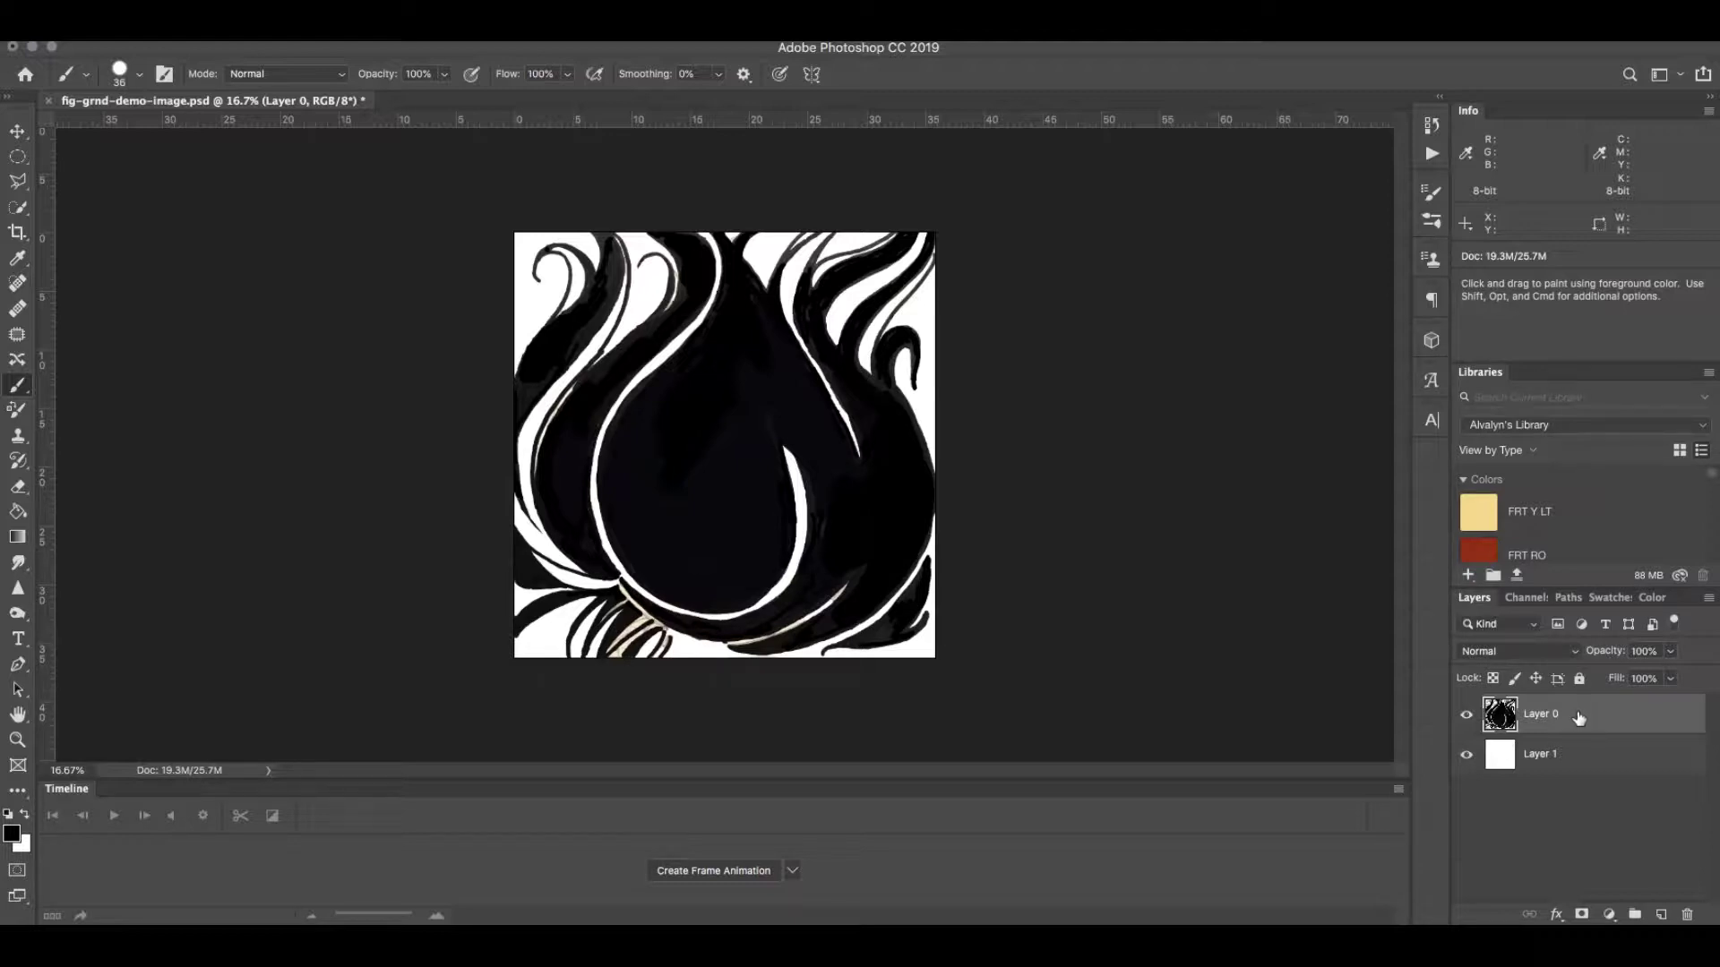
- Hide the white background Layer 1 so the garlic ink drawing shows over transparency
{"action": "left_click", "coordinate": [1466, 755]}
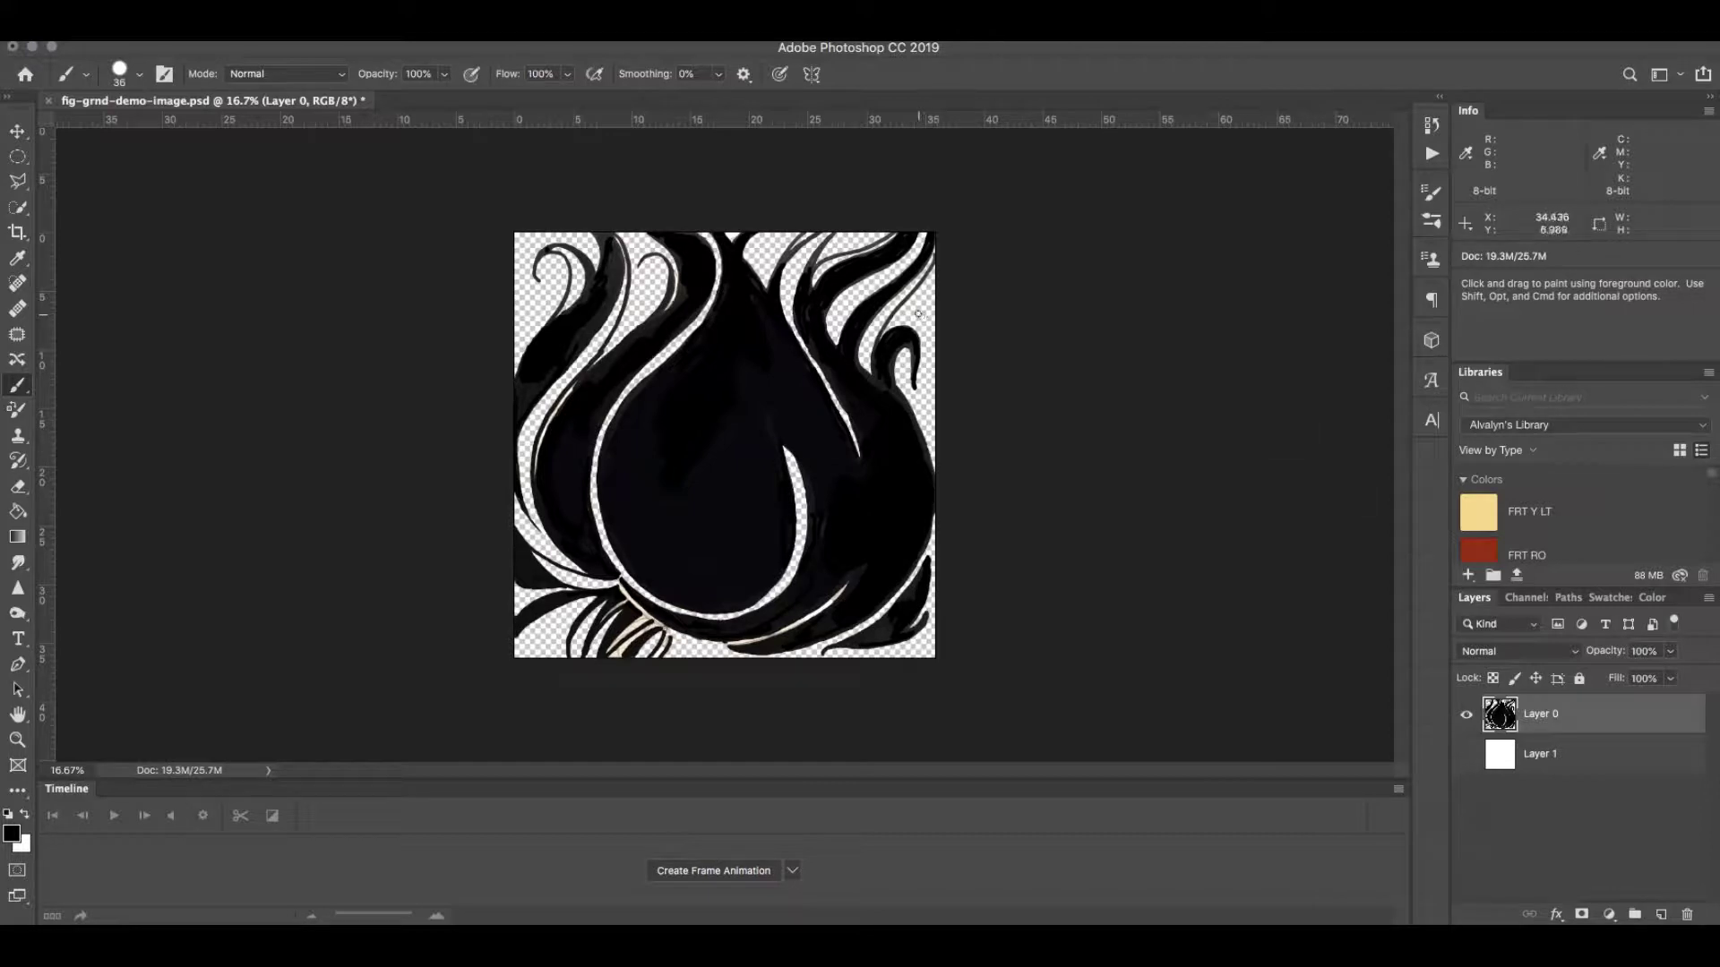
- With the Move tool active, show Layer 1 again and merge both layers into one Layer 1
{"action": "key", "text": "v"}
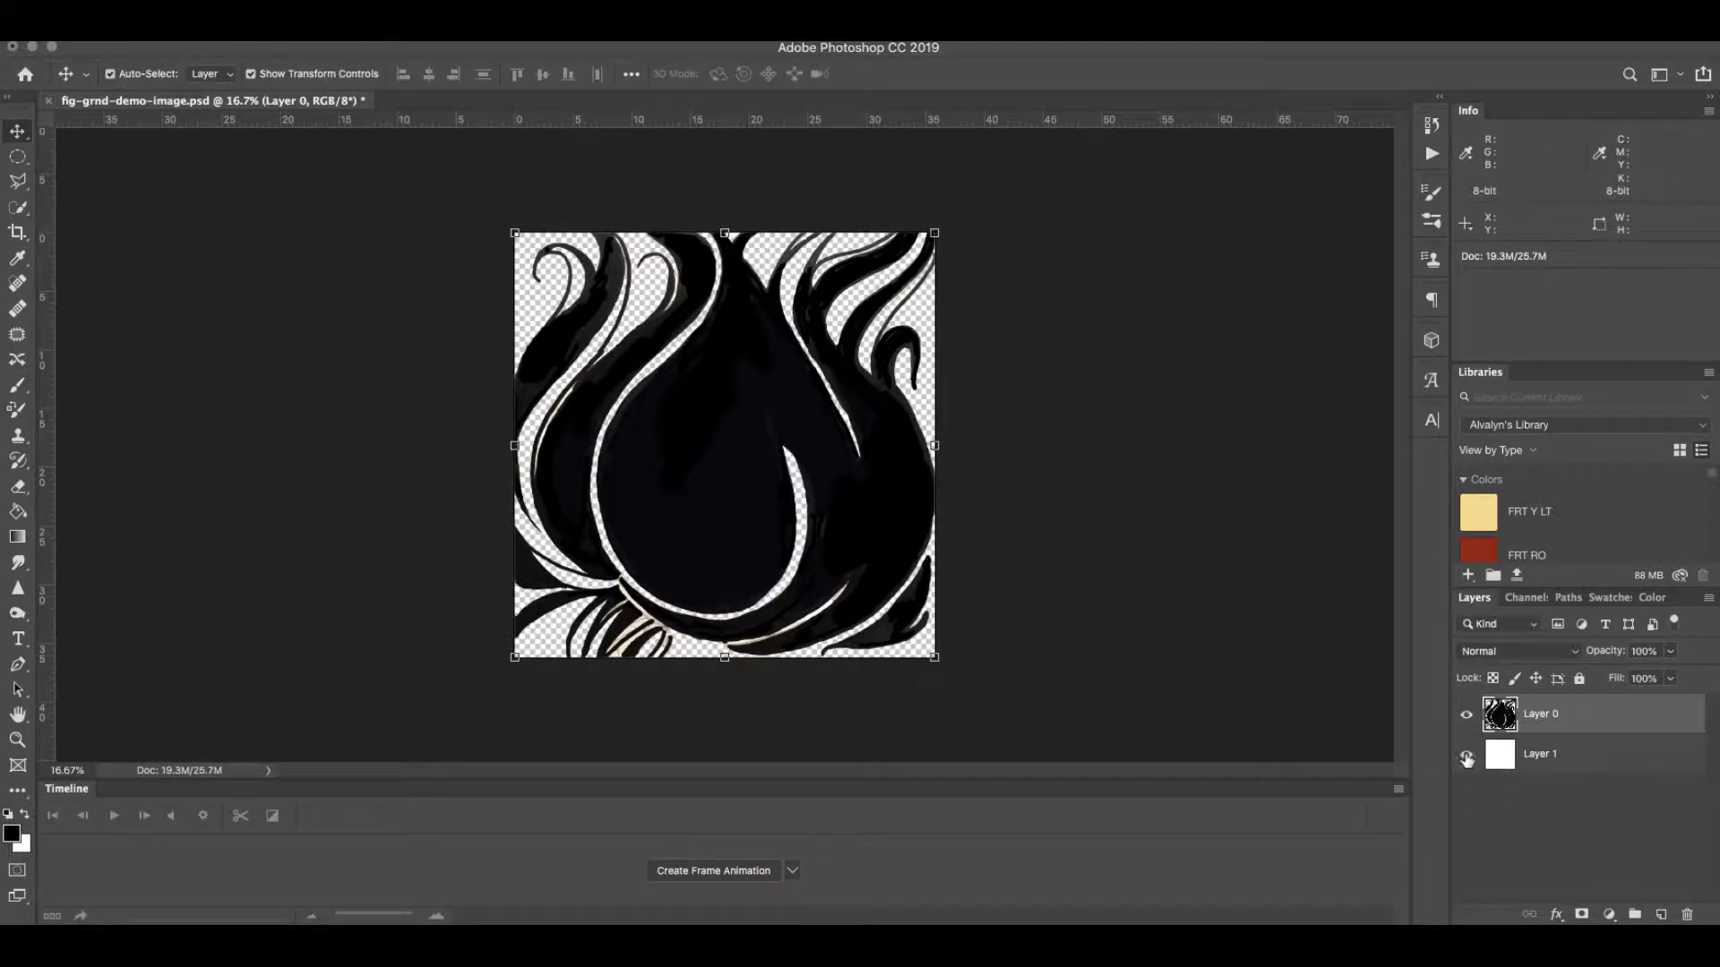
{"action": "left_click", "coordinate": [1466, 757]}
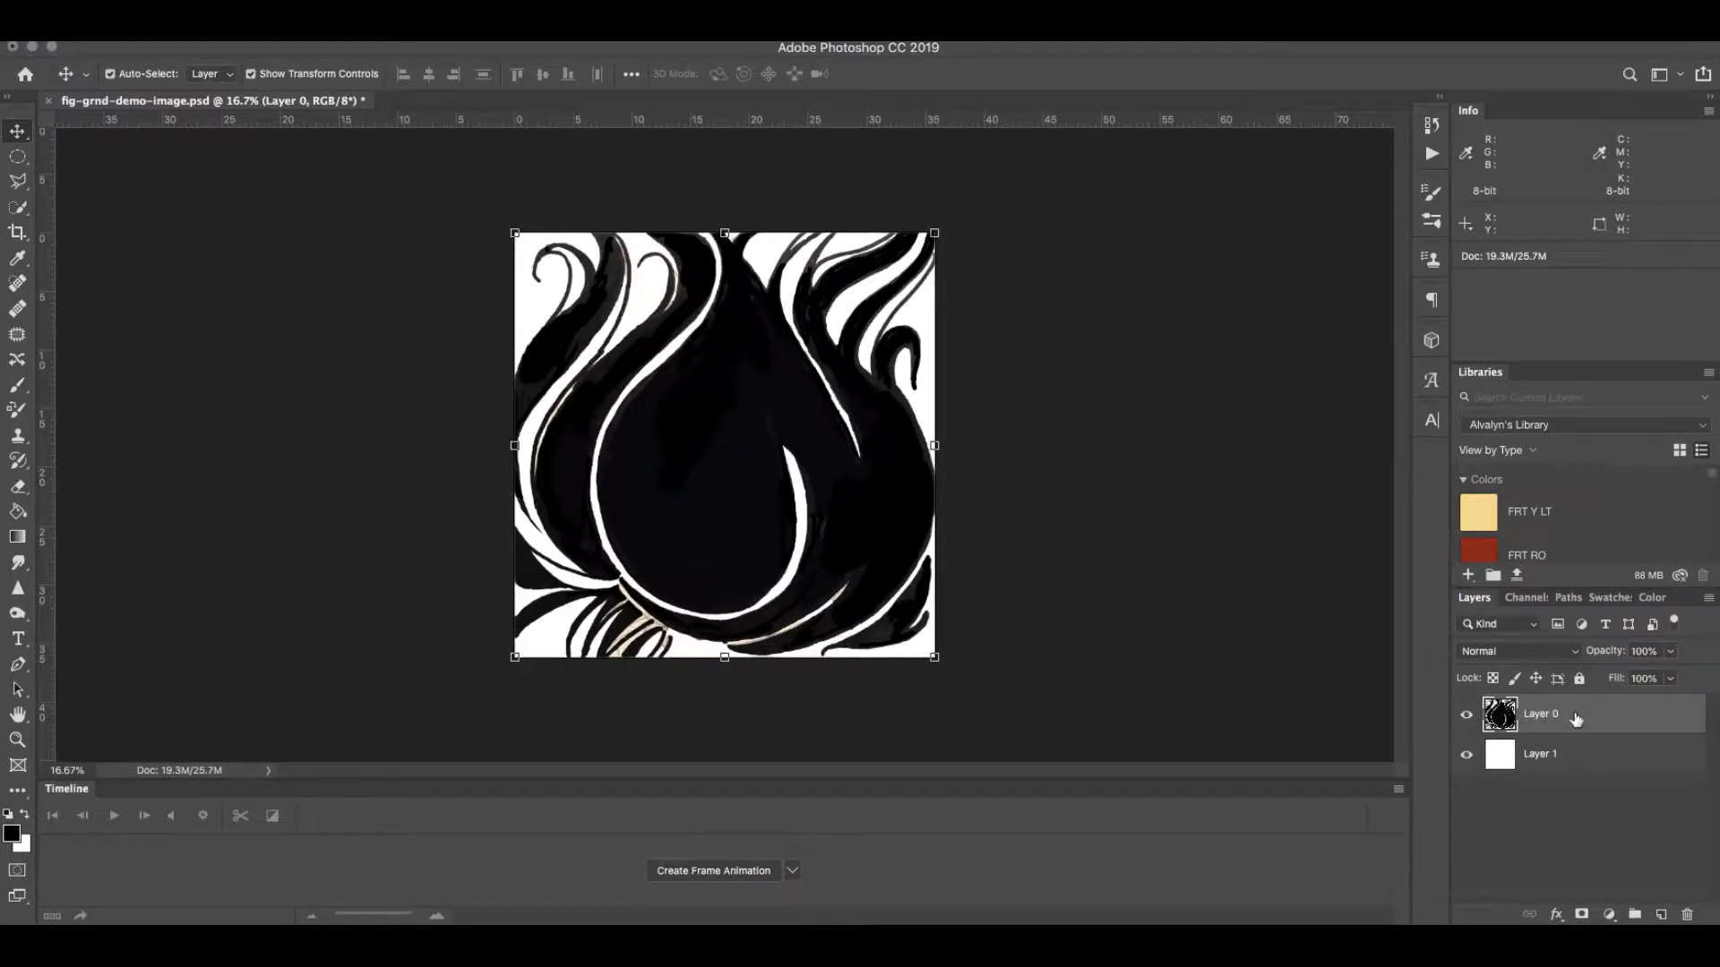
{"action": "left_click", "coordinate": [1709, 600]}
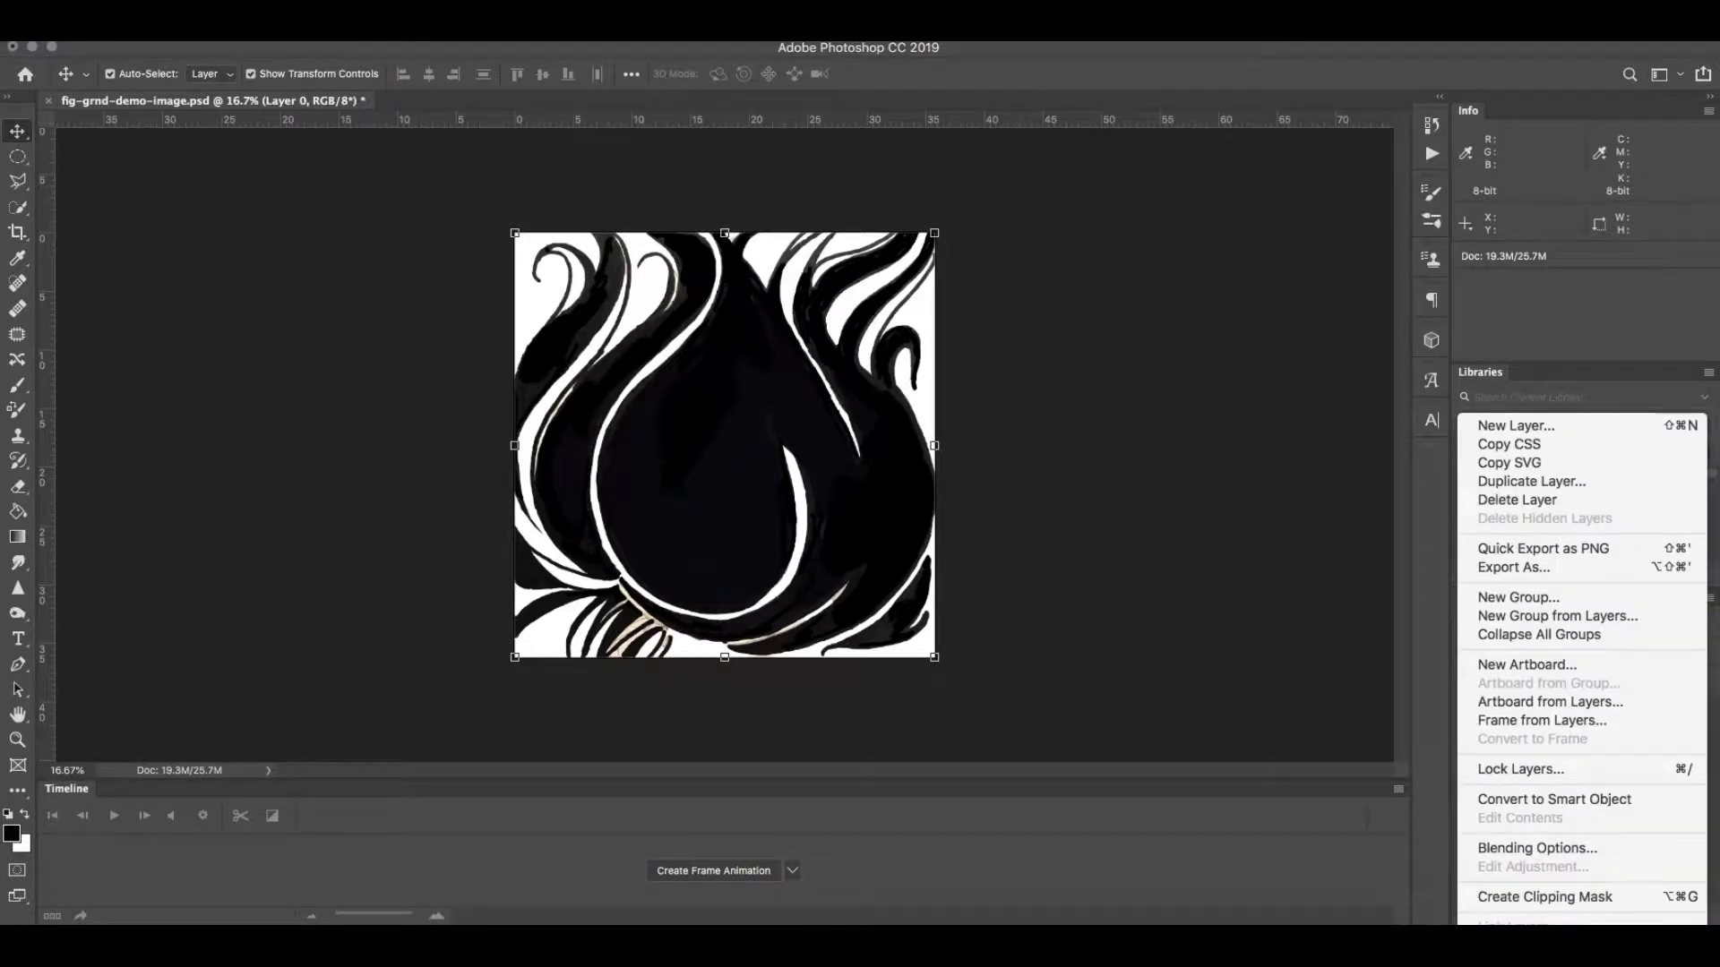
{"action": "left_click", "coordinate": [1523, 923]}
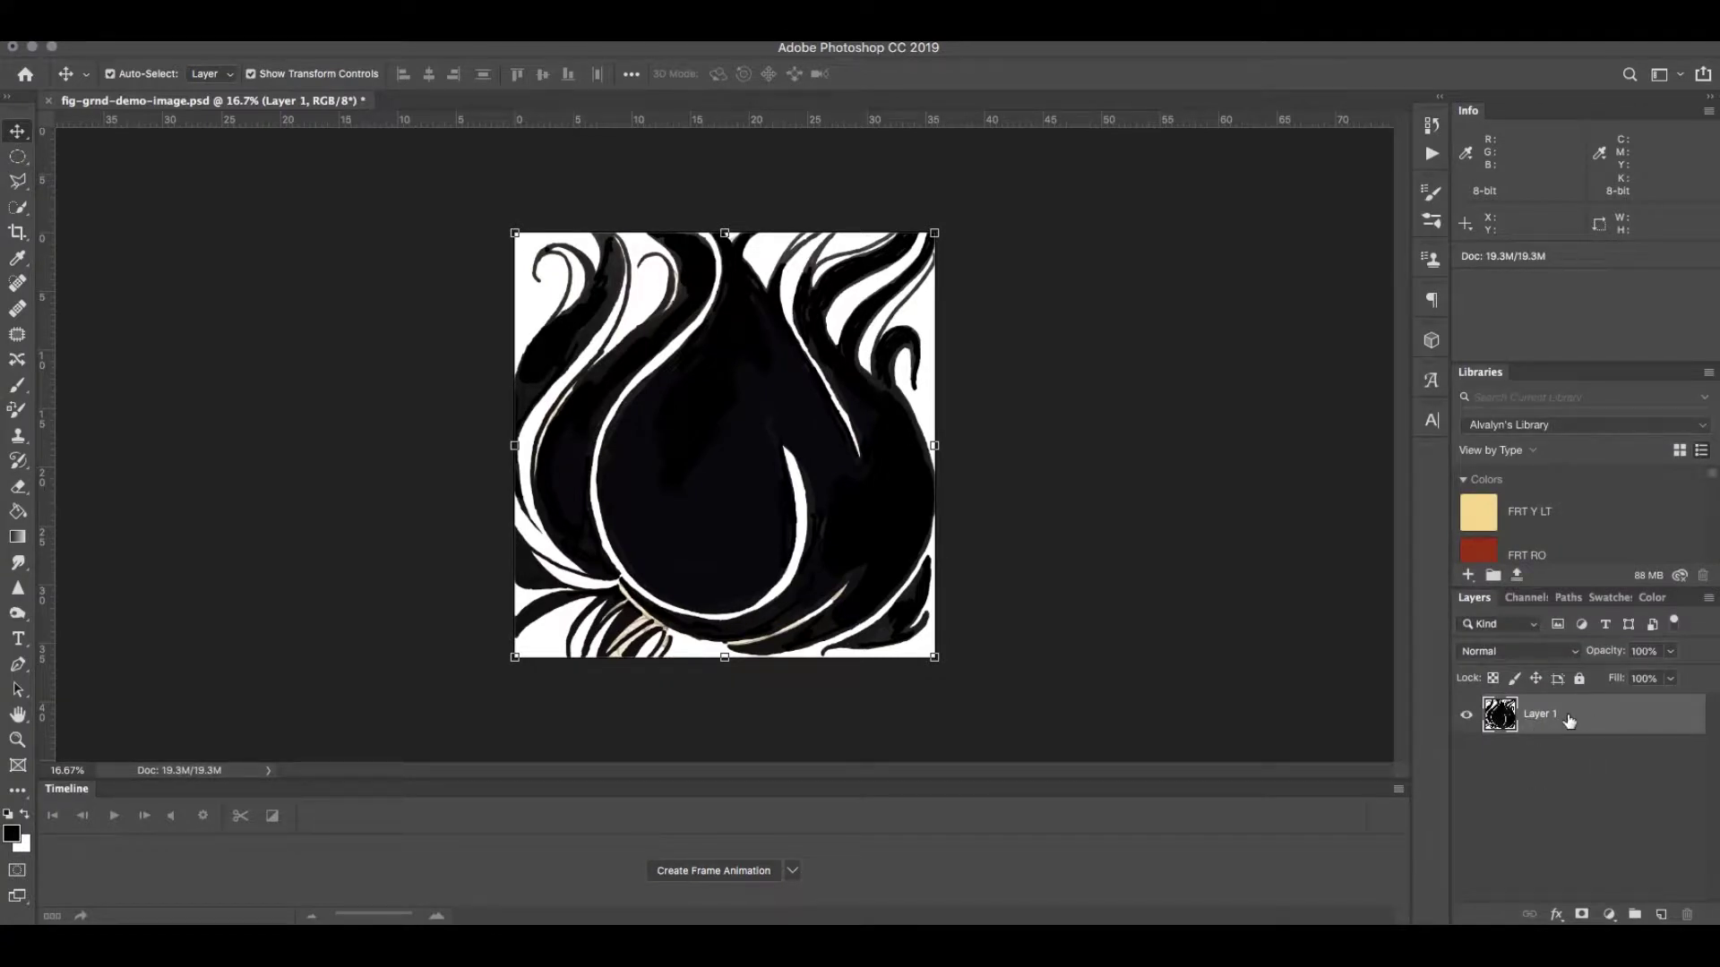
- Marquee-select the left half of the garlic image with the Rectangular Marquee Tool
{"action": "left_click", "coordinate": [1265, 625]}
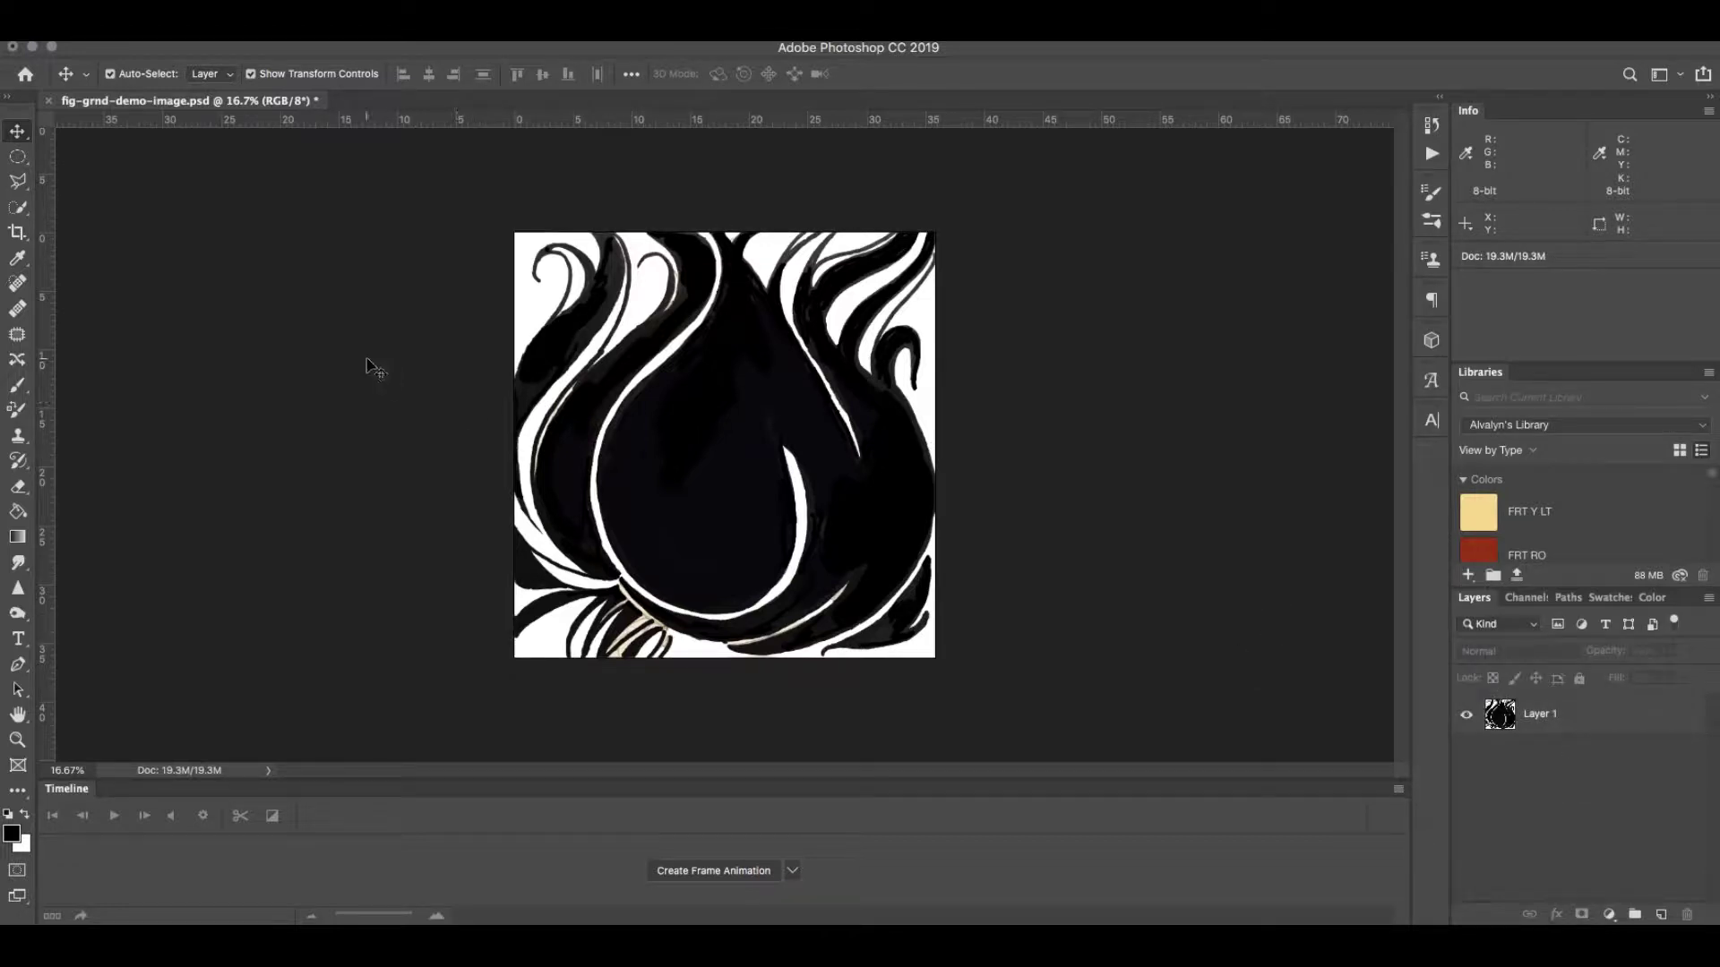
{"action": "left_click", "coordinate": [20, 160]}
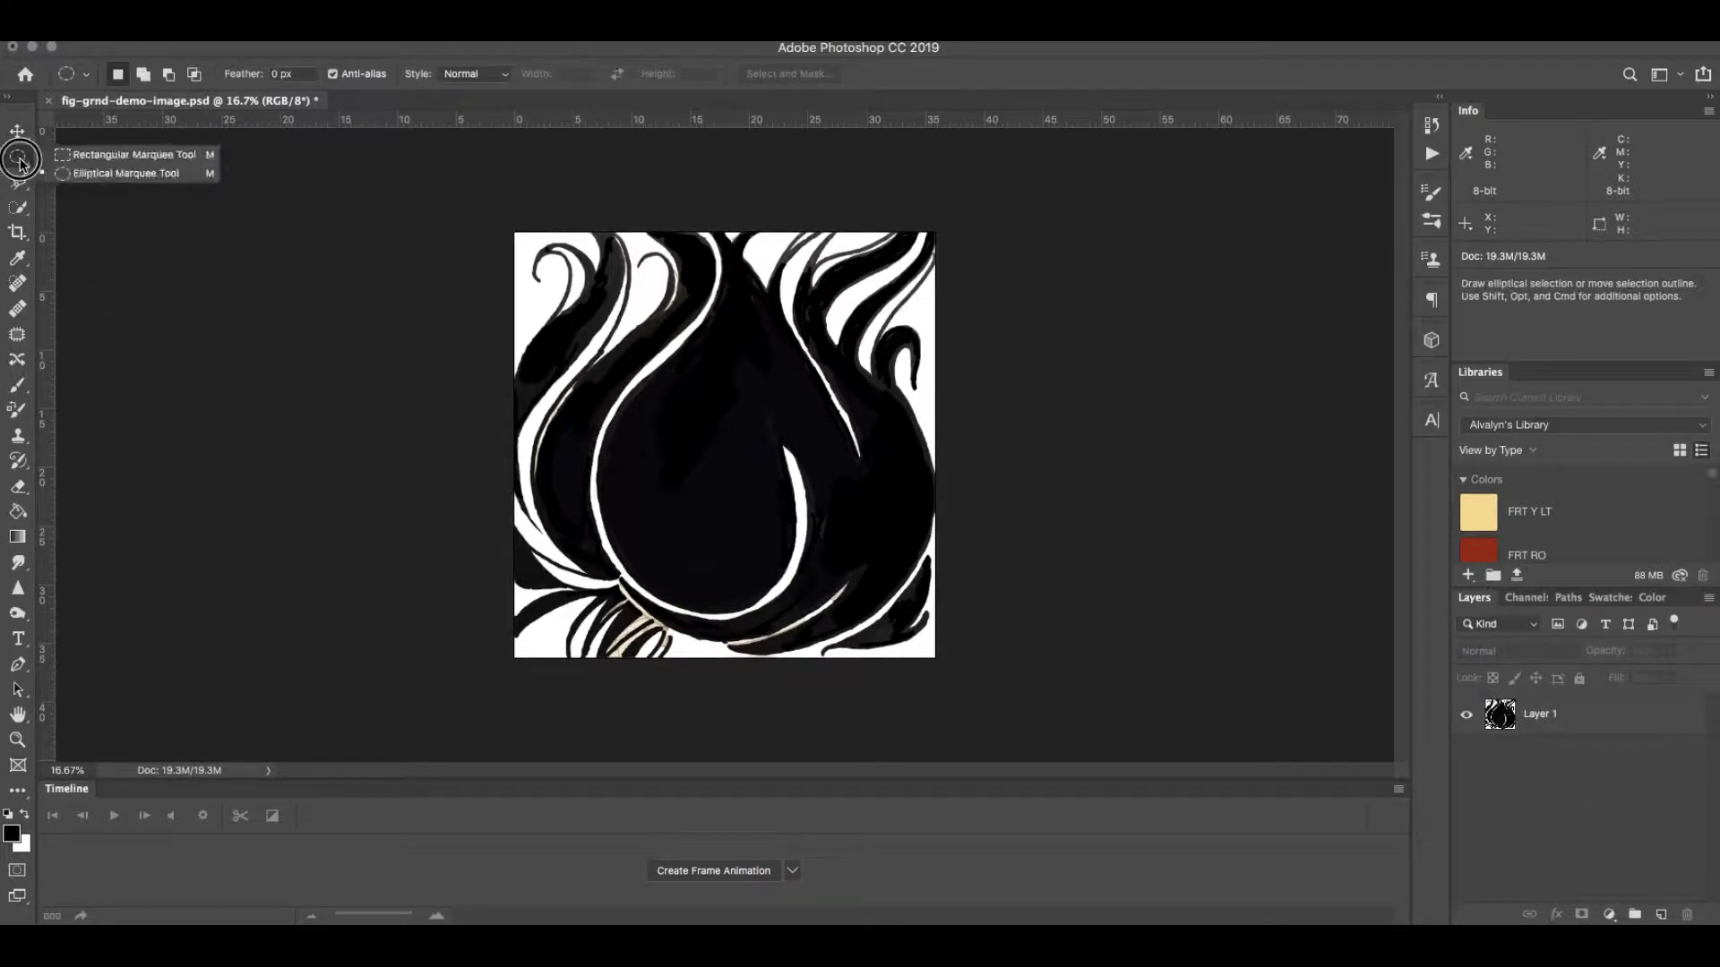
{"action": "left_click", "coordinate": [108, 155]}
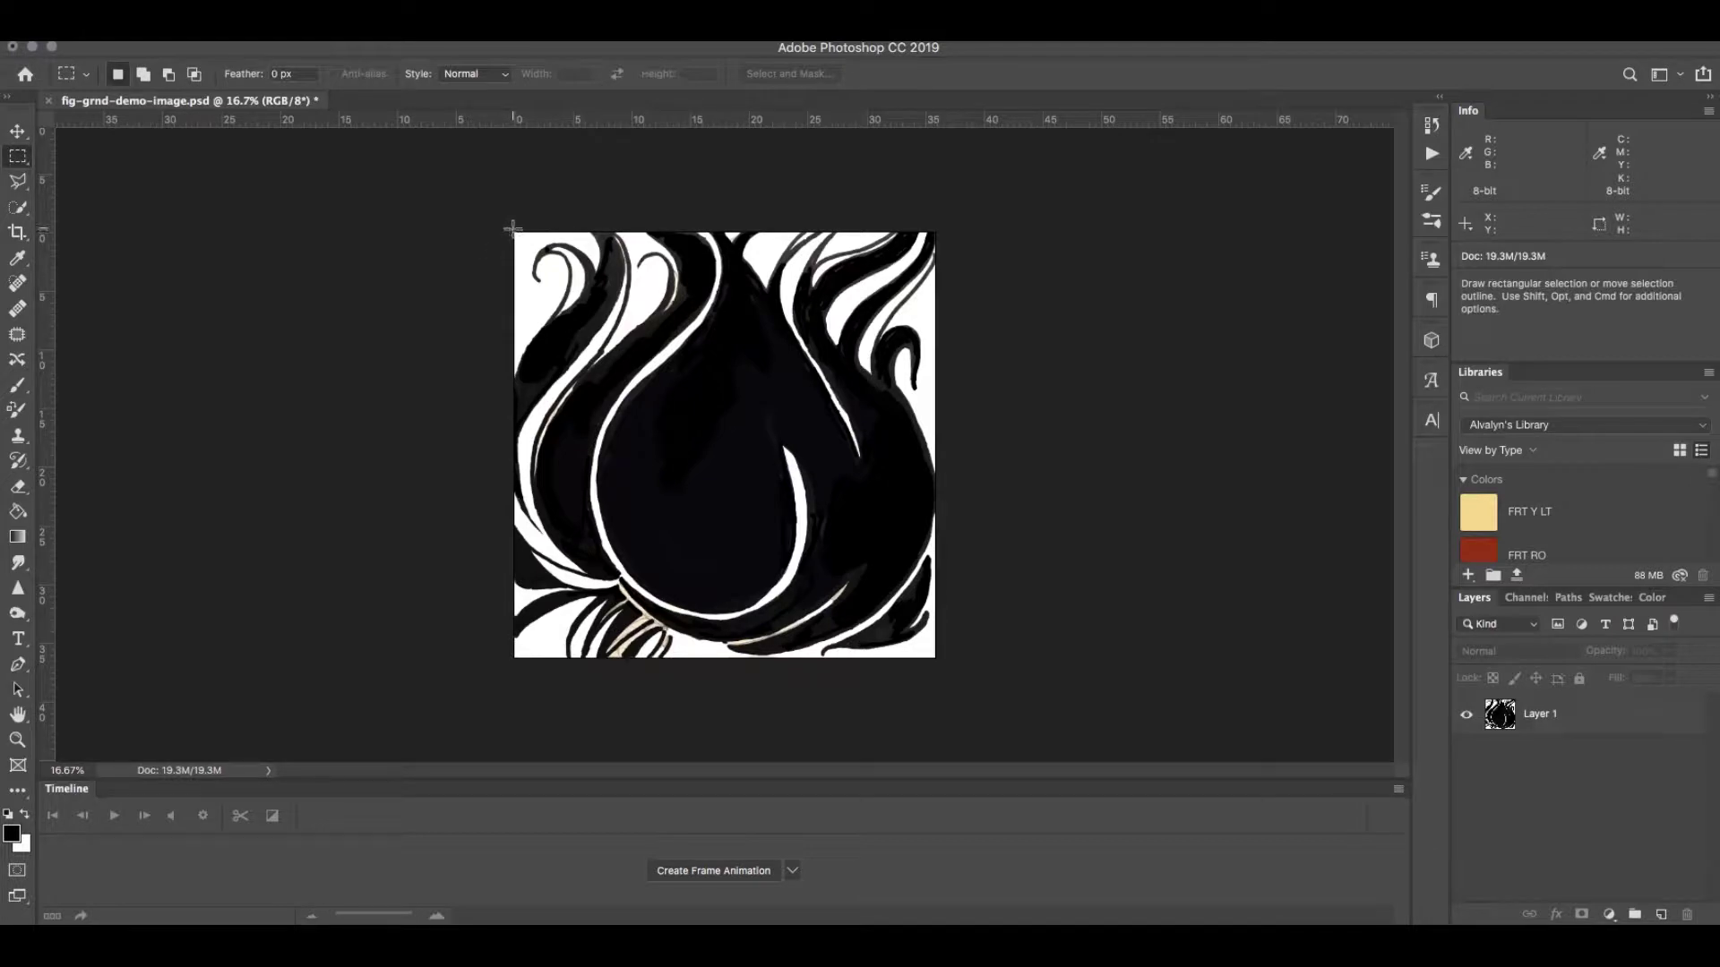
{"action": "left_click_drag", "start_coordinate": [514, 232], "coordinate": [730, 659]}
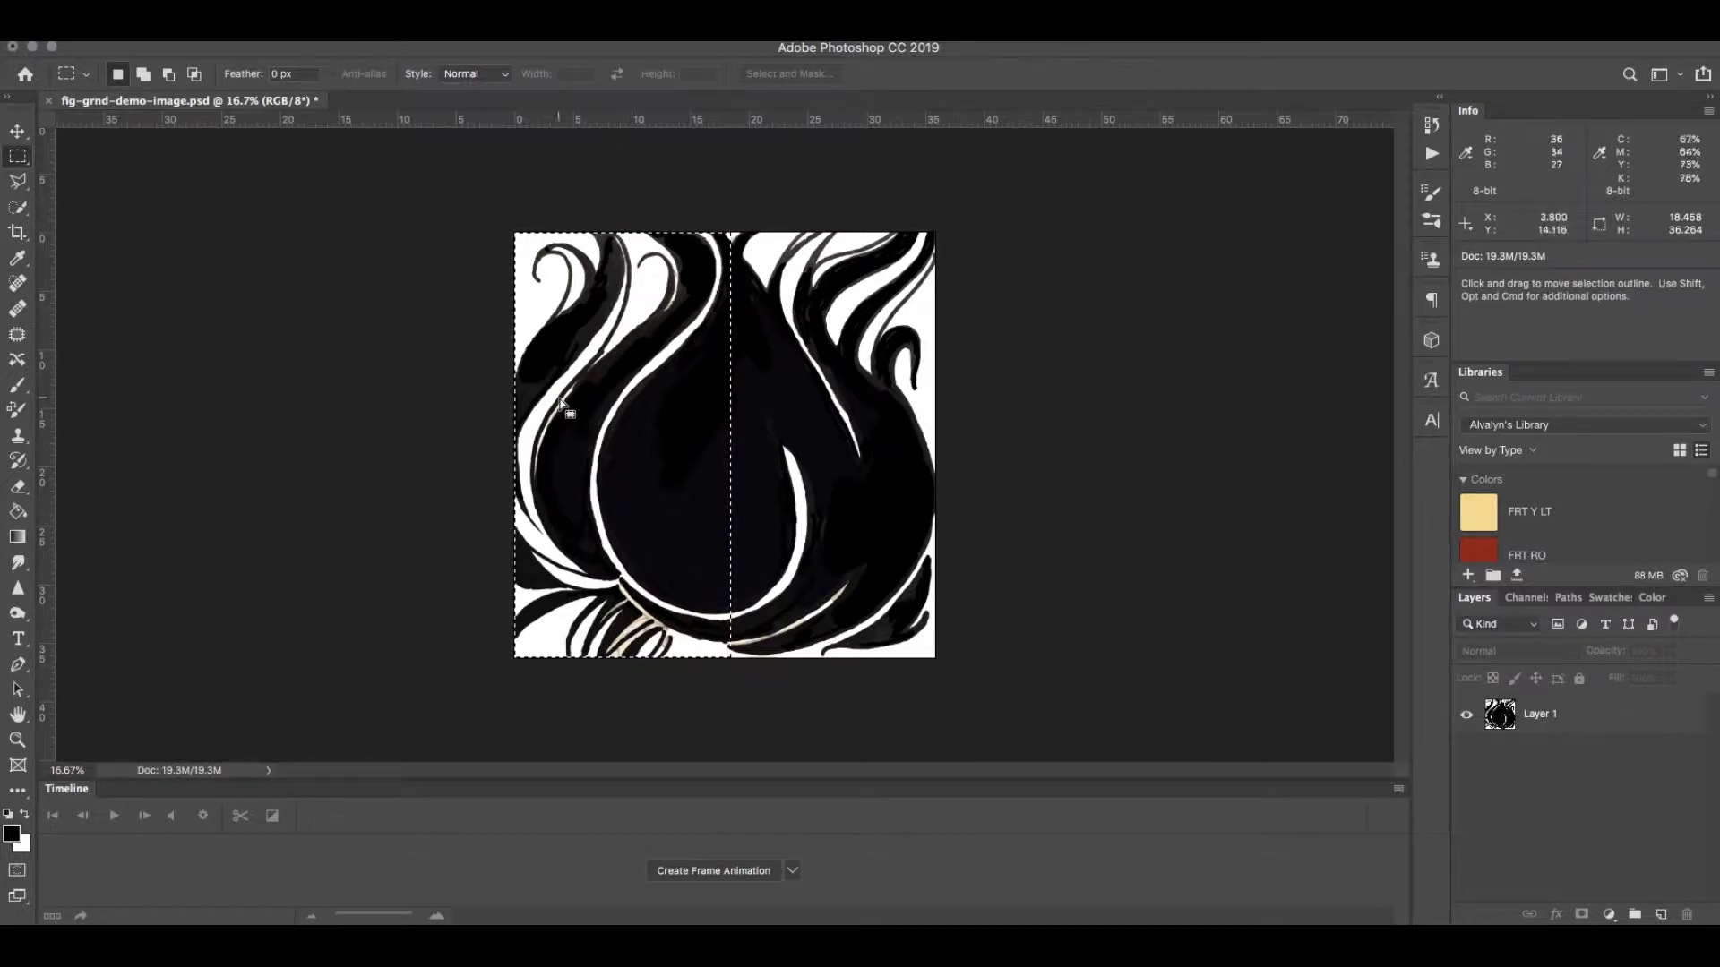
- Switch to the Move tool with Layer 1 as the active layer
{"action": "left_click", "coordinate": [18, 132]}
{"action": "left_click", "coordinate": [110, 73]}
{"action": "left_click", "coordinate": [1558, 713]}
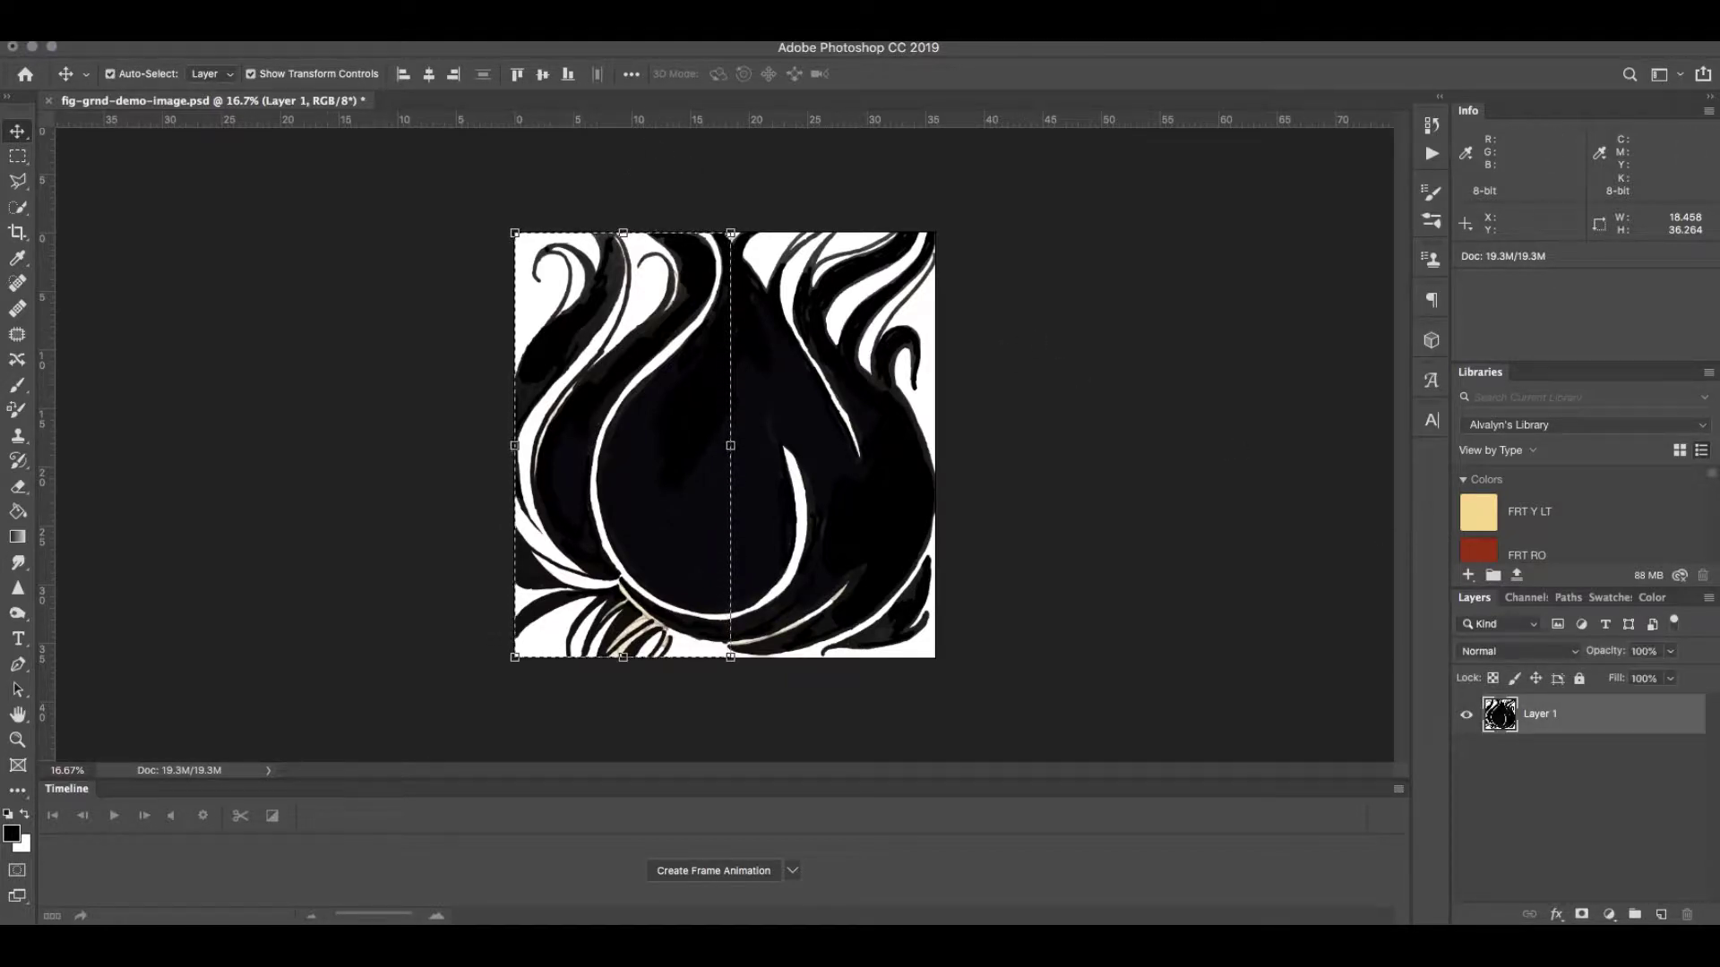
- Invert the selected left half to white on black with Image > Adjustments > Invert, then deselect
{"action": "left_click", "coordinate": [224, 2]}
{"action": "mouse_move", "coordinate": [168, 2]}
{"action": "mouse_move", "coordinate": [206, 23]}
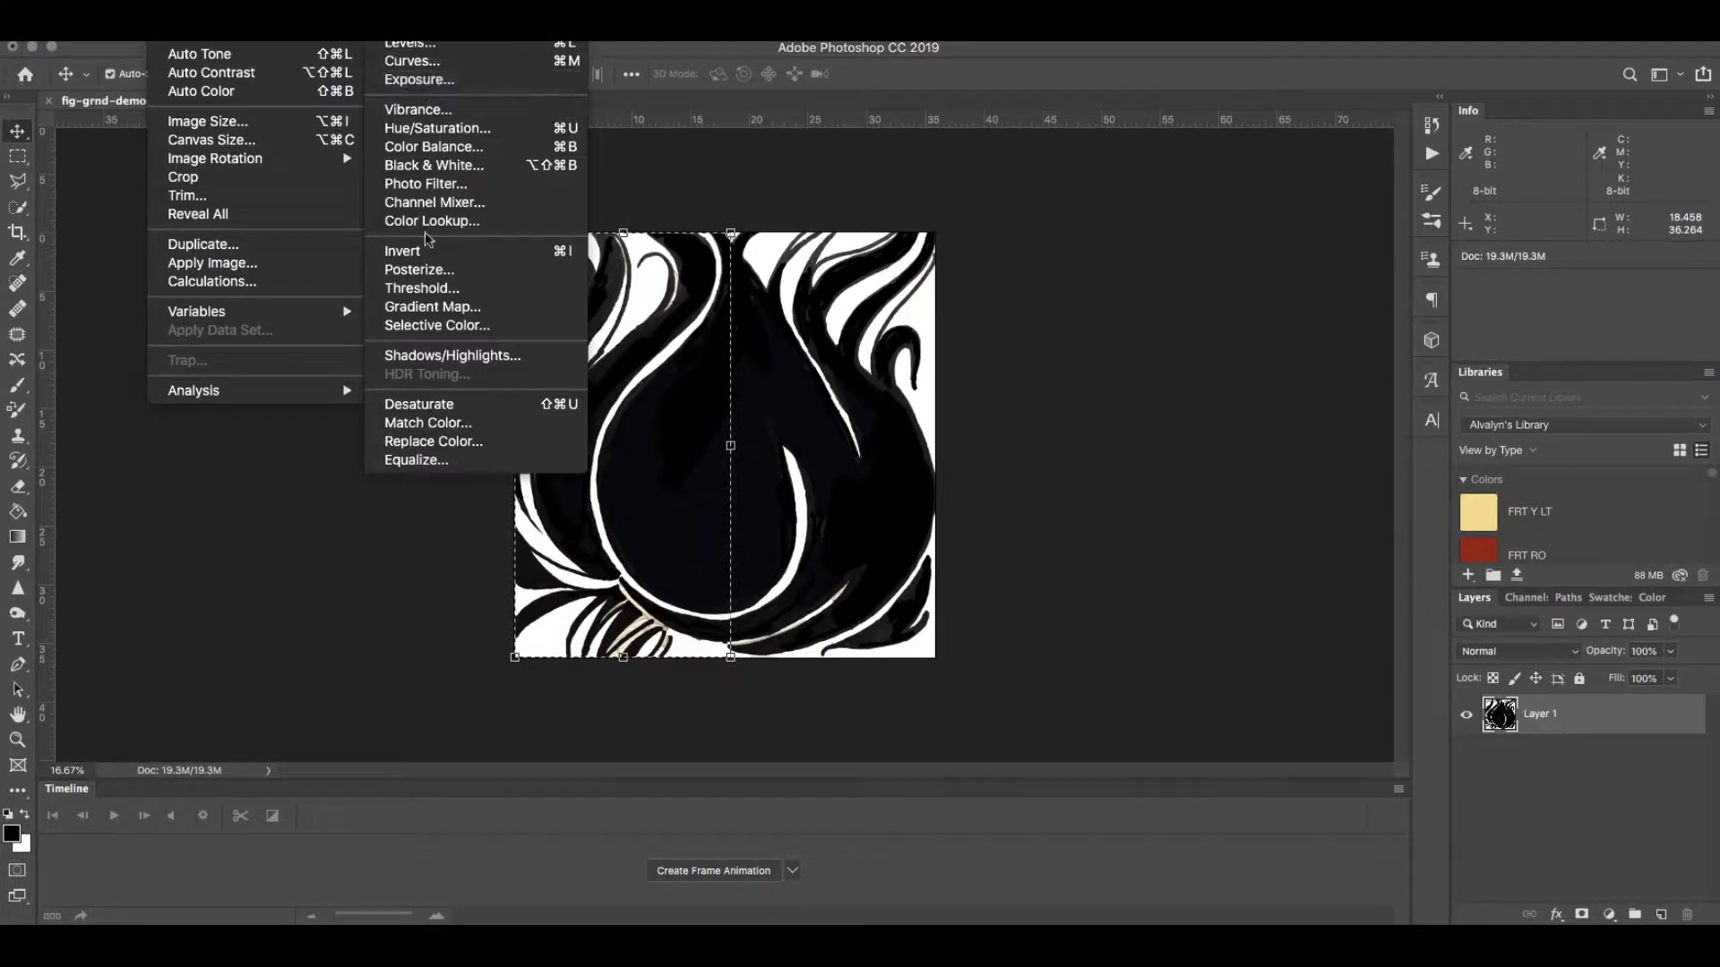
{"action": "left_click", "coordinate": [414, 256]}
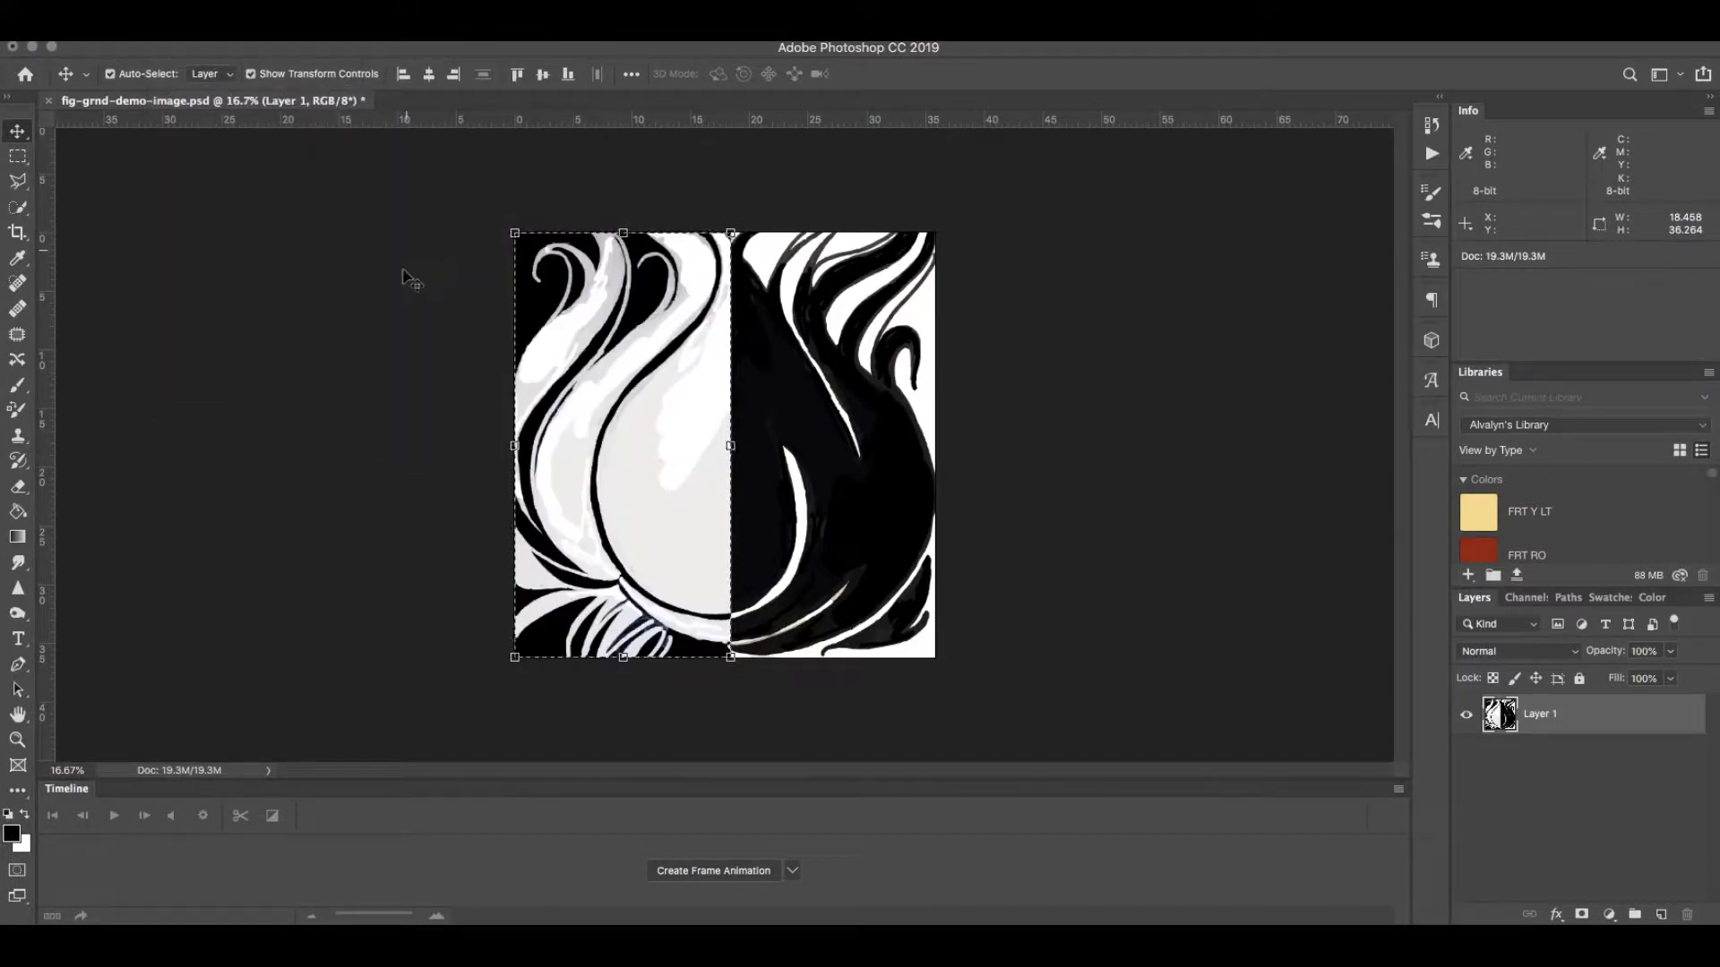
{"action": "left_click", "coordinate": [398, 279]}
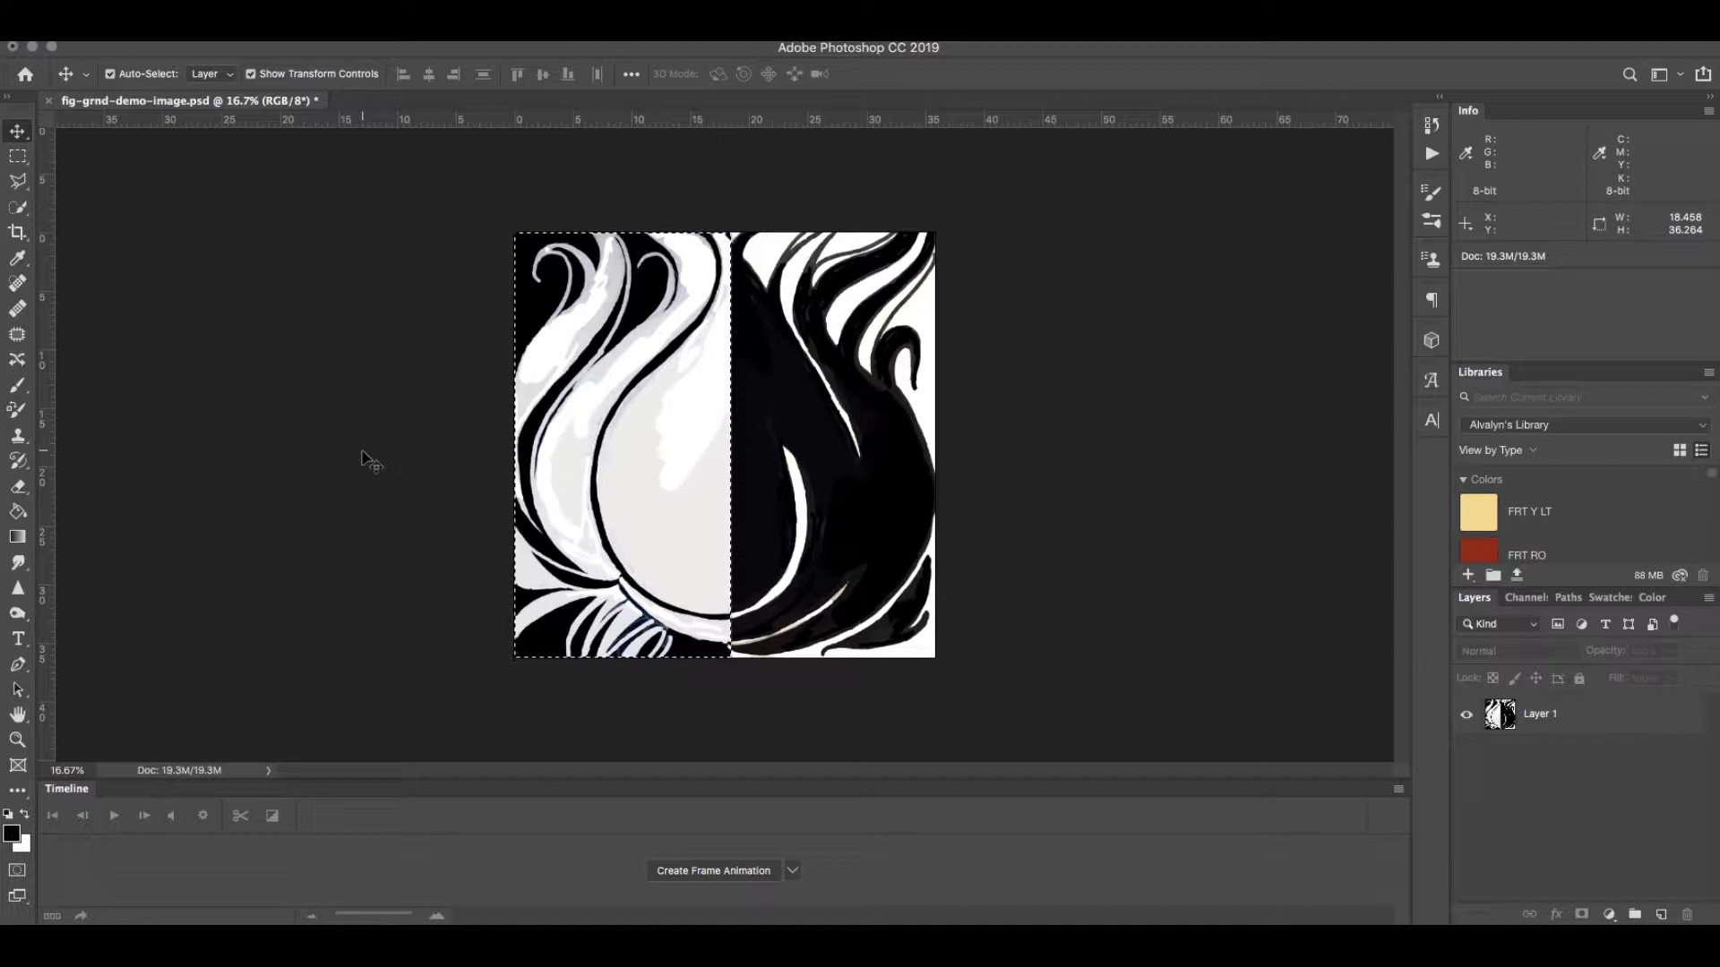
{"action": "key", "text": "ctrl+d"}
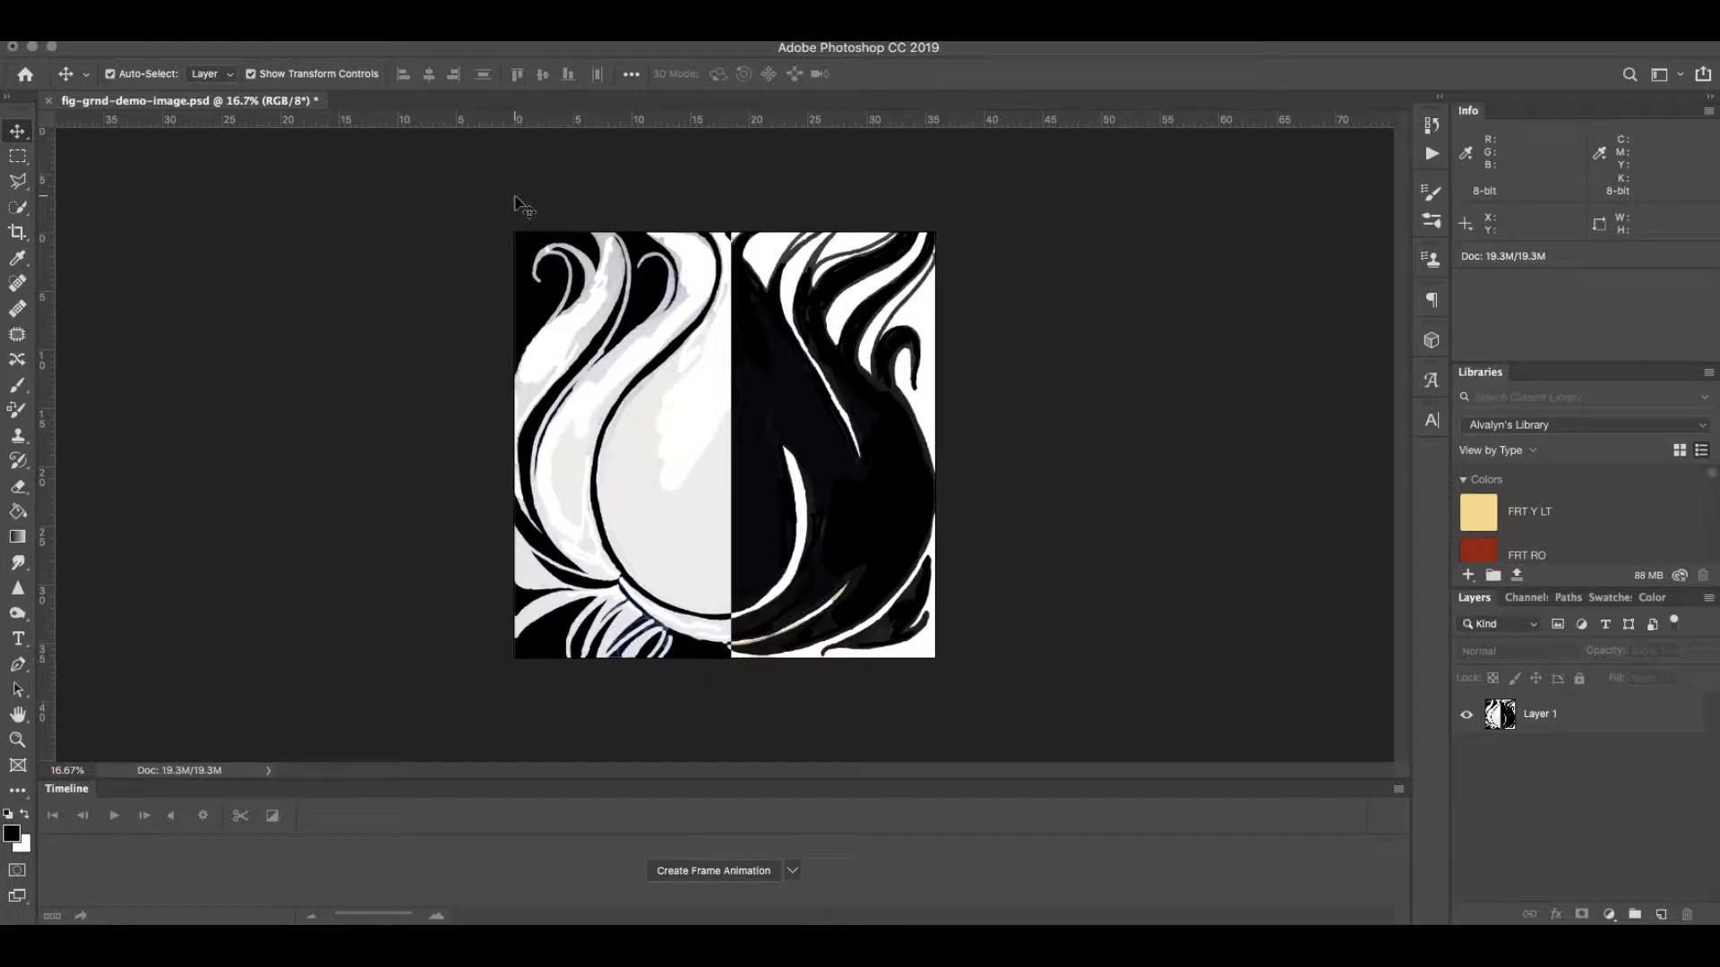
- Scale the whole image to about 50% and drag copies into the remaining quadrants
{"action": "left_click", "coordinate": [18, 157]}
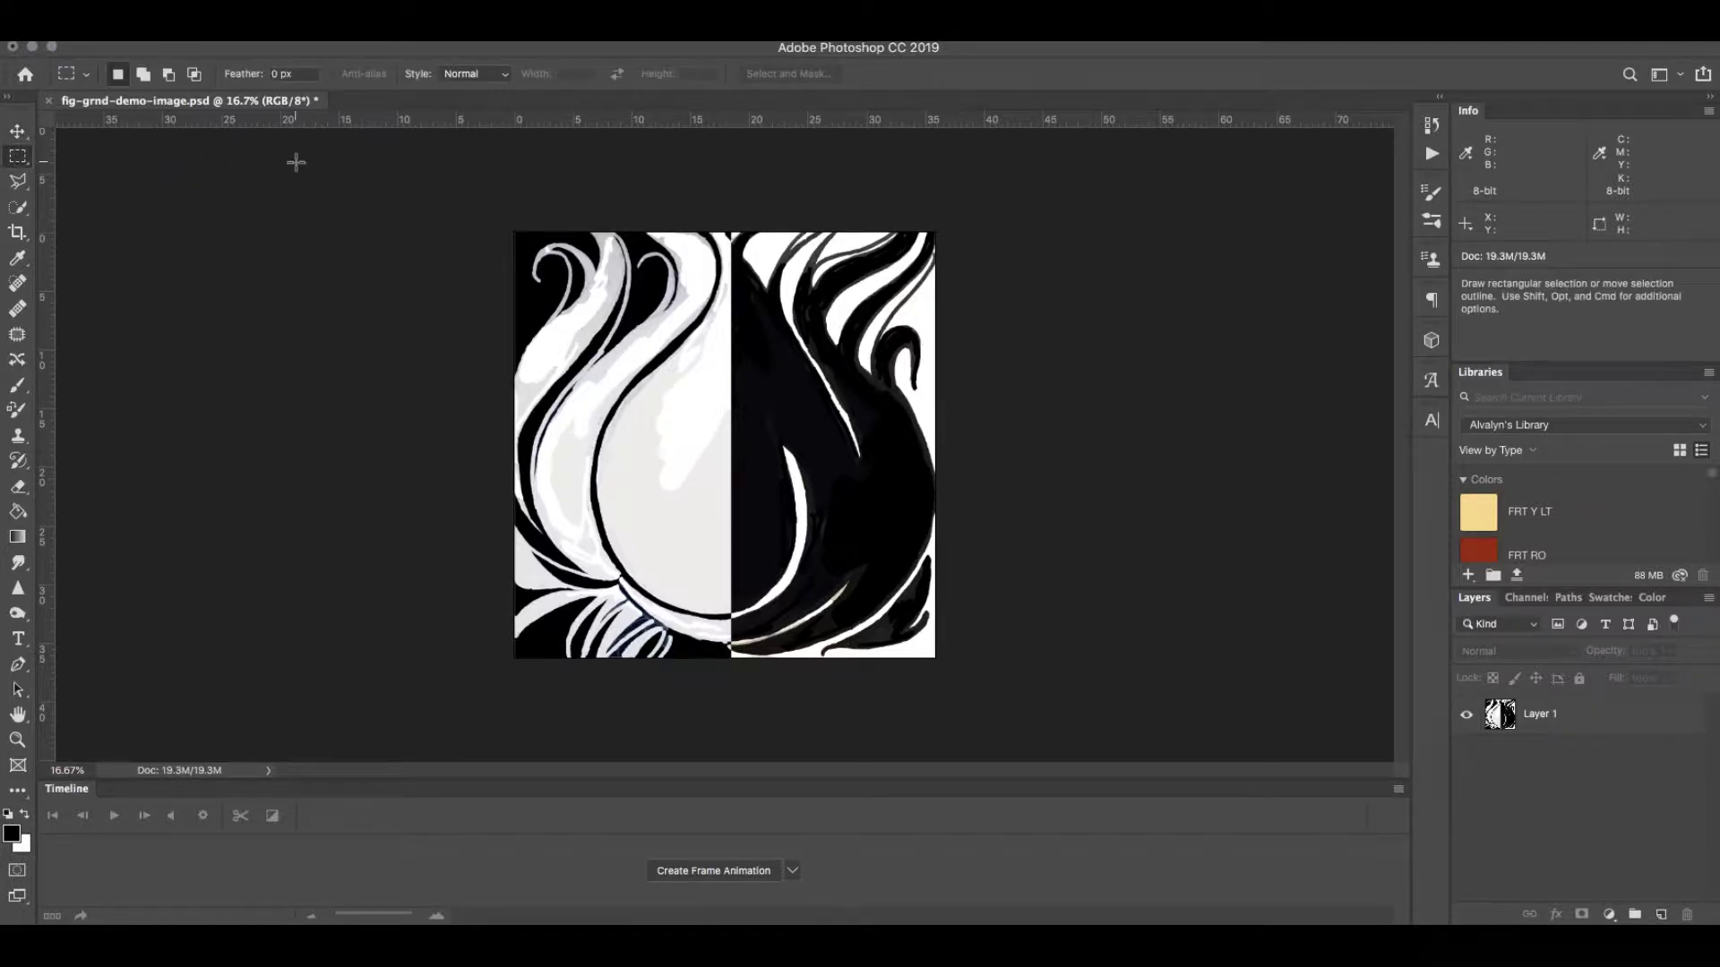
{"action": "key", "text": "super+a"}
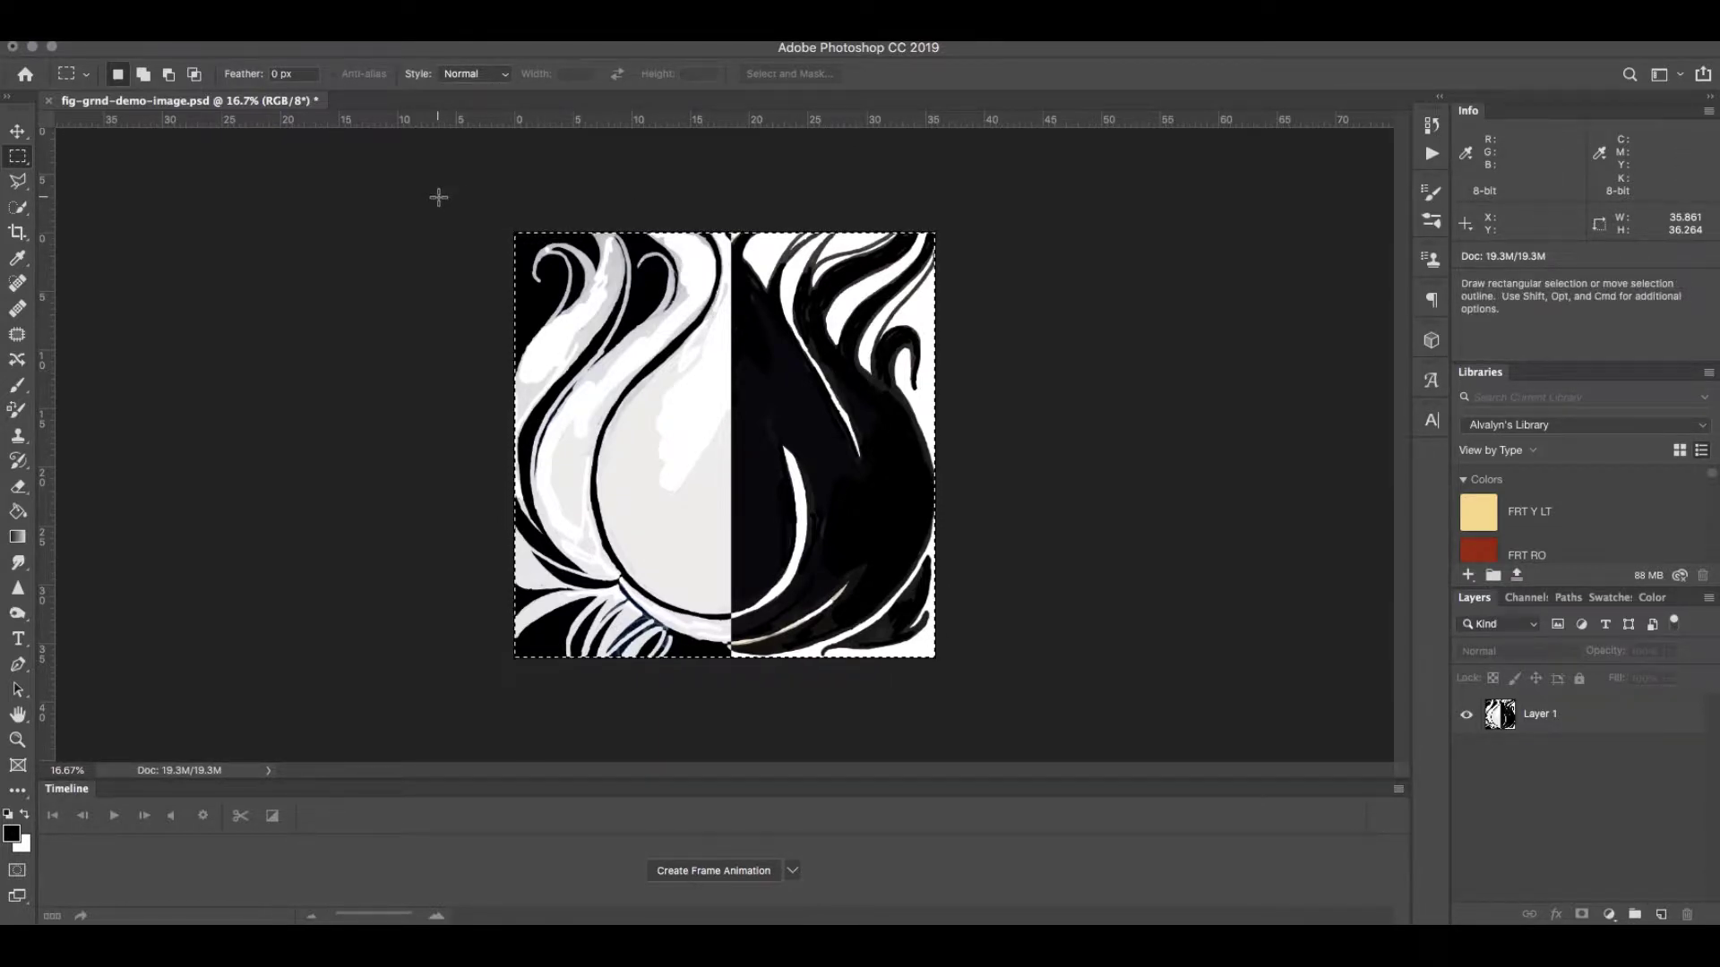
{"action": "key", "text": "ctrl+t"}
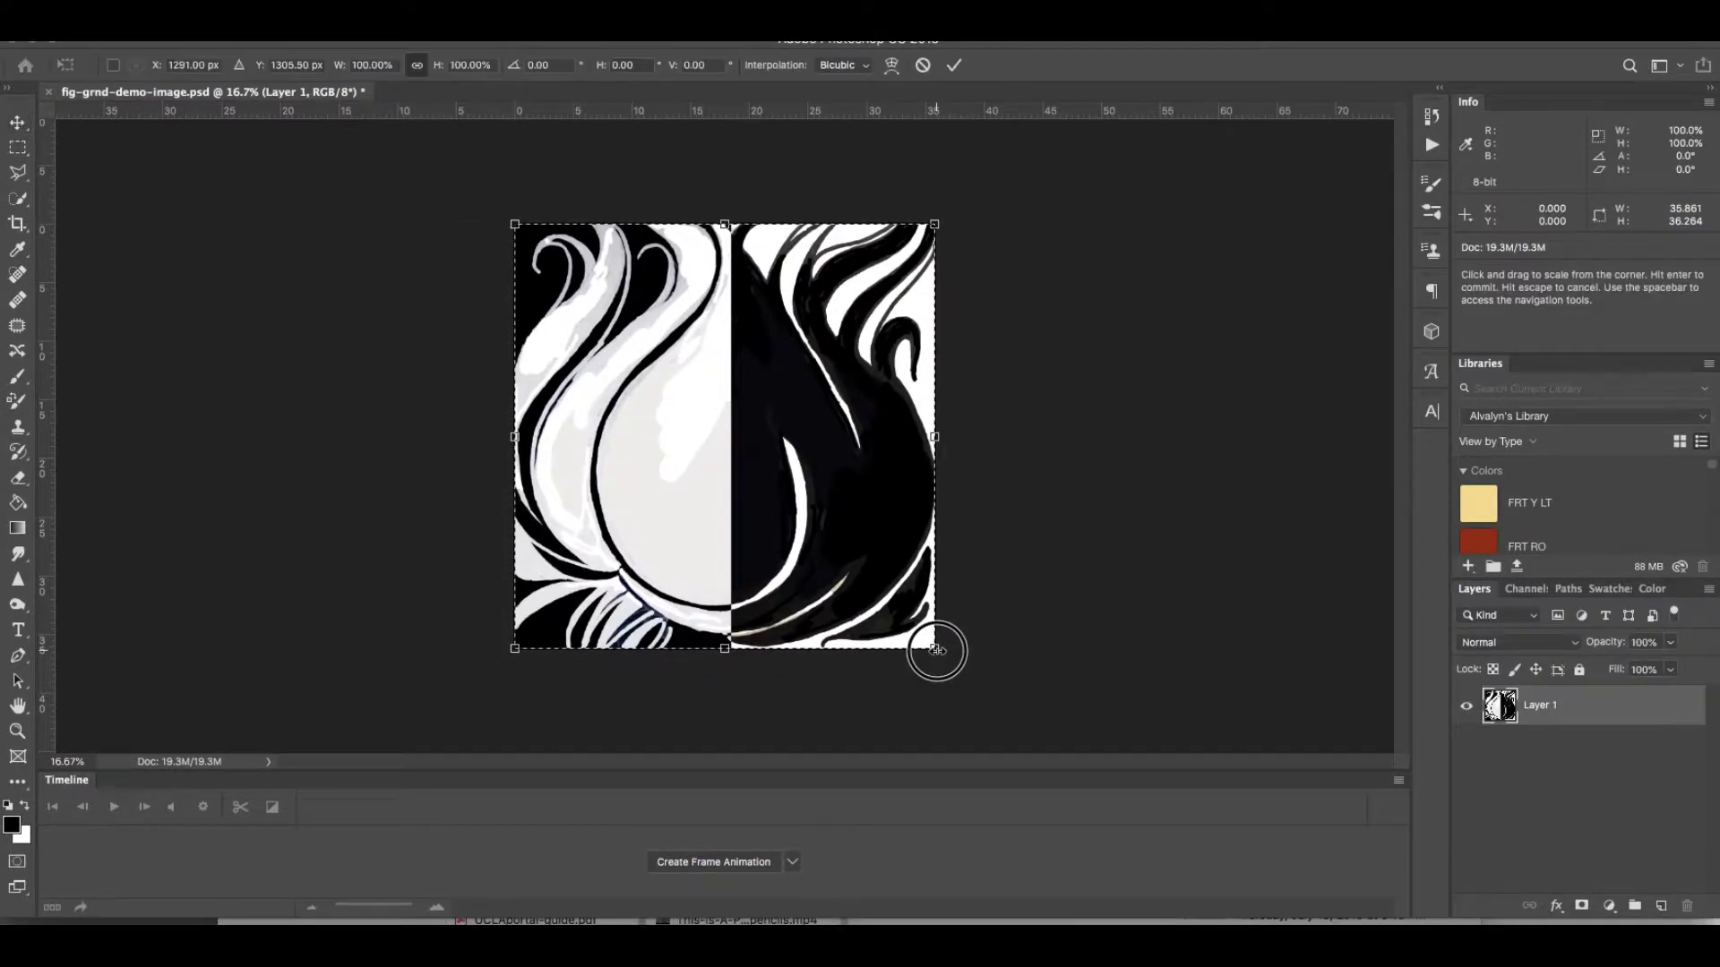
{"action": "left_click_drag", "start_coordinate": [935, 648], "coordinate": [690, 464]}
{"action": "key", "text": "Return"}
{"action": "left_click_drag", "start_coordinate": [618, 345], "coordinate": [577, 556]}
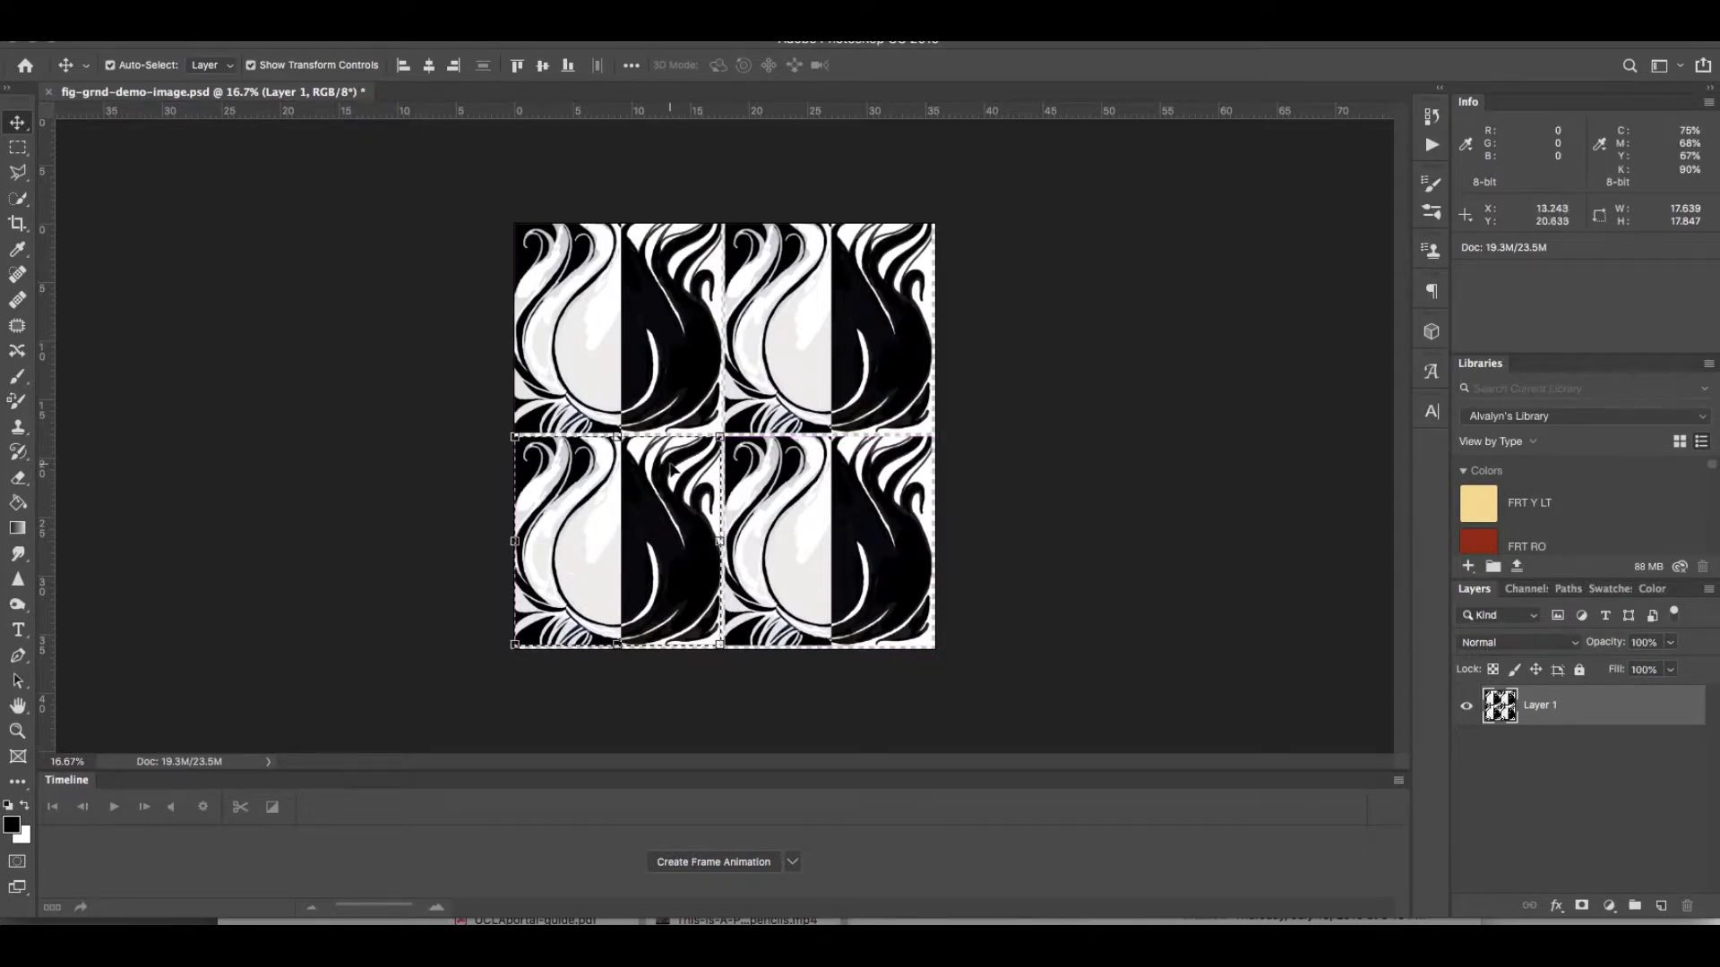
{"action": "left_click_drag", "start_coordinate": [672, 461], "coordinate": [671, 462]}
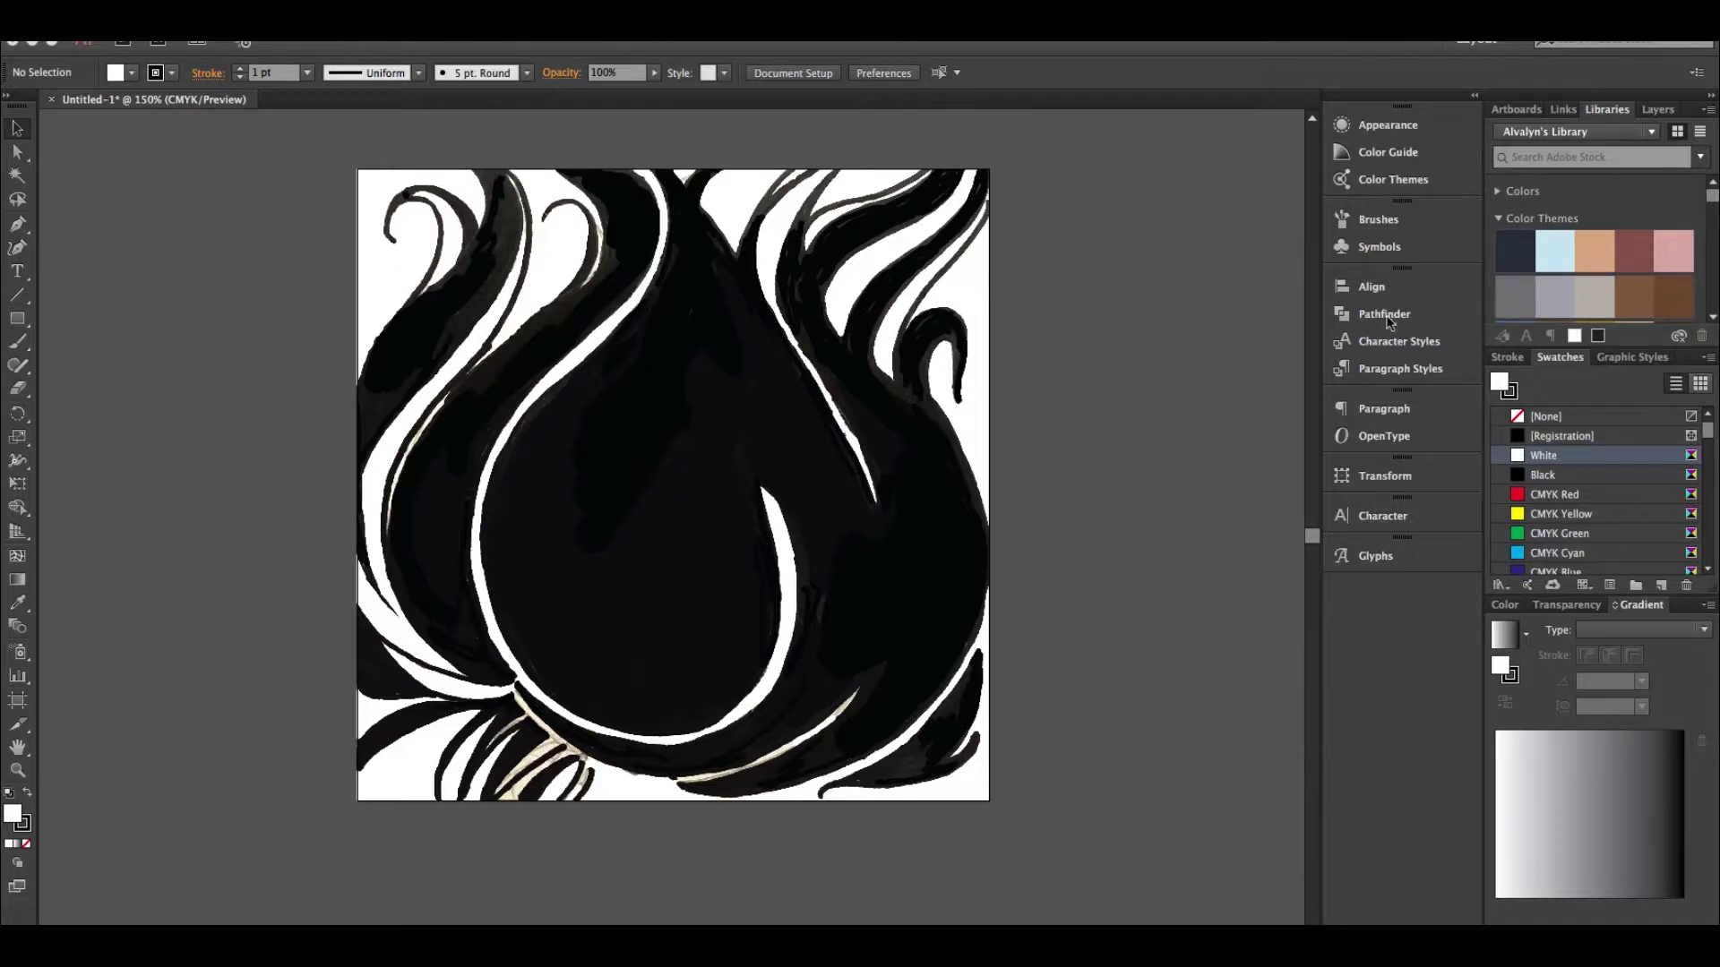
- Add a new Layer 2 above Layer 1 and select the placed garlic image
{"action": "left_click", "coordinate": [1657, 109]}
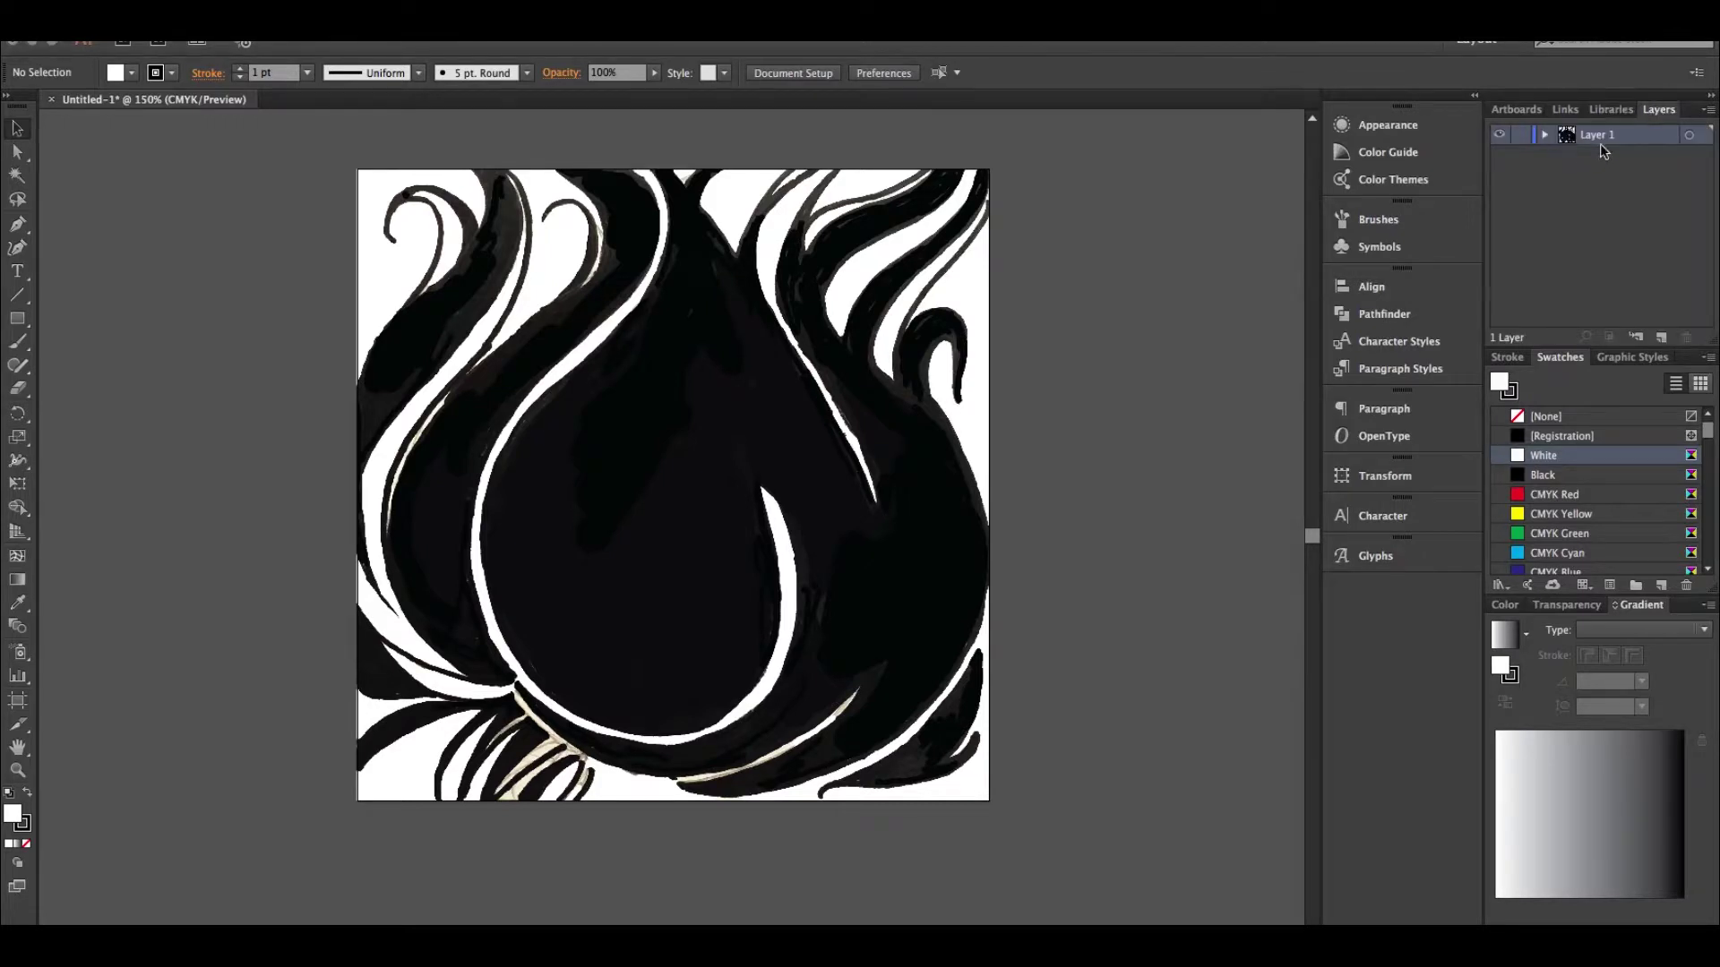
{"action": "left_click", "coordinate": [1661, 339]}
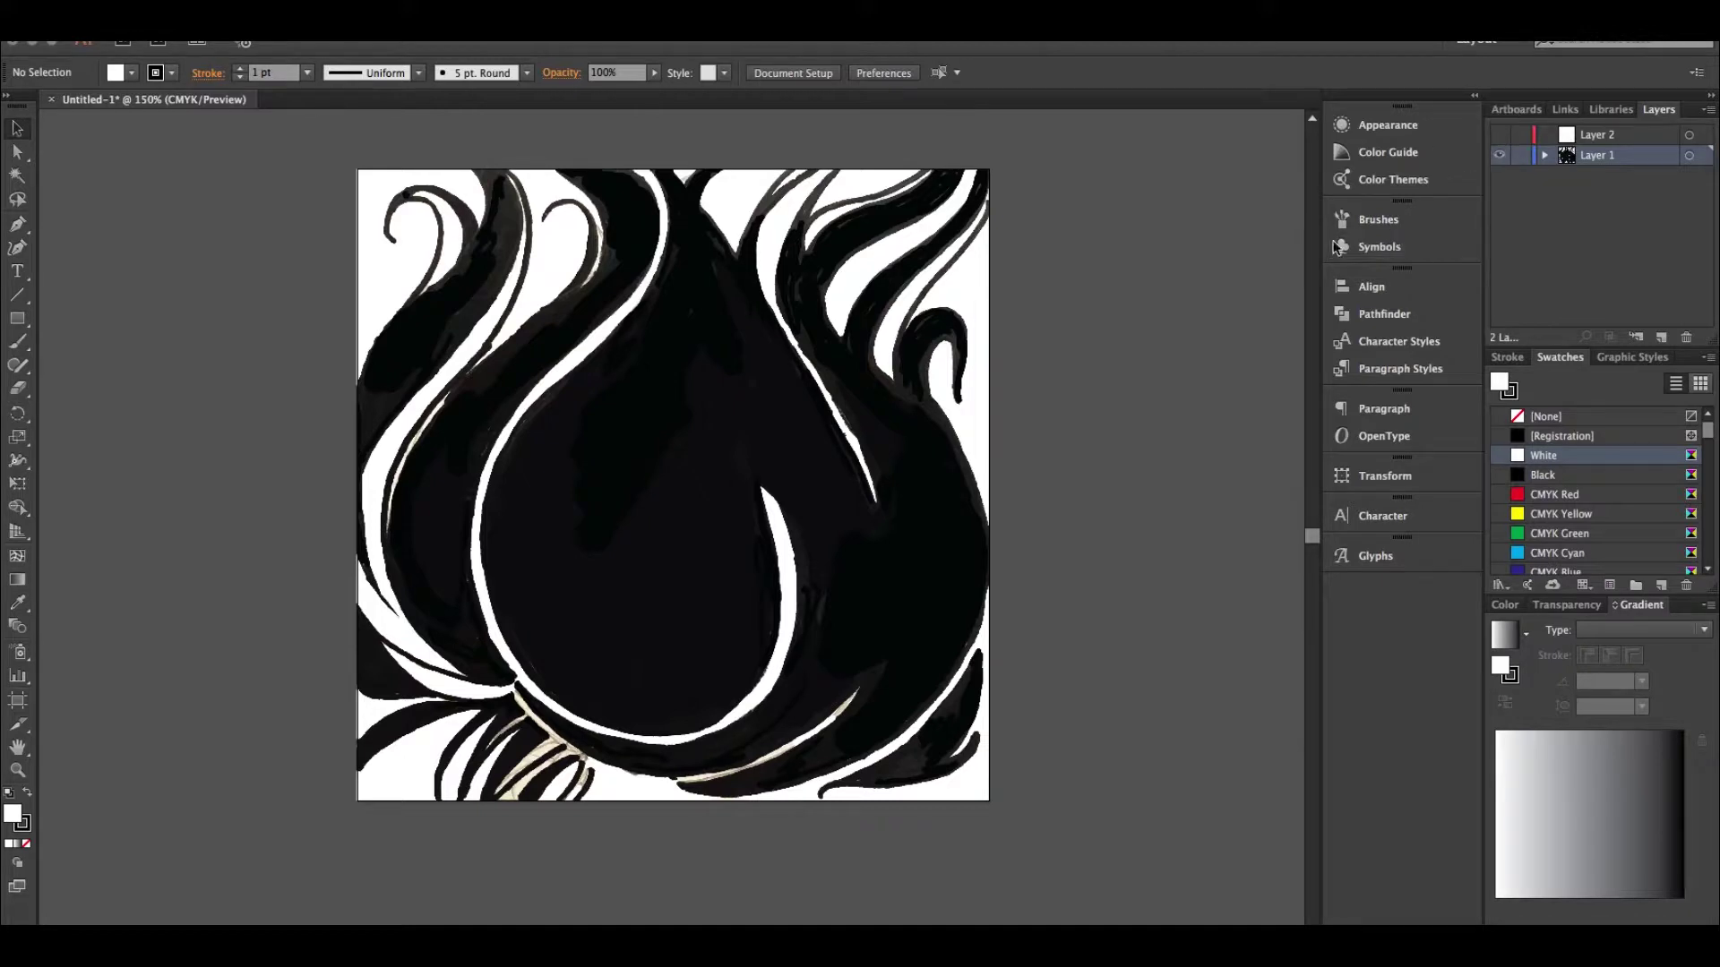
{"action": "left_click", "coordinate": [909, 435]}
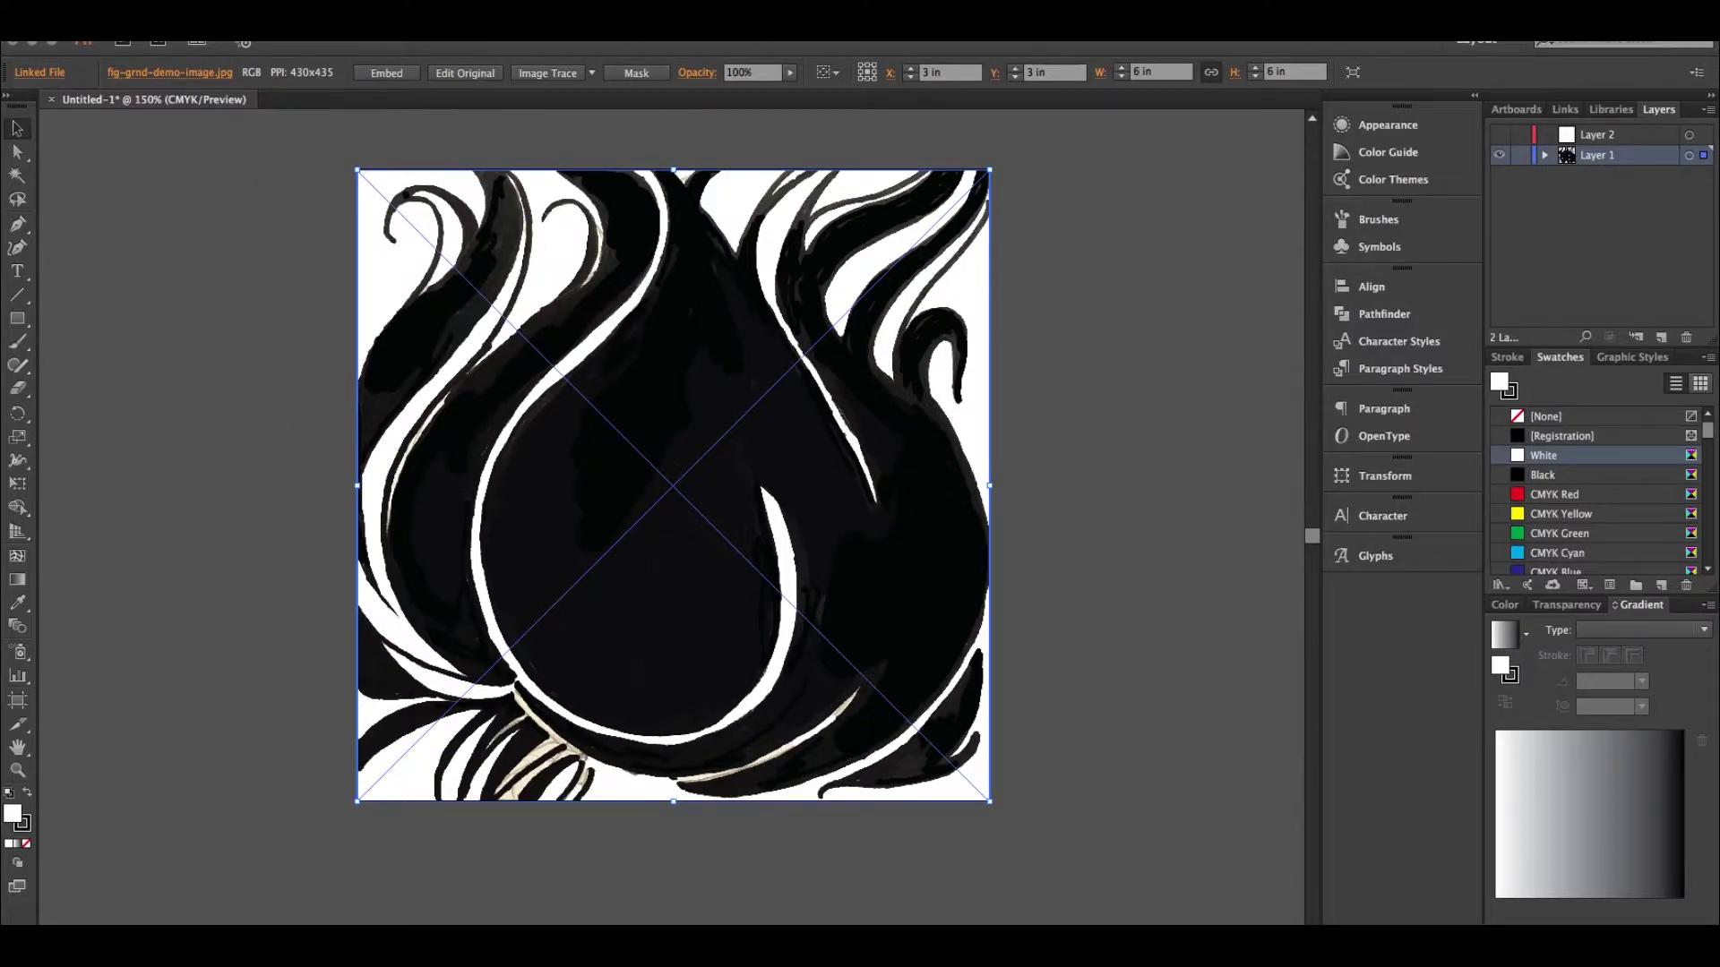
- Image Trace the garlic photo with Make and Expand, confirm the warning, and drag it onto the artboard
{"action": "left_click", "coordinate": [193, 18]}
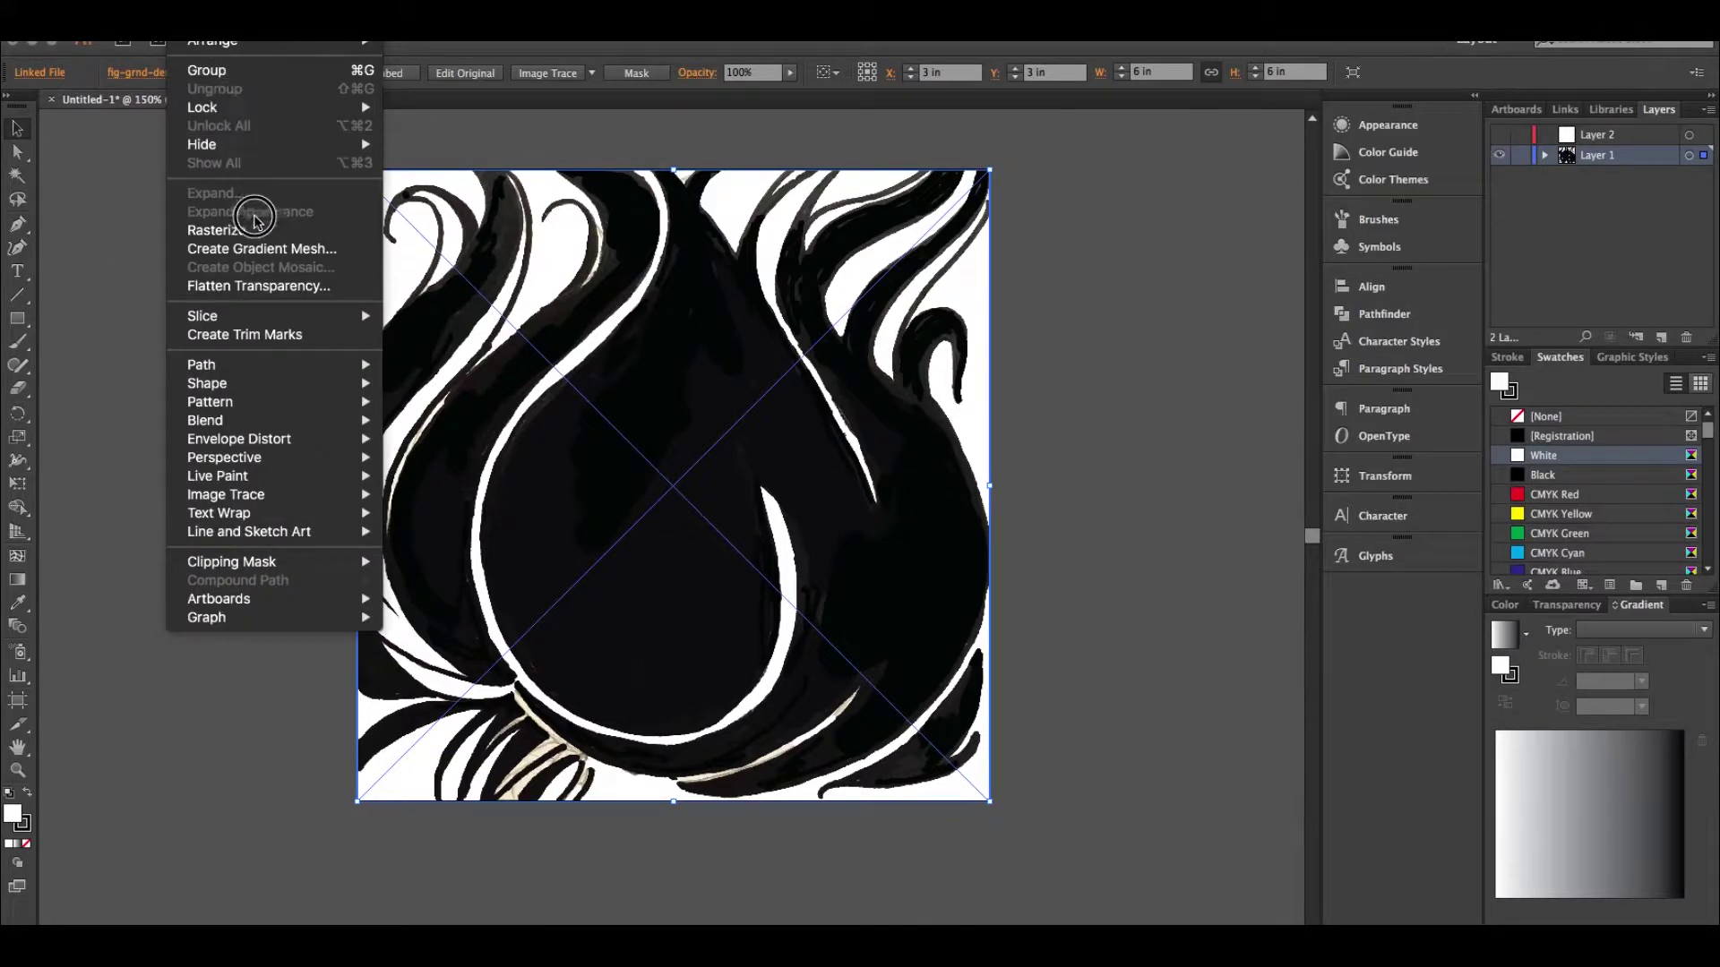
{"action": "mouse_move", "coordinate": [253, 497]}
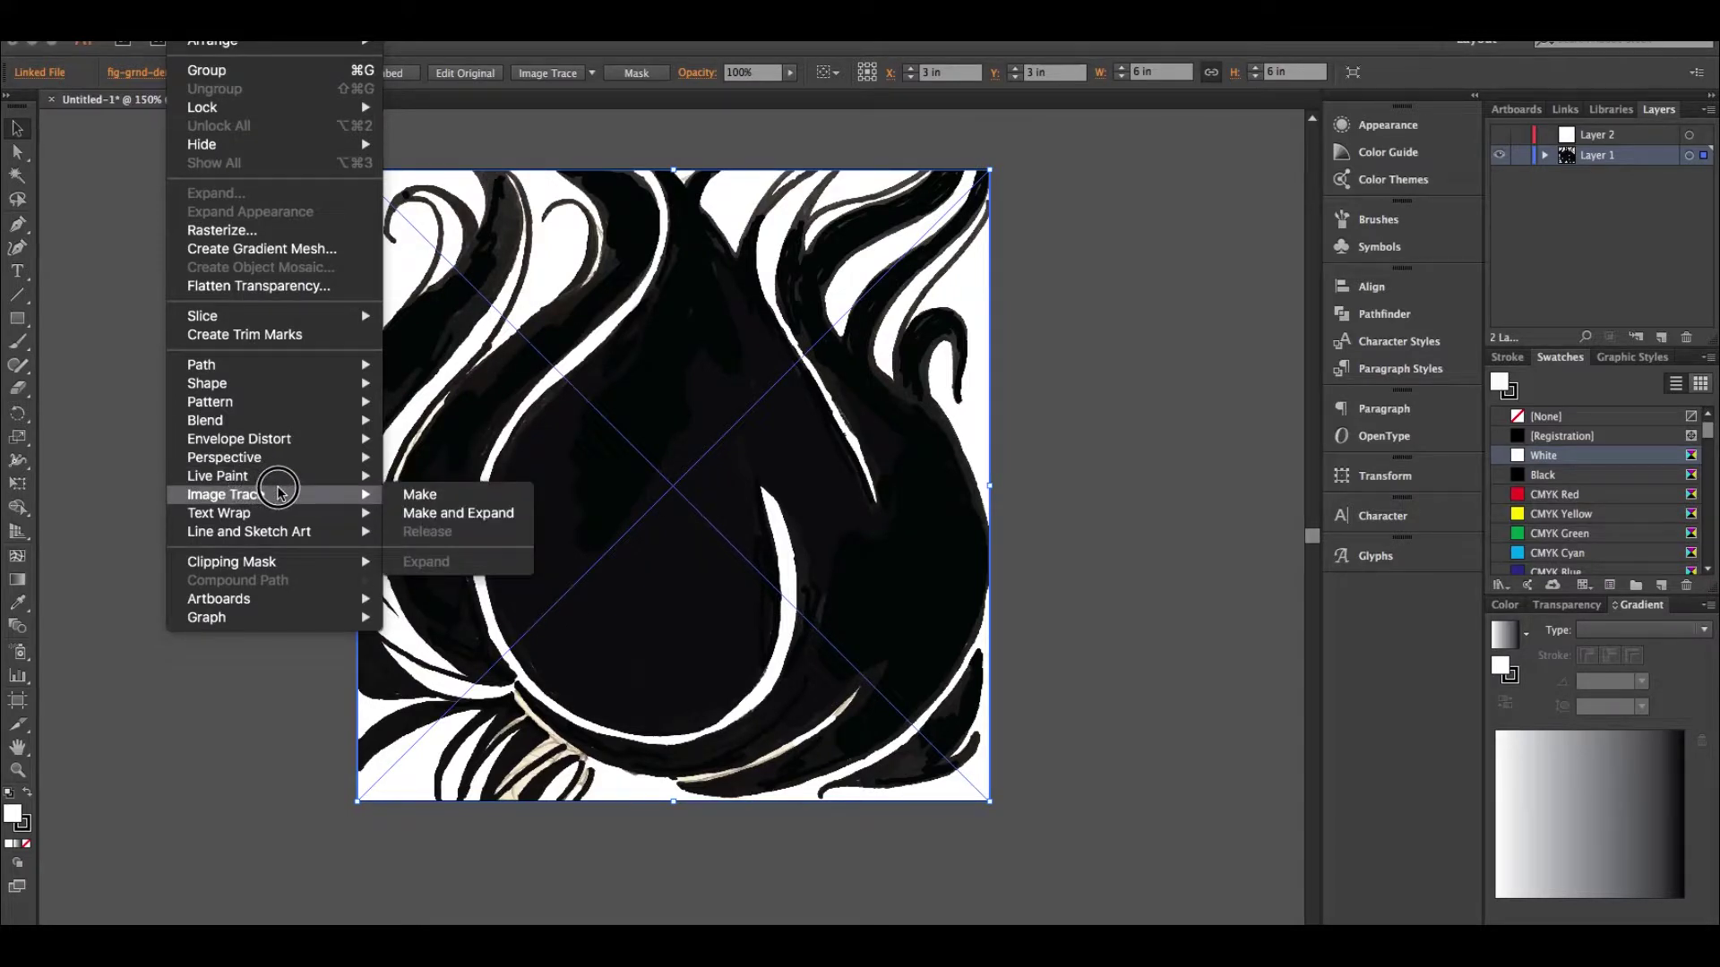
{"action": "left_click", "coordinate": [446, 516]}
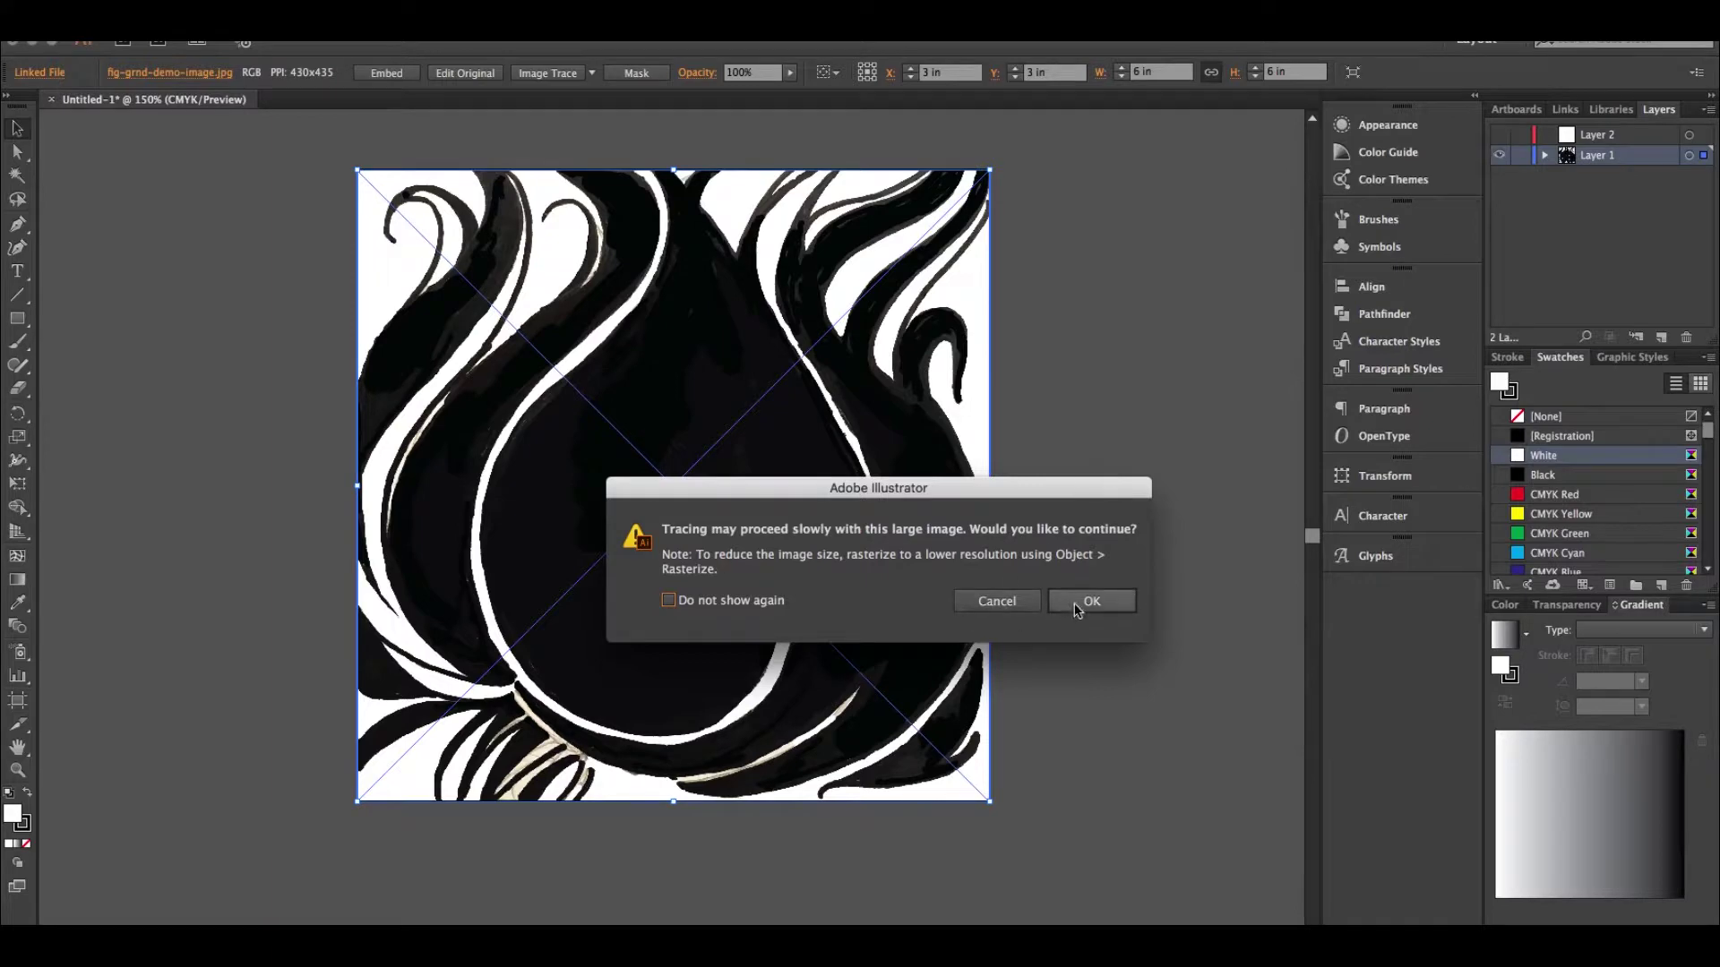
{"action": "left_click", "coordinate": [1092, 602]}
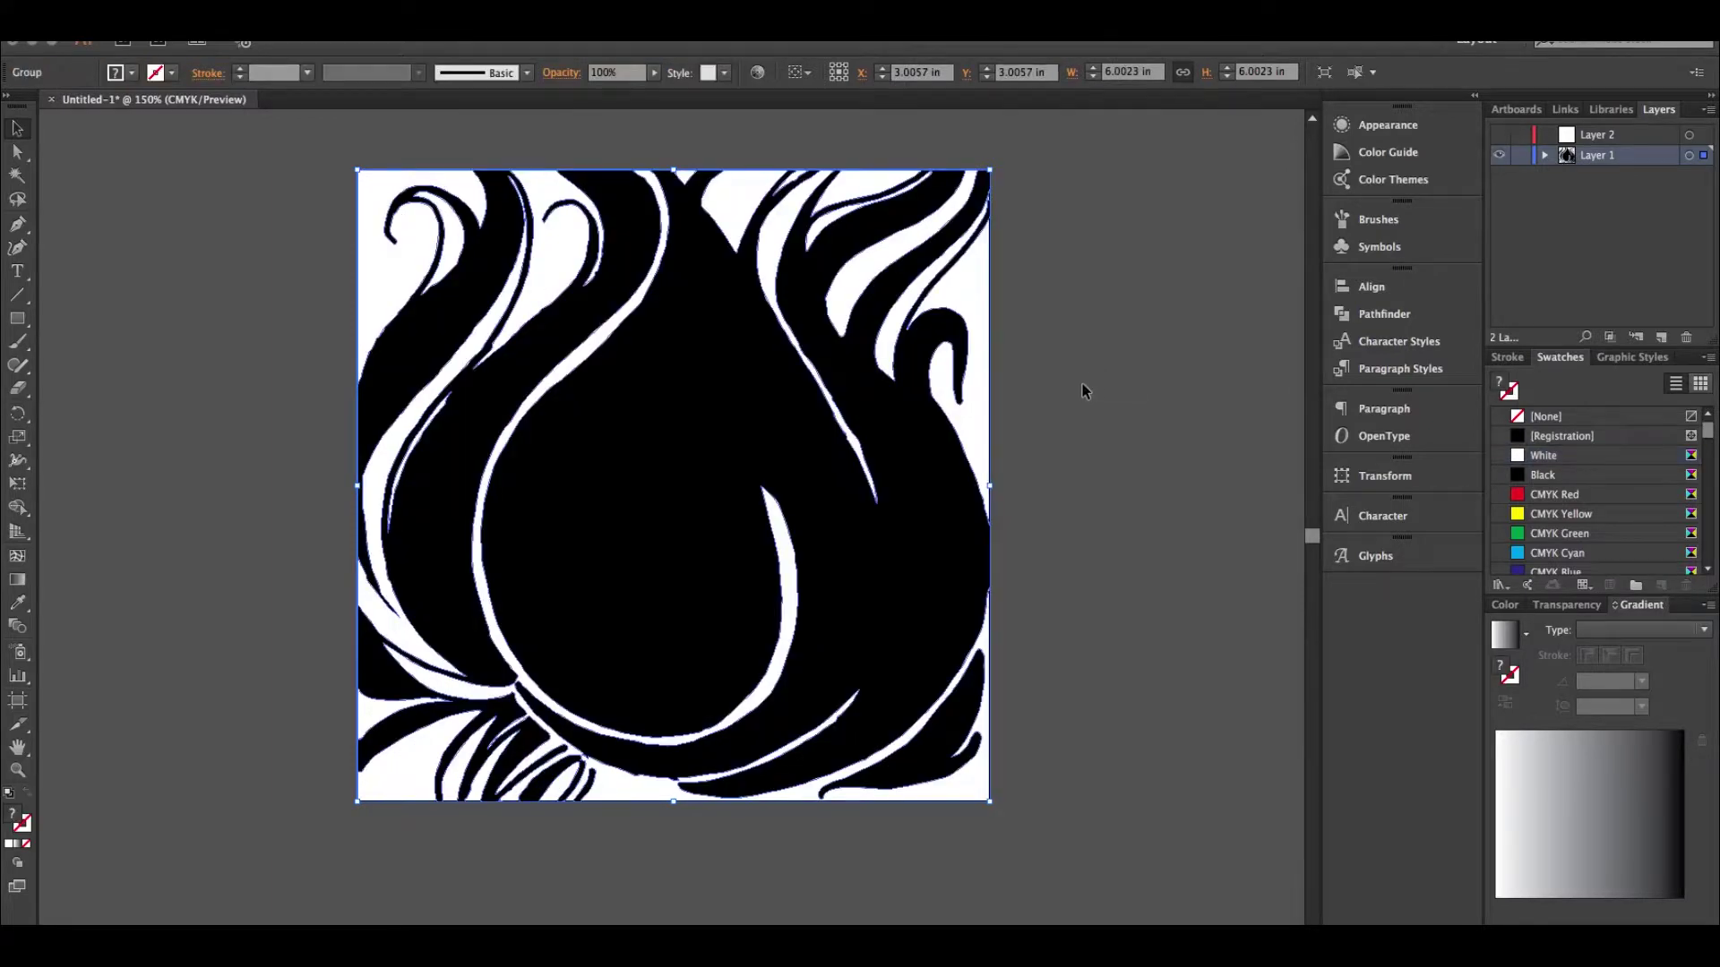
{"action": "mouse_move", "coordinate": [769, 436]}
{"action": "left_mouse_down"}
{"action": "mouse_move", "coordinate": [825, 460]}
{"action": "mouse_move", "coordinate": [868, 453]}
{"action": "mouse_move", "coordinate": [627, 510]}
{"action": "mouse_move", "coordinate": [586, 573]}
{"action": "left_mouse_up"}
{"action": "left_click_drag", "start_coordinate": [723, 579], "coordinate": [900, 467]}
- Ungroup the traced garlic, deselect, and drag the large compound path slightly right and down
{"action": "right_click", "coordinate": [1080, 432]}
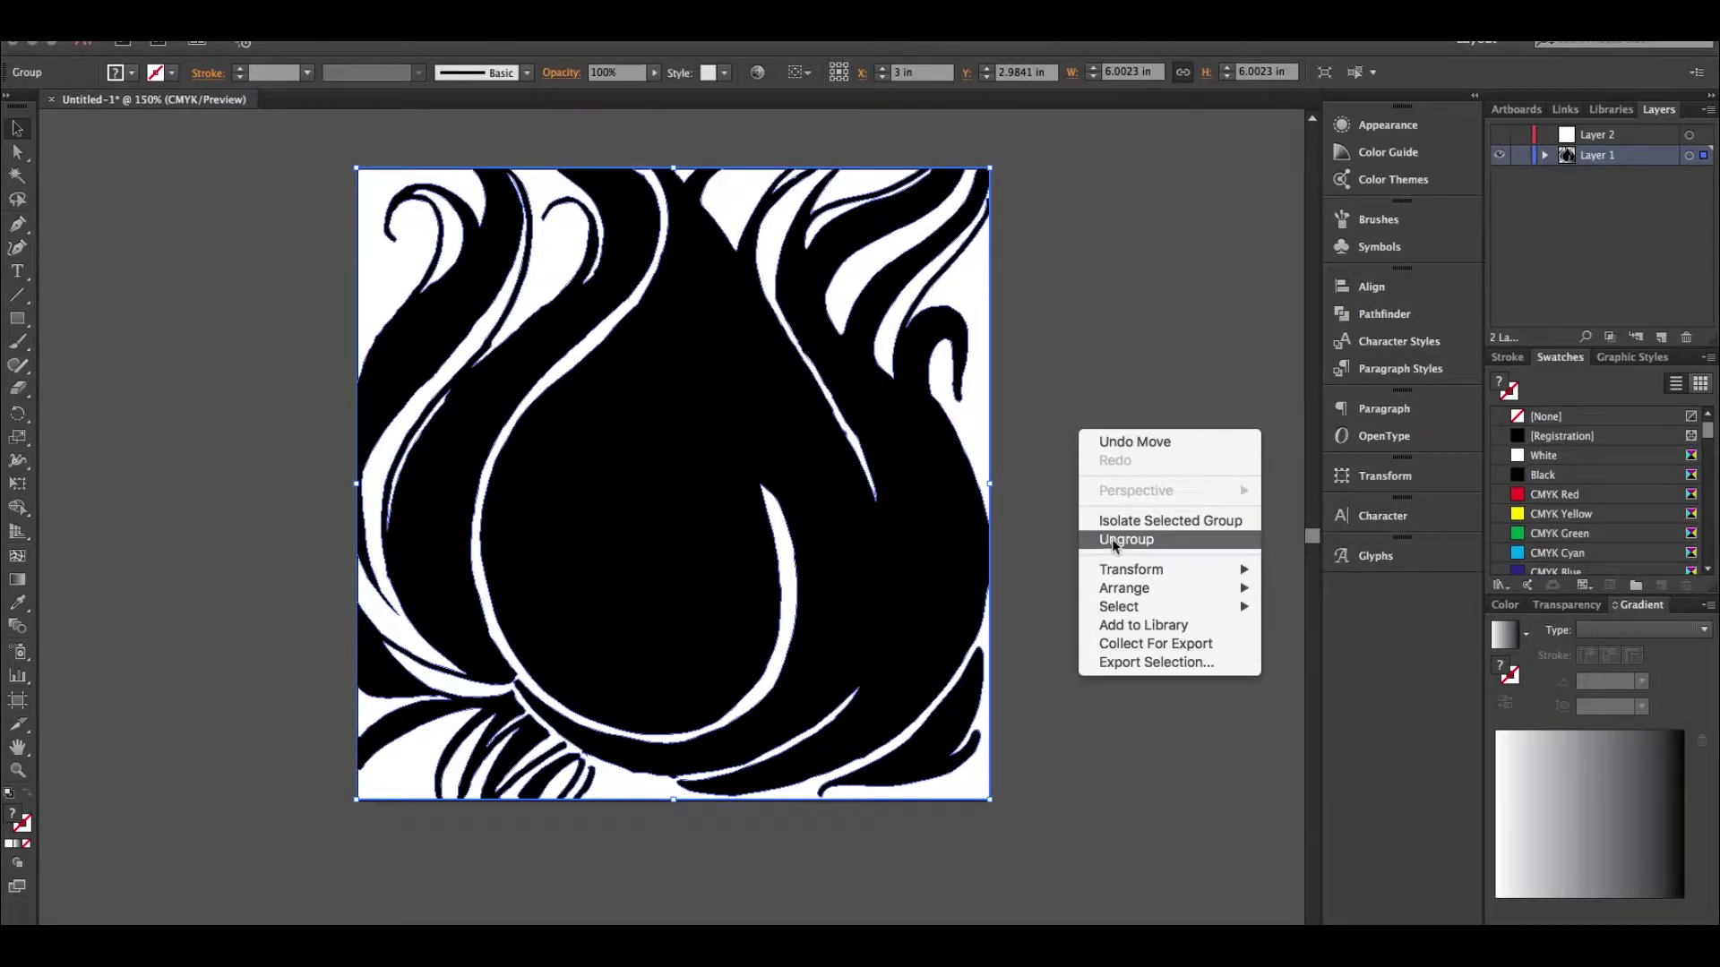
{"action": "left_click", "coordinate": [1113, 540]}
{"action": "left_click", "coordinate": [1050, 546]}
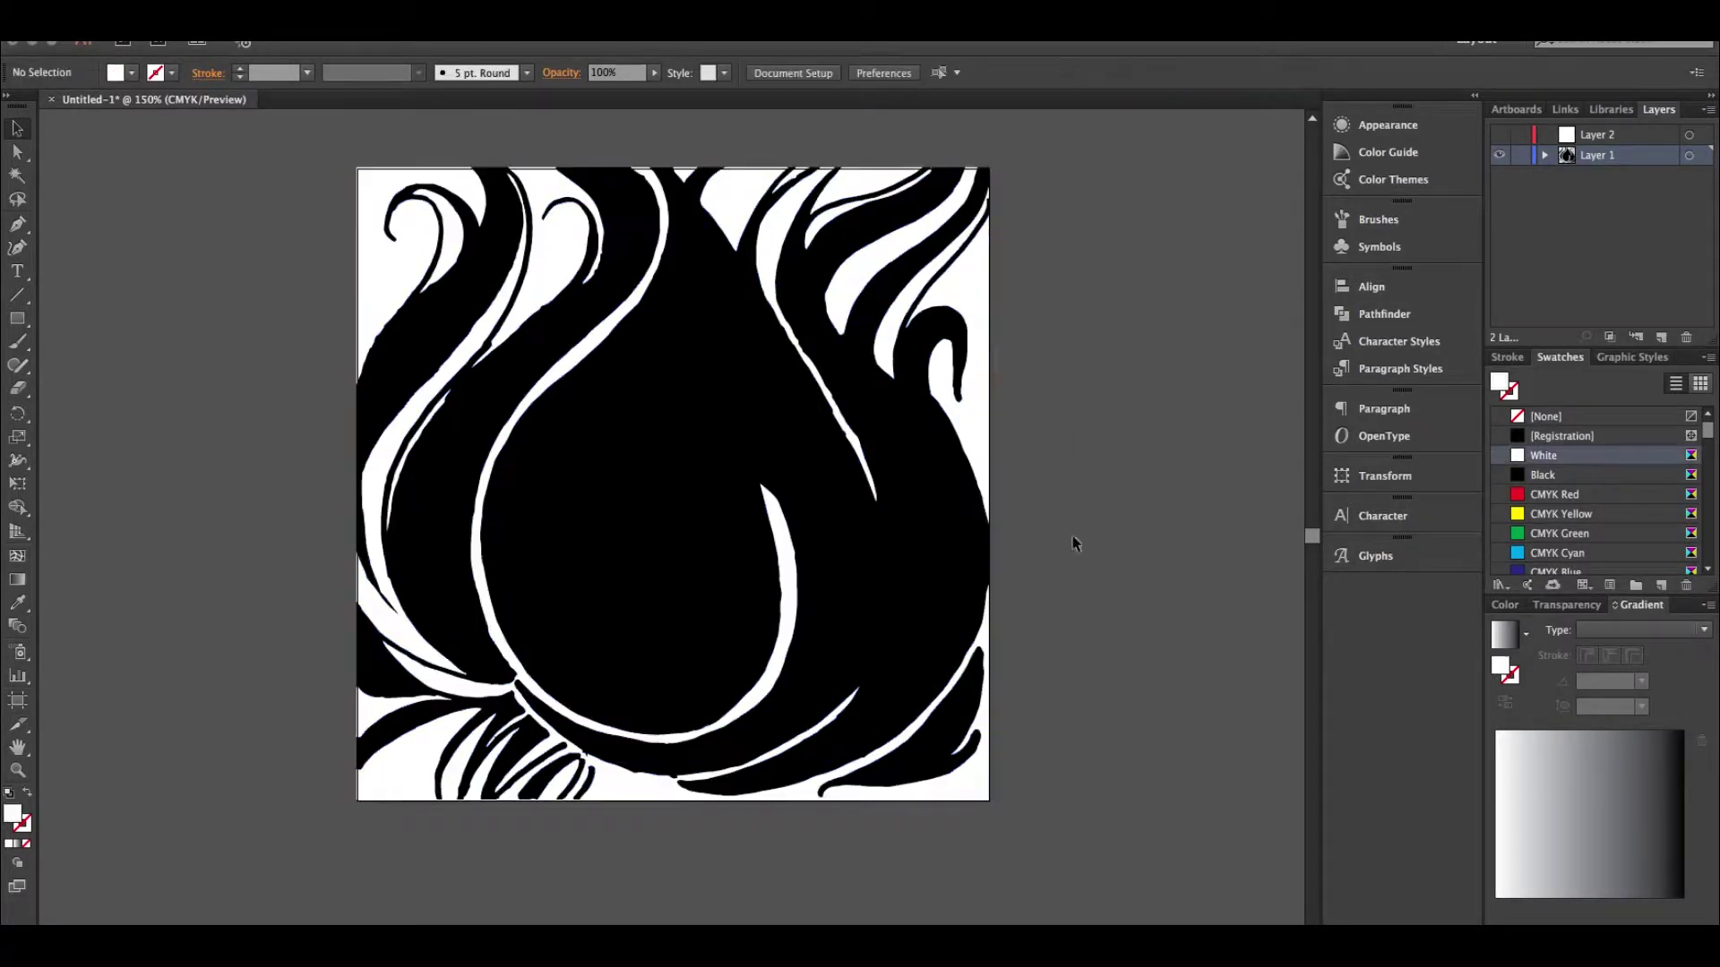
{"action": "left_click_drag", "start_coordinate": [833, 565], "coordinate": [945, 544]}
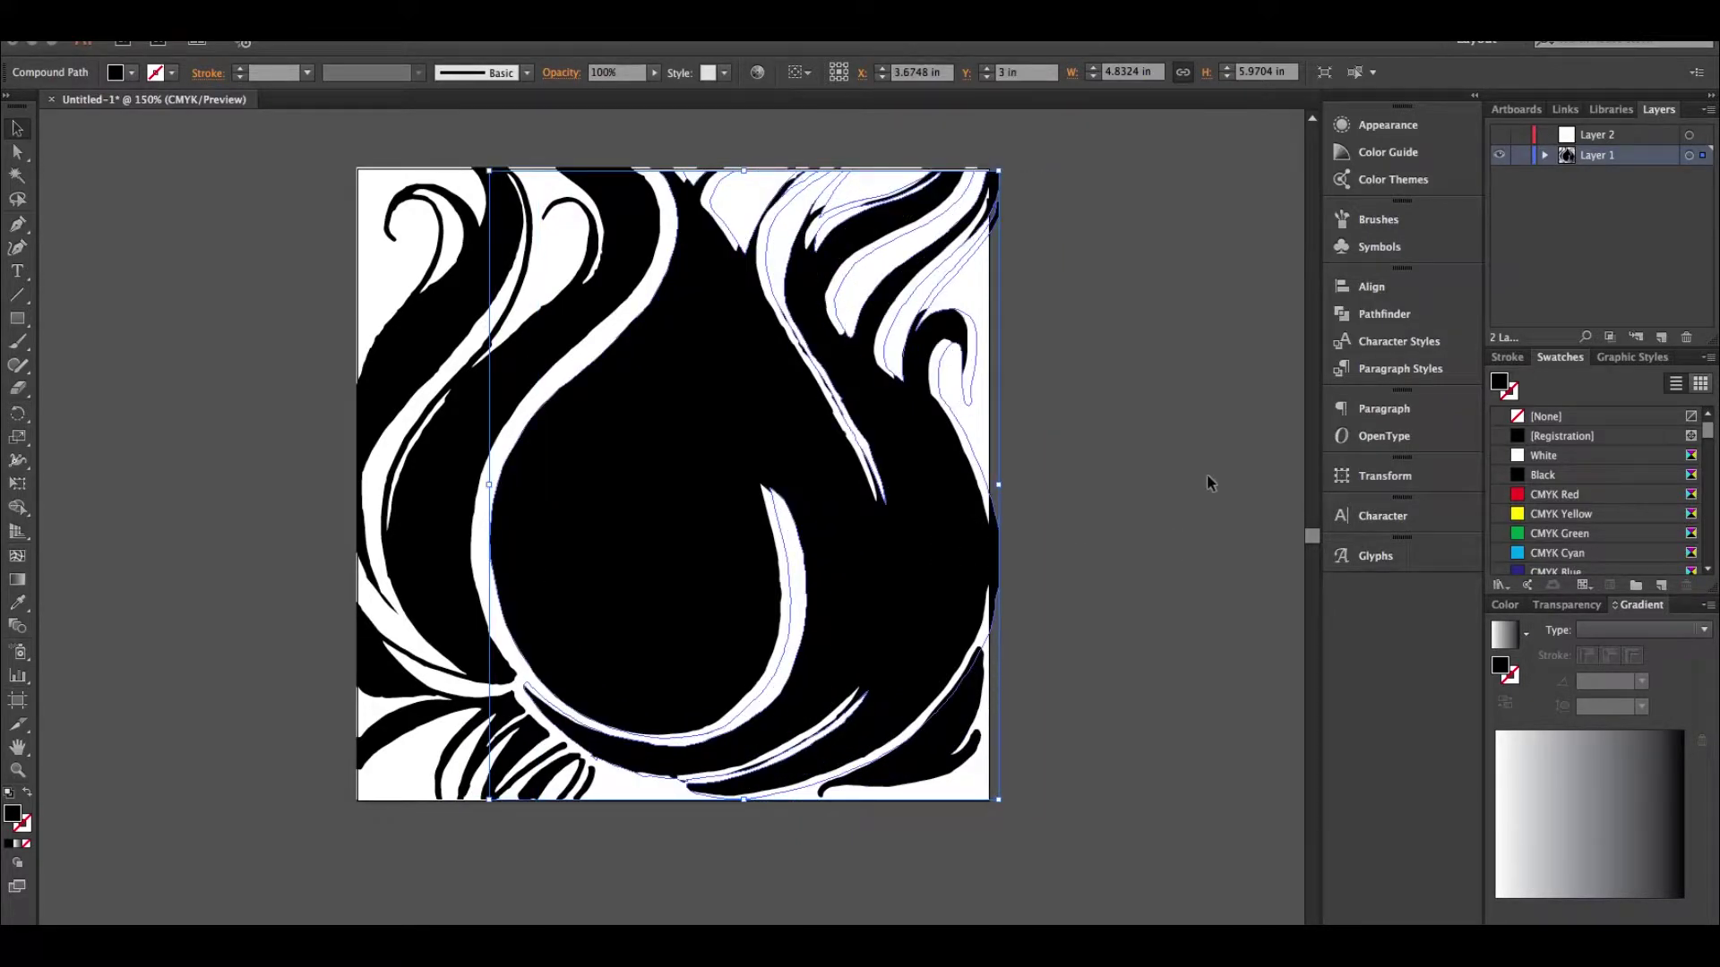
- Nudge the large compound path slightly up and left
{"action": "left_click", "coordinate": [255, 18]}
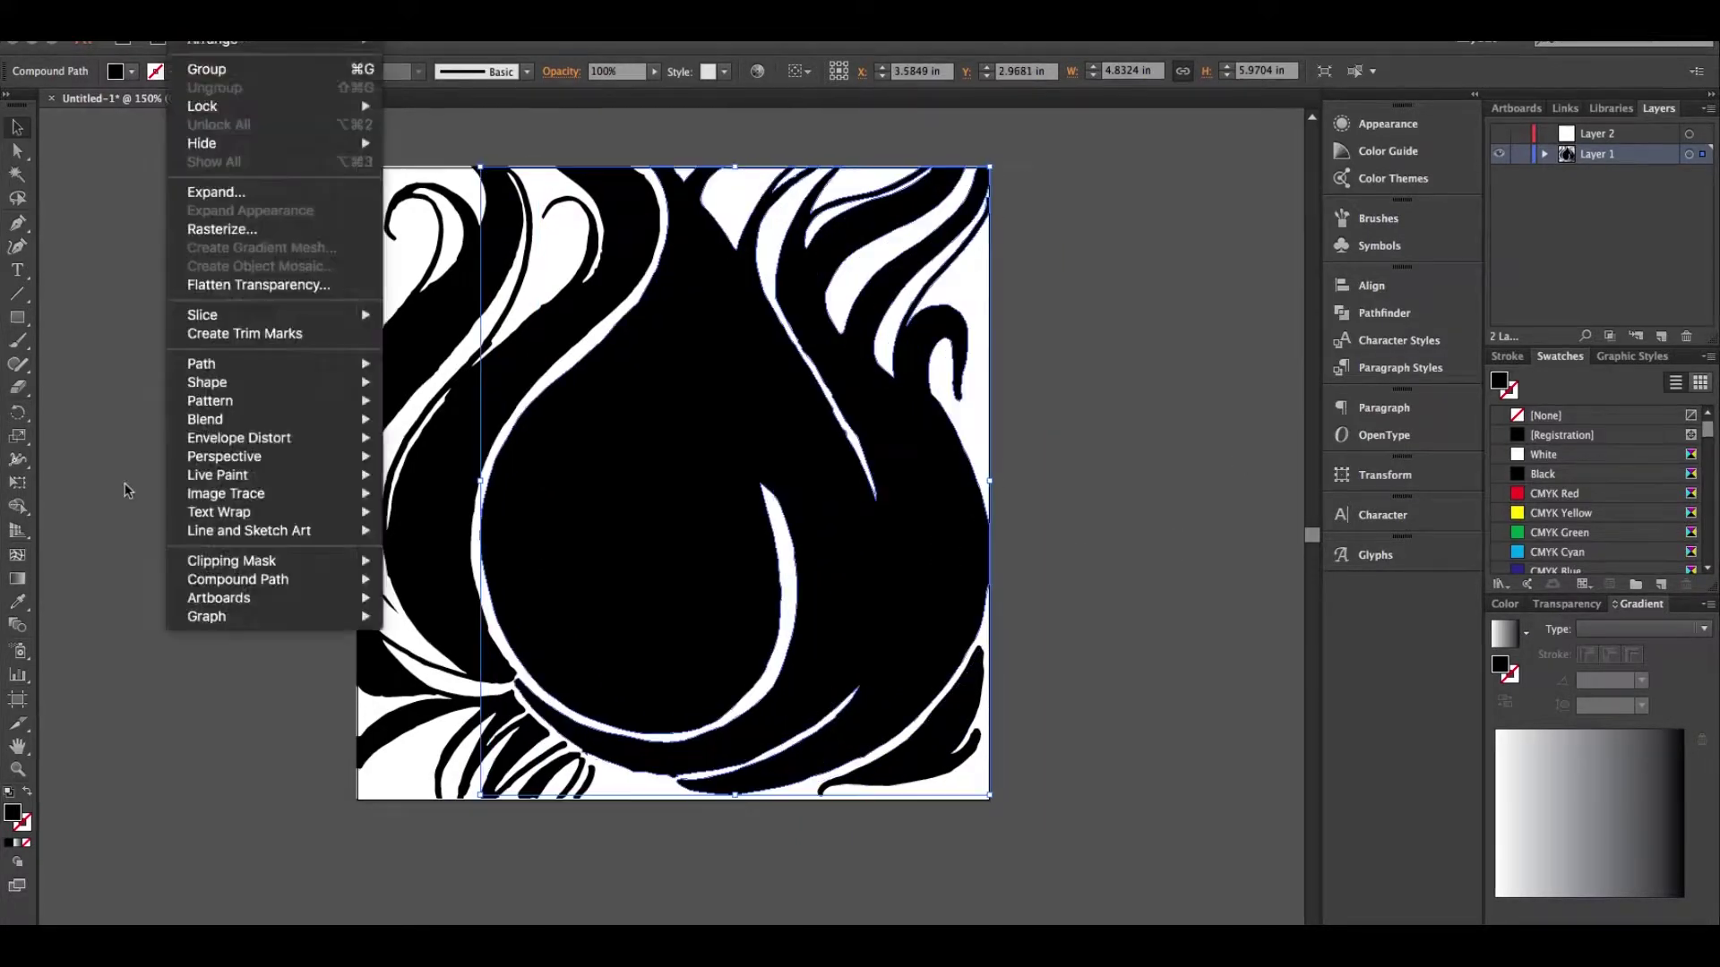
{"action": "left_click", "coordinate": [330, 376]}
{"action": "left_click_drag", "start_coordinate": [576, 314], "coordinate": [568, 311]}
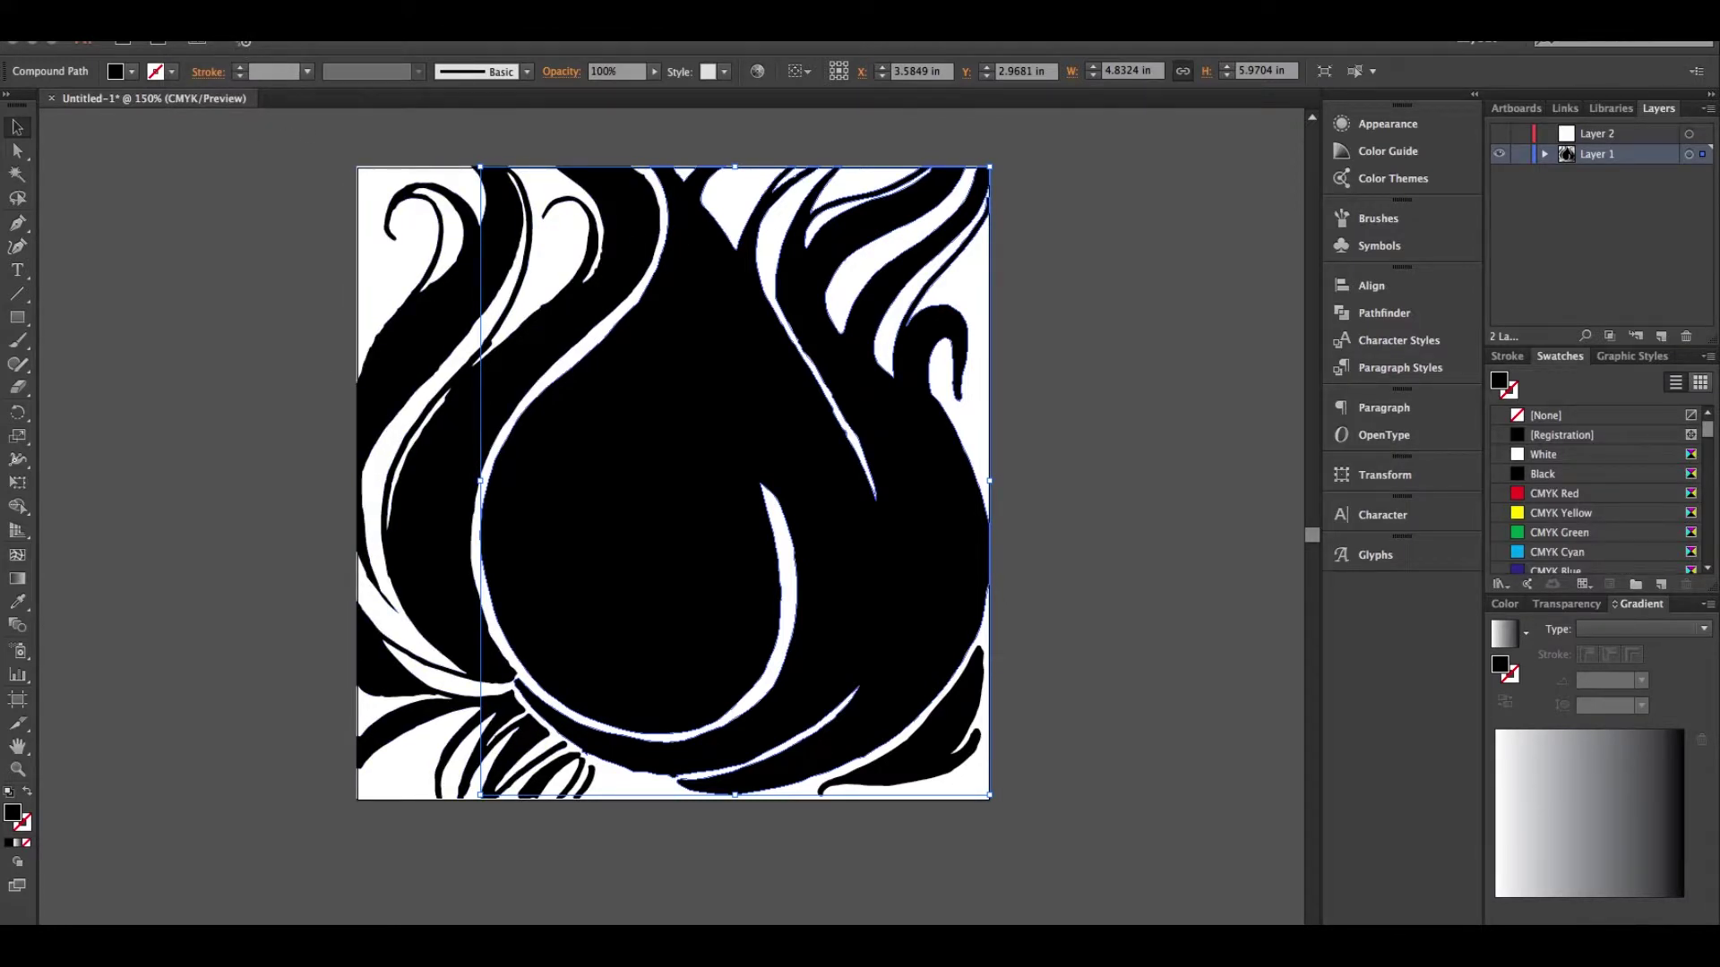
- Simplify the compound path at 88% curve precision with Preview on, then move it right
{"action": "left_click", "coordinate": [201, 17]}
{"action": "mouse_move", "coordinate": [206, 363]}
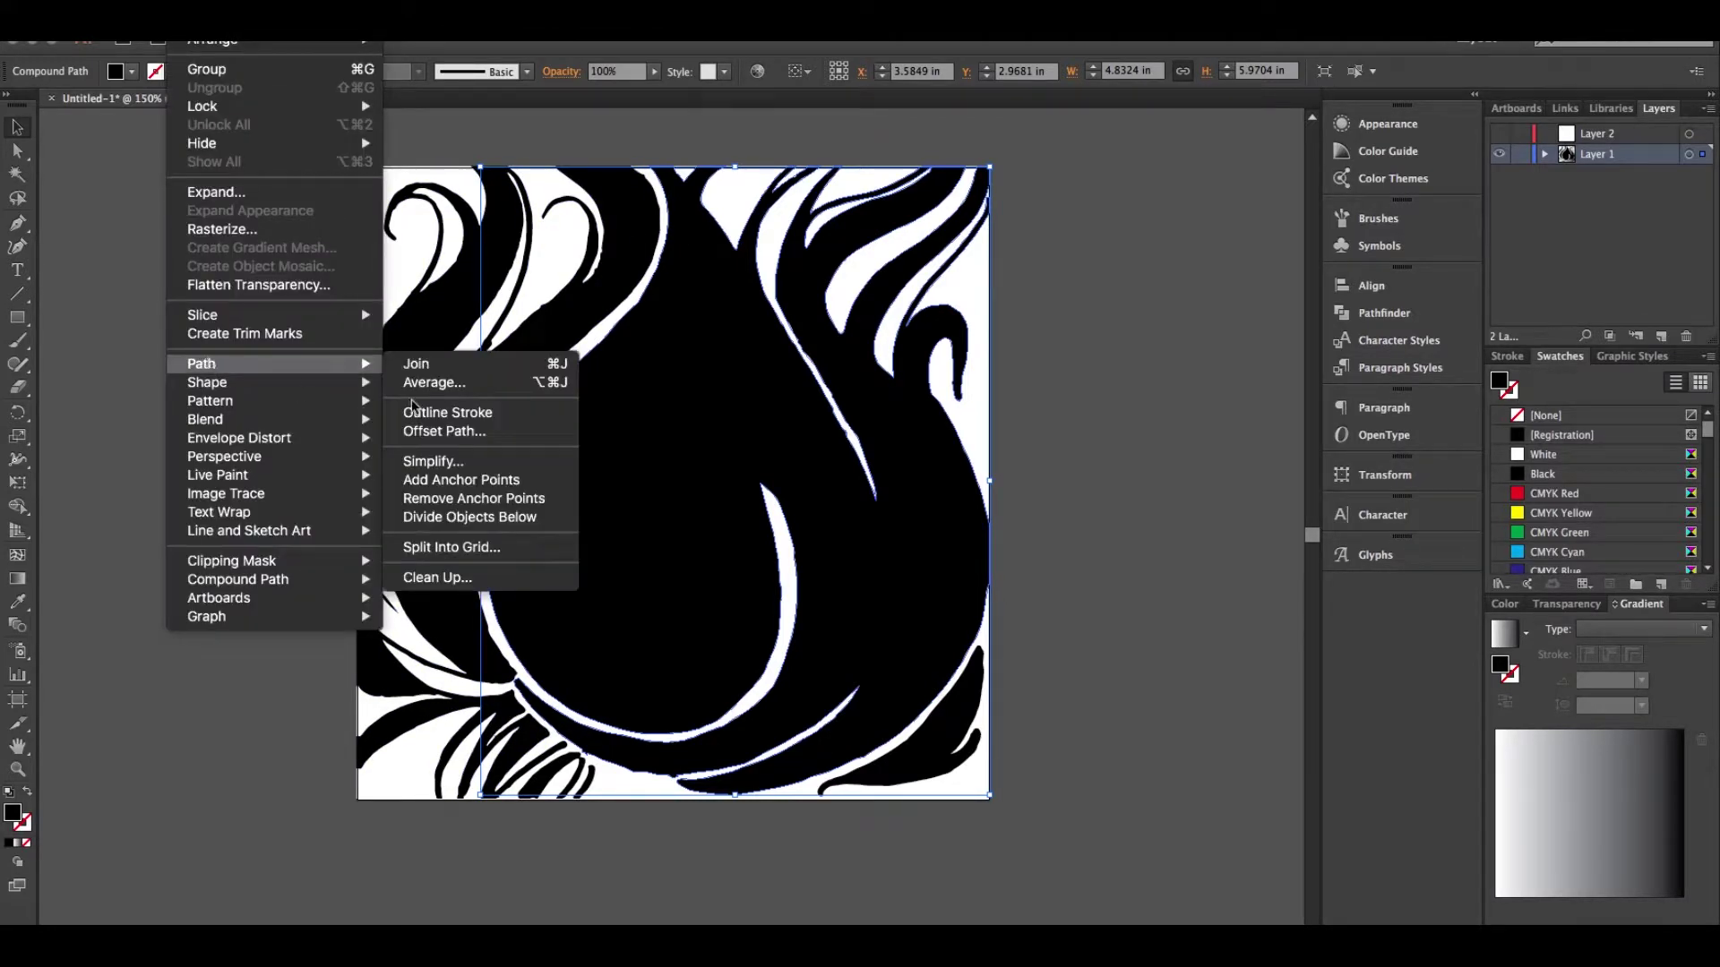
{"action": "left_click", "coordinate": [432, 461]}
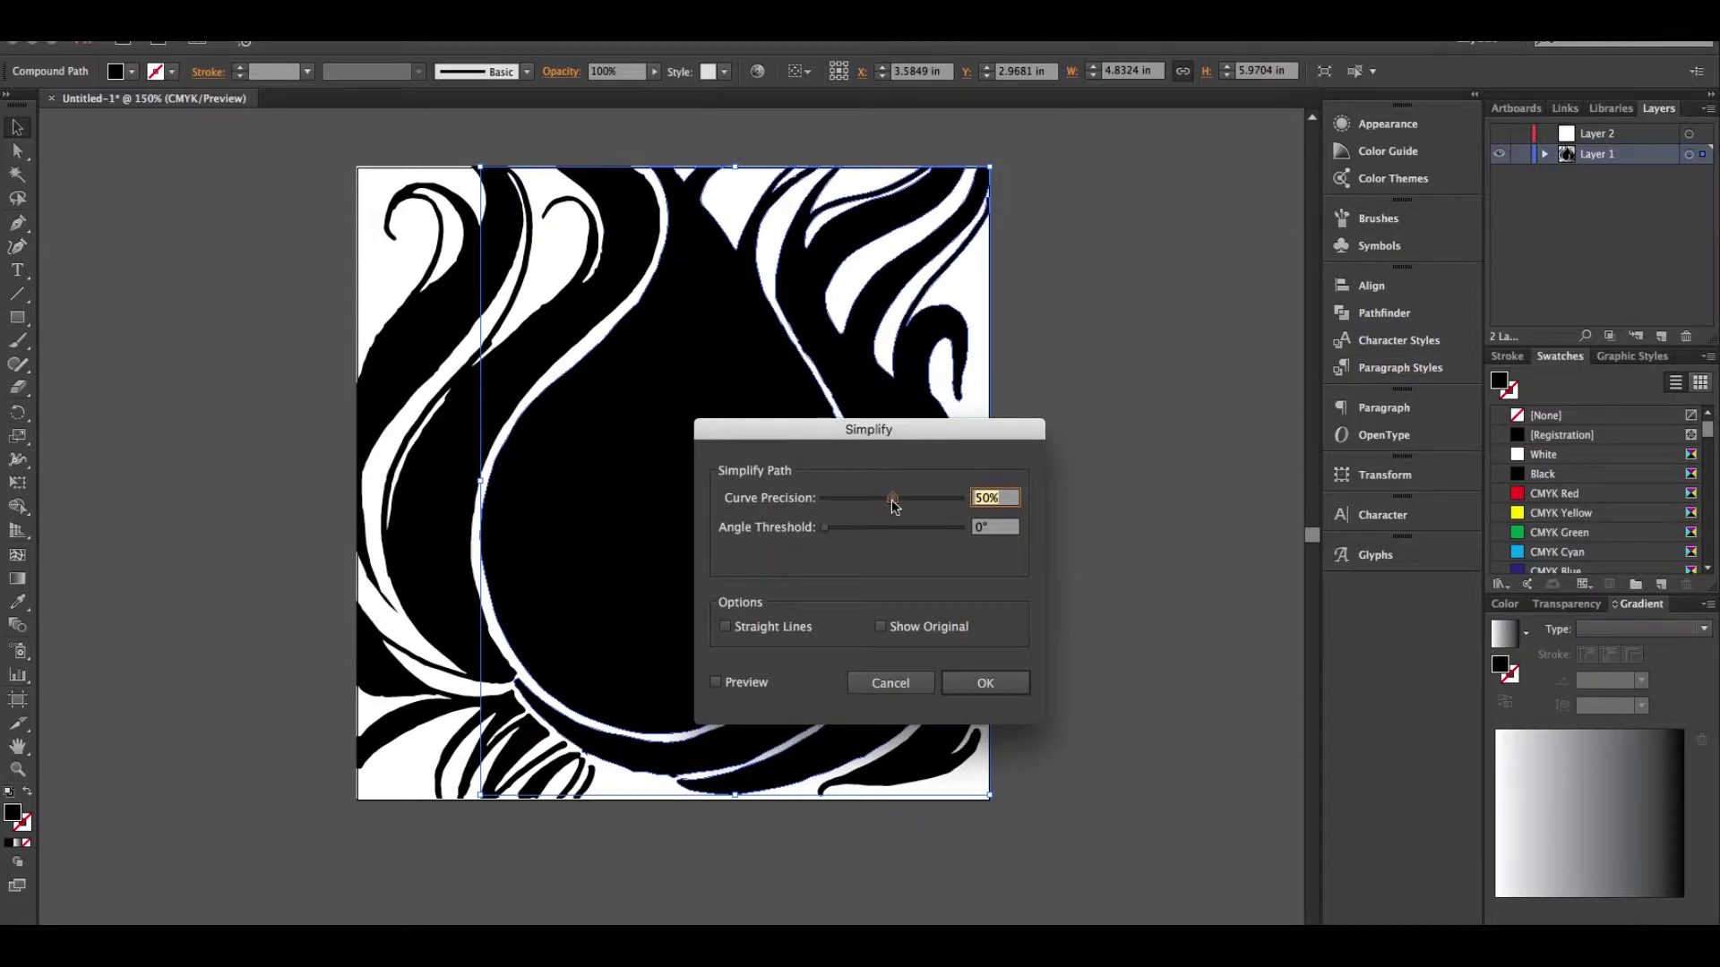
{"action": "left_click_drag", "start_coordinate": [892, 500], "coordinate": [910, 500]}
{"action": "left_click", "coordinate": [716, 684]}
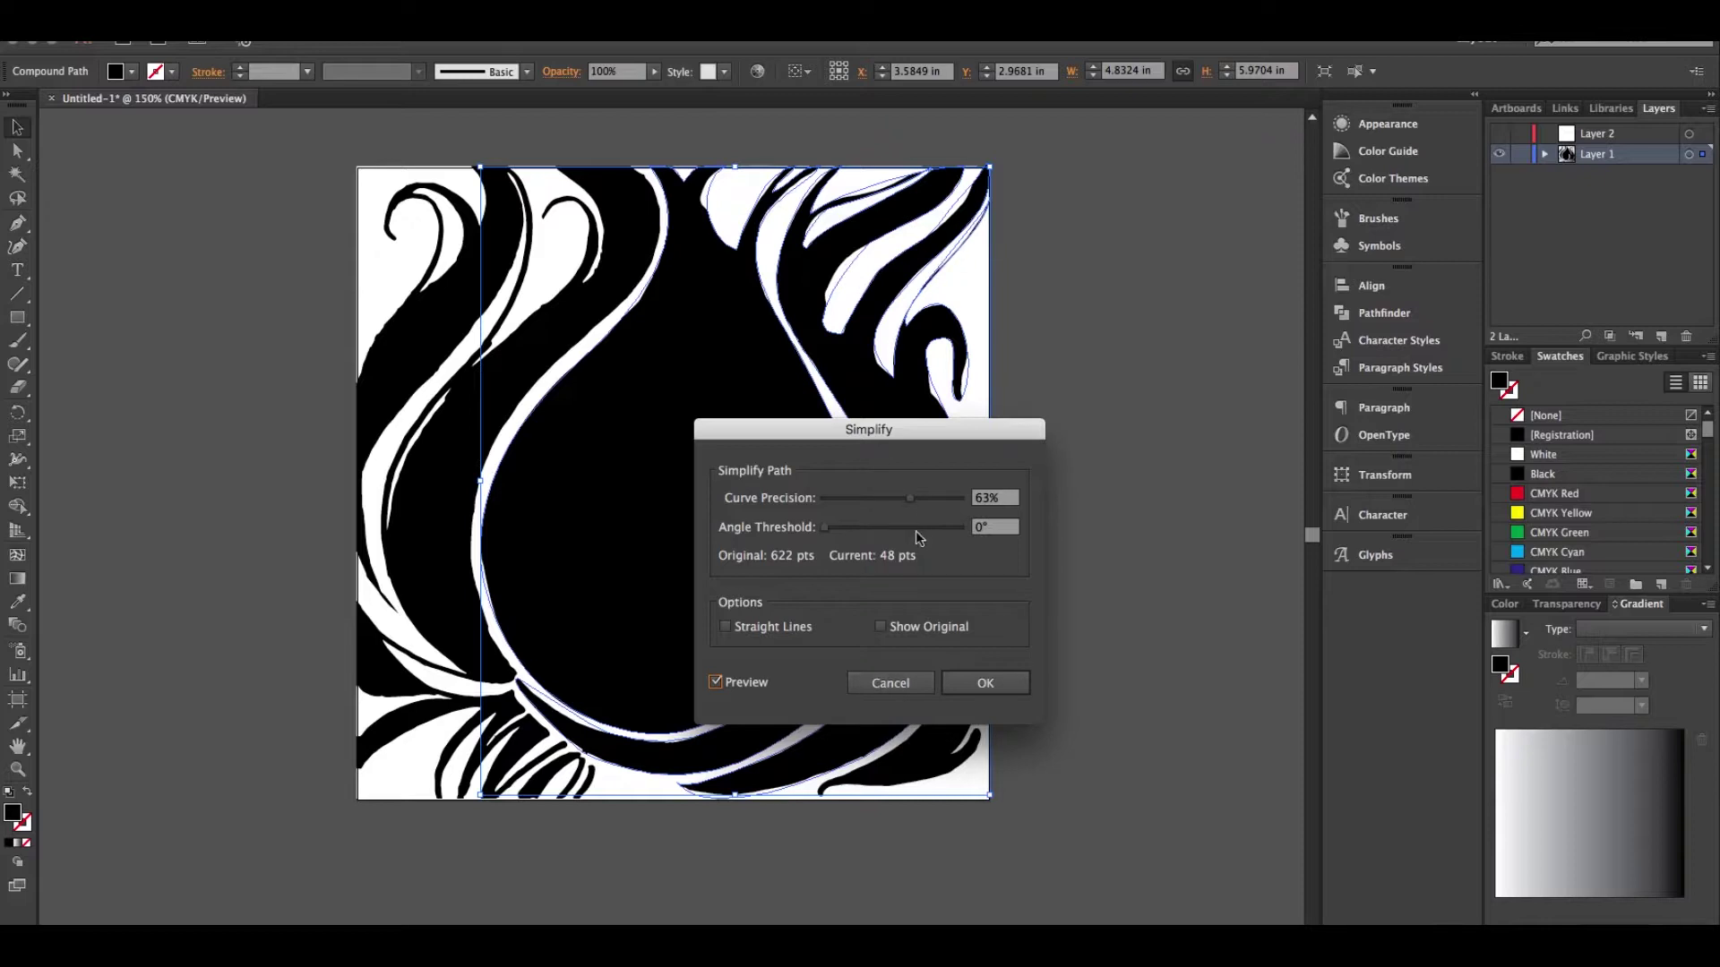
{"action": "left_click_drag", "start_coordinate": [910, 499], "coordinate": [912, 499]}
{"action": "mouse_move", "coordinate": [914, 502]}
{"action": "left_mouse_down"}
{"action": "mouse_move", "coordinate": [857, 503]}
{"action": "mouse_move", "coordinate": [941, 508]}
{"action": "left_mouse_up"}
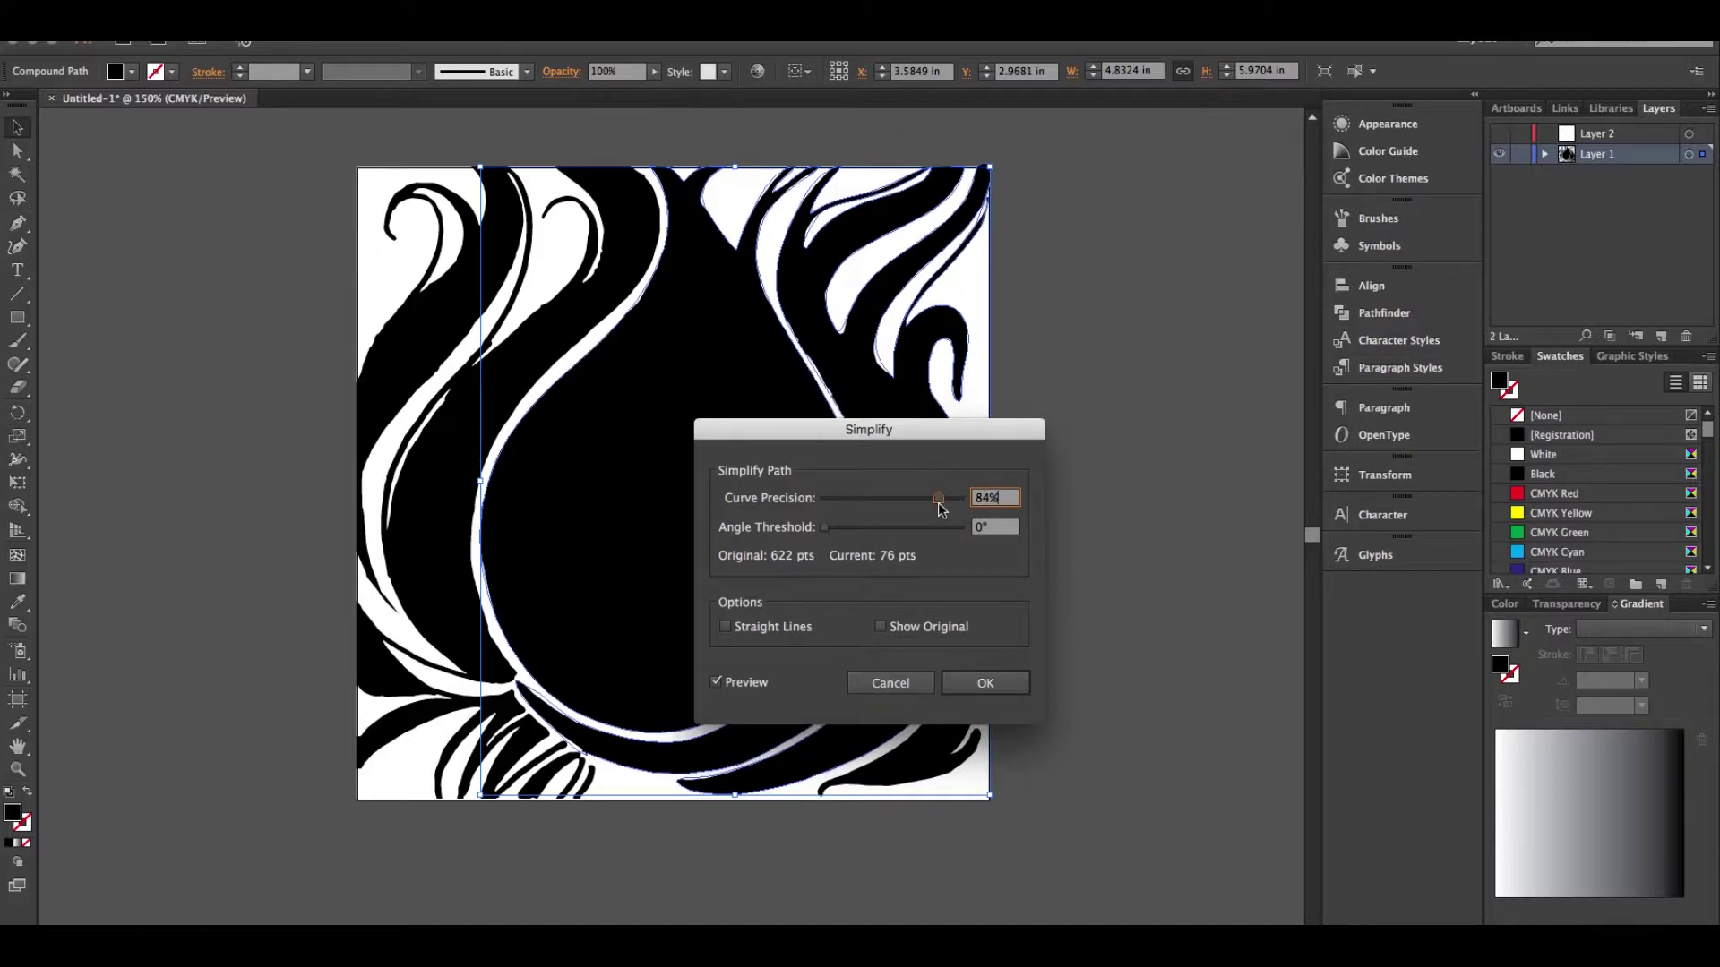
{"action": "left_click_drag", "start_coordinate": [938, 499], "coordinate": [947, 504]}
{"action": "left_click_drag", "start_coordinate": [822, 529], "coordinate": [823, 532]}
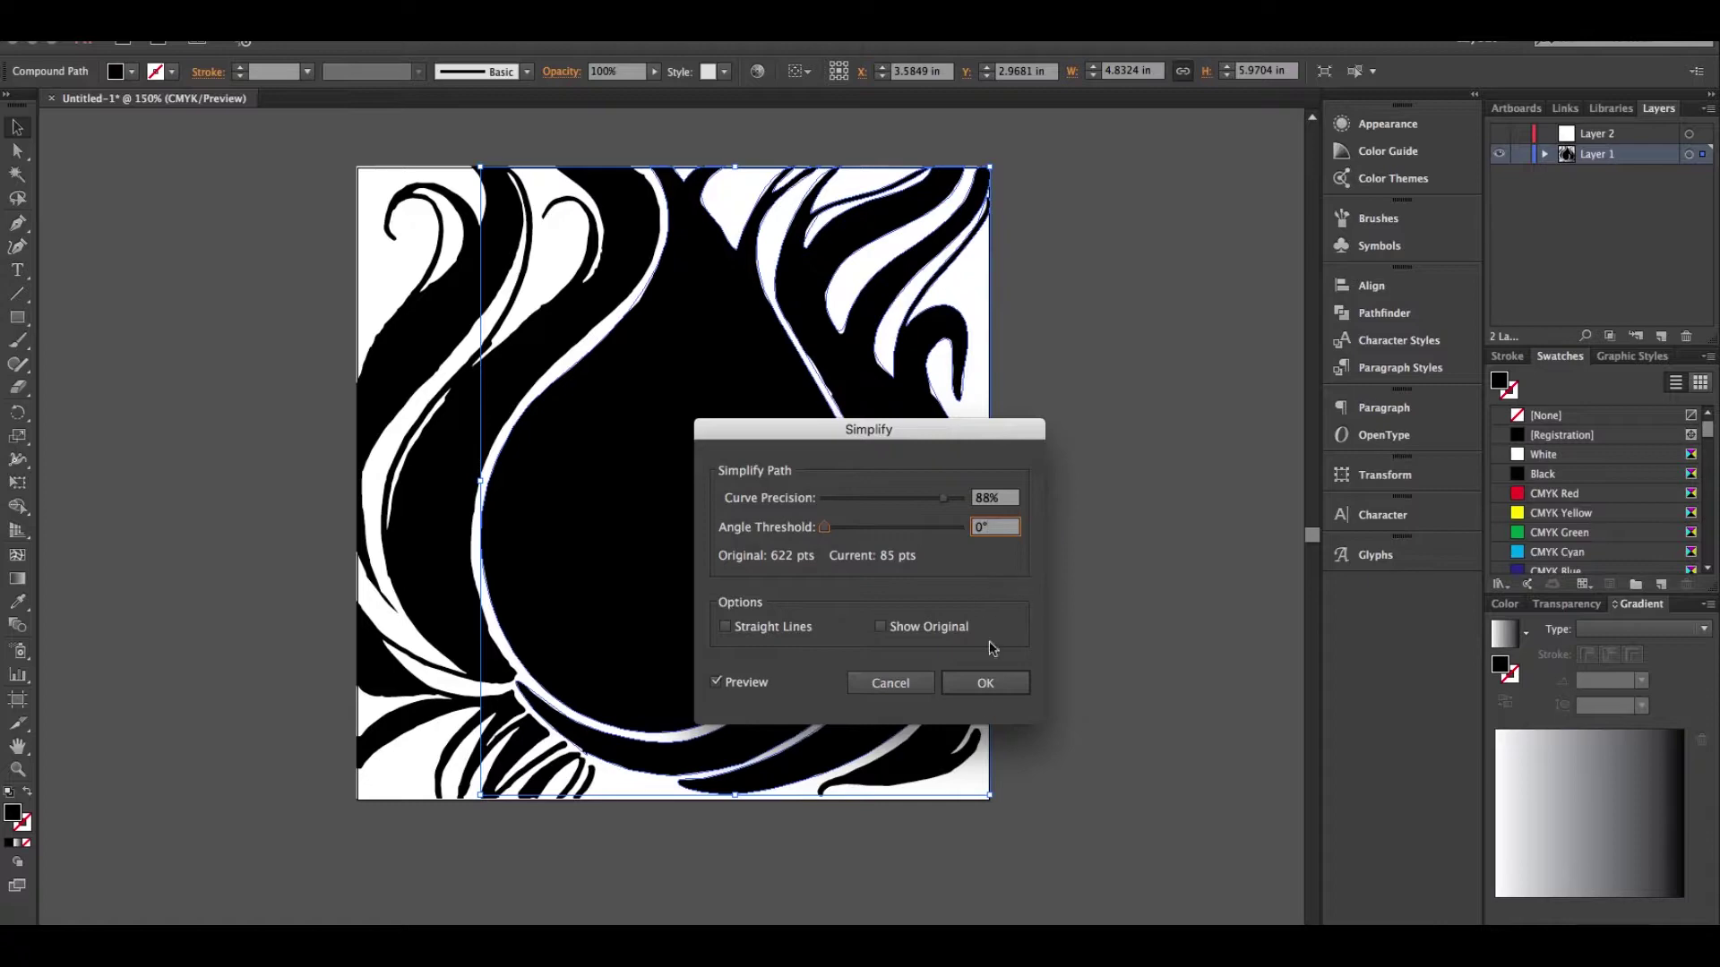
{"action": "left_click", "coordinate": [985, 682]}
{"action": "left_click_drag", "start_coordinate": [949, 483], "coordinate": [1124, 538]}
- Release the compound path and drag the garlic bulb back left onto the artboard
{"action": "right_click", "coordinate": [1124, 537]}
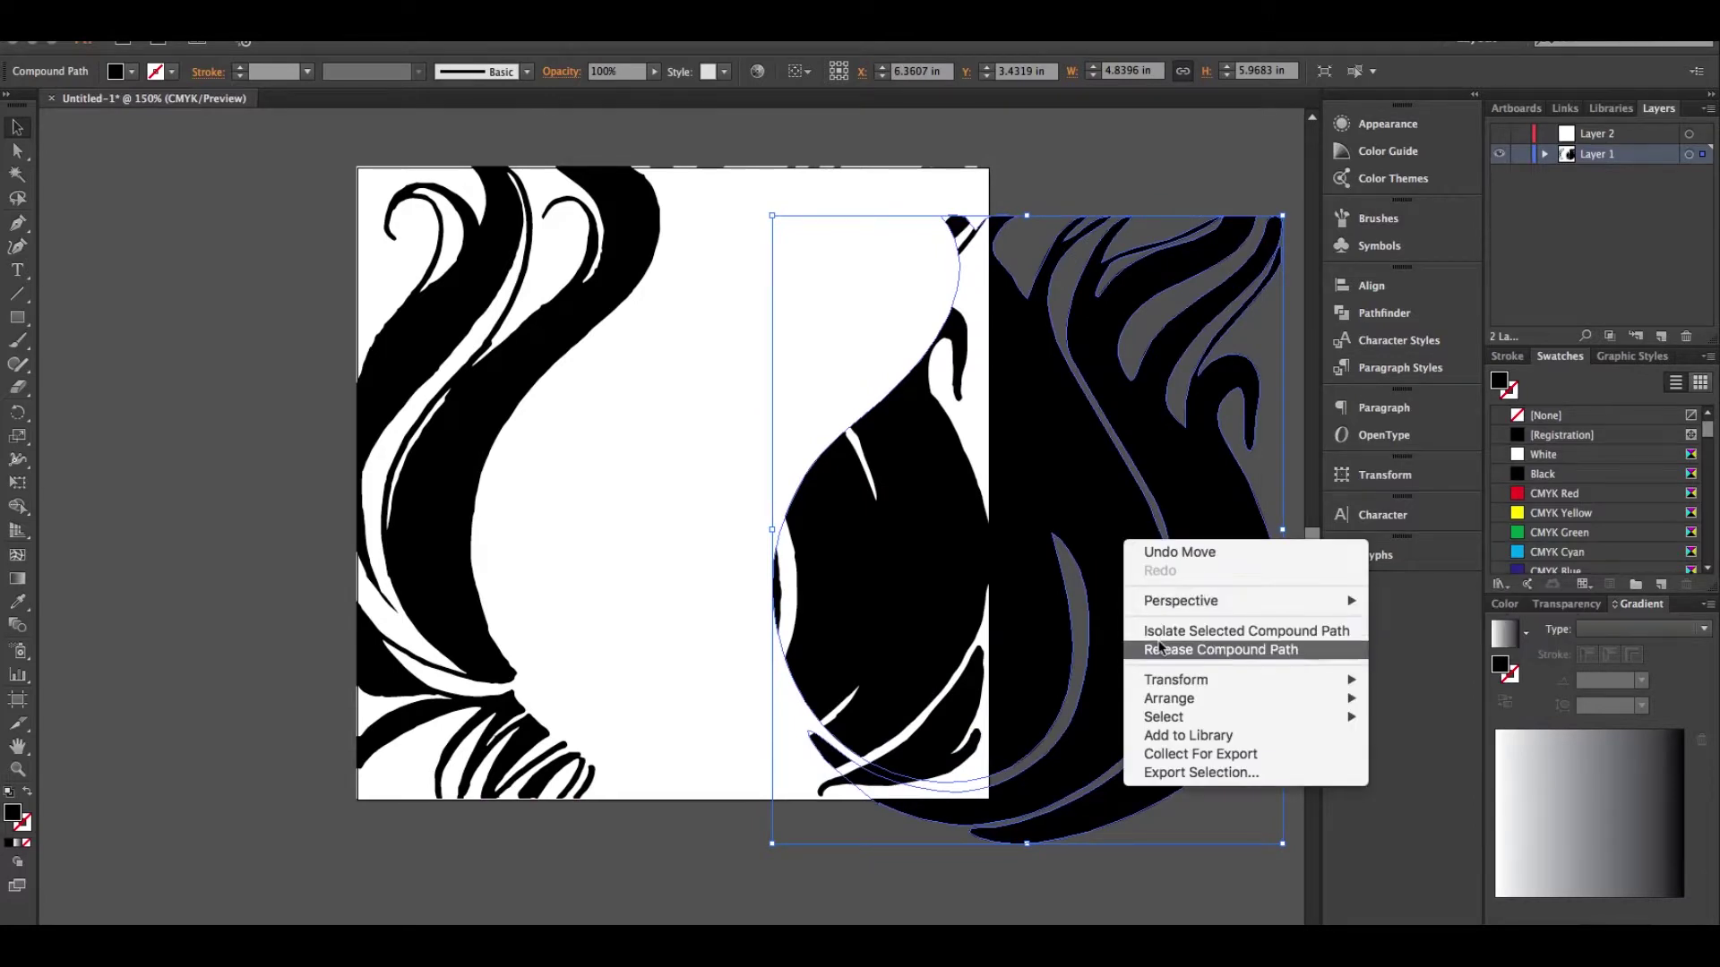
{"action": "left_click", "coordinate": [1160, 648]}
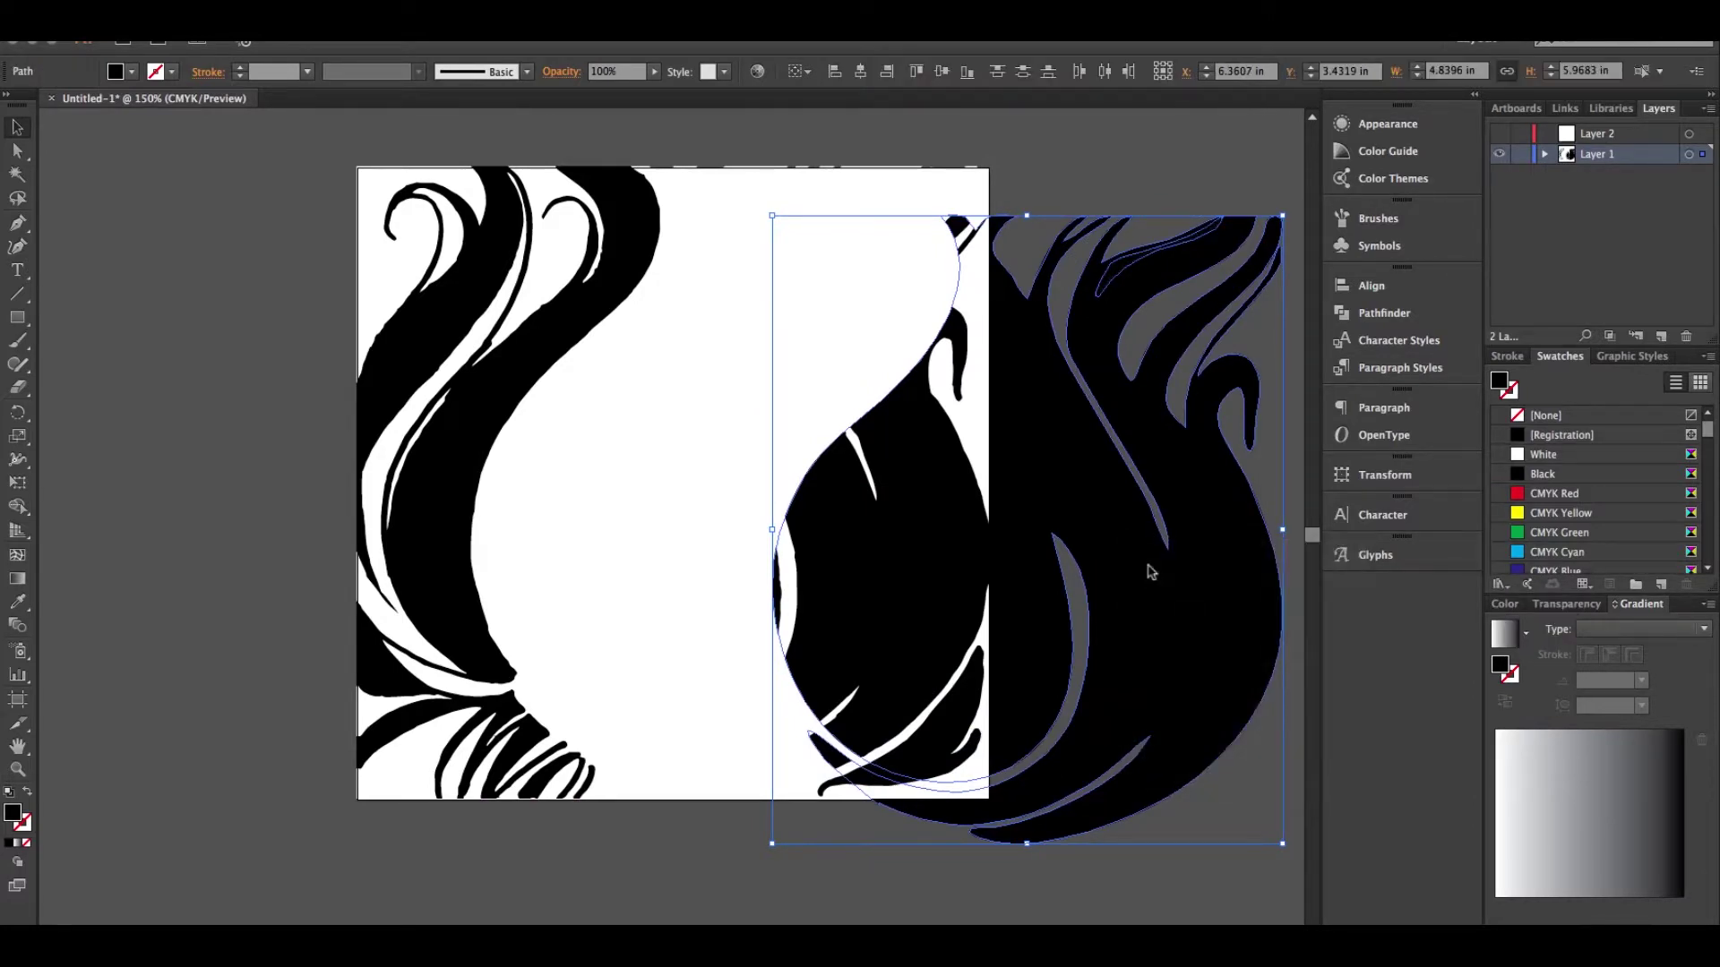
{"action": "left_click_drag", "start_coordinate": [1119, 562], "coordinate": [831, 493]}
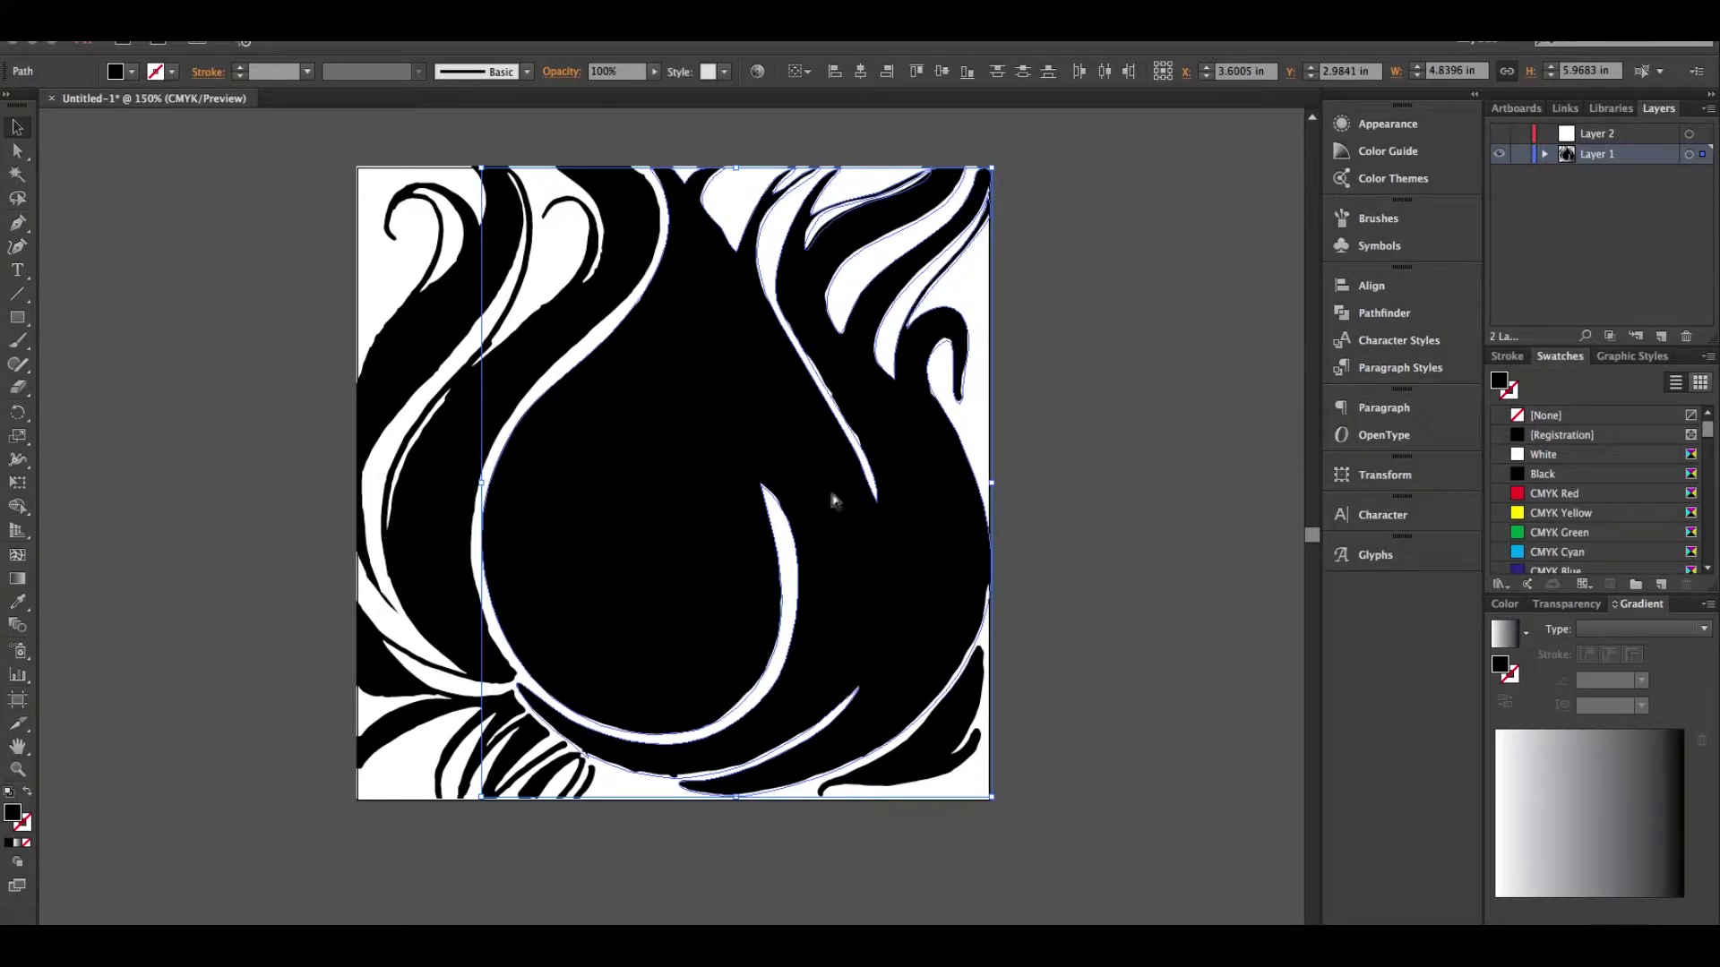
- Cut the bulb and paste it in place on visible Layer 2, shifting it up and right
{"action": "key", "text": "ctrl+x"}
{"action": "left_click", "coordinate": [1604, 134]}
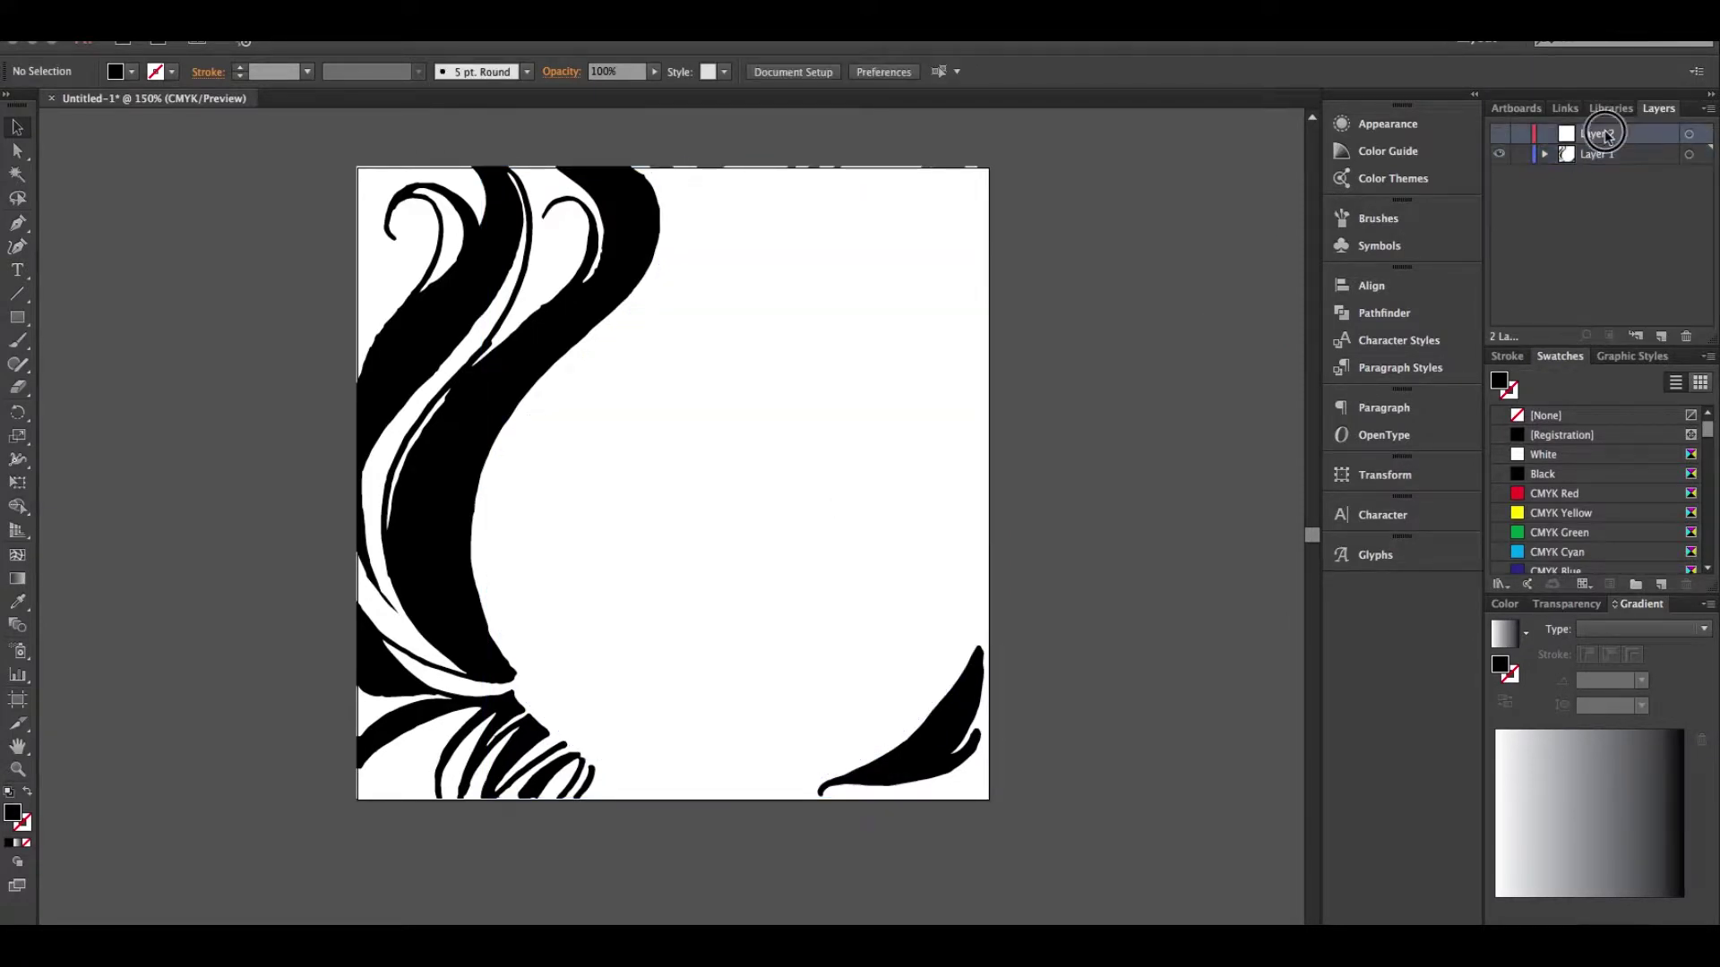
{"action": "left_click", "coordinate": [1498, 134]}
{"action": "key", "text": "ctrl+f"}
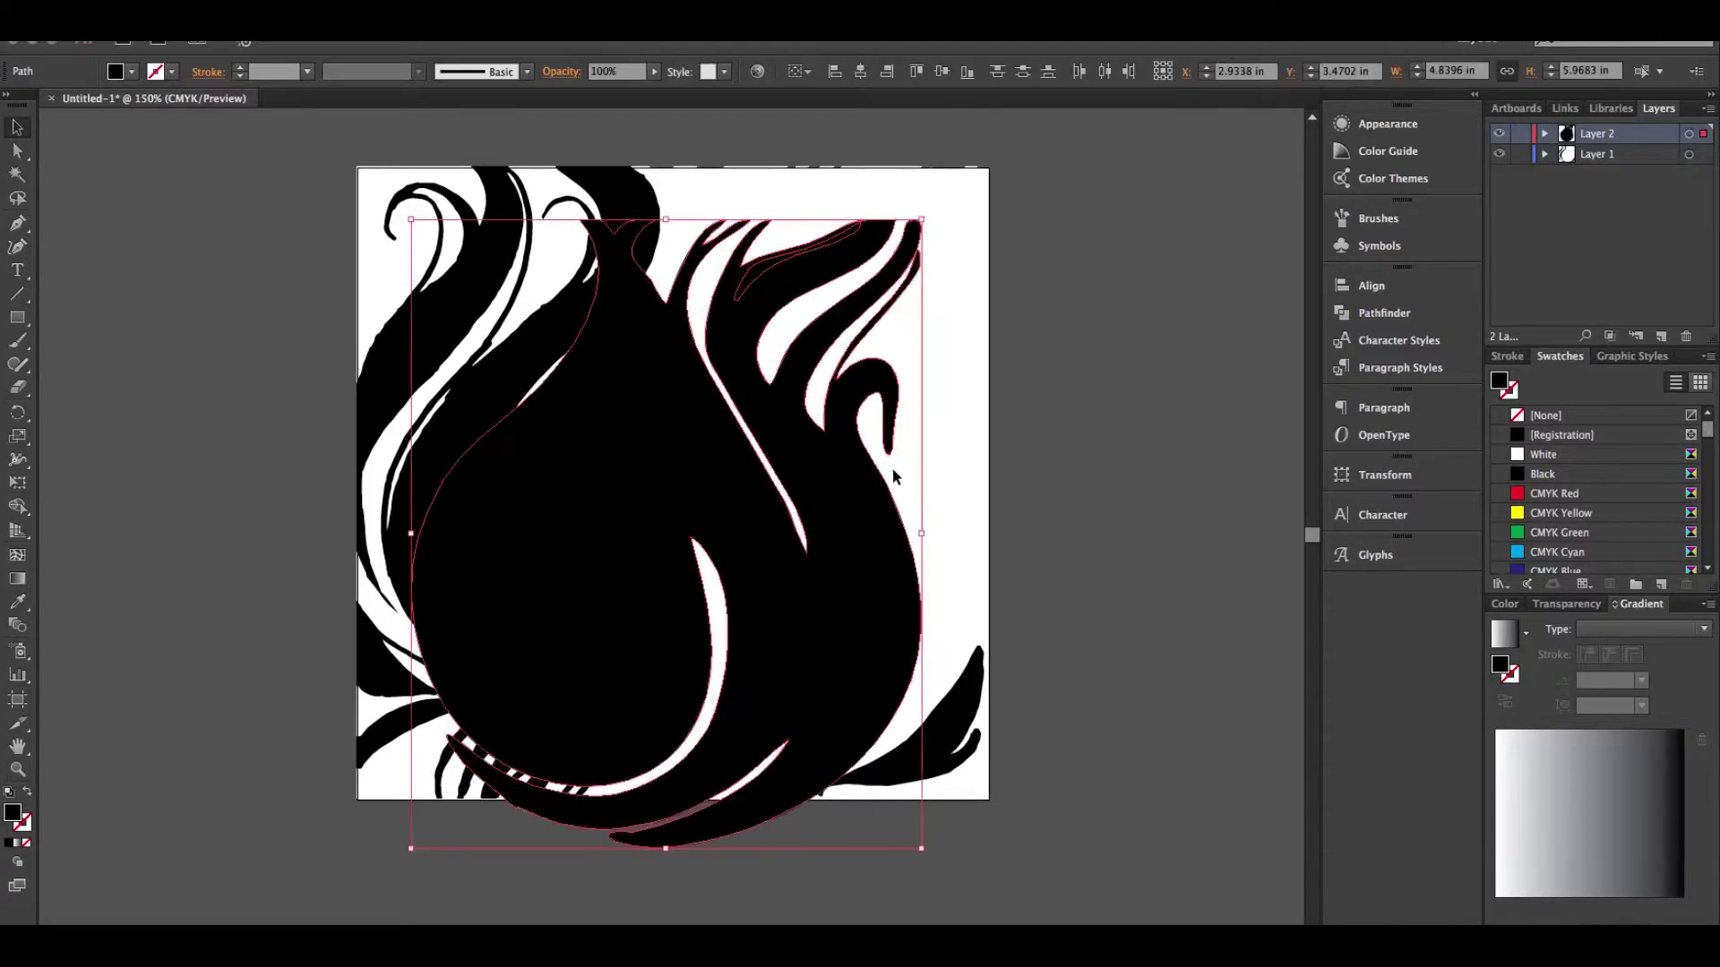
{"action": "left_click_drag", "start_coordinate": [863, 532], "coordinate": [928, 477]}
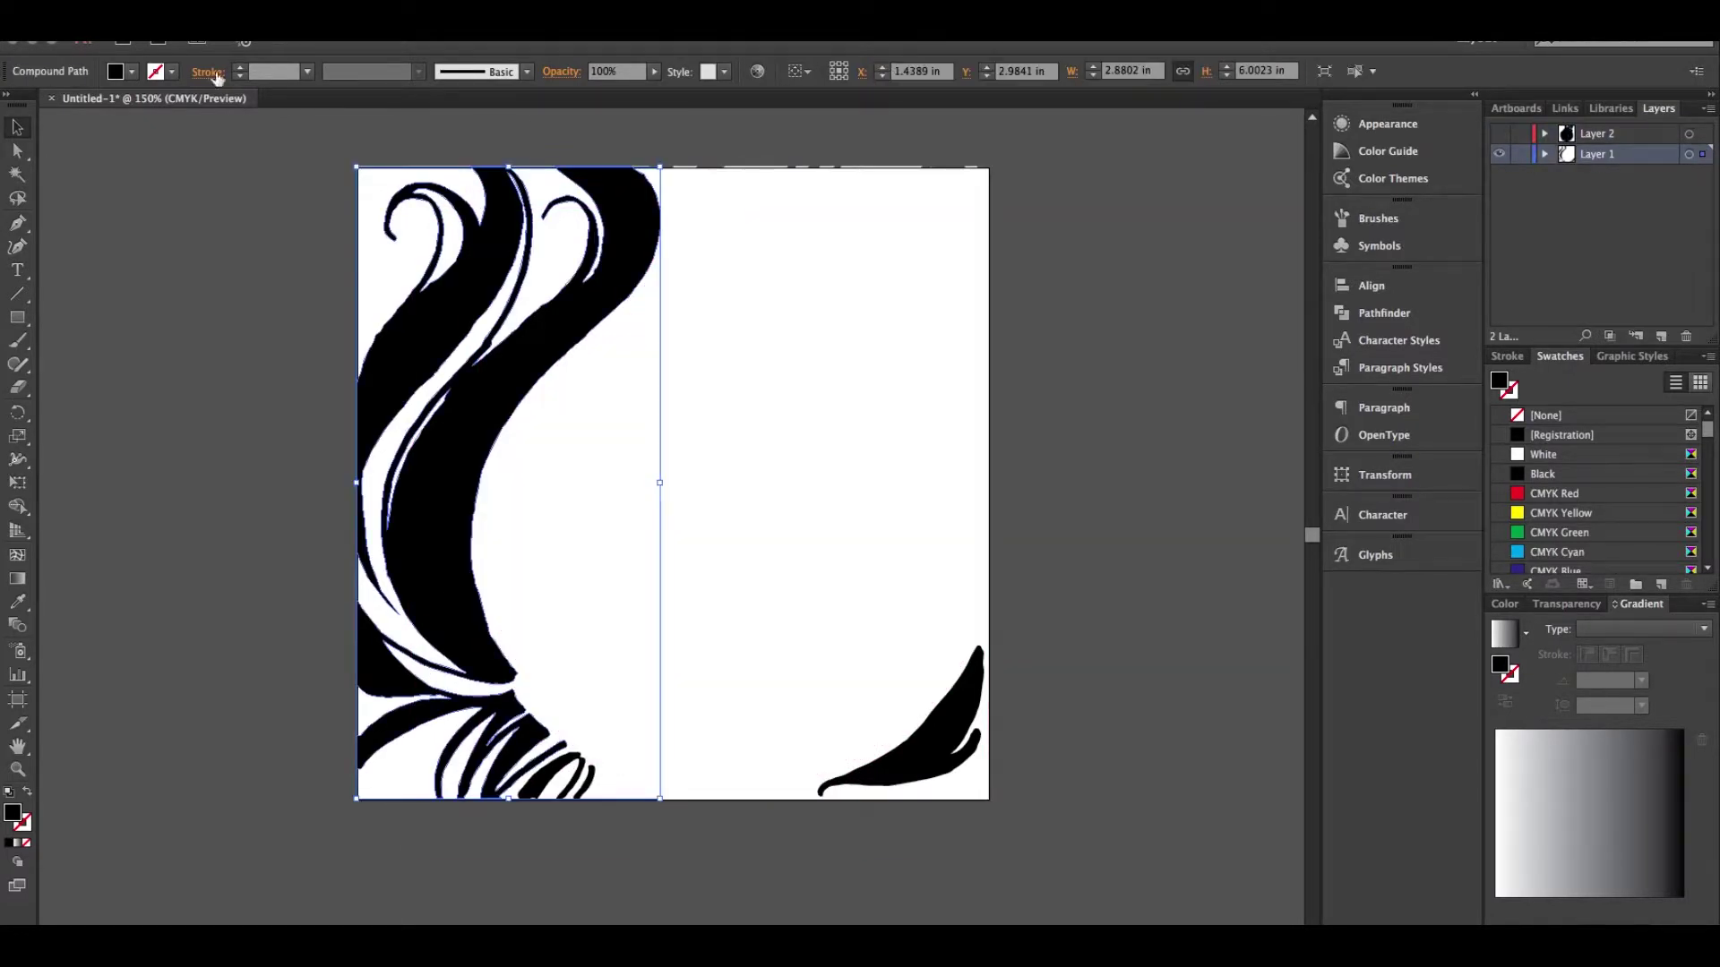
- Simplify the left leaves path at 88% to 94 points, then shift it aside and back
{"action": "left_click", "coordinate": [192, 18]}
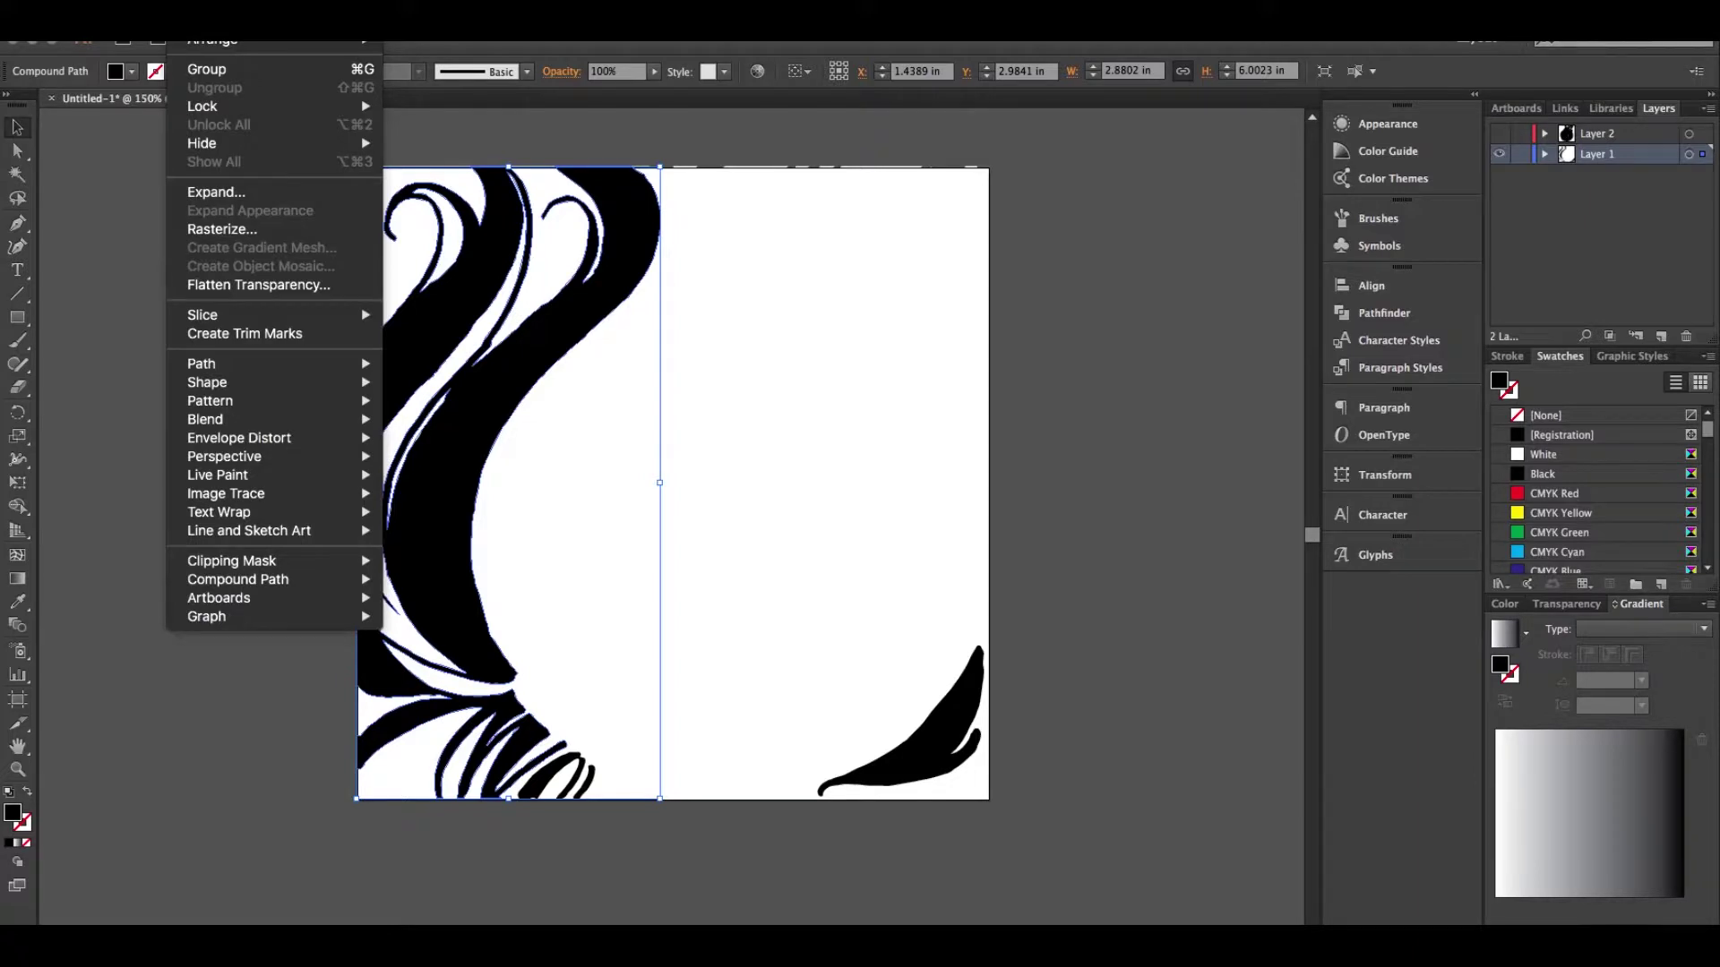
{"action": "mouse_move", "coordinate": [199, 366]}
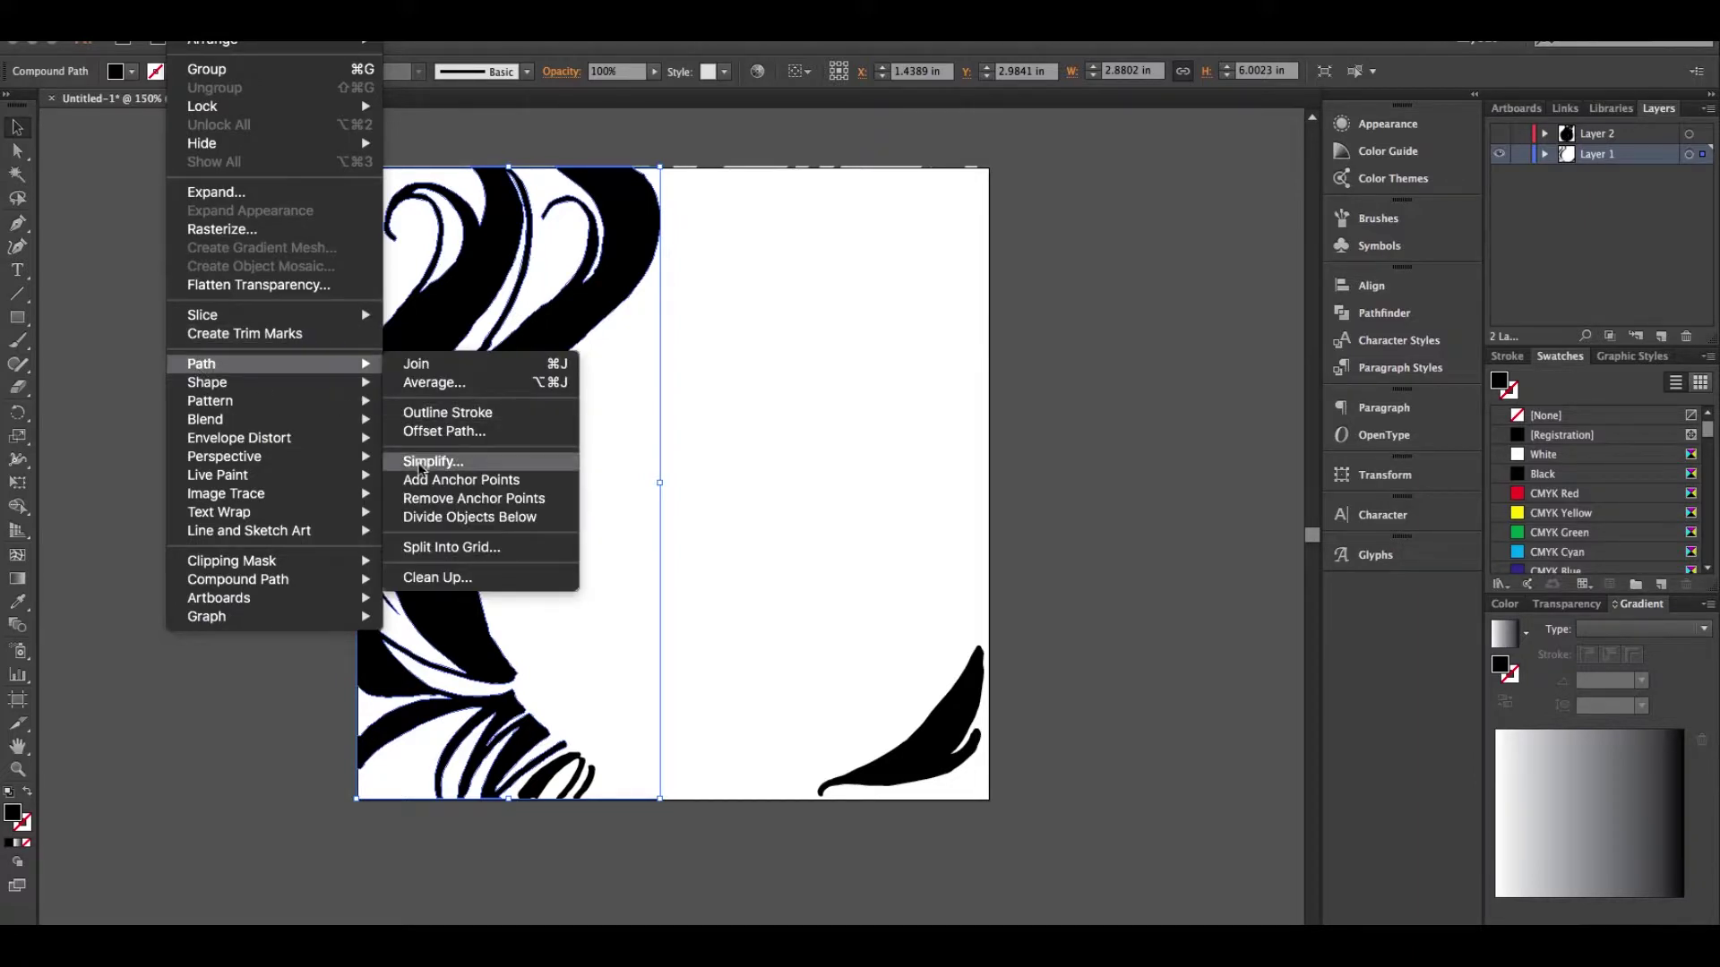
{"action": "left_click", "coordinate": [432, 460]}
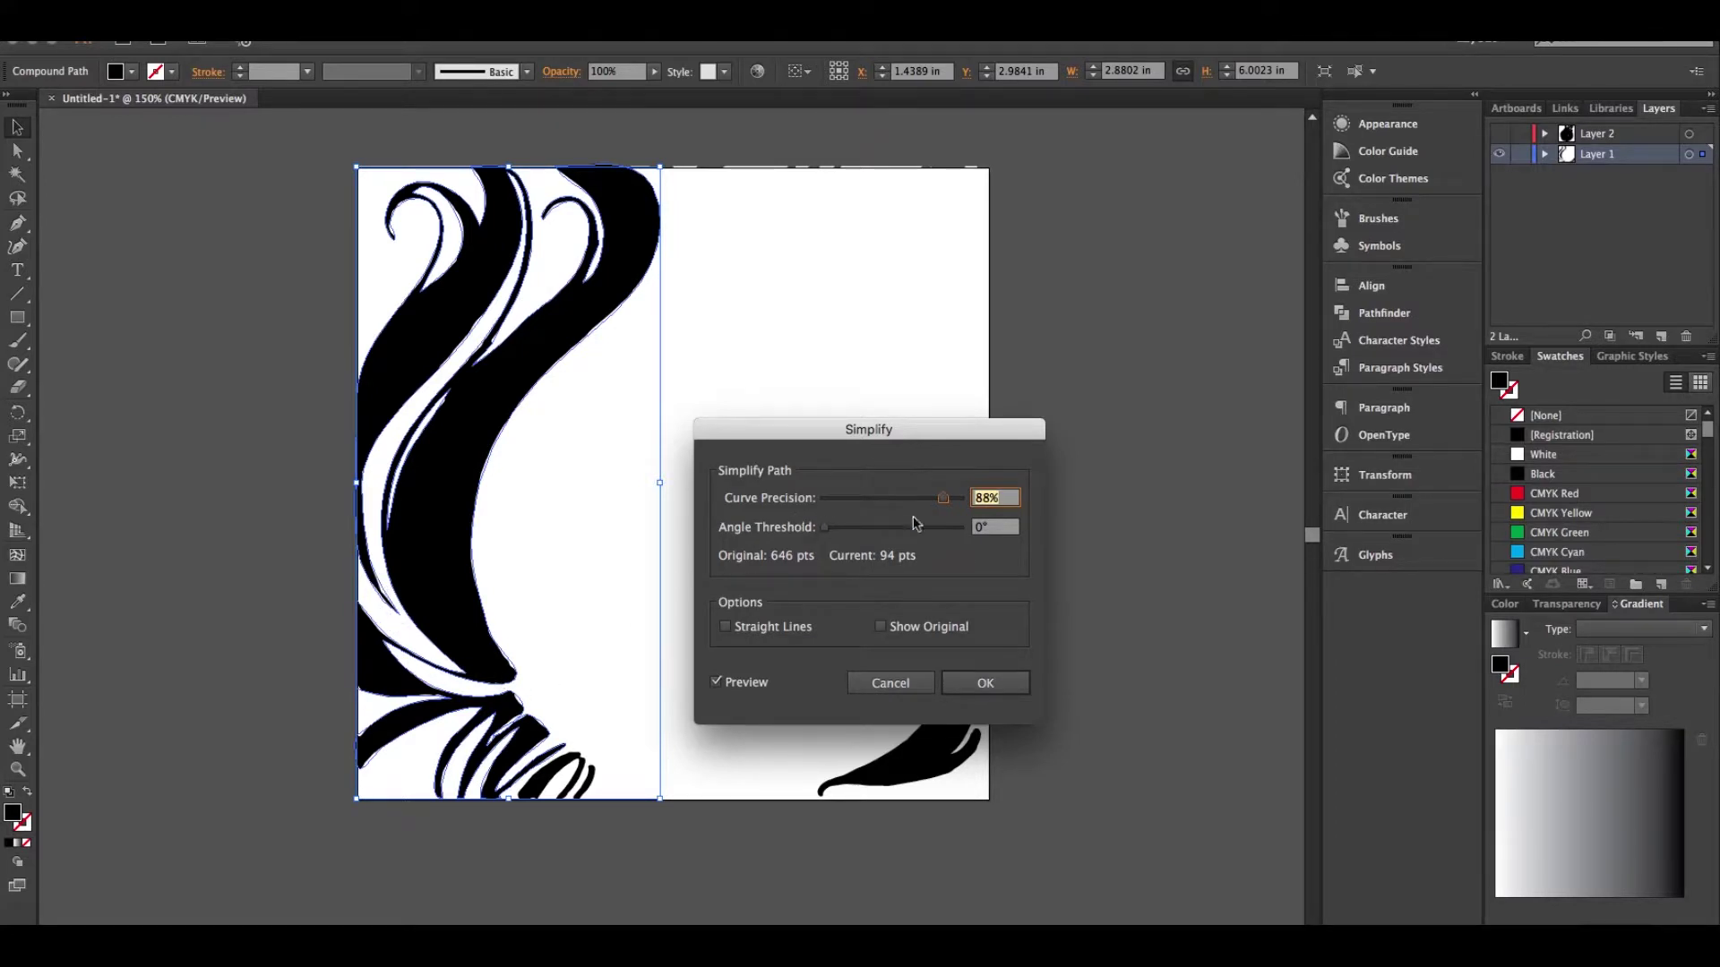
{"action": "left_click_drag", "start_coordinate": [194, 550], "coordinate": [178, 557]}
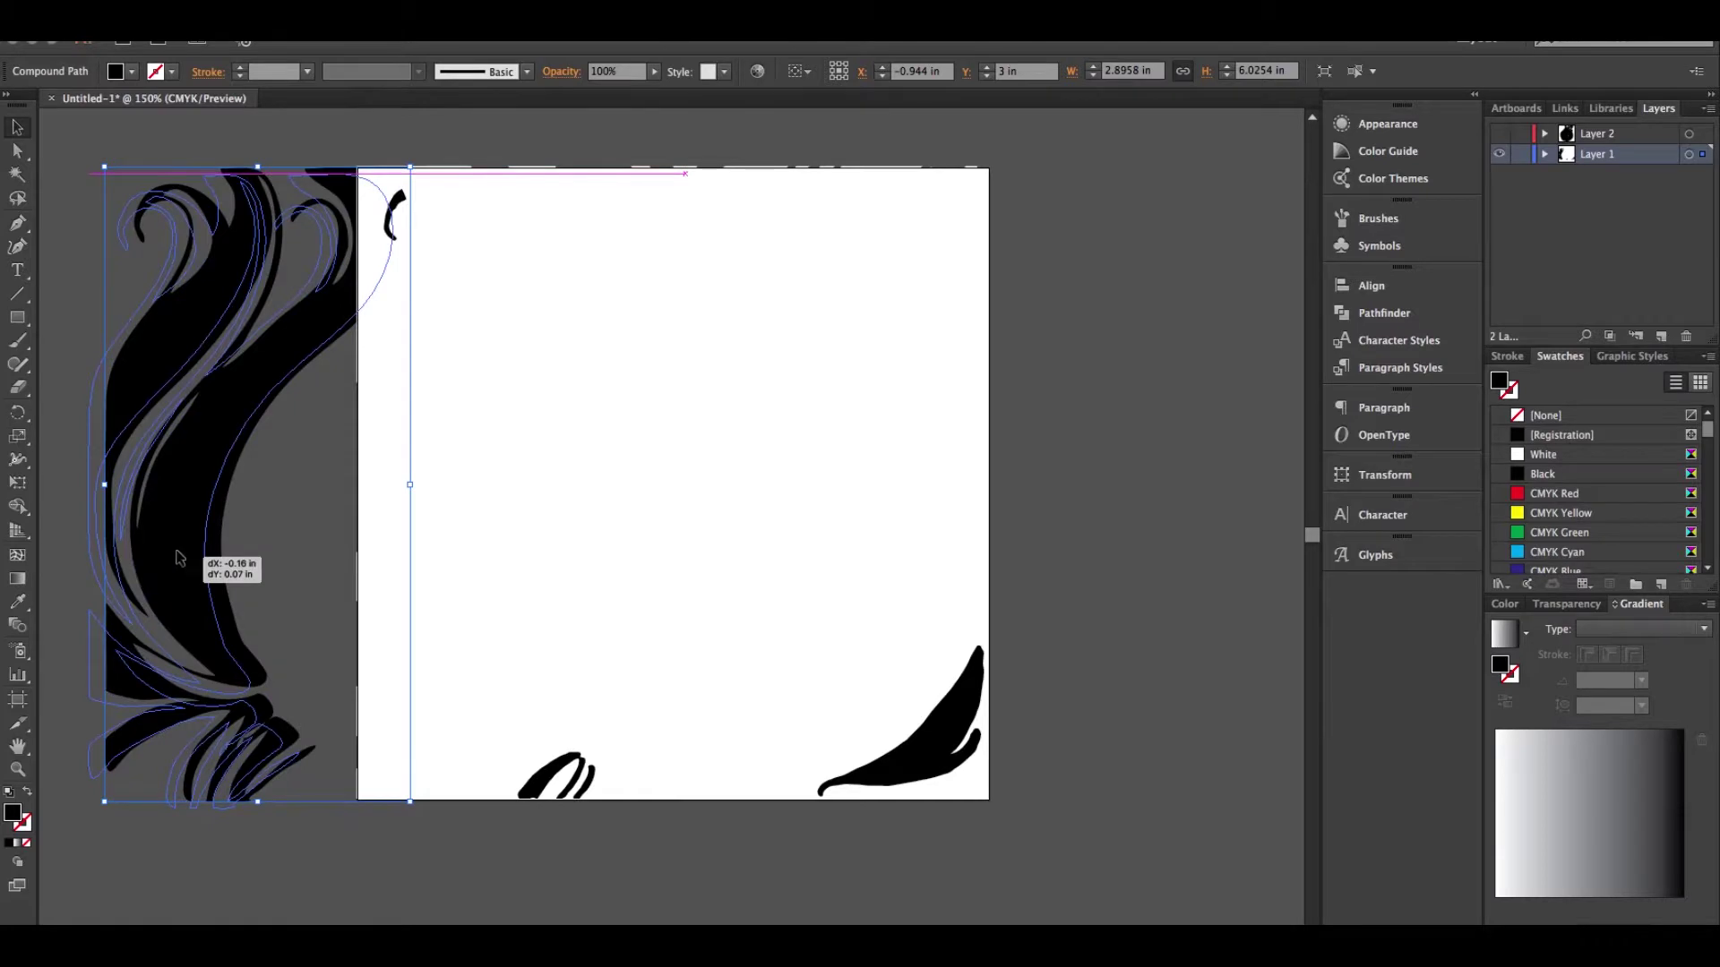
{"action": "left_click_drag", "start_coordinate": [218, 439], "coordinate": [302, 453]}
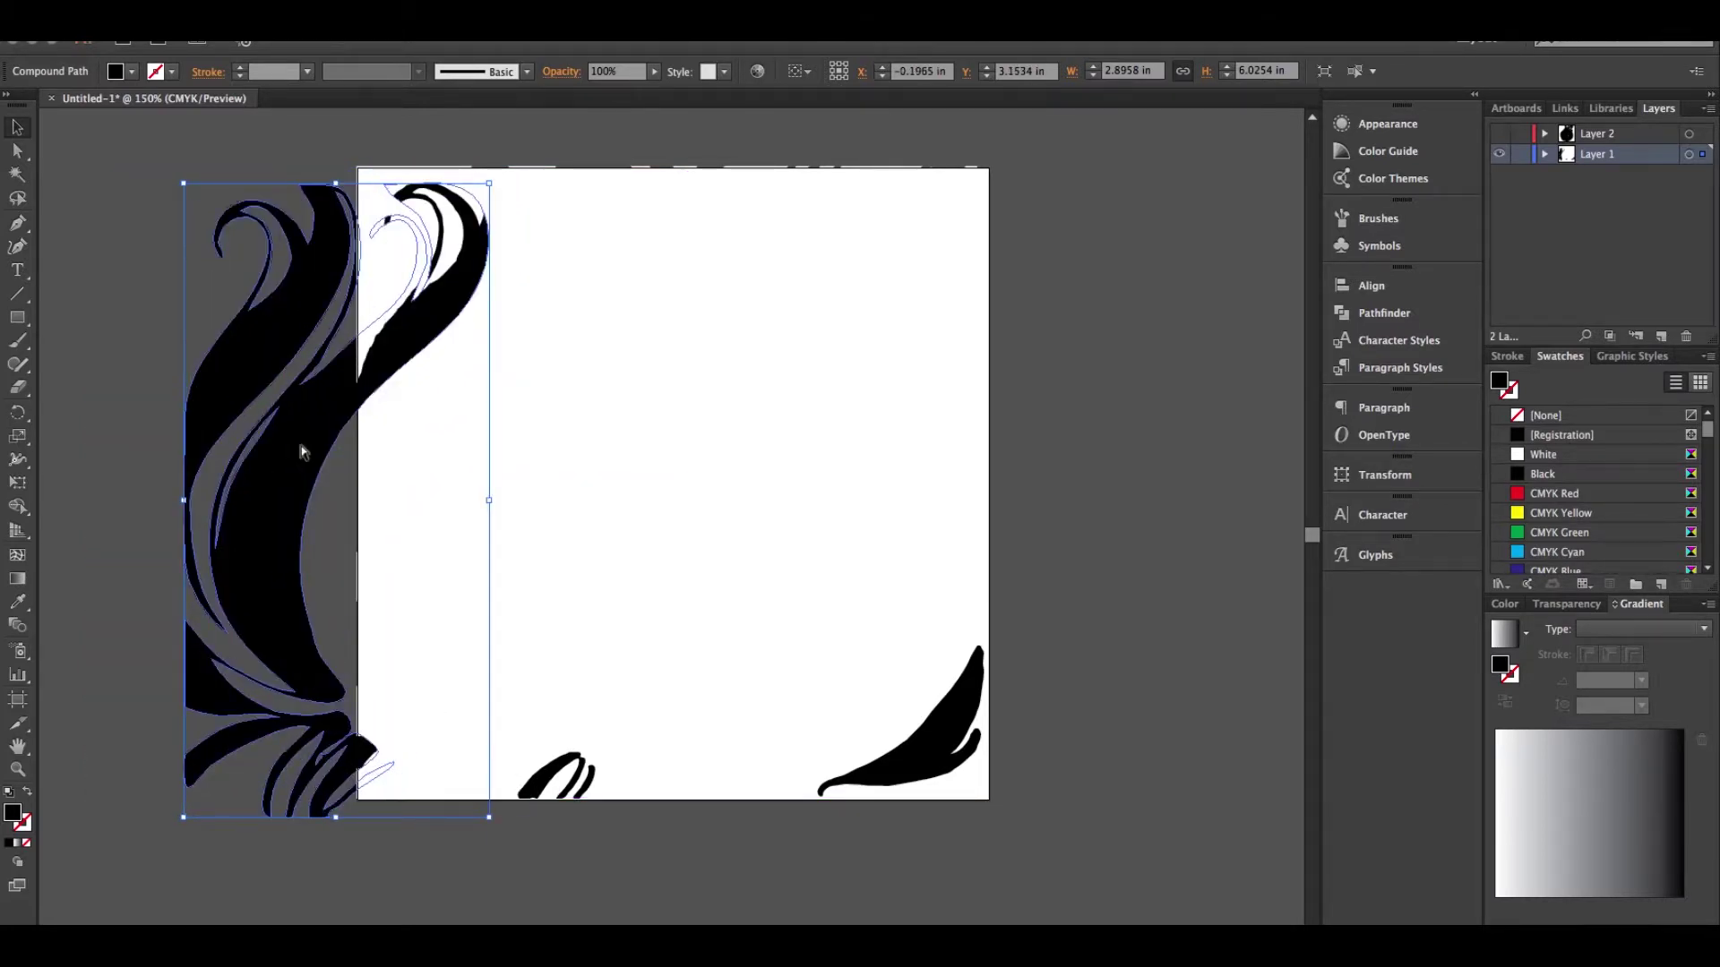
- Delete the left leaves path, then make Layer 2 visible and active
{"action": "key", "text": "Delete"}
{"action": "left_click", "coordinate": [1498, 132]}
{"action": "left_click", "coordinate": [1598, 134]}
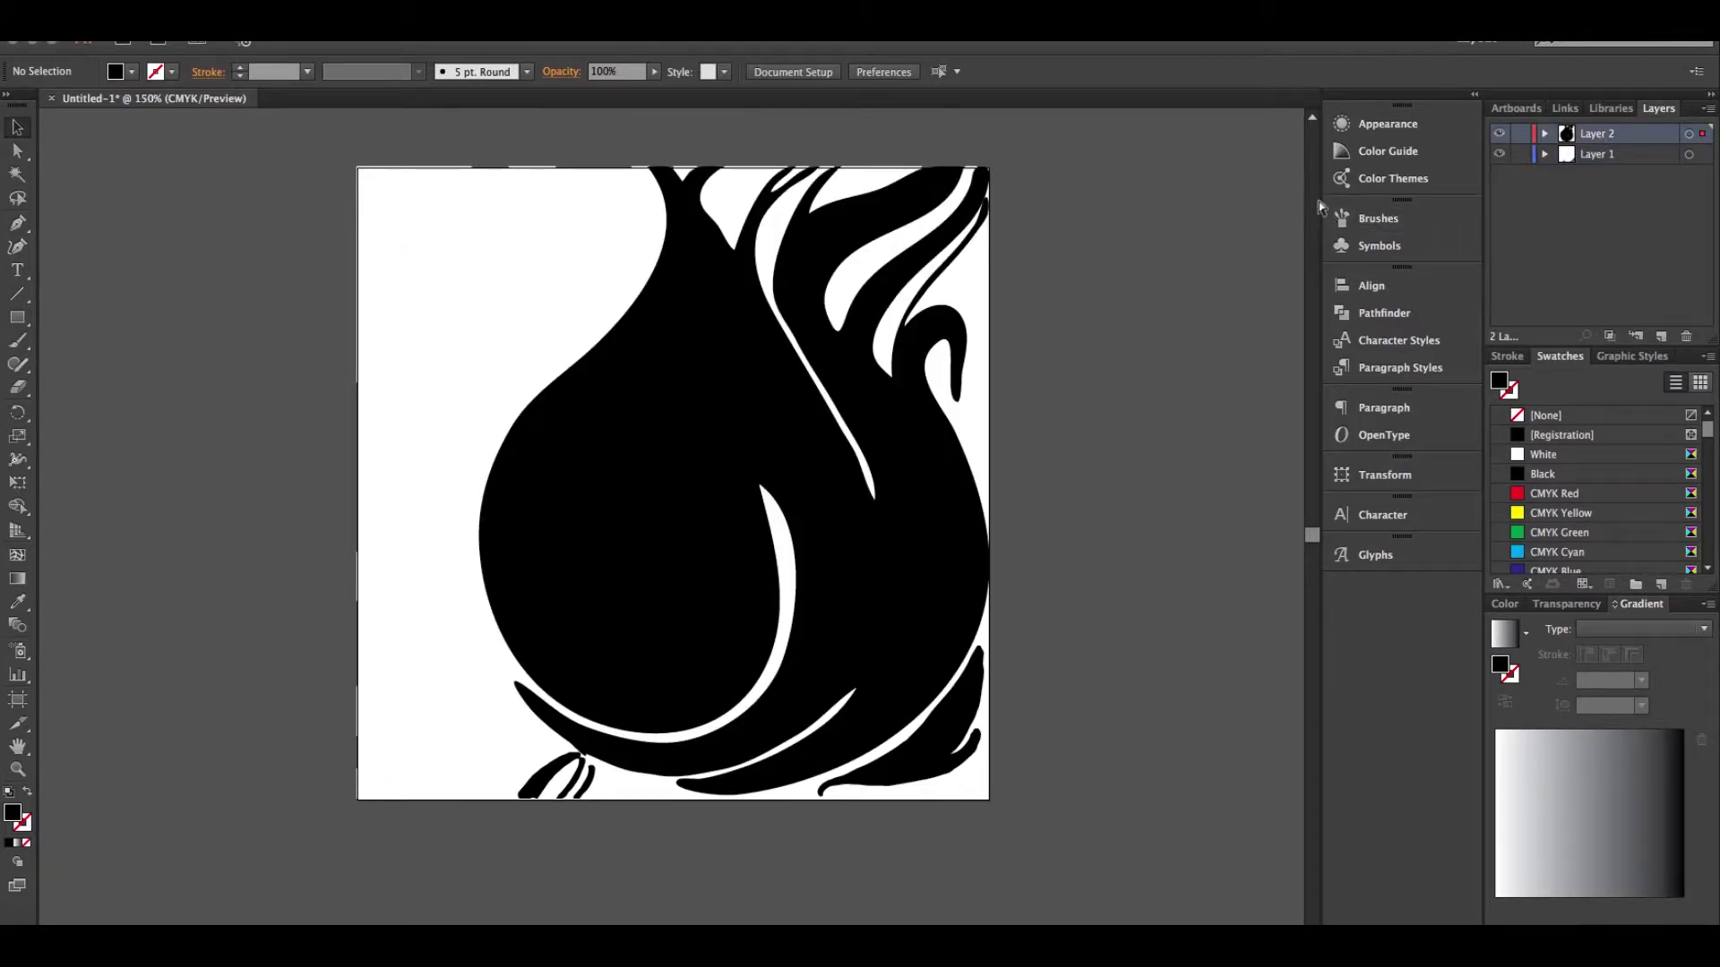
- Undo the leaves deletion and move the two small leaf pieces down to the artboard's bottom edge
{"action": "key", "text": "ctrl+z"}
{"action": "key", "text": "ctrl+z"}
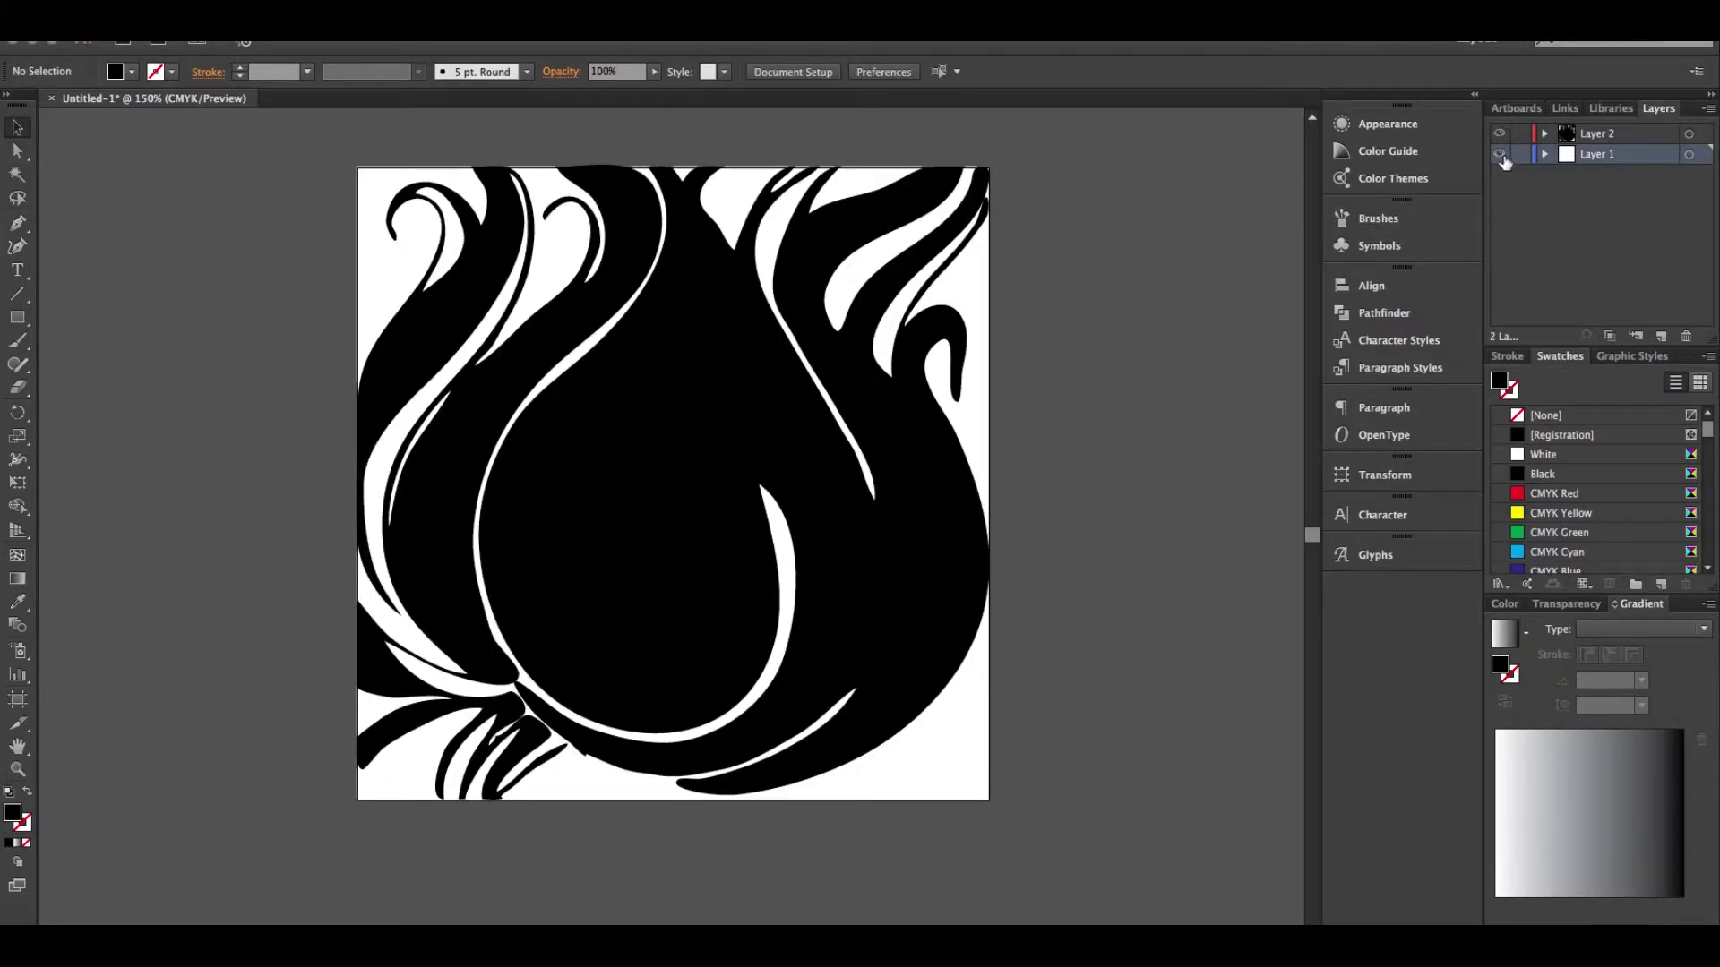
{"action": "left_click", "coordinate": [1523, 134]}
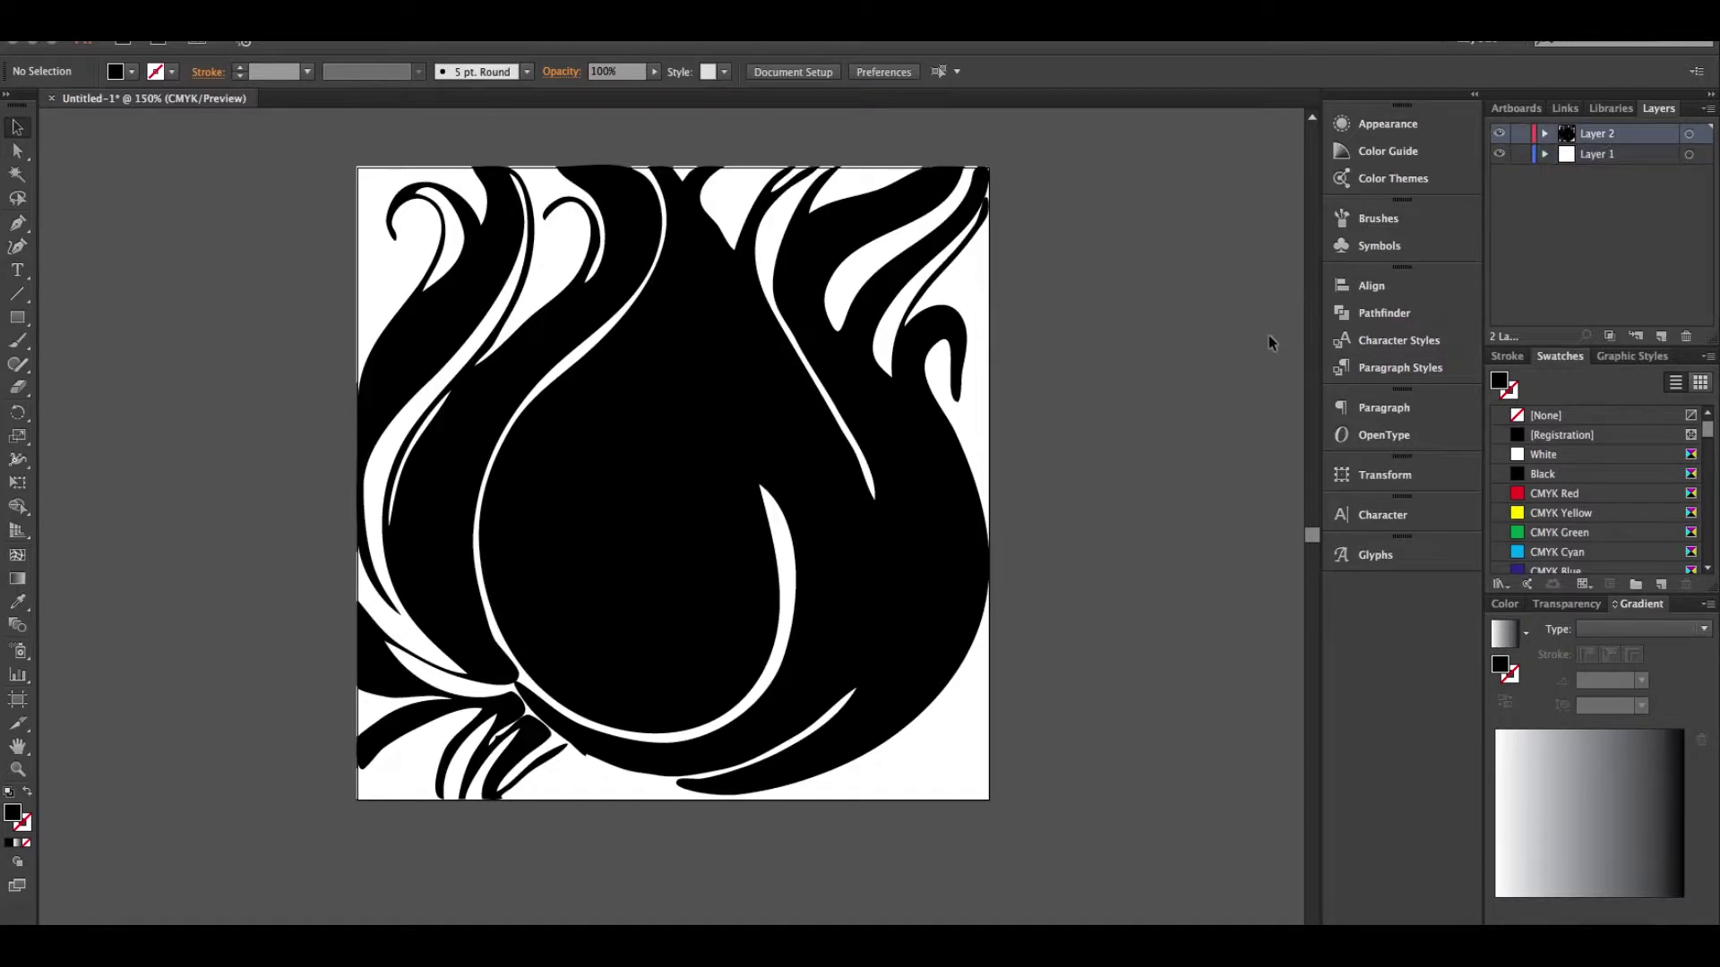
{"action": "left_click", "coordinate": [497, 584]}
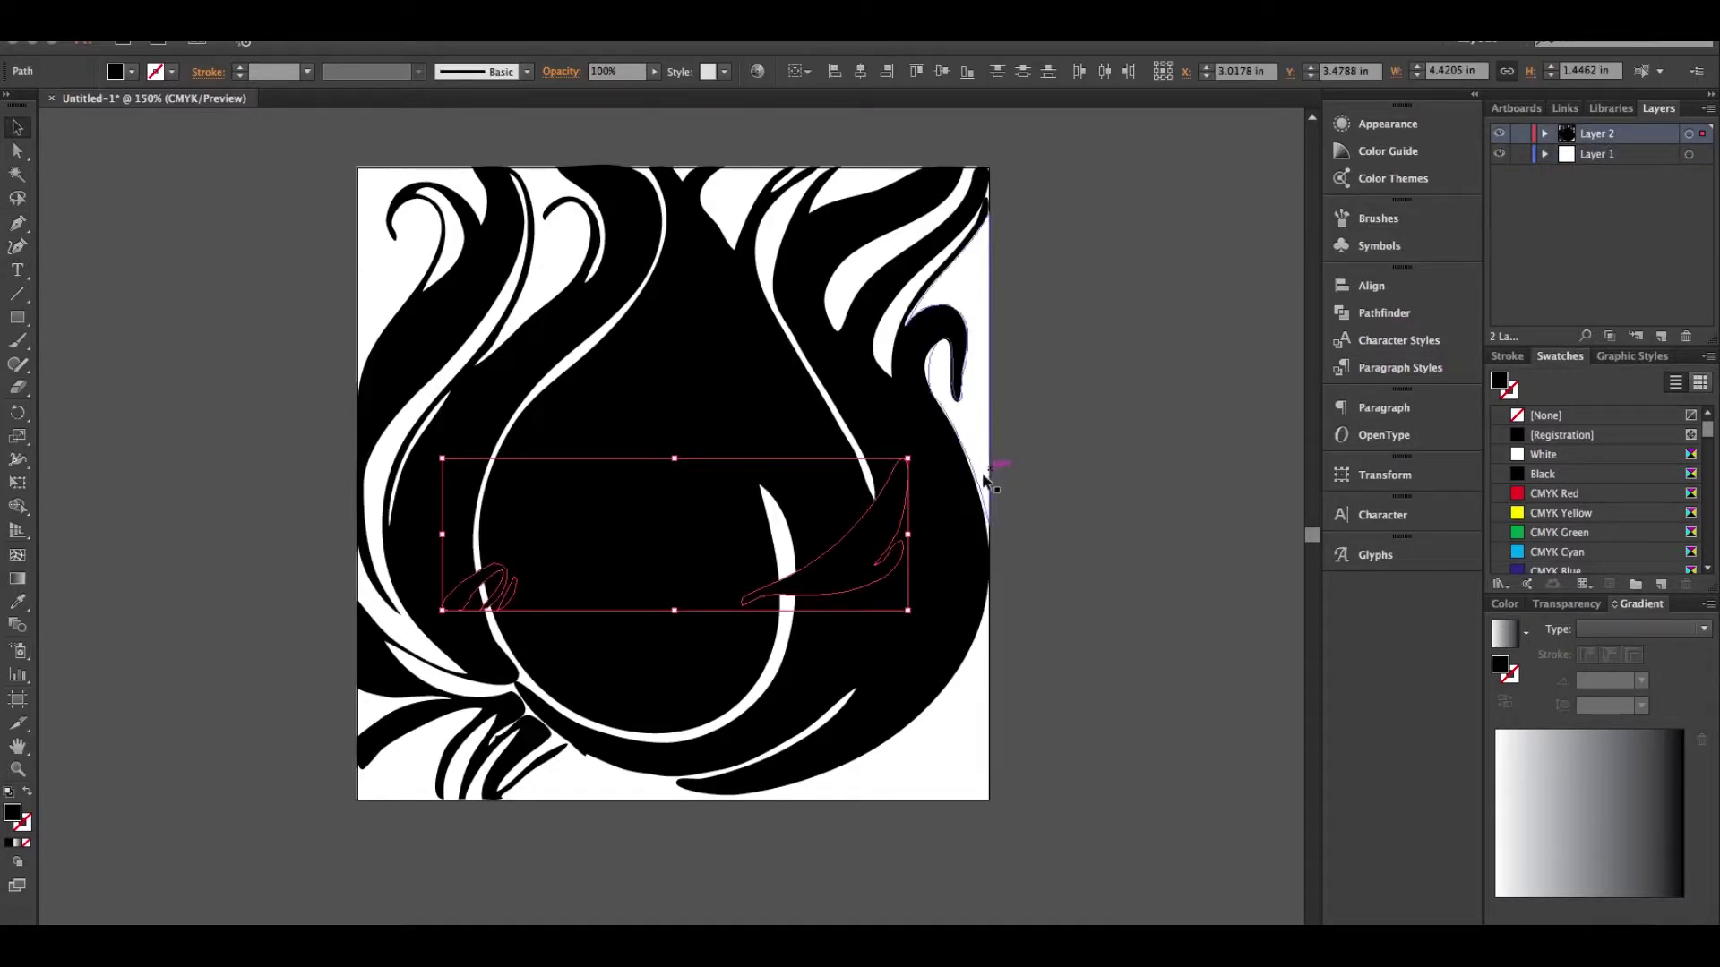
{"action": "left_click_drag", "start_coordinate": [855, 582], "coordinate": [929, 775]}
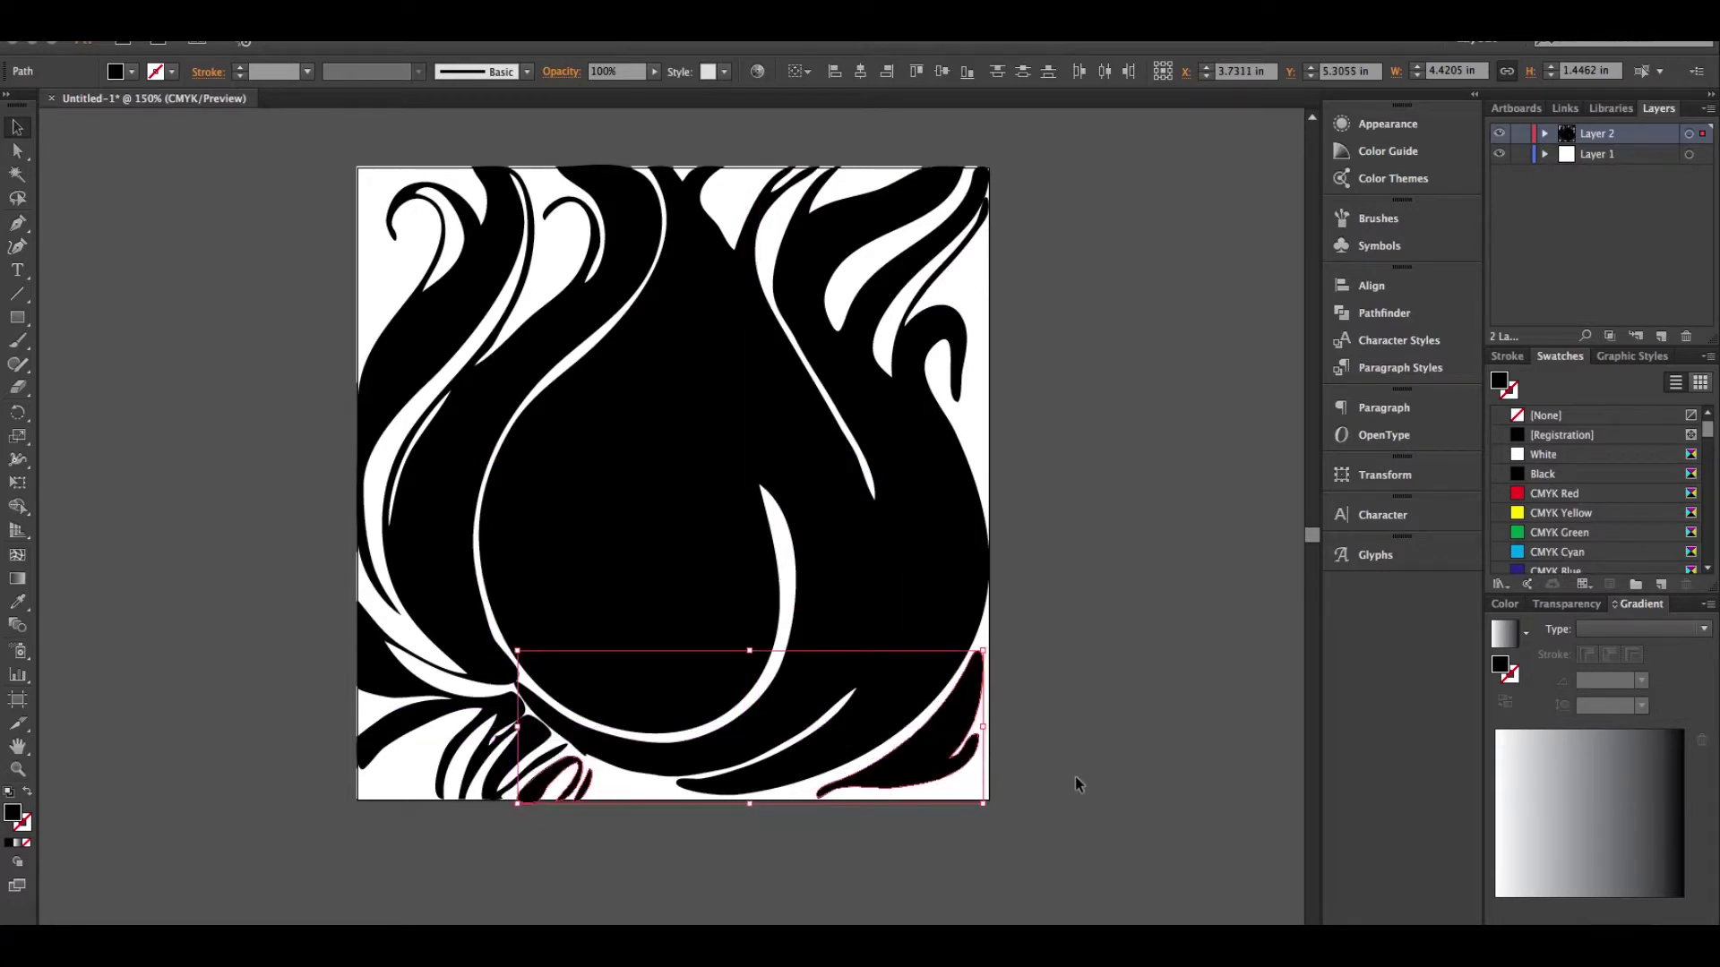
{"action": "left_click", "coordinate": [1078, 774]}
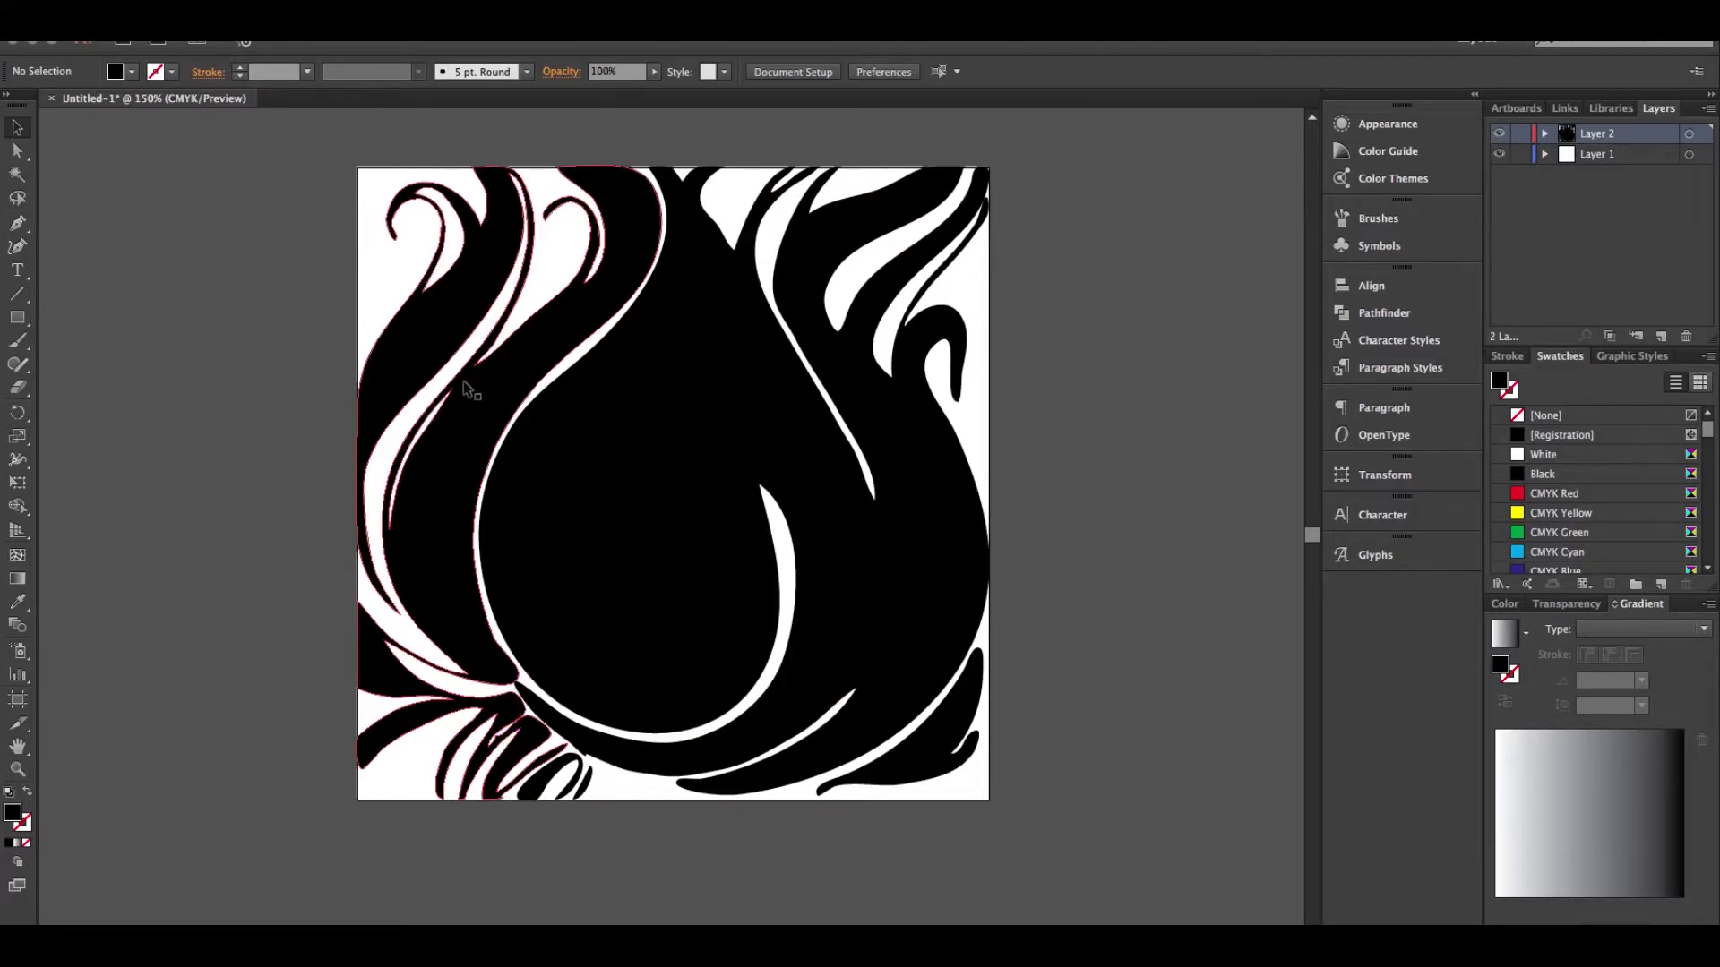
{"action": "left_click", "coordinate": [1117, 474]}
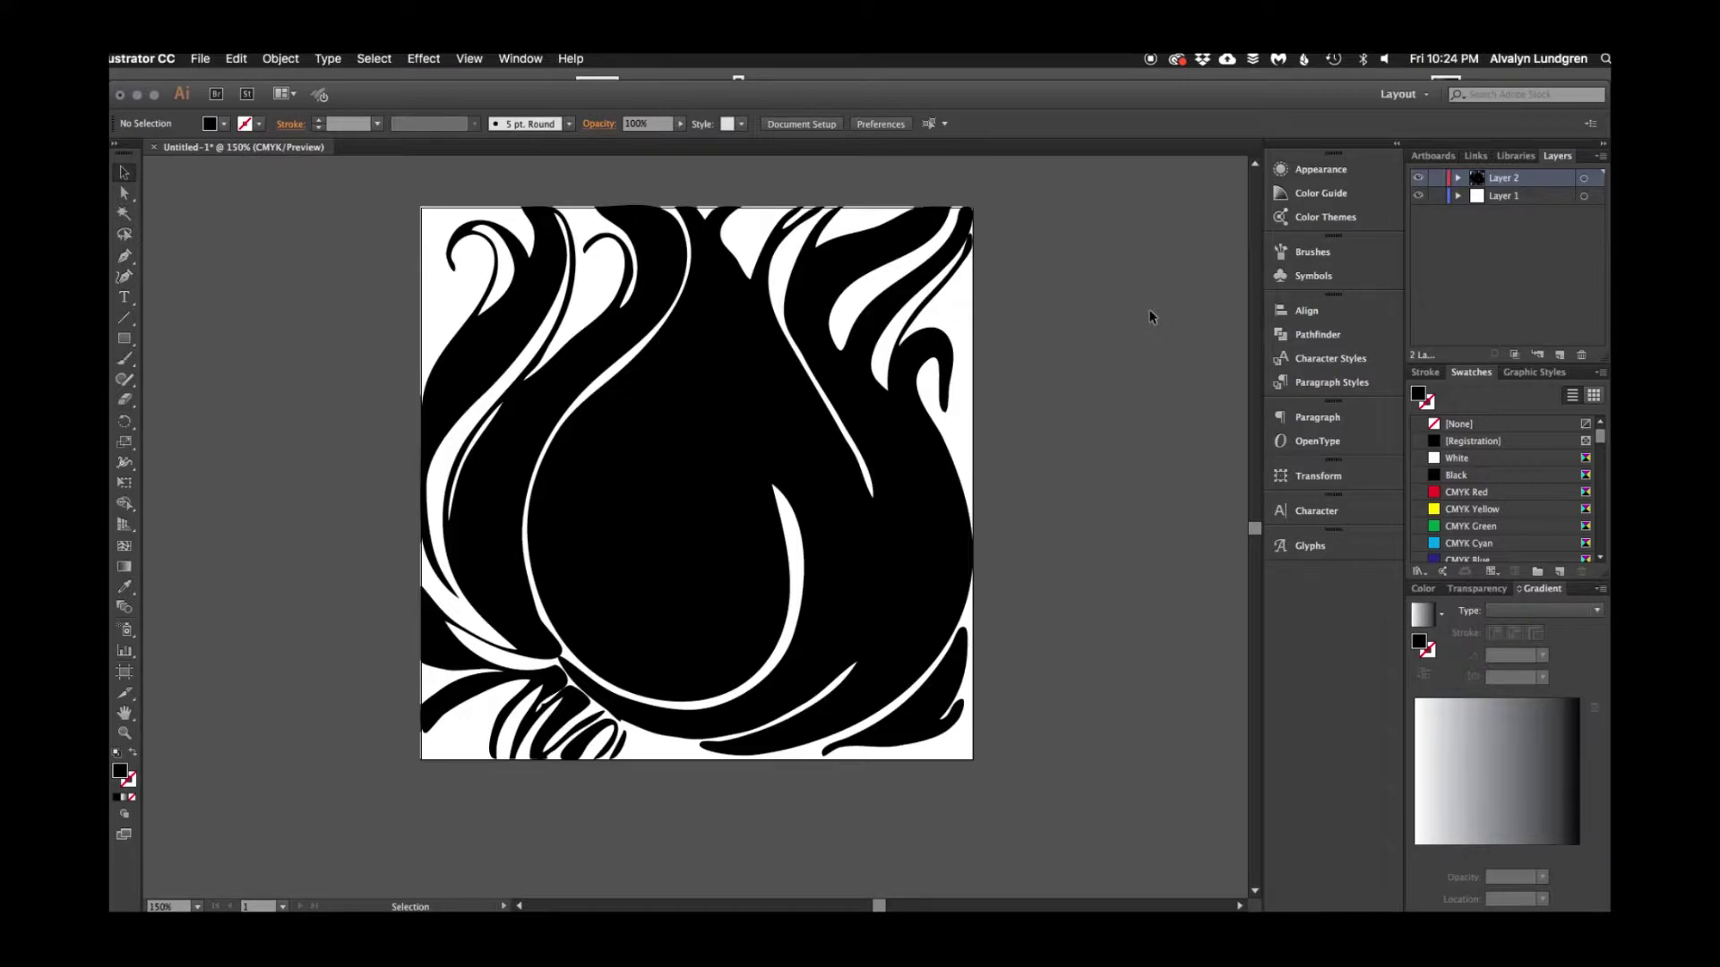
- Hide Layer 2, select Layer 1, and inspect the top-right path in Outline view
{"action": "left_click", "coordinate": [1418, 177]}
{"action": "left_click", "coordinate": [1505, 197]}
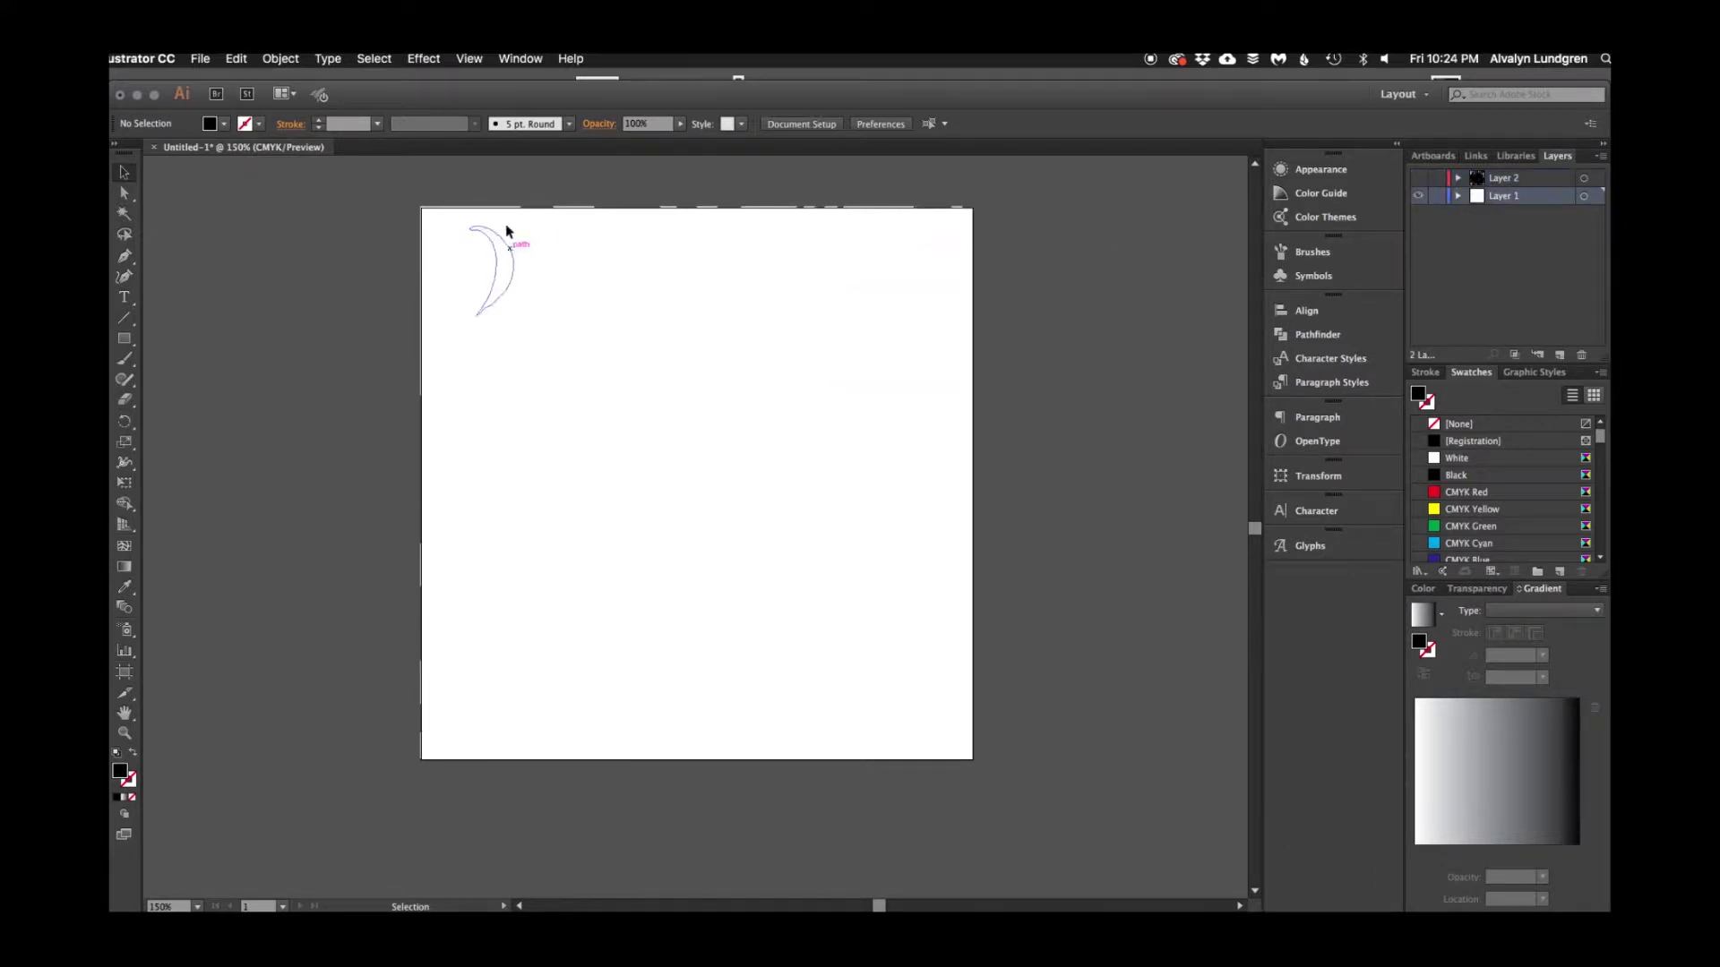
{"action": "left_click", "coordinate": [470, 59]}
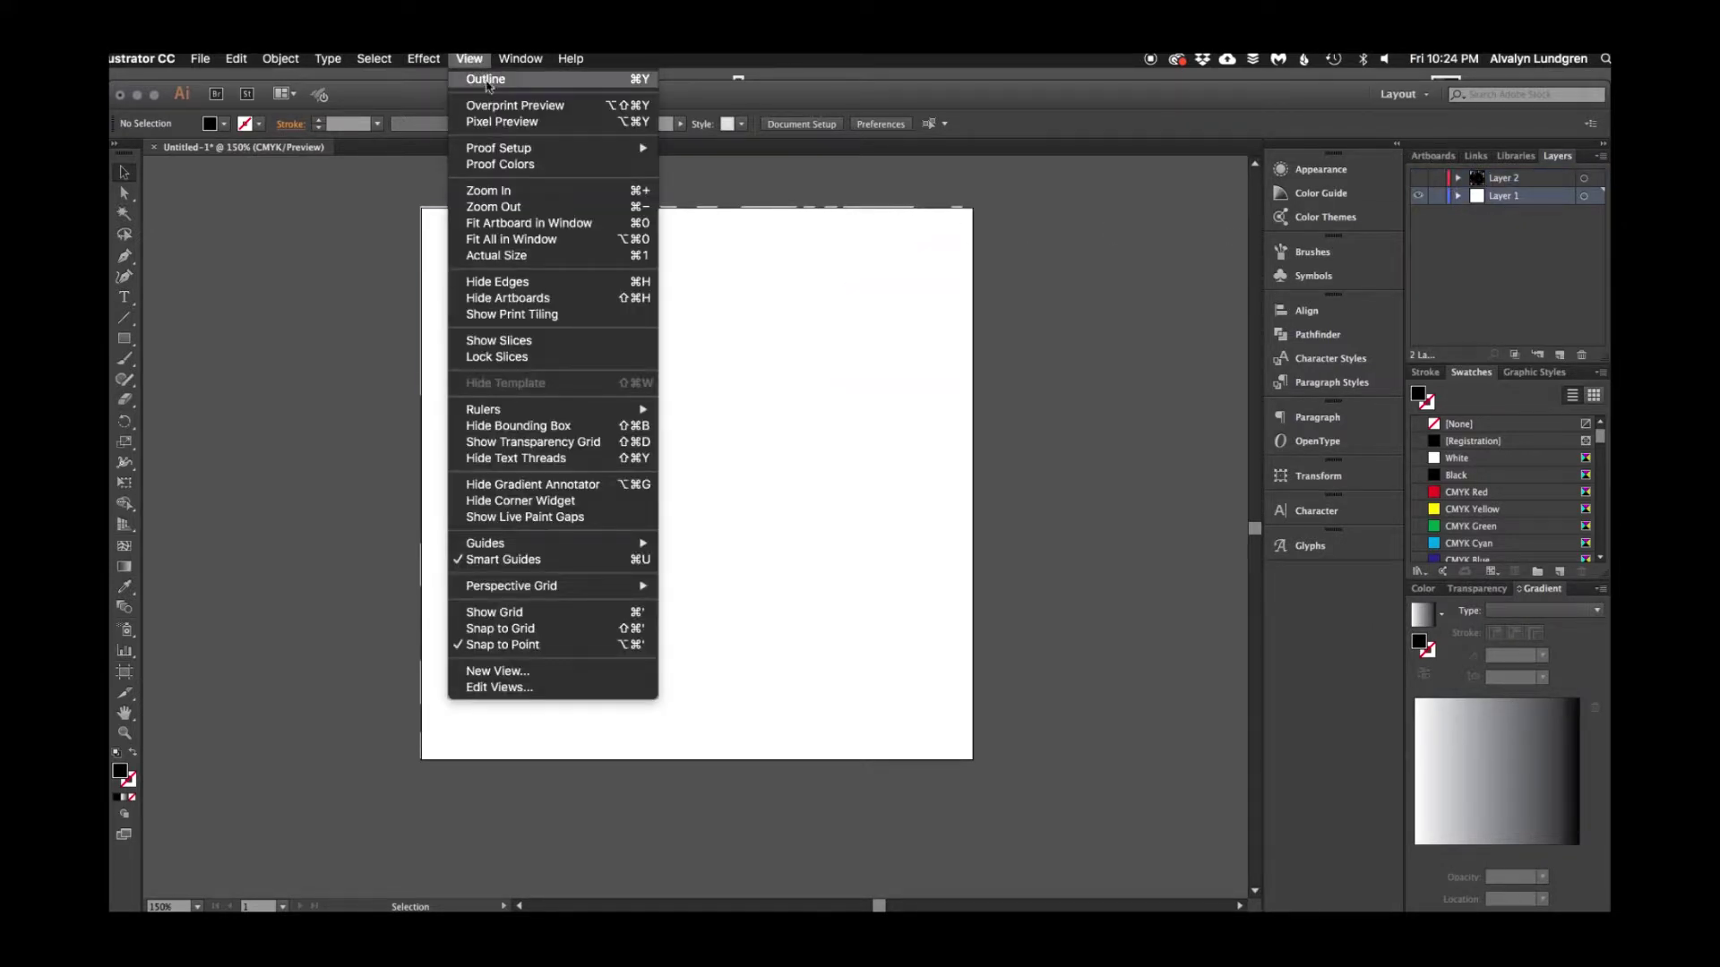
{"action": "left_click", "coordinate": [485, 80]}
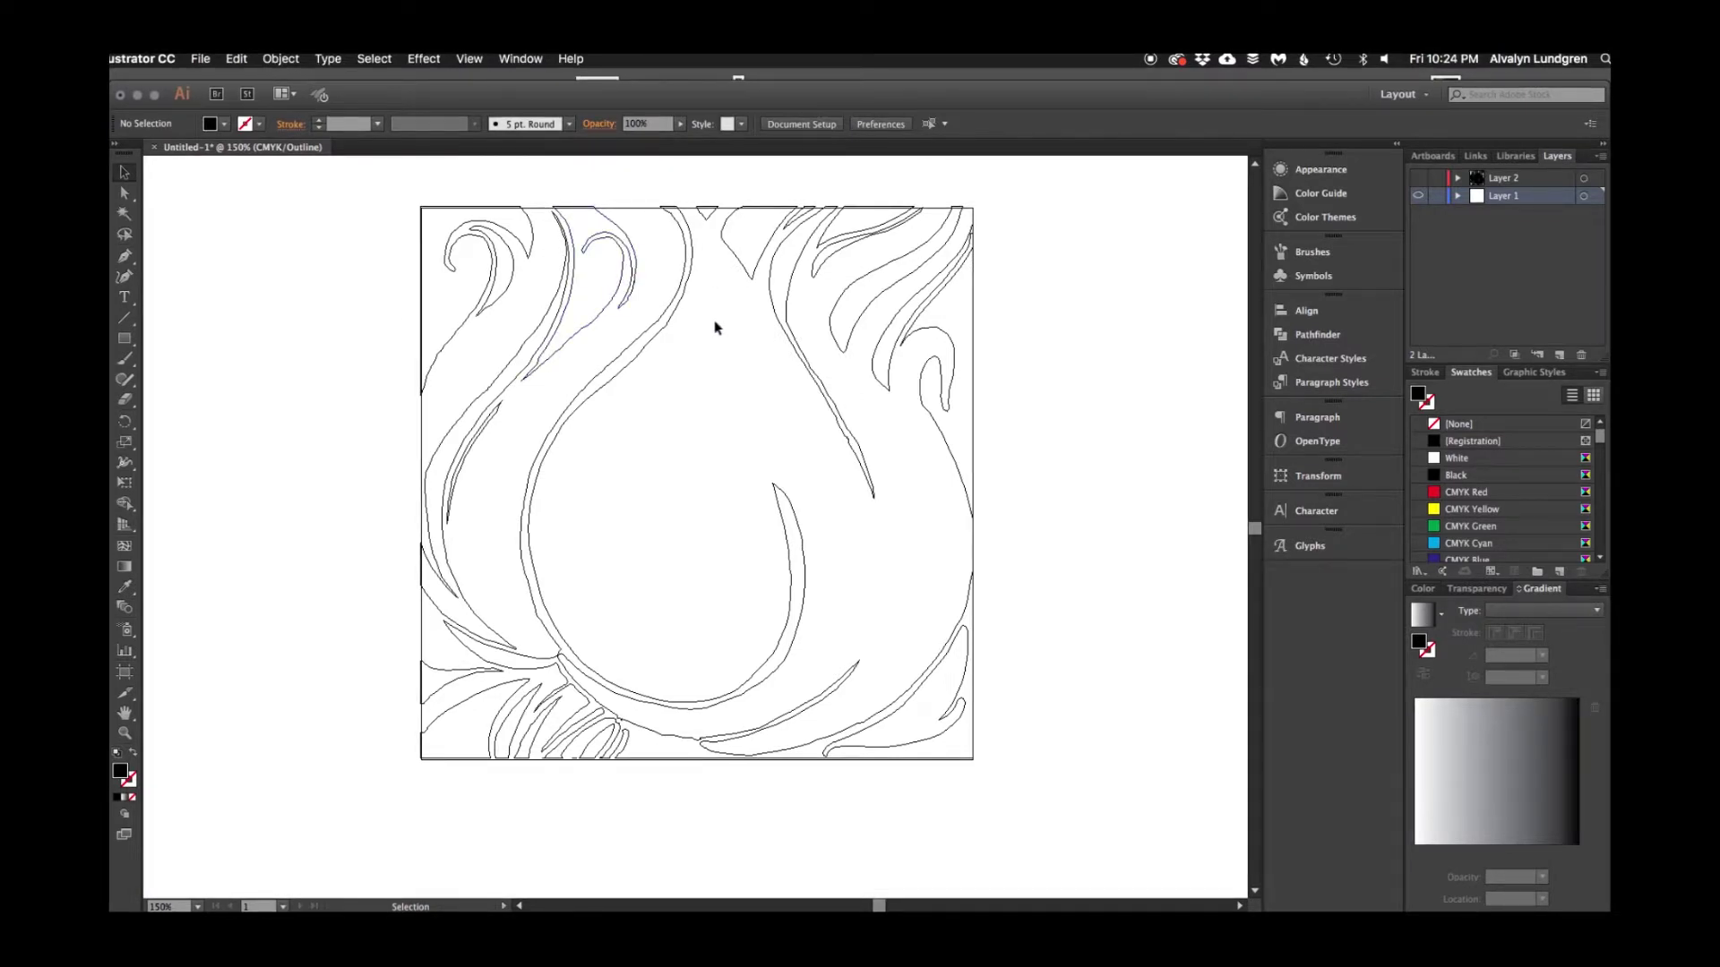
{"action": "left_click", "coordinate": [854, 238]}
{"action": "left_click", "coordinate": [858, 238]}
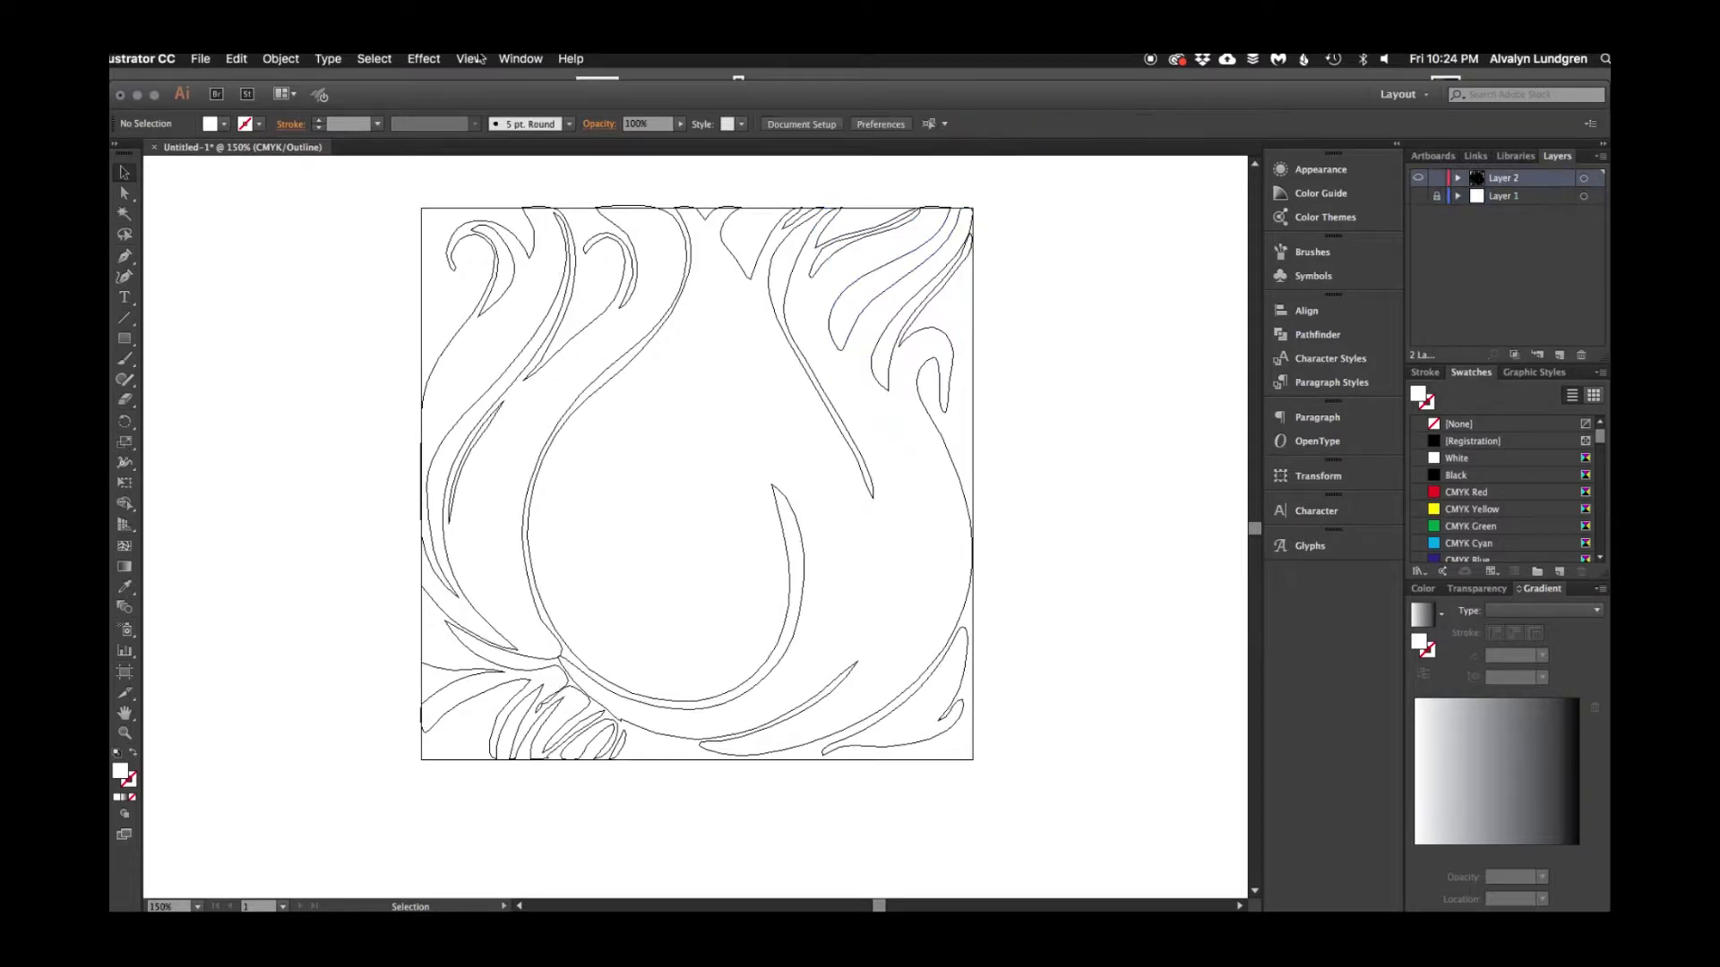
- Show Layer 2, lock Layer 1, and return to Preview mode
{"action": "left_click", "coordinate": [469, 59]}
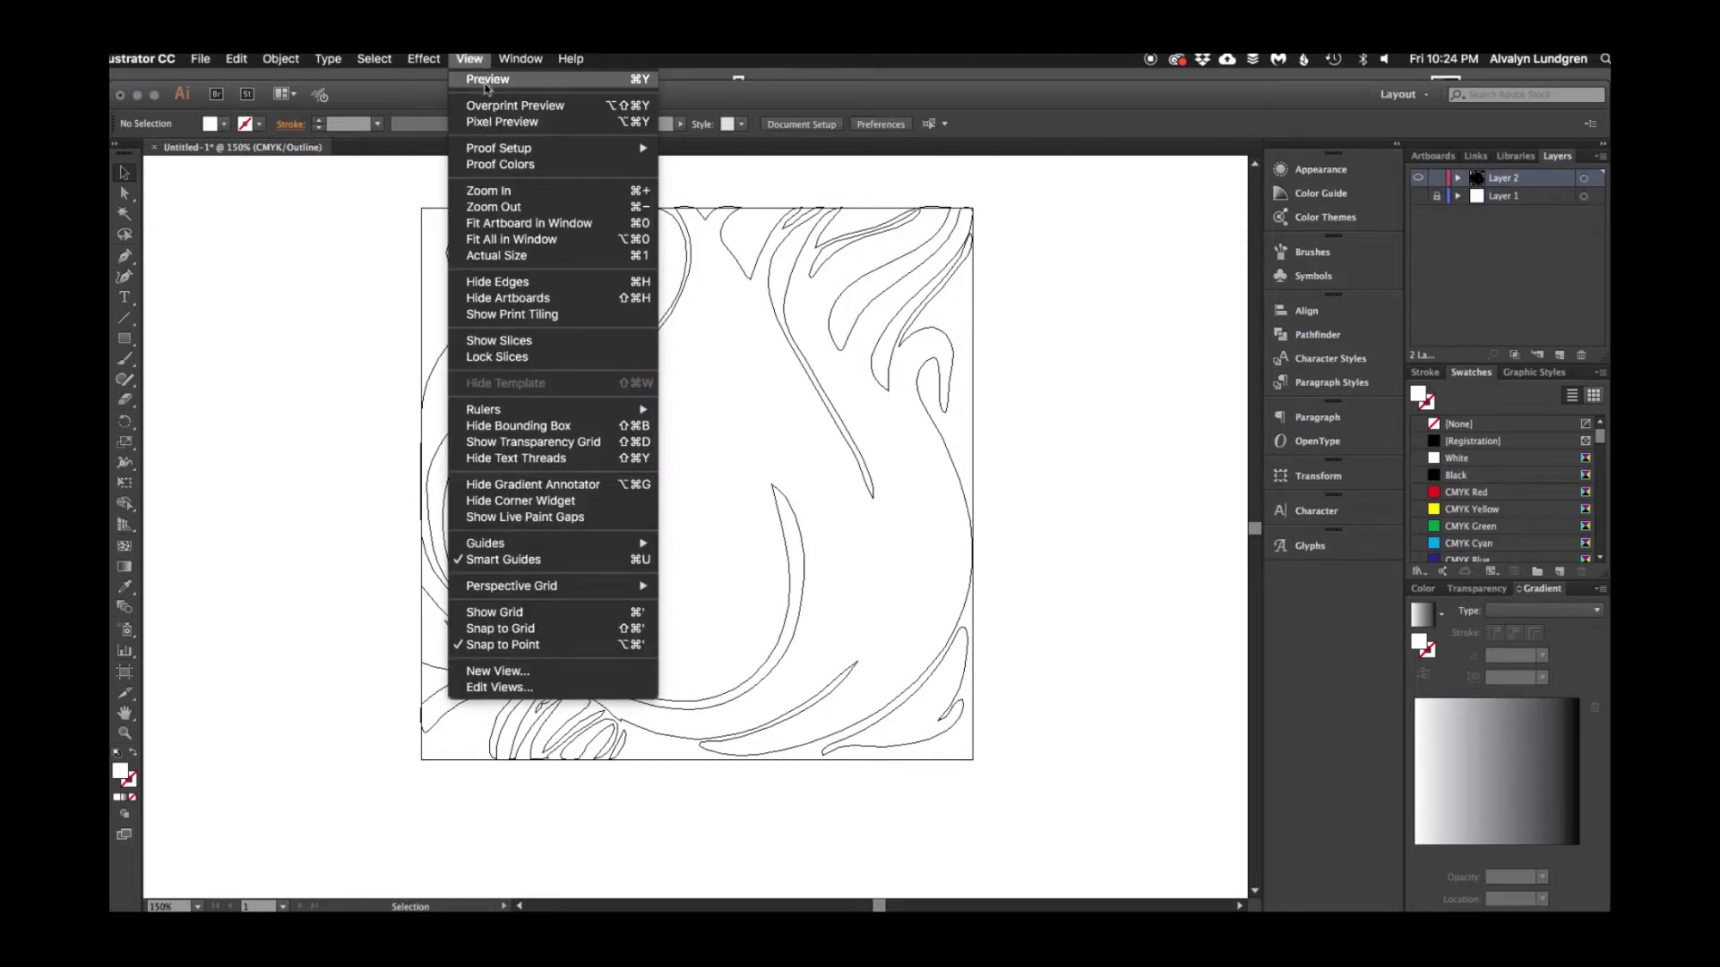
{"action": "left_click", "coordinate": [331, 404]}
{"action": "key", "text": "super+y"}
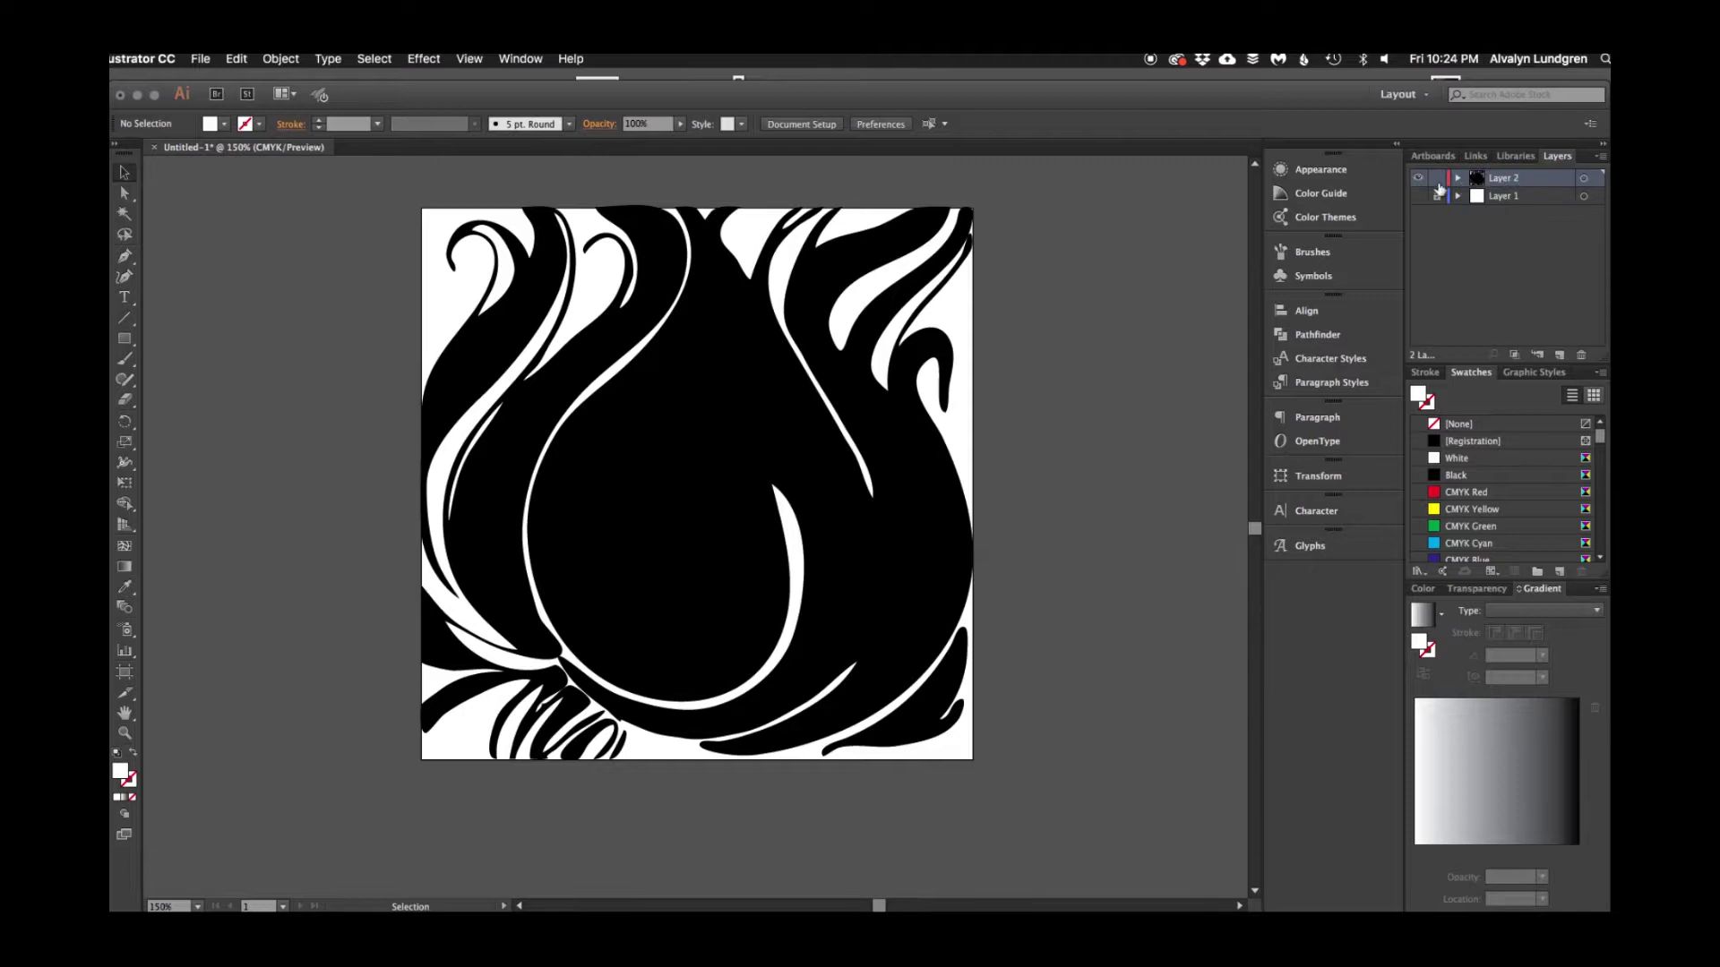
- Duplicate Layer 2 from the Layers panel menu and make 'Layer 2 copy' the working layer
{"action": "left_click", "coordinate": [1600, 156]}
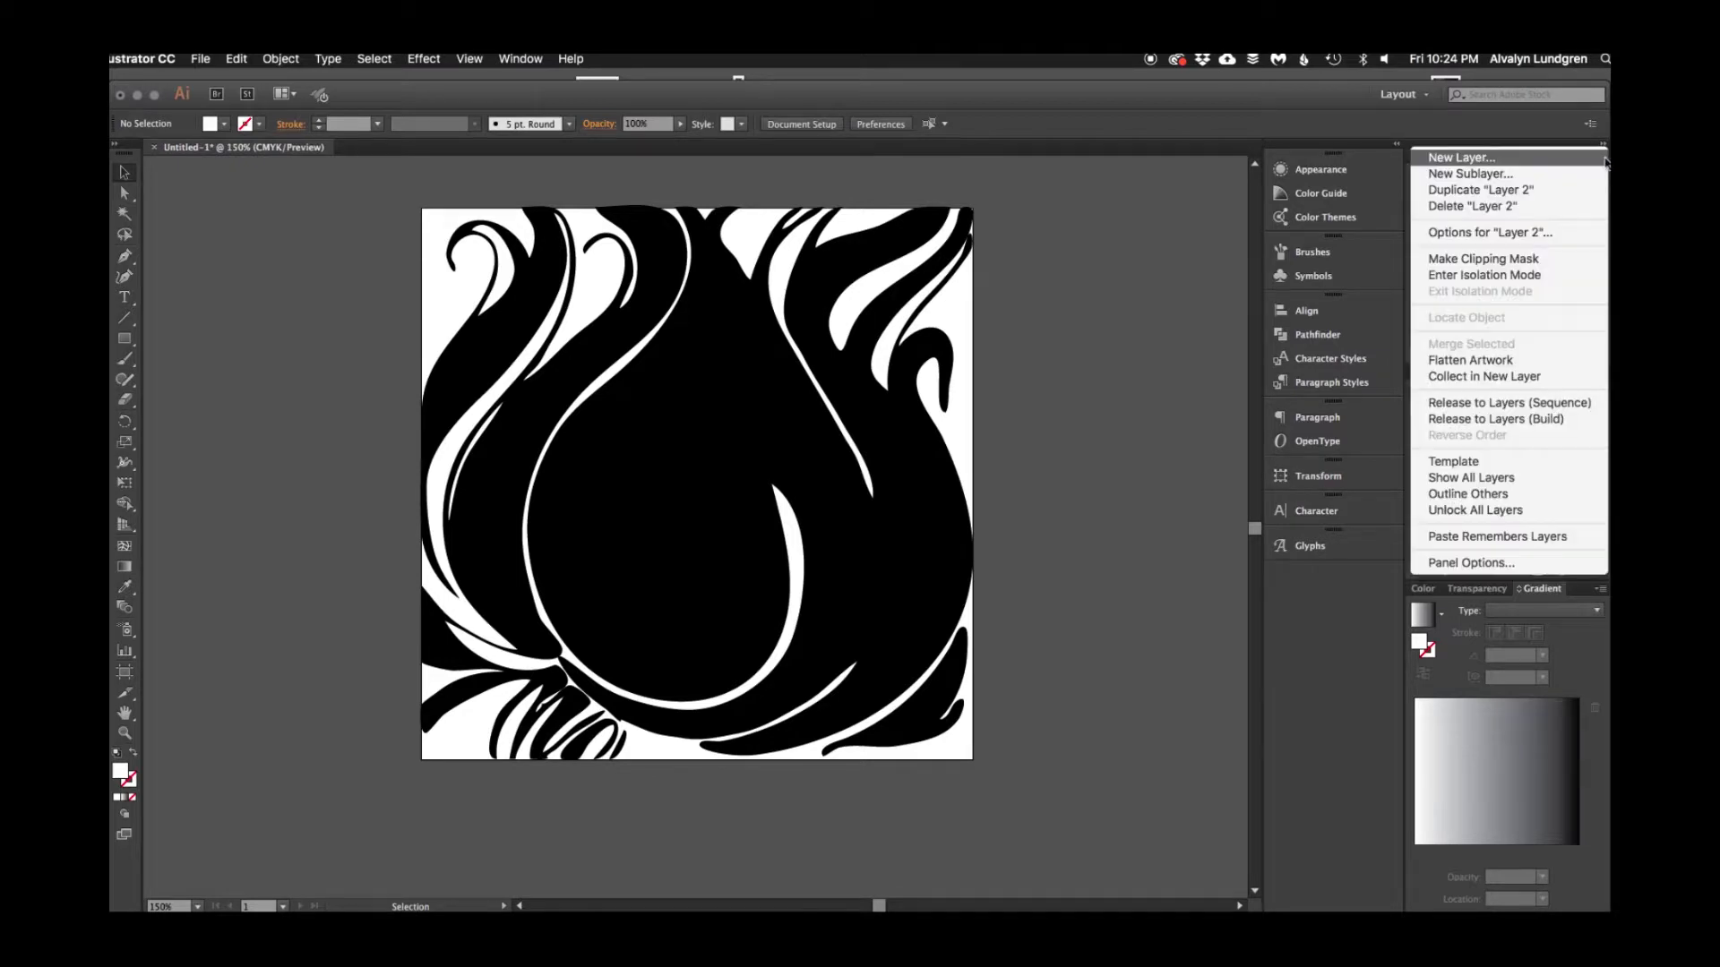
{"action": "left_click", "coordinate": [1582, 196]}
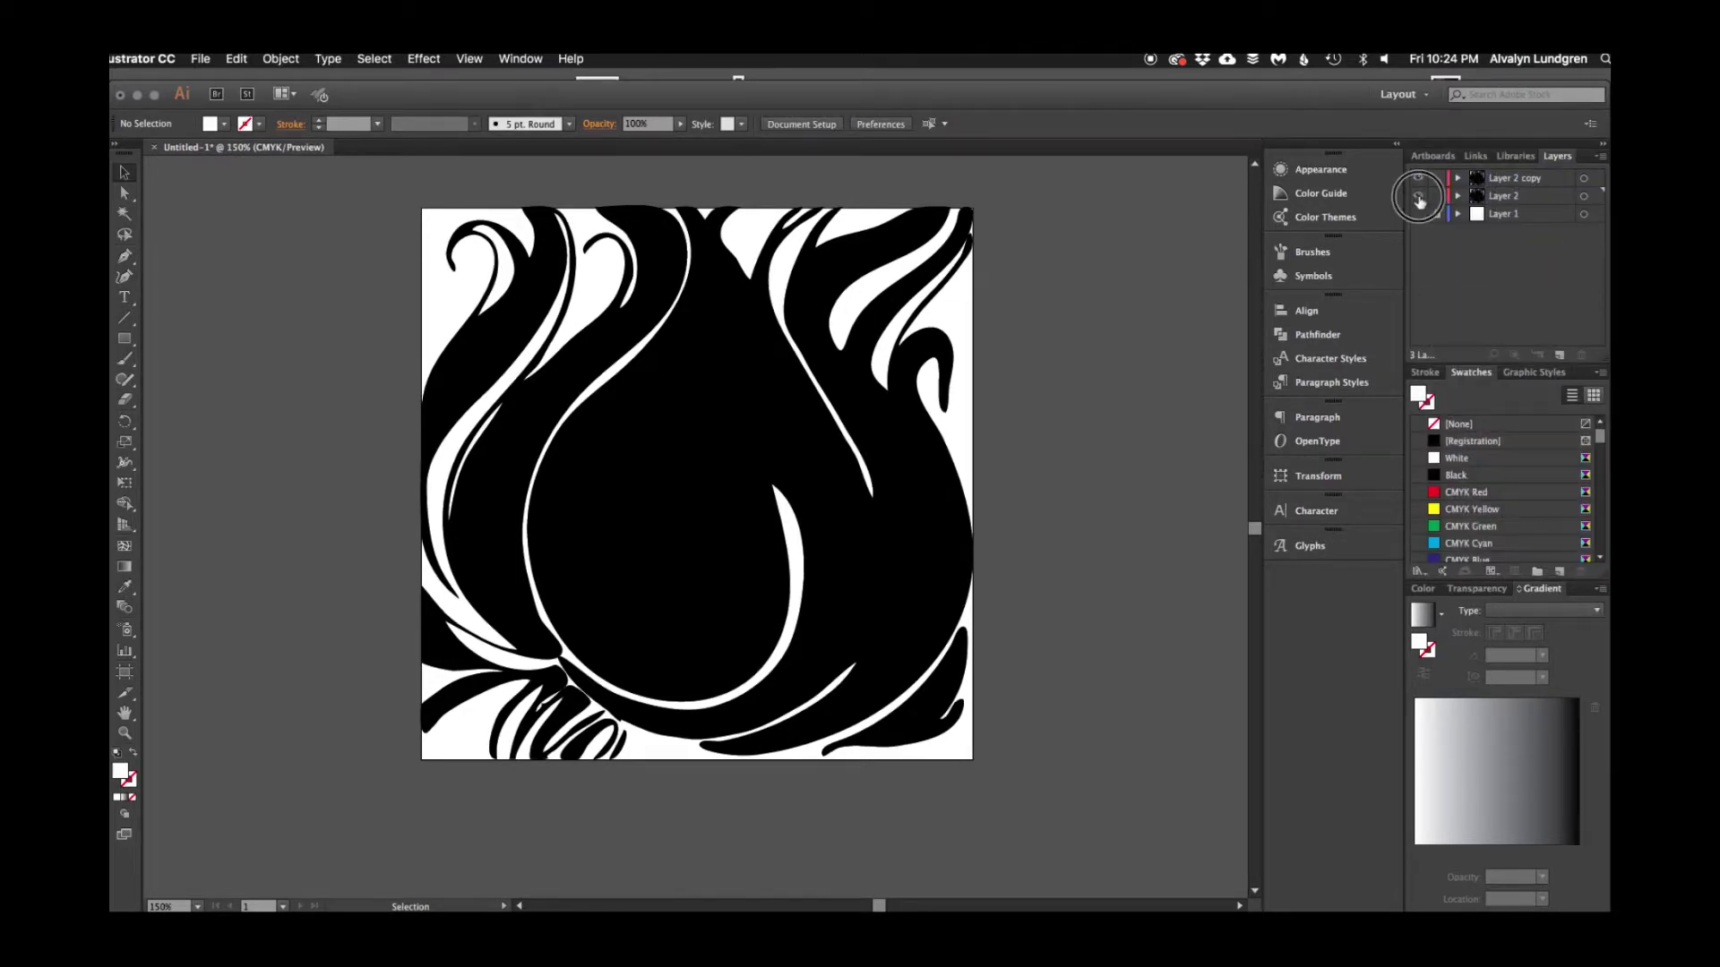
{"action": "left_click", "coordinate": [1504, 181]}
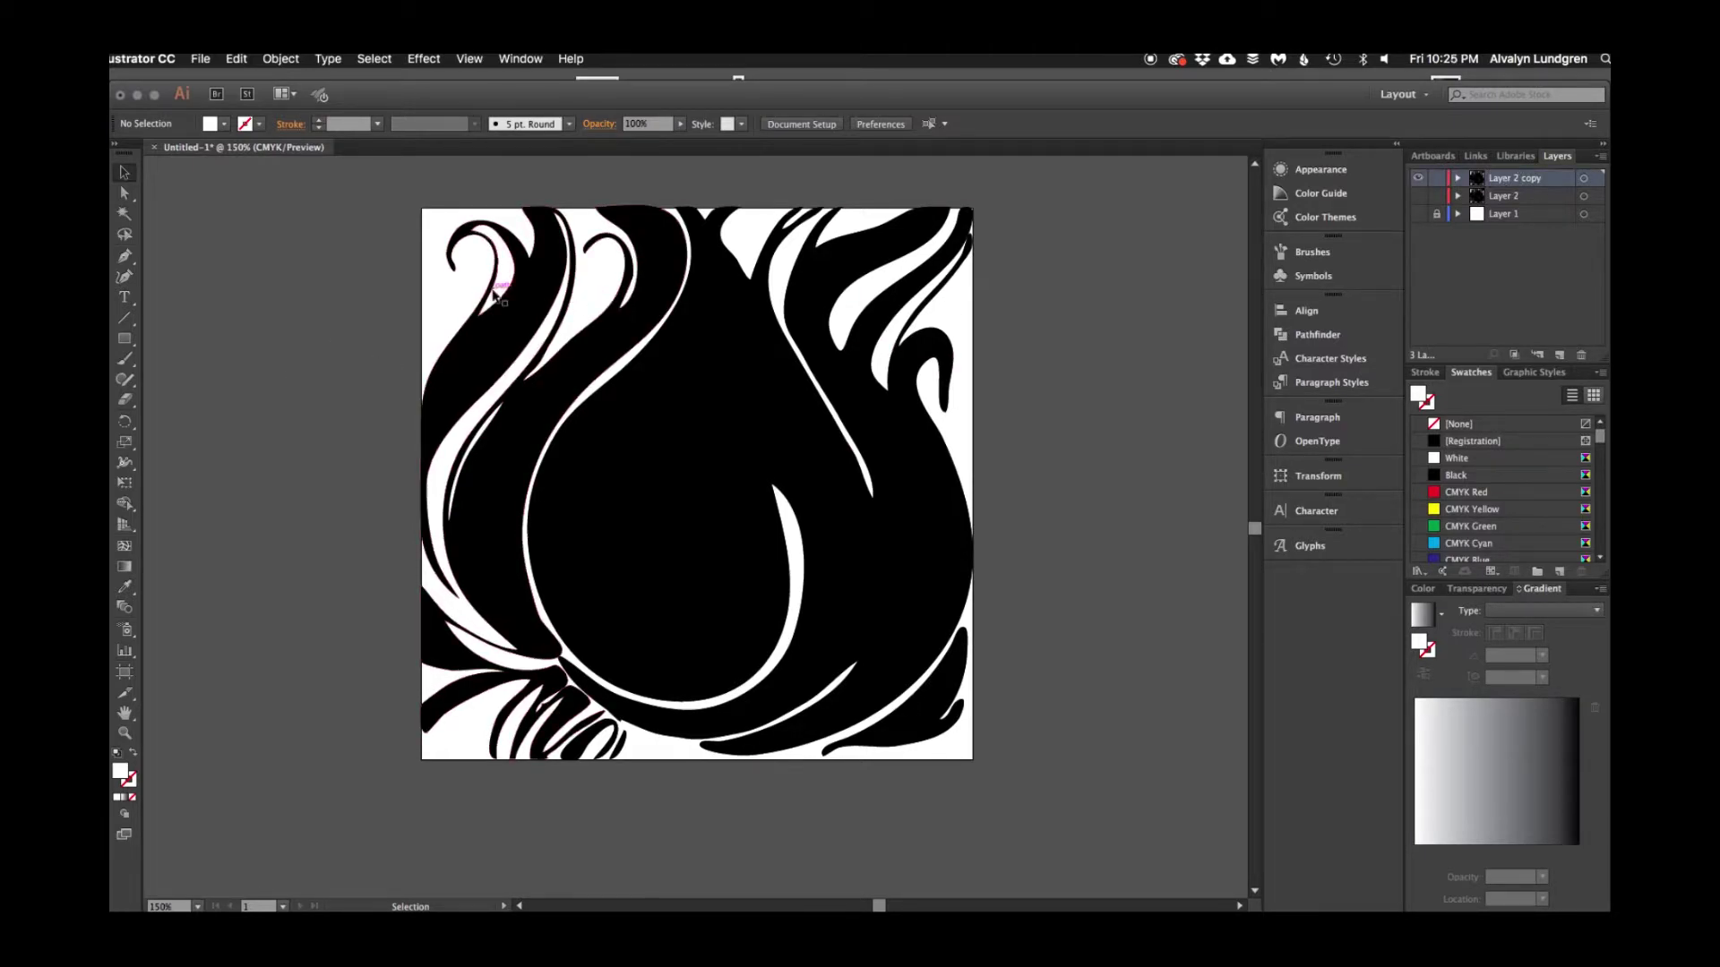
{"action": "left_click_drag", "start_coordinate": [506, 96], "coordinate": [533, 92]}
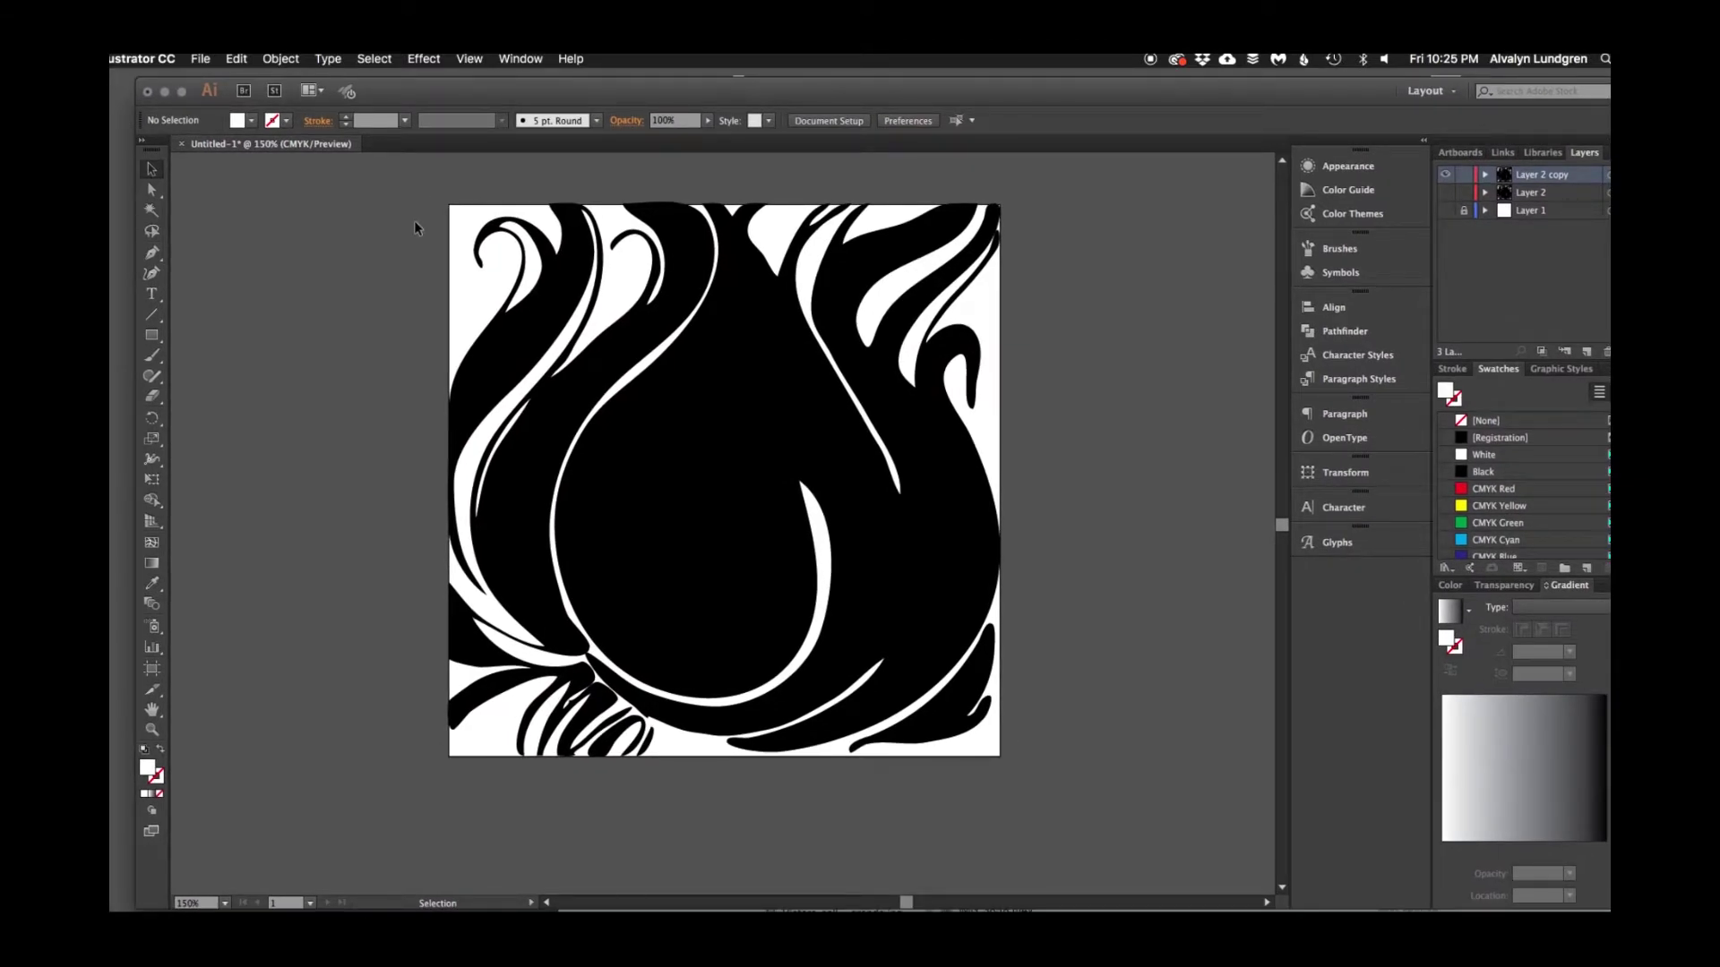
{"action": "scroll", "coordinate": [383, 227], "scroll_direction": "down", "scroll_amount": 1}
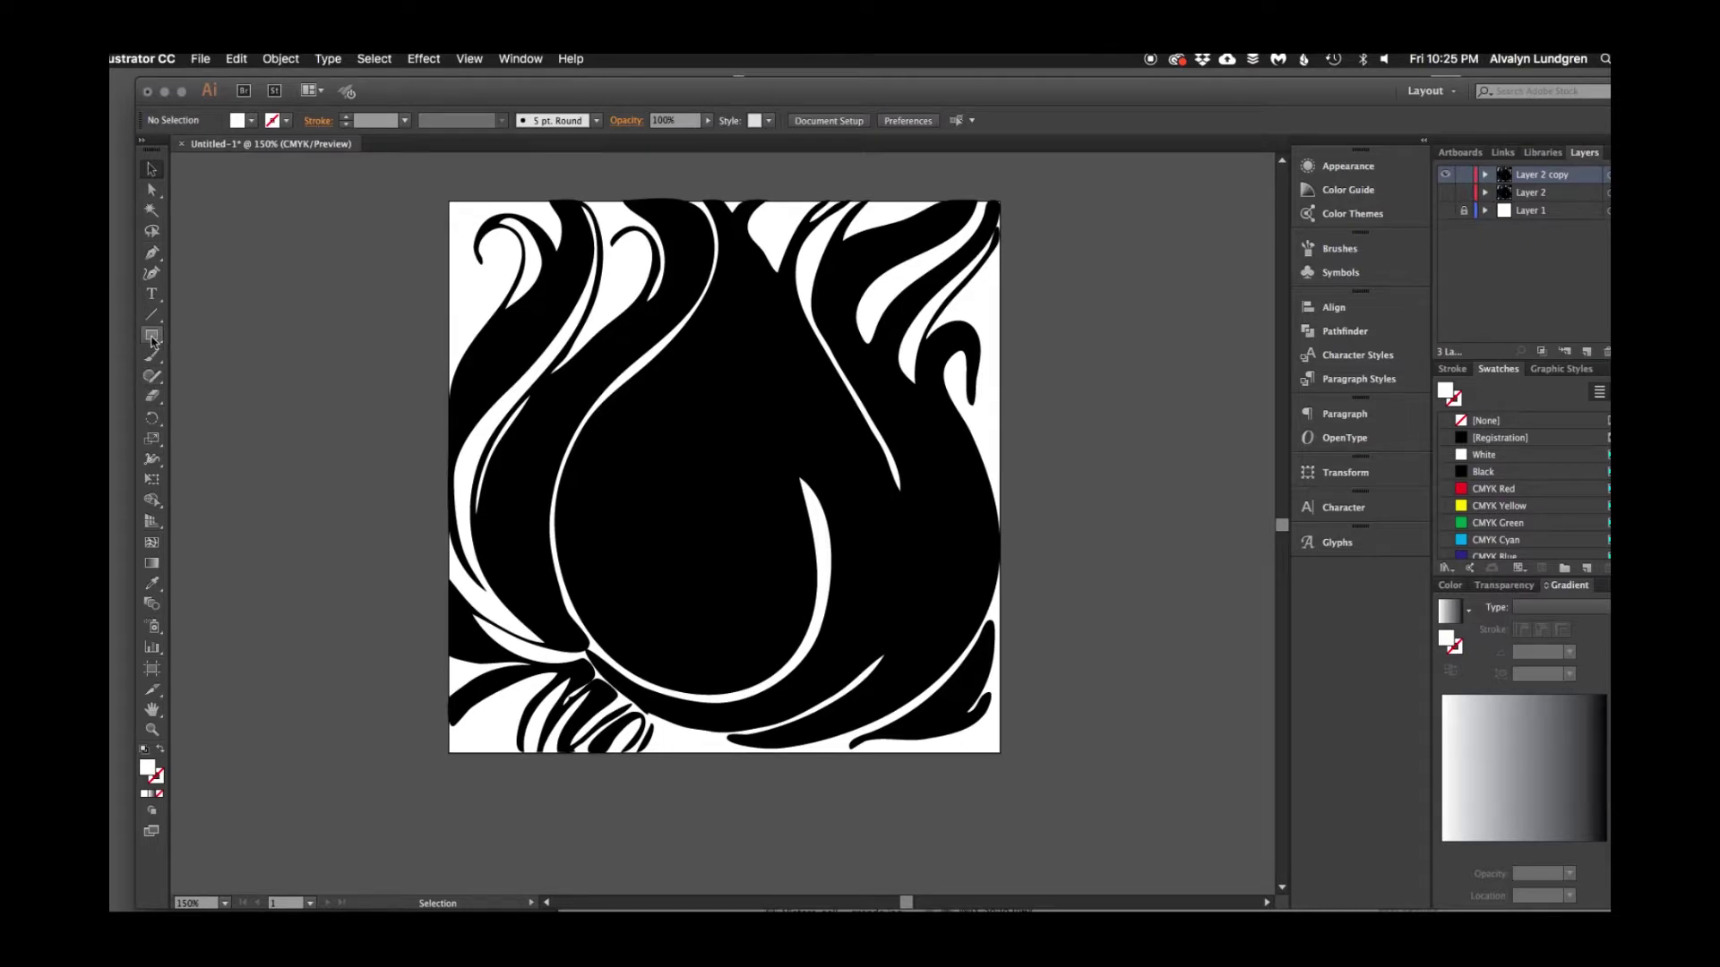
- Draw a rectangle over the artwork's right half with no fill and a CMYK Green stroke
{"action": "left_click", "coordinate": [153, 339]}
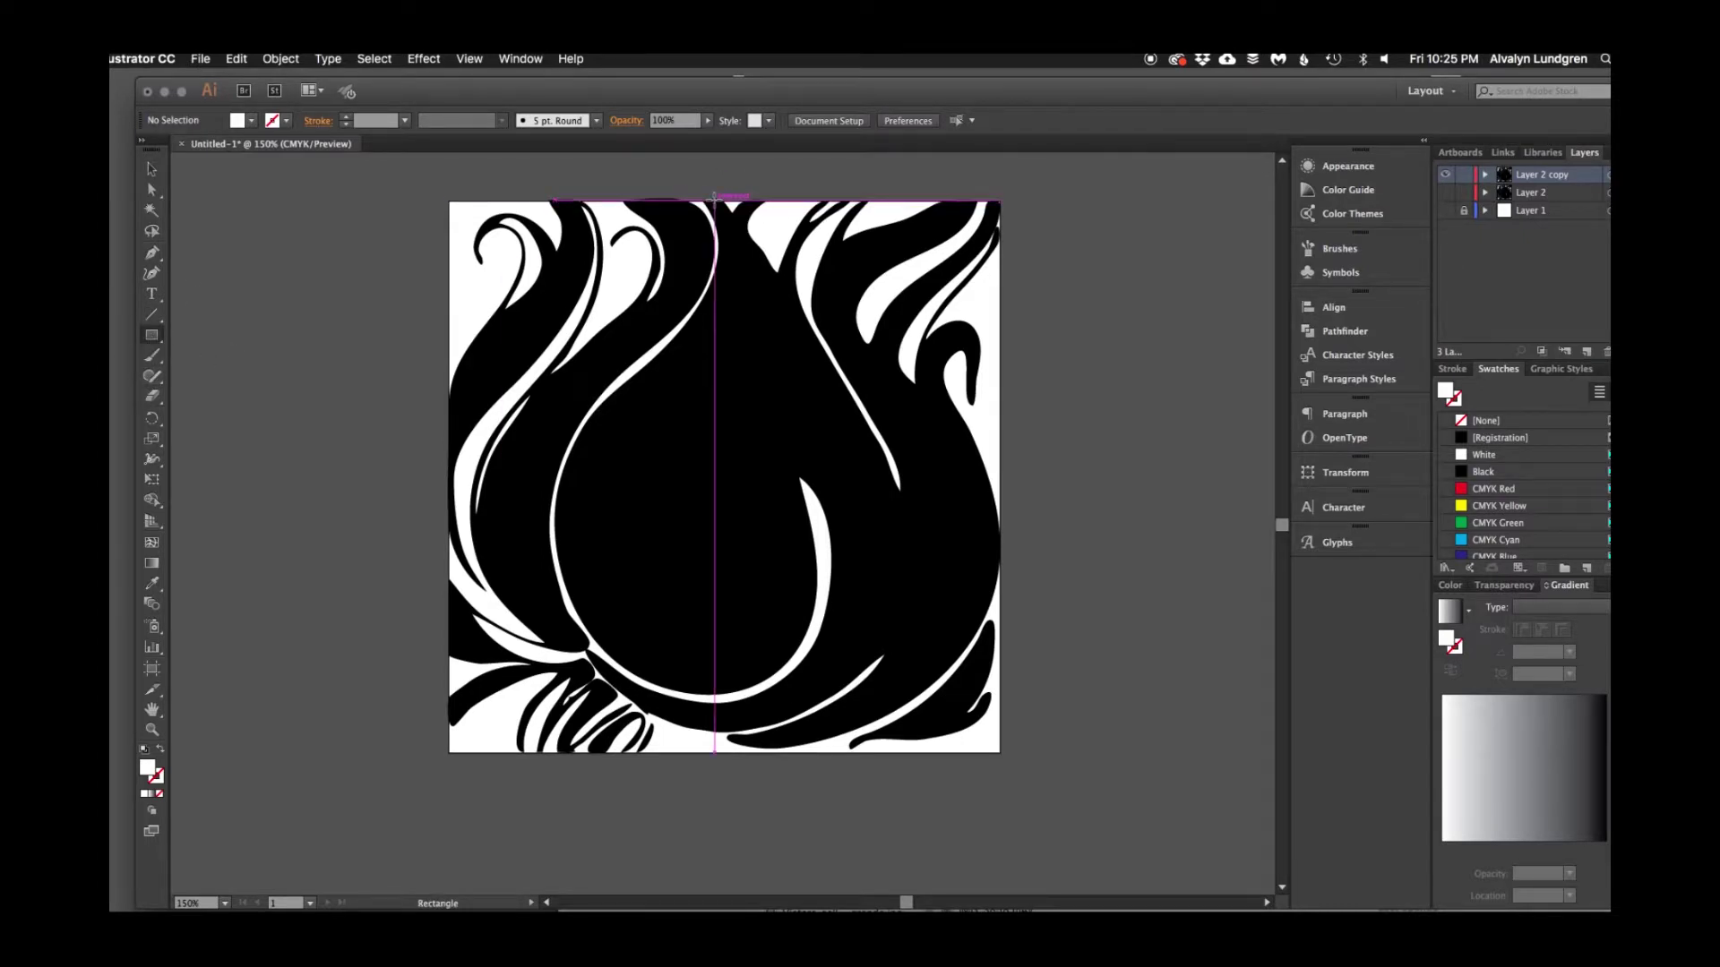
{"action": "mouse_move", "coordinate": [722, 201]}
{"action": "left_mouse_down"}
{"action": "mouse_move", "coordinate": [864, 219]}
{"action": "mouse_move", "coordinate": [776, 478]}
{"action": "mouse_move", "coordinate": [1001, 752]}
{"action": "left_mouse_up"}
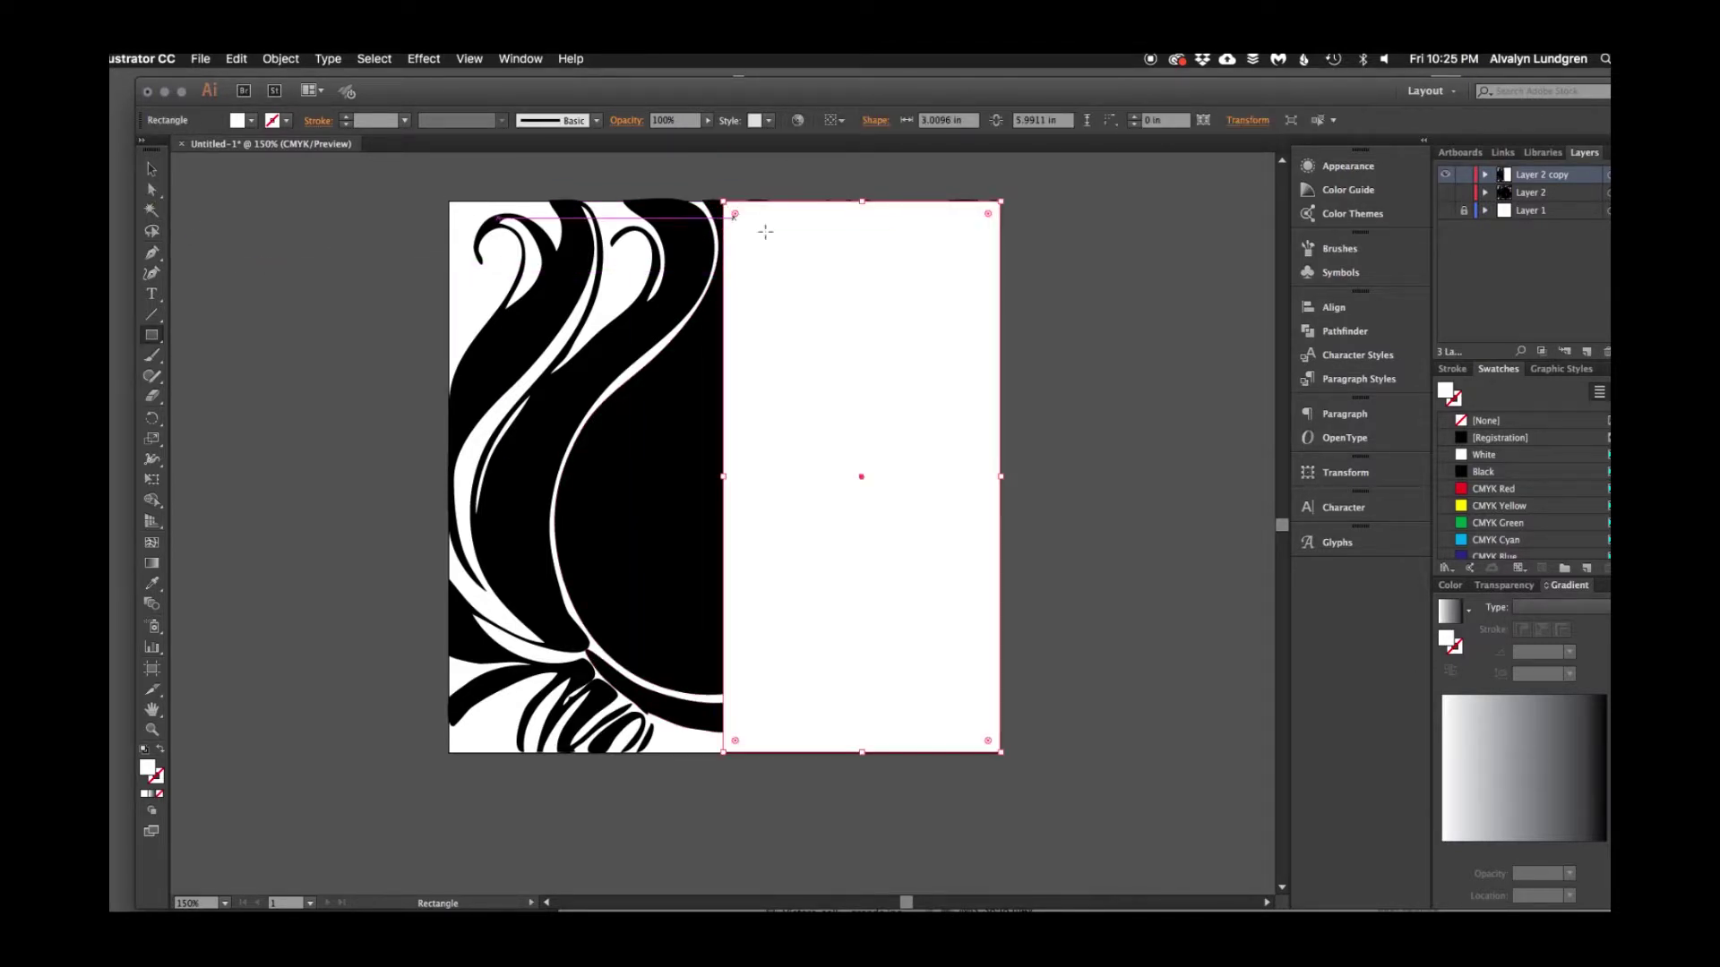
{"action": "left_click", "coordinate": [1461, 422]}
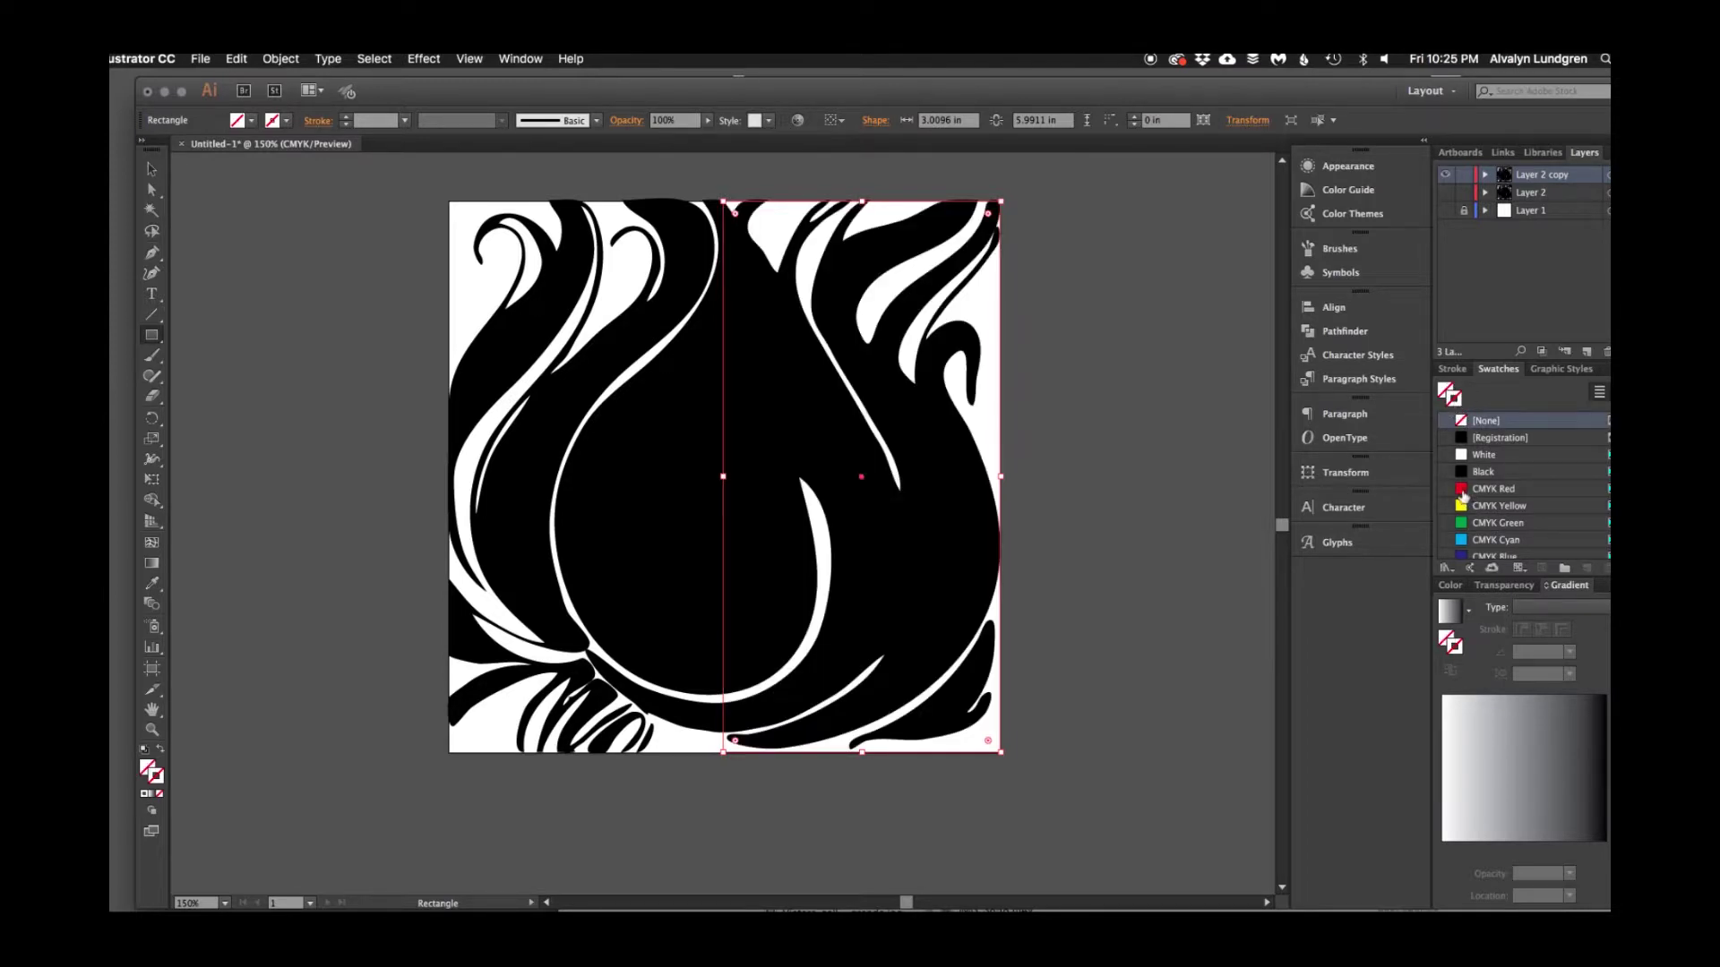
{"action": "left_click", "coordinate": [1464, 530]}
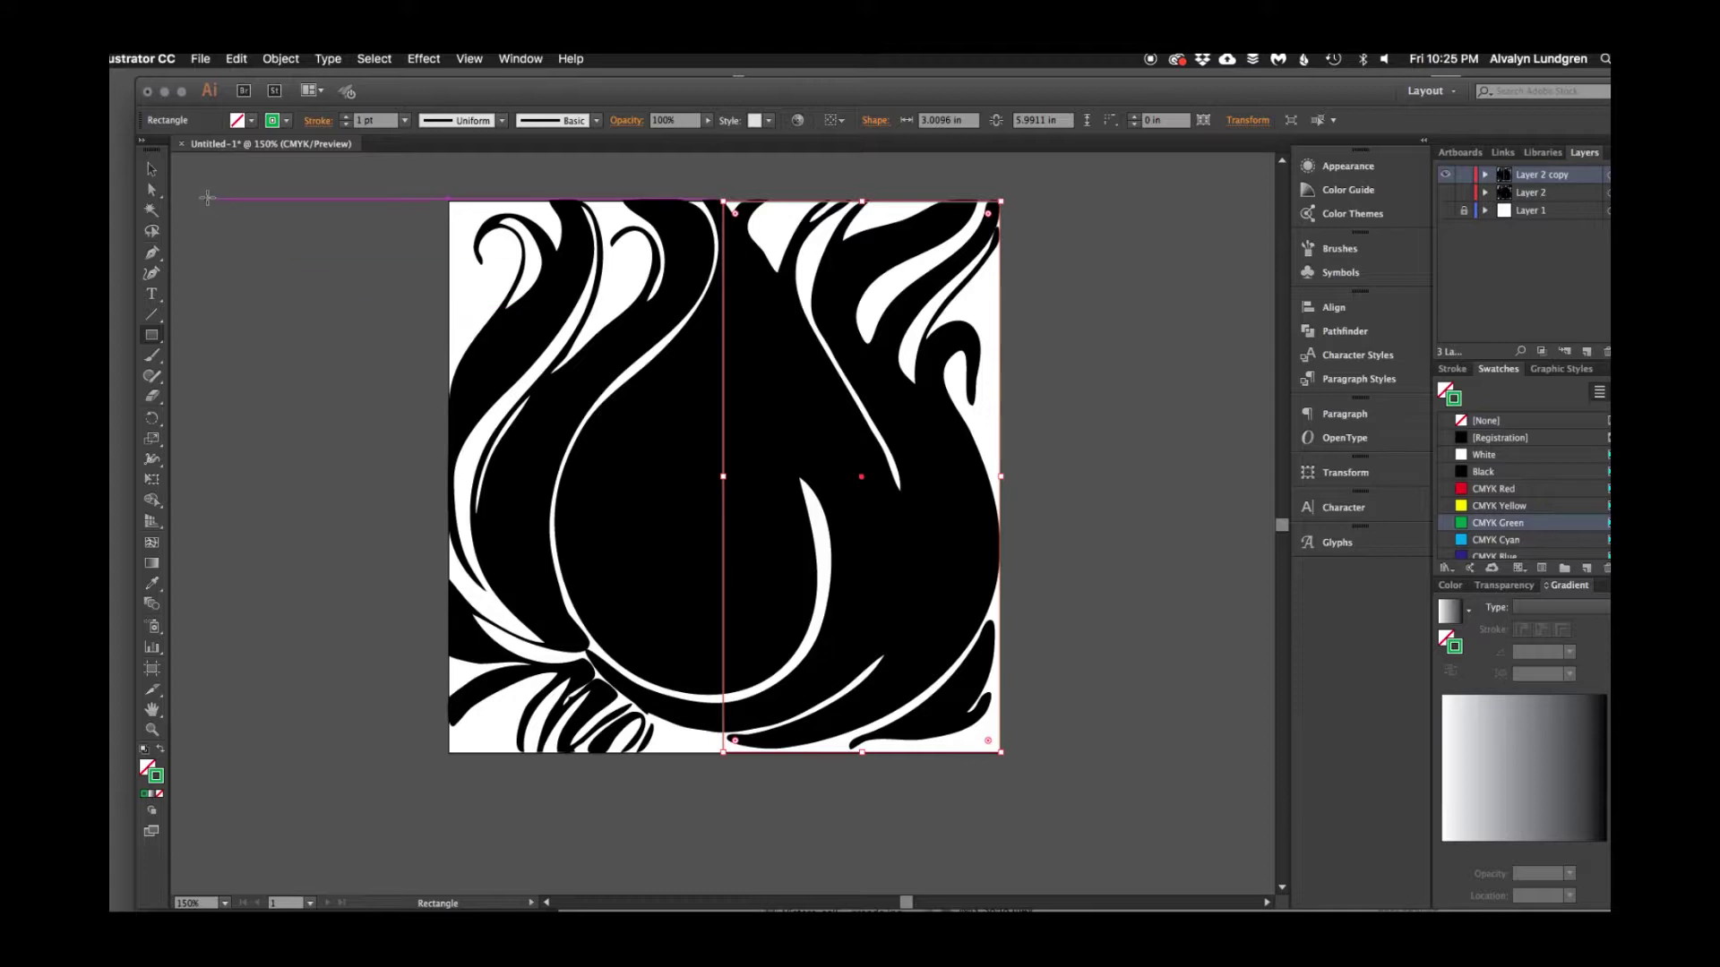
{"action": "left_click", "coordinate": [152, 169]}
{"action": "left_click", "coordinate": [289, 203]}
{"action": "left_click", "coordinate": [724, 376]}
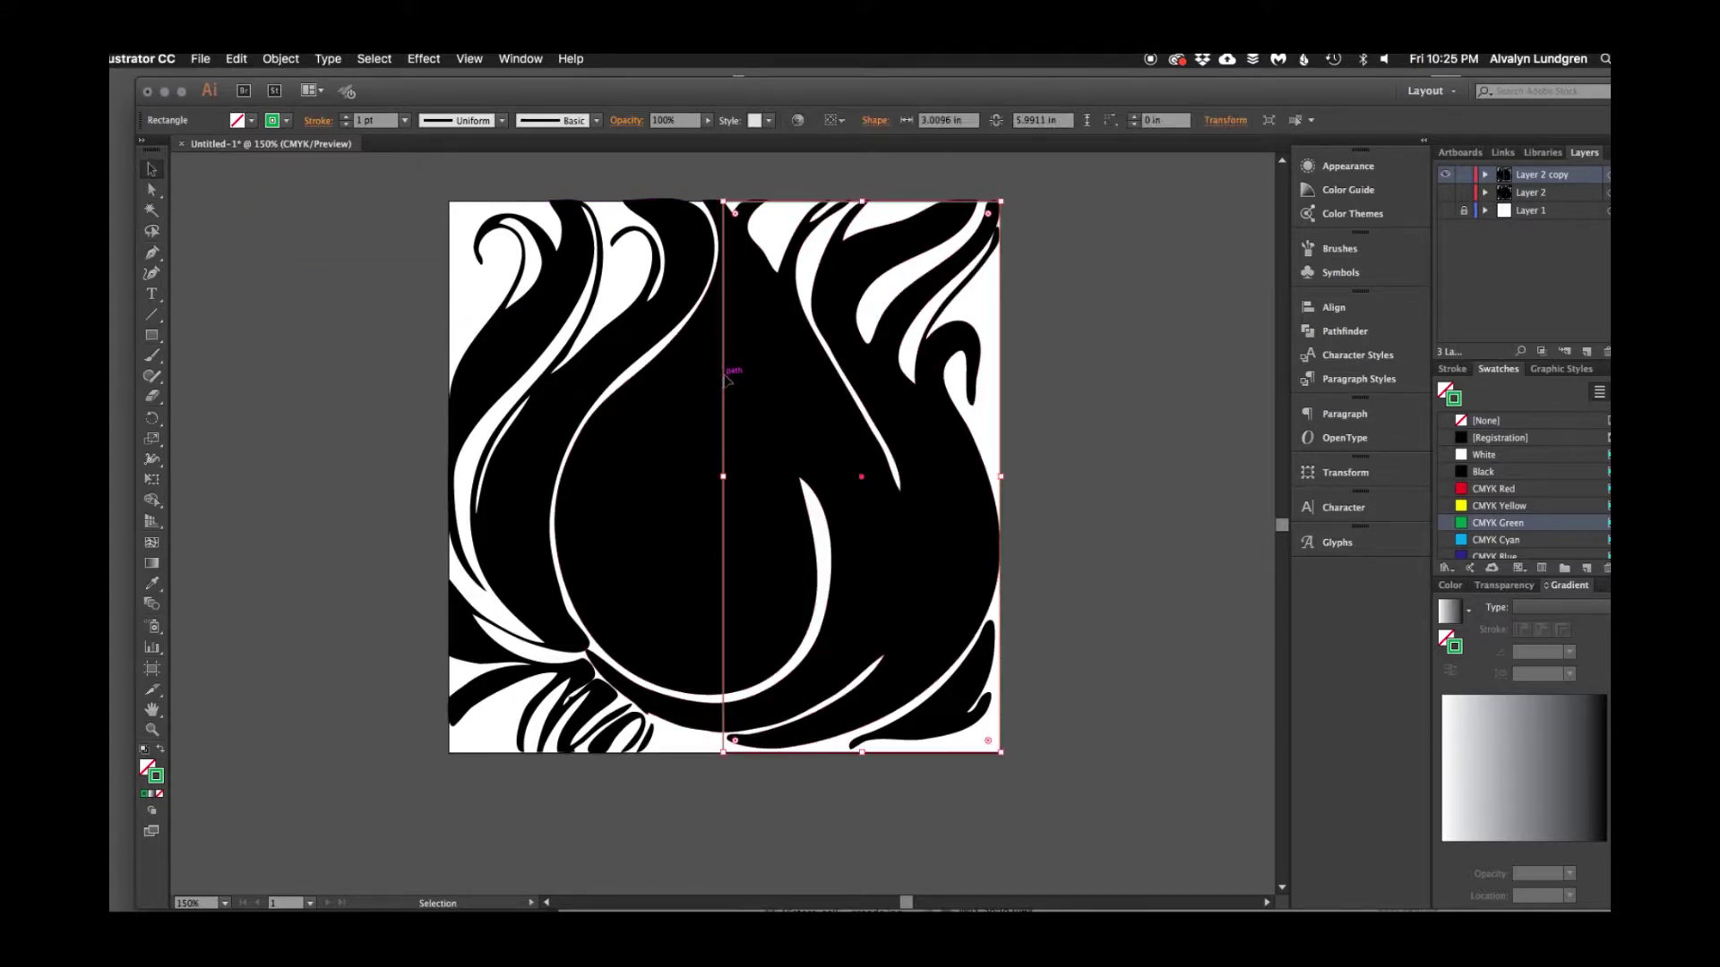
- Add an anchor point midway down the rectangle's left edge
{"action": "left_click", "coordinate": [152, 254]}
{"action": "left_click", "coordinate": [153, 259]}
{"action": "left_click_drag", "start_coordinate": [153, 258], "coordinate": [195, 276]}
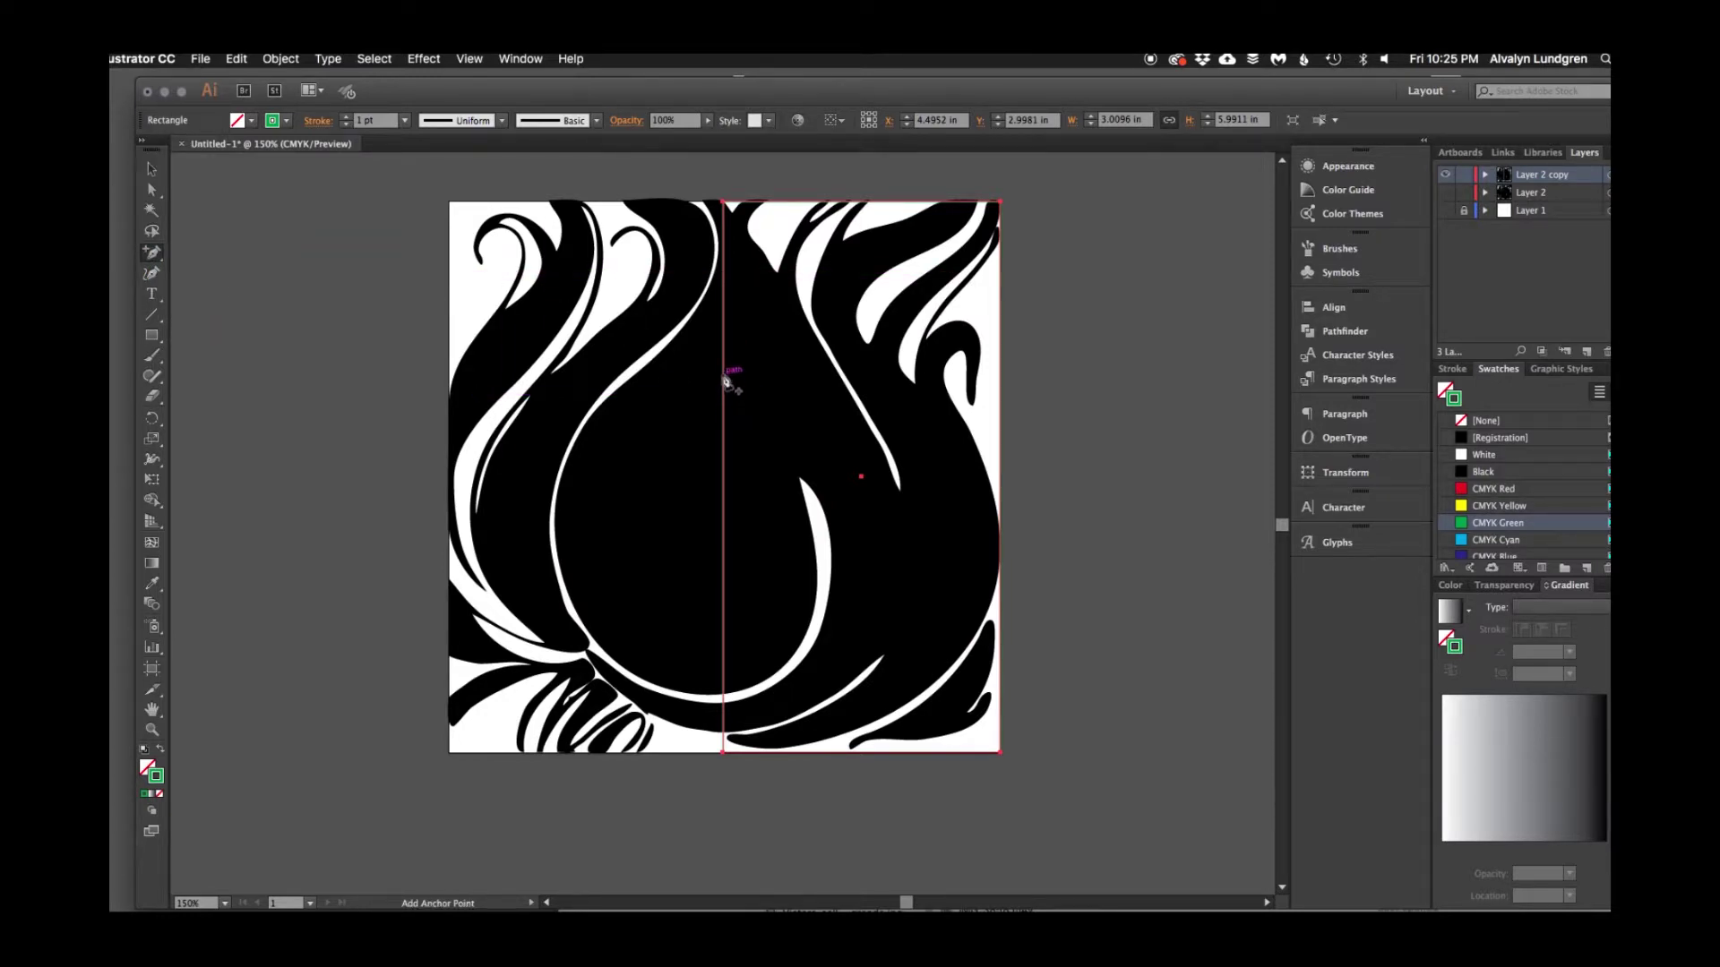
{"action": "left_click", "coordinate": [725, 471]}
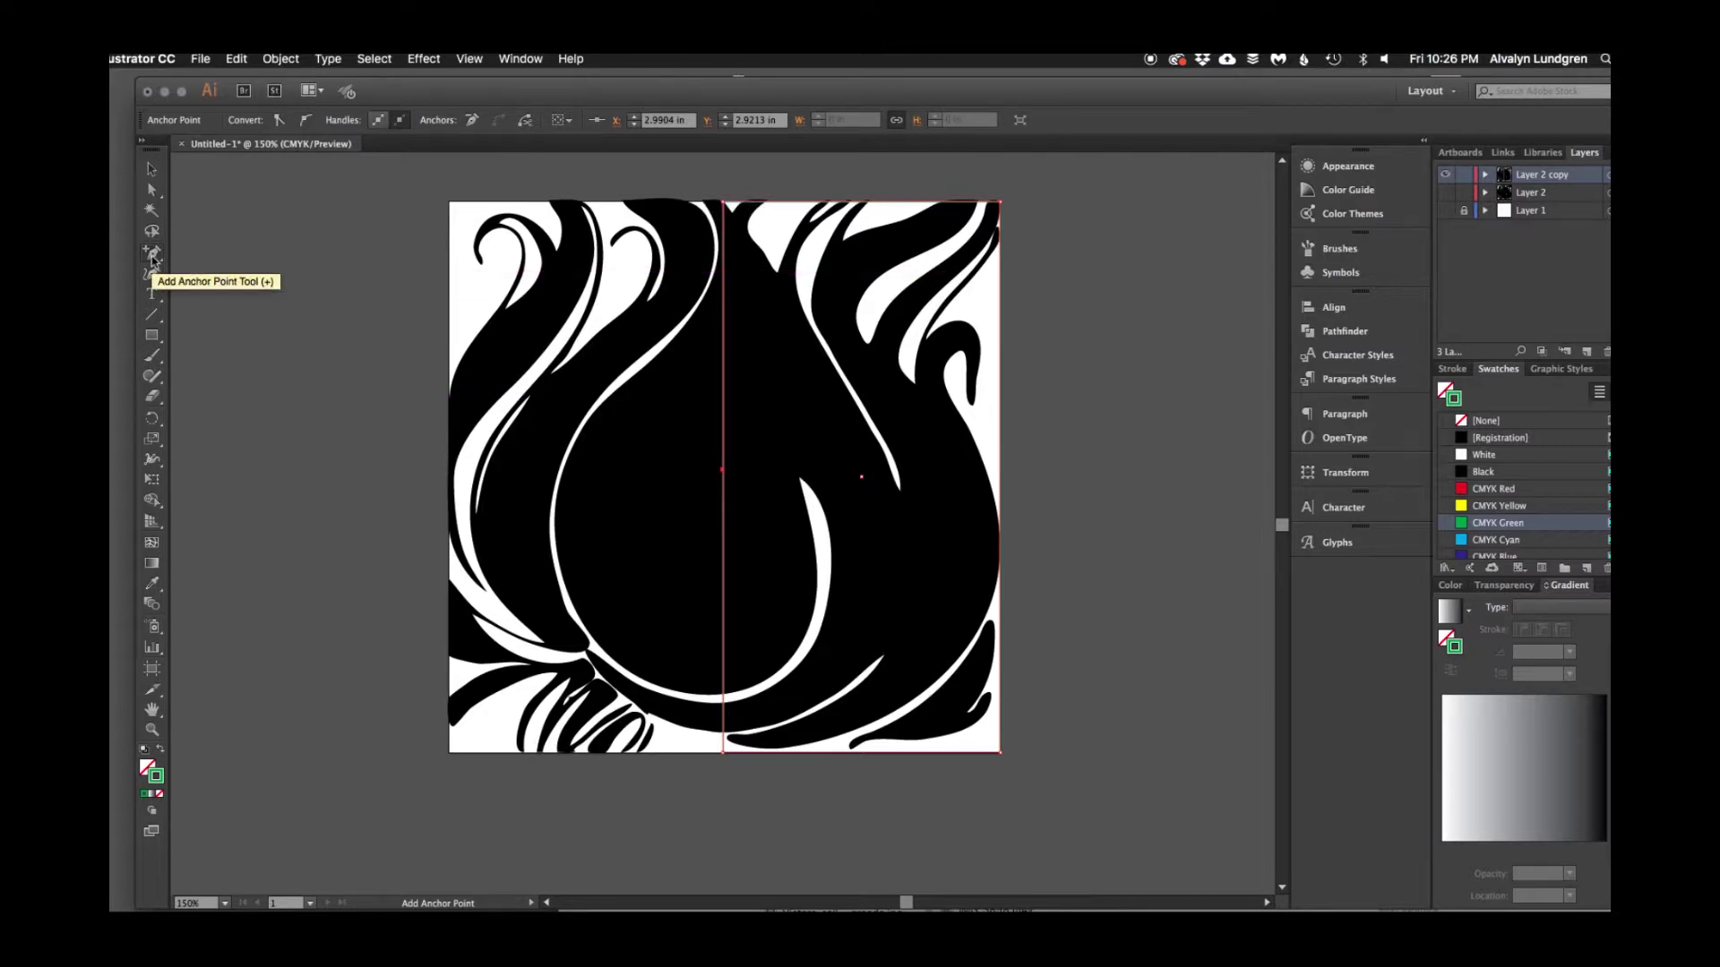
- Convert the new anchor into an S-curve and slide the top-left corner right to X 3.7917 in
{"action": "left_click_drag", "start_coordinate": [152, 257], "coordinate": [215, 314]}
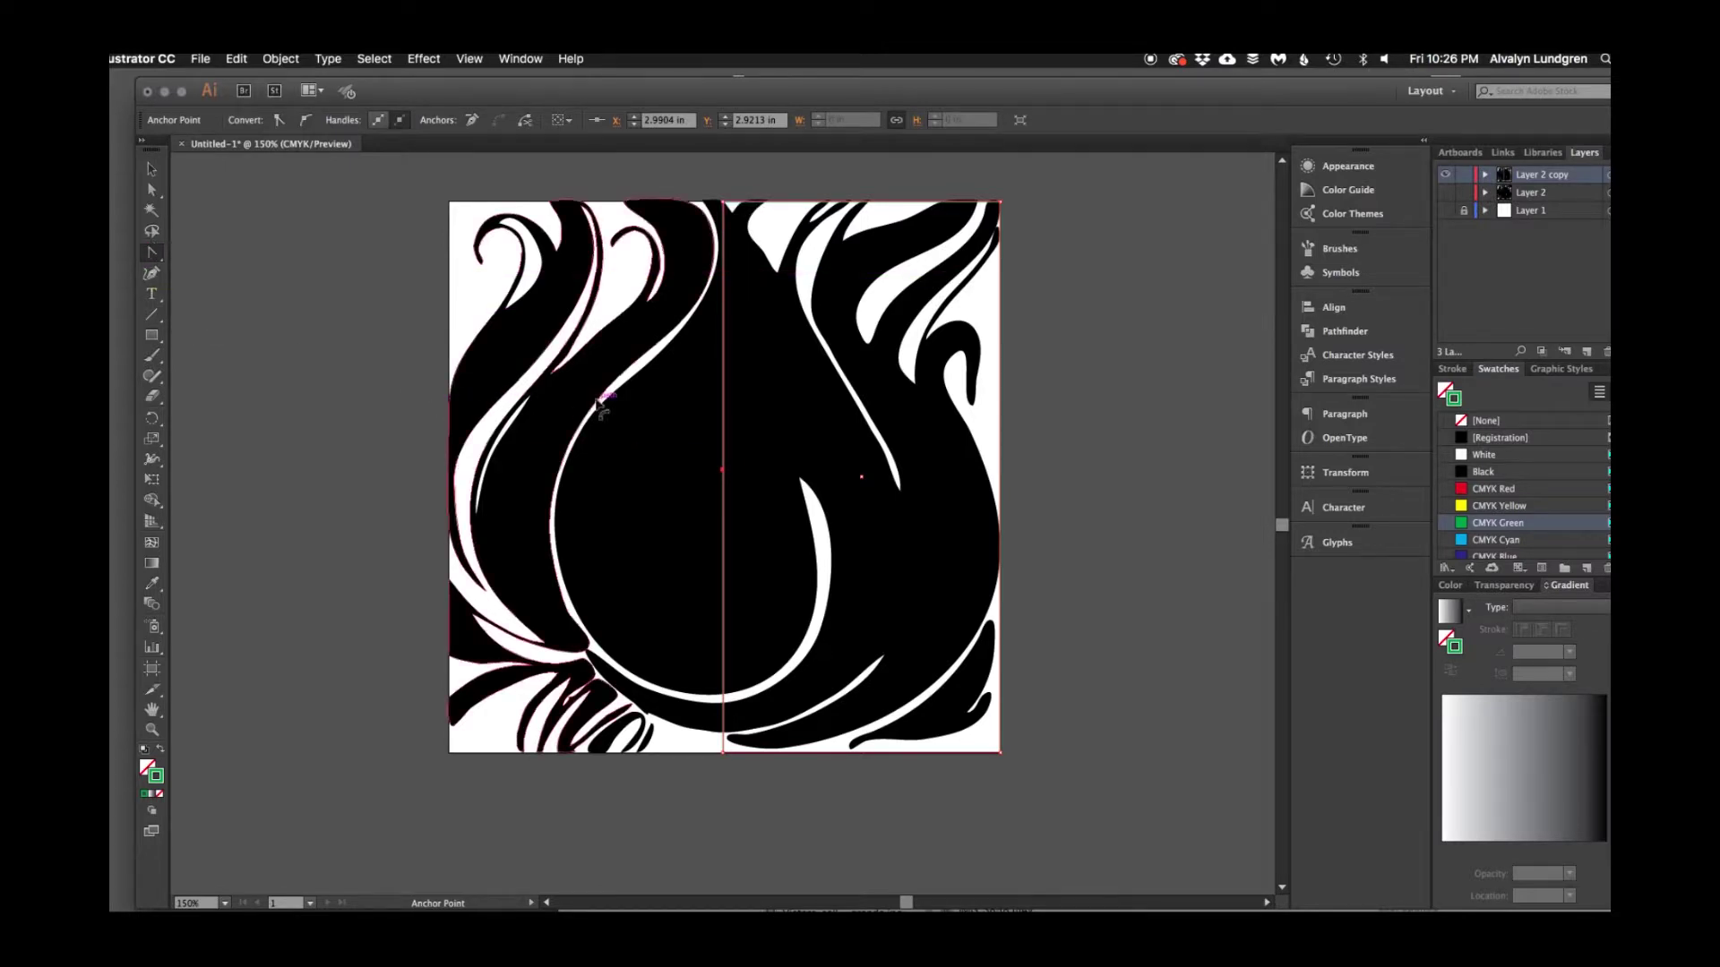
{"action": "left_click_drag", "start_coordinate": [722, 469], "coordinate": [824, 354]}
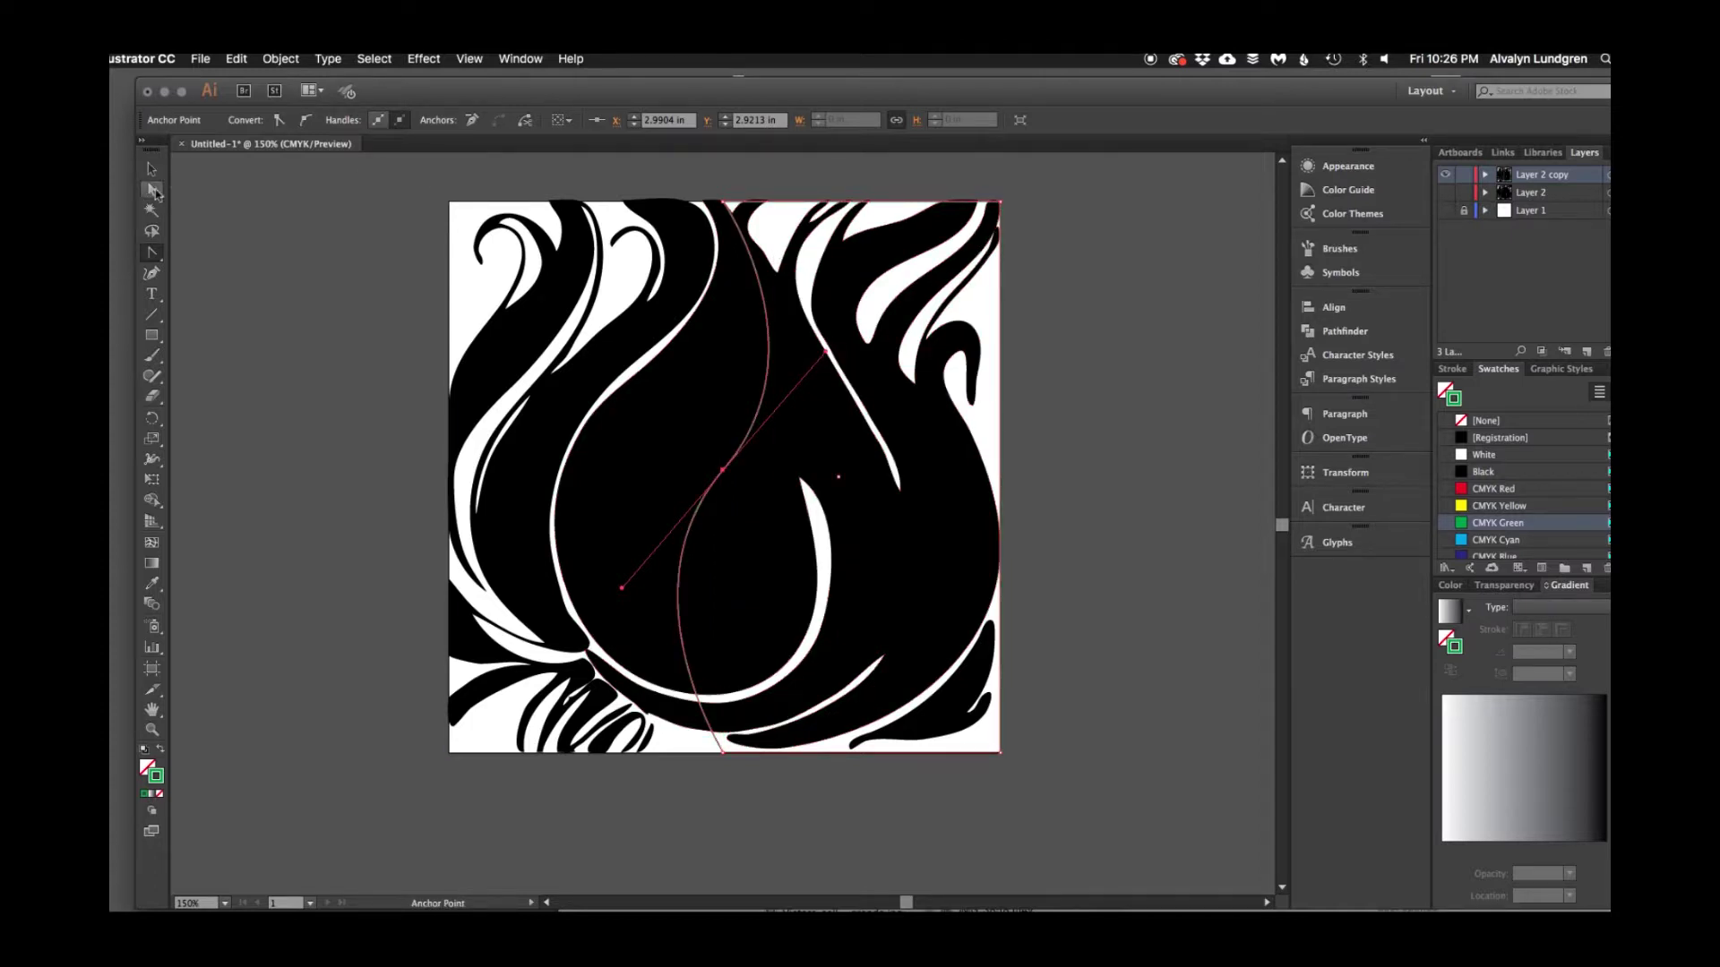
{"action": "left_click", "coordinate": [151, 189]}
{"action": "left_click", "coordinate": [722, 204]}
{"action": "left_click_drag", "start_coordinate": [722, 204], "coordinate": [791, 208]}
- Show rulers and reshape the curve: top anchor right, bottom anchor left, both handles adjusted
{"action": "key", "text": "super+r"}
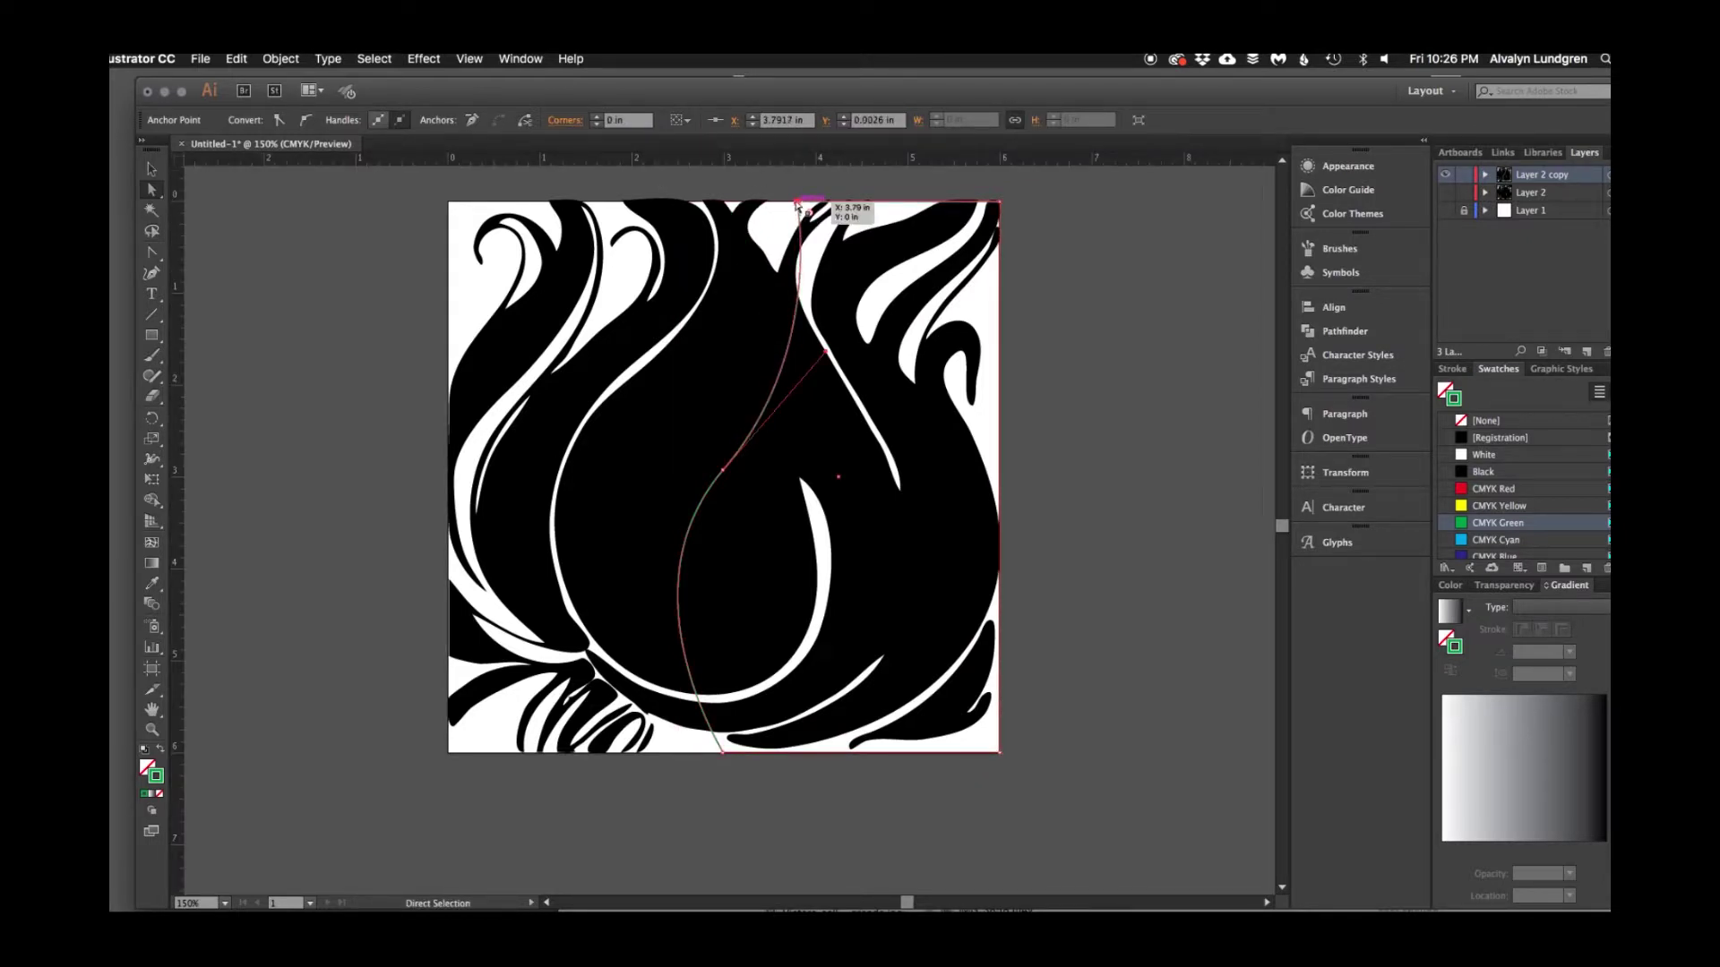
{"action": "left_click_drag", "start_coordinate": [800, 206], "coordinate": [818, 206]}
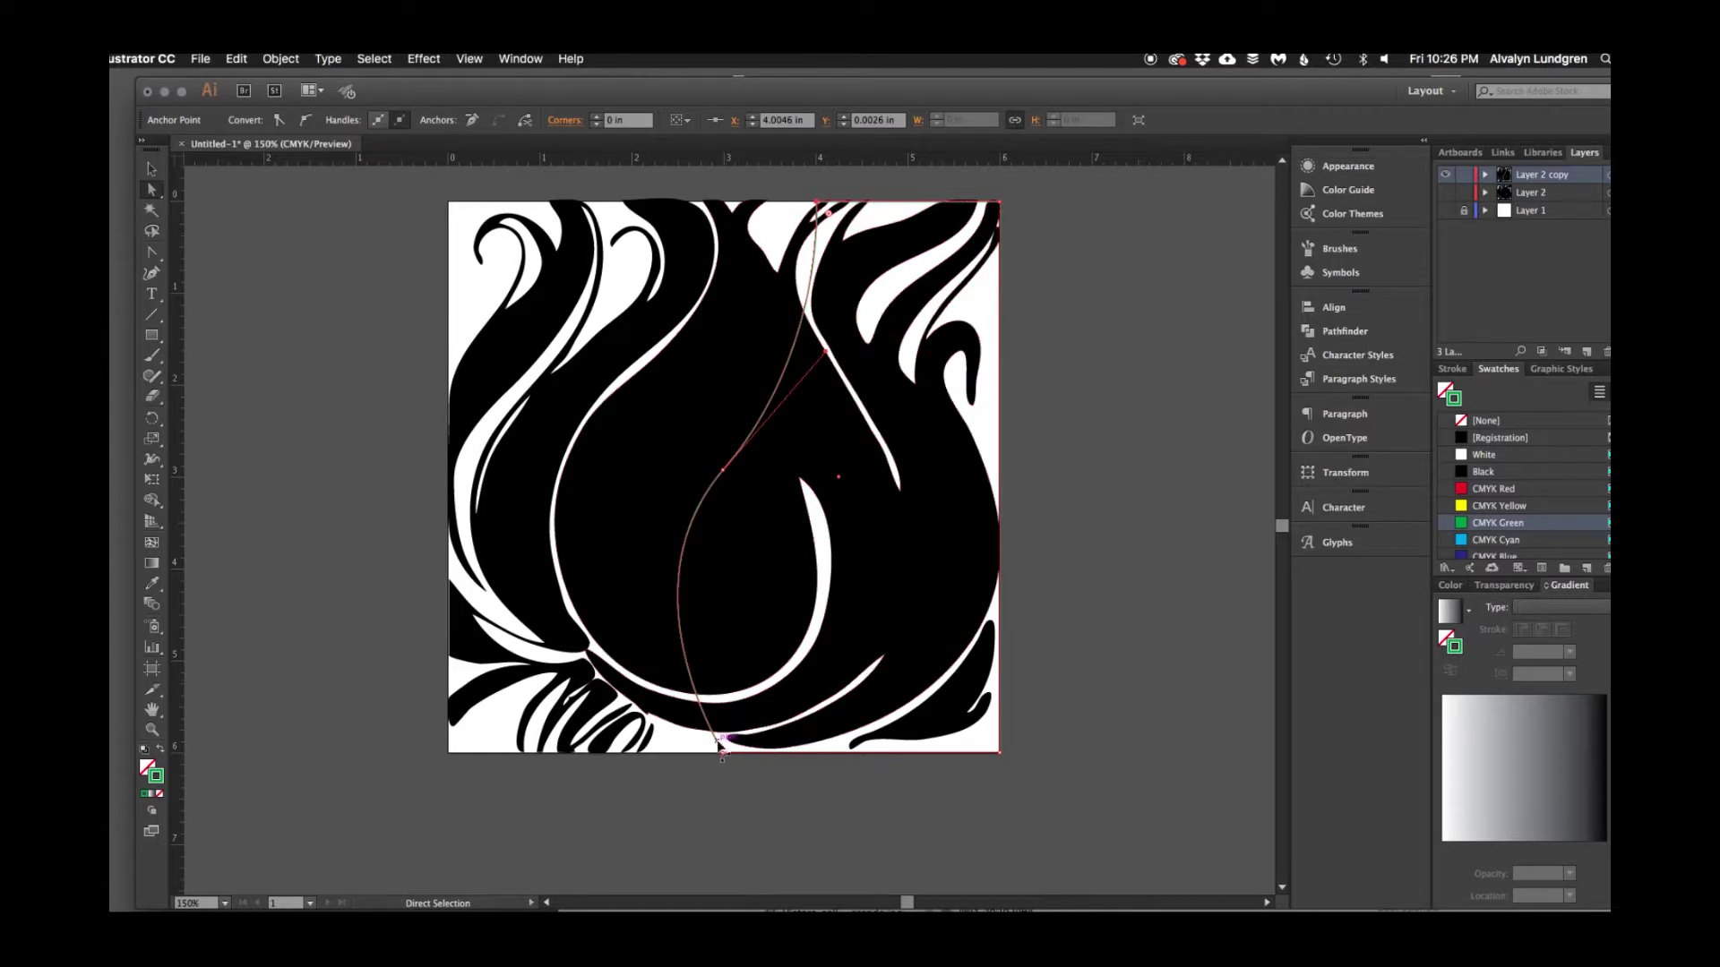
{"action": "left_click_drag", "start_coordinate": [722, 752], "coordinate": [627, 761]}
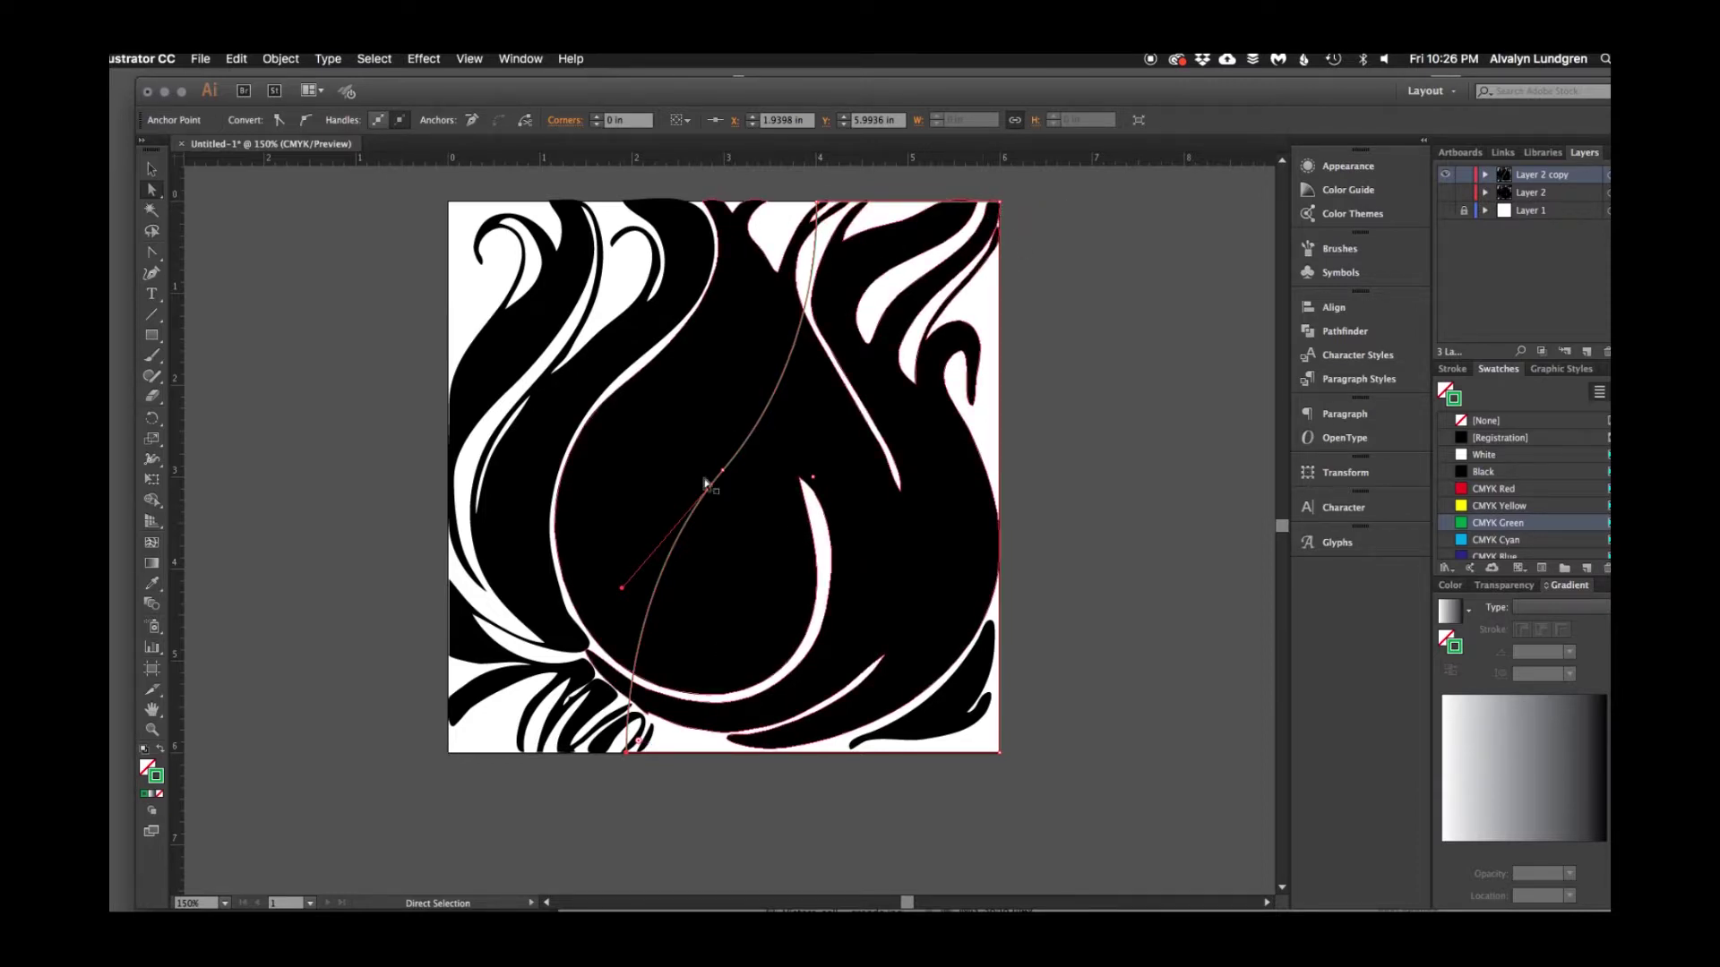
{"action": "mouse_move", "coordinate": [624, 589]}
{"action": "left_mouse_down"}
{"action": "mouse_move", "coordinate": [596, 590]}
{"action": "mouse_move", "coordinate": [588, 566]}
{"action": "mouse_move", "coordinate": [606, 602]}
{"action": "left_mouse_up"}
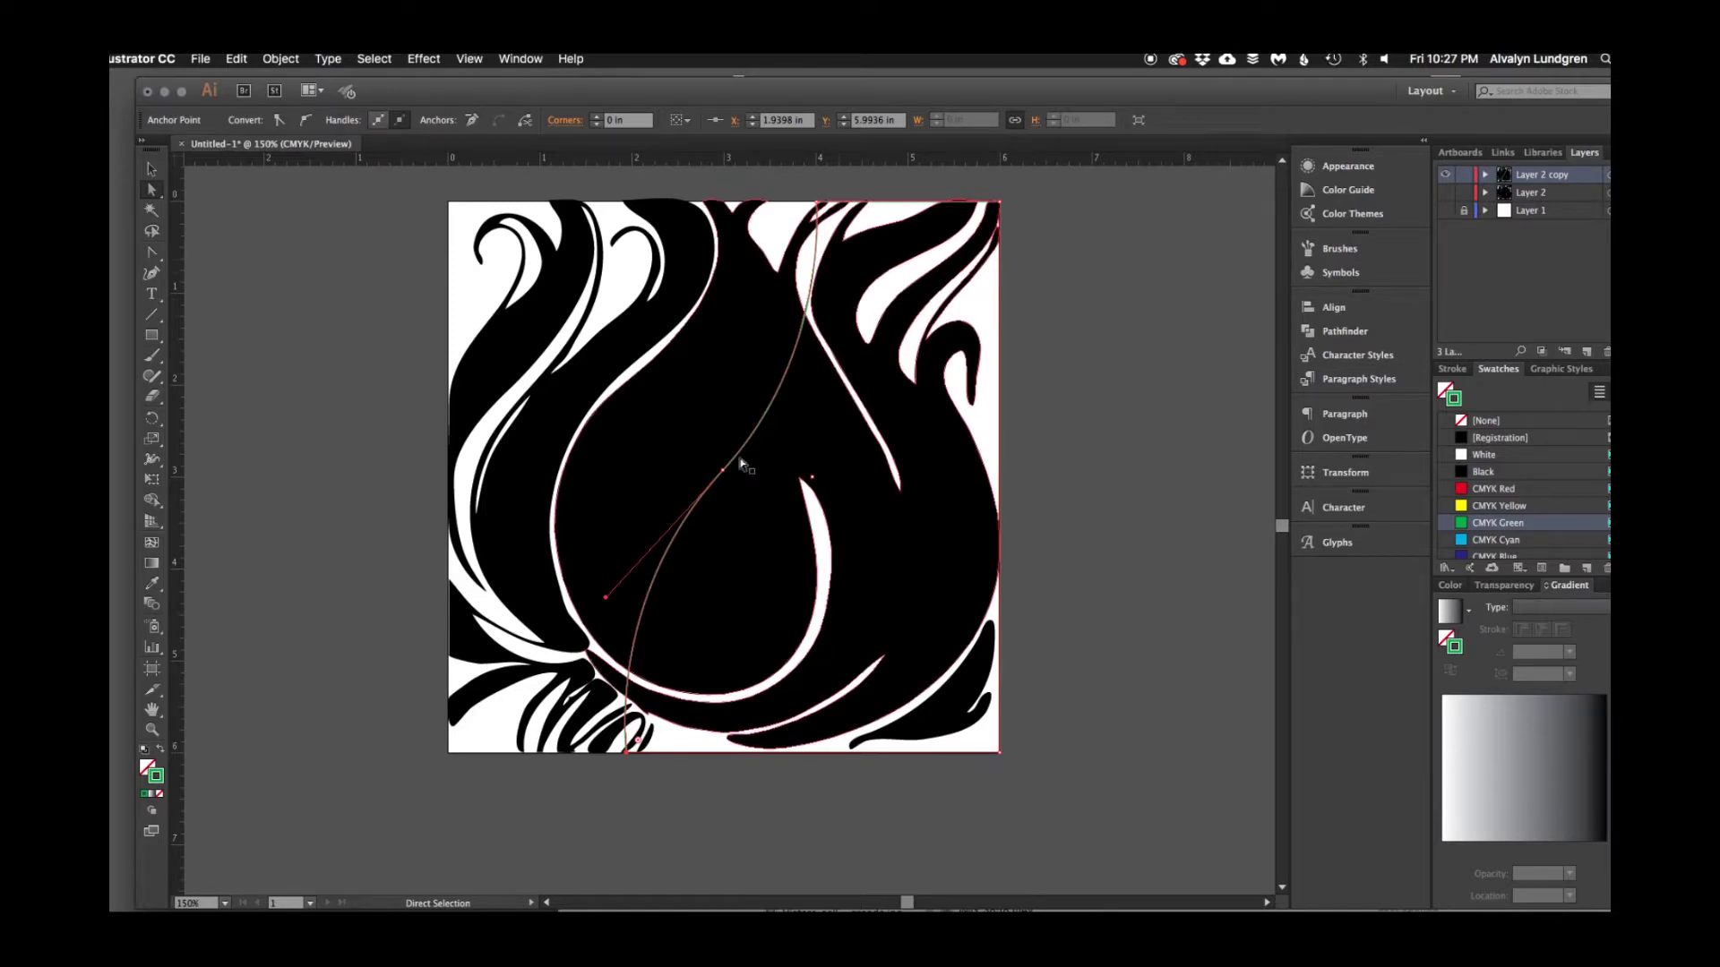
{"action": "left_click_drag", "start_coordinate": [606, 597], "coordinate": [603, 632]}
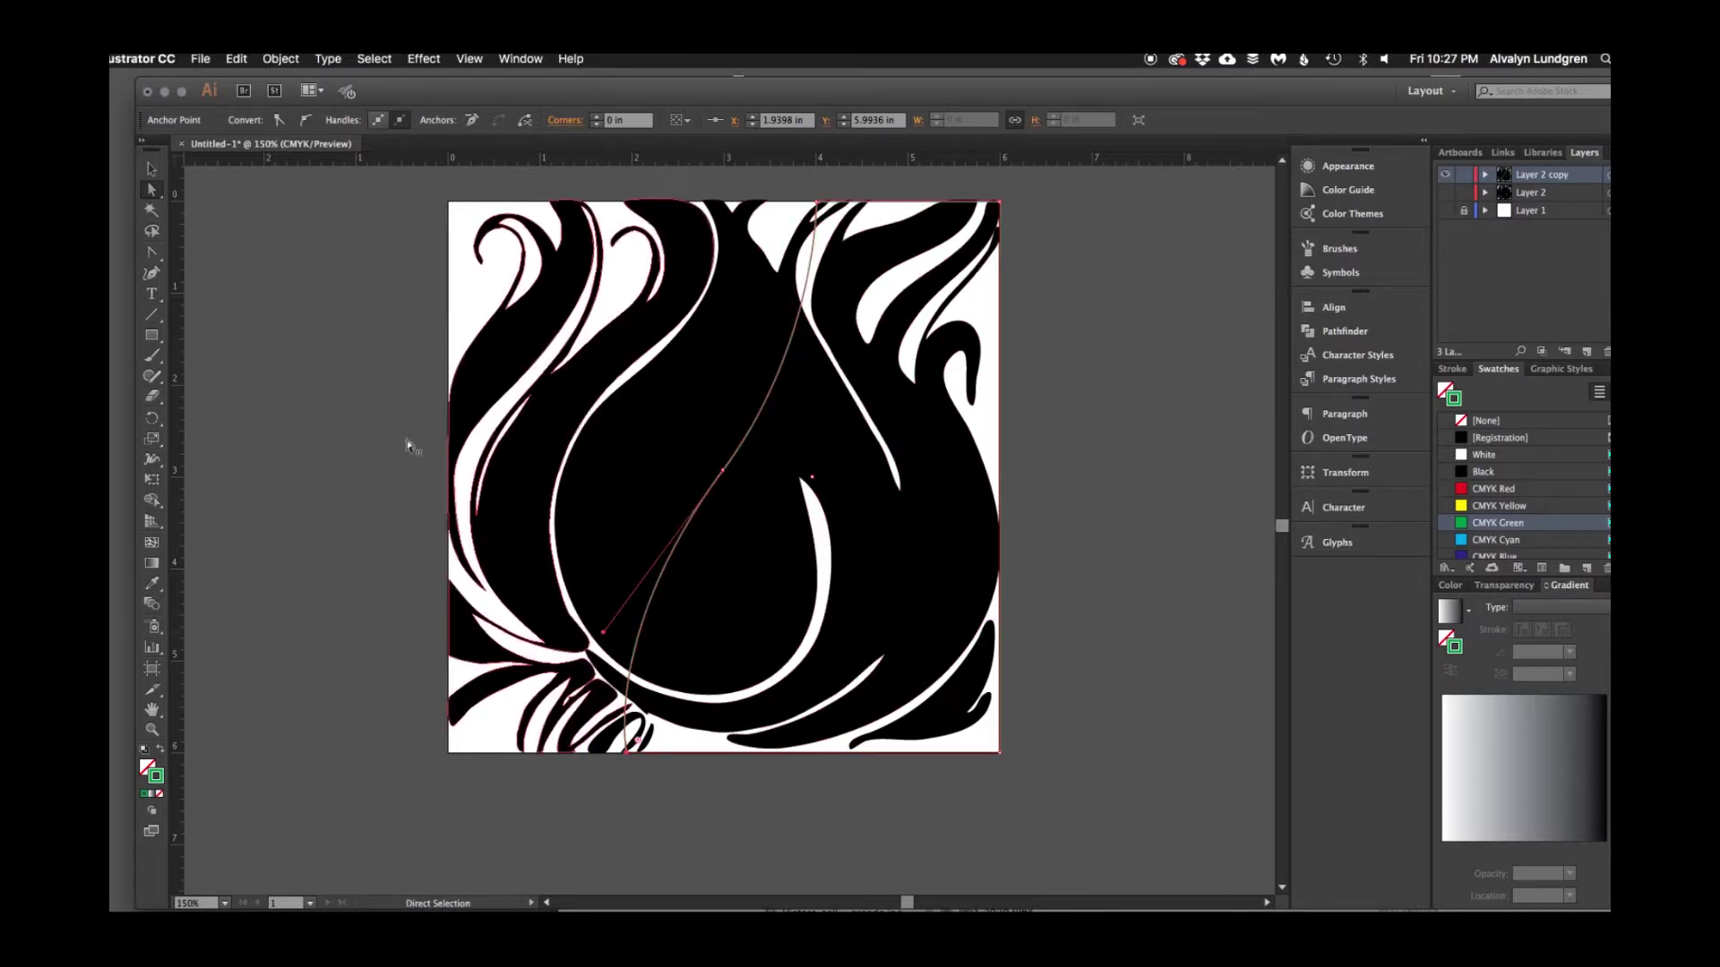
{"action": "key", "text": "v"}
{"action": "left_click", "coordinate": [361, 293]}
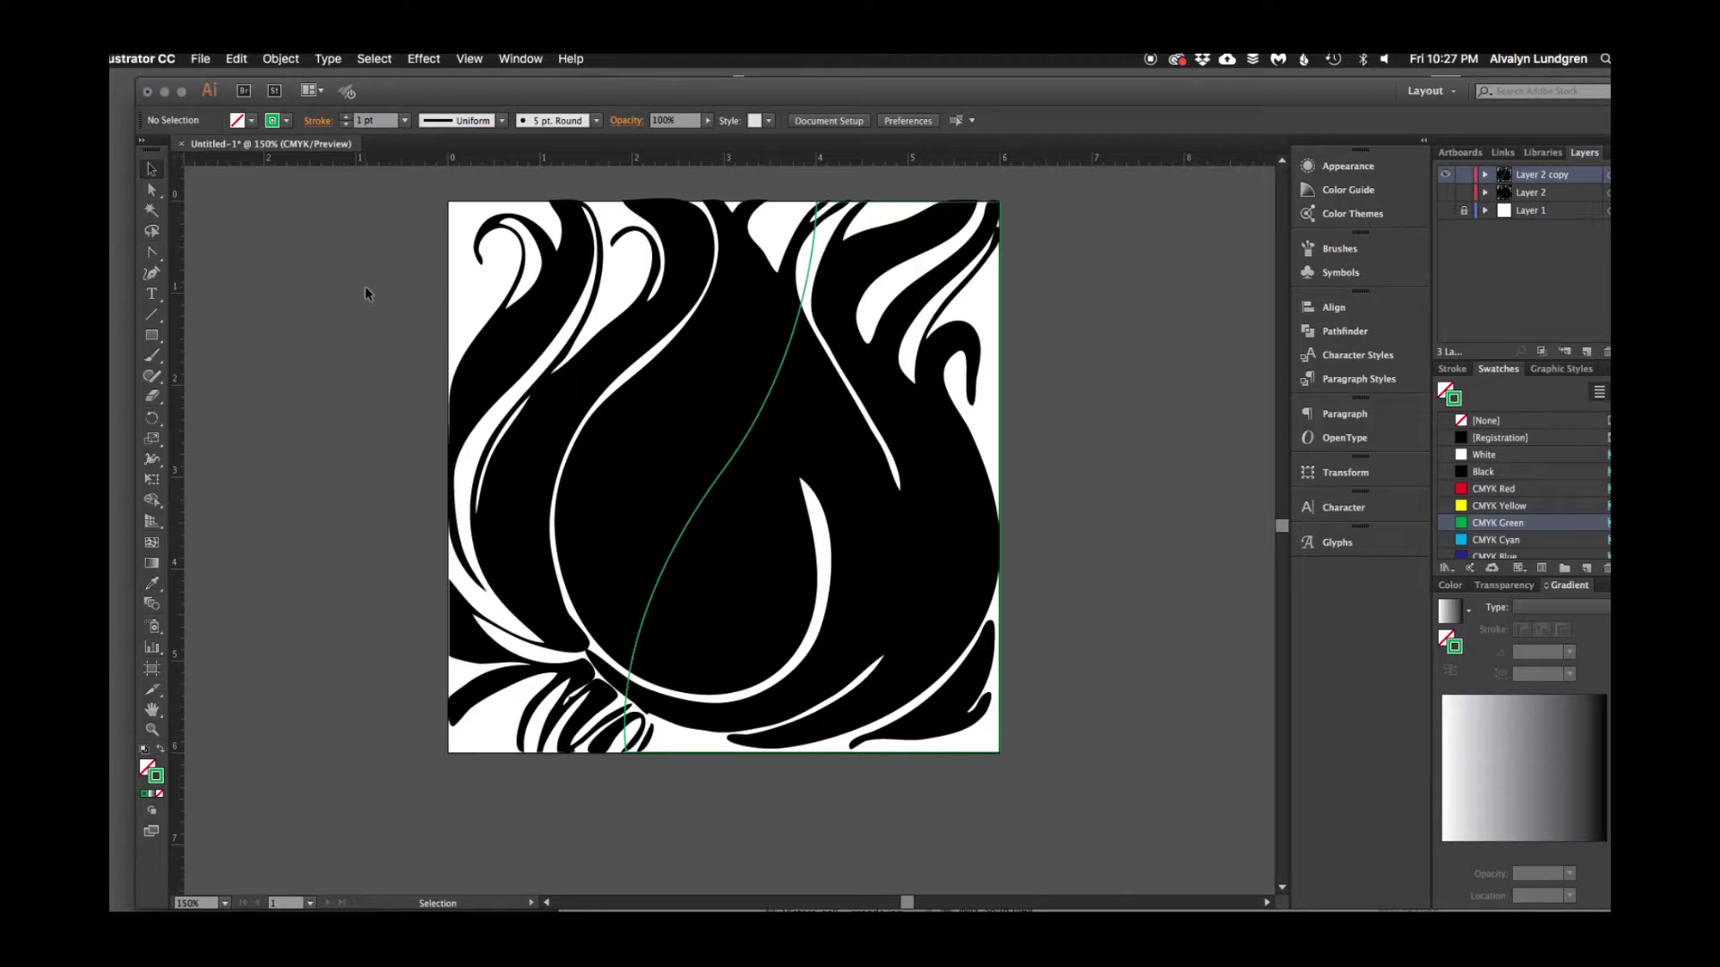
- Give the curved shape a CMYK Green fill and a [None] stroke
{"action": "left_click", "coordinate": [766, 410]}
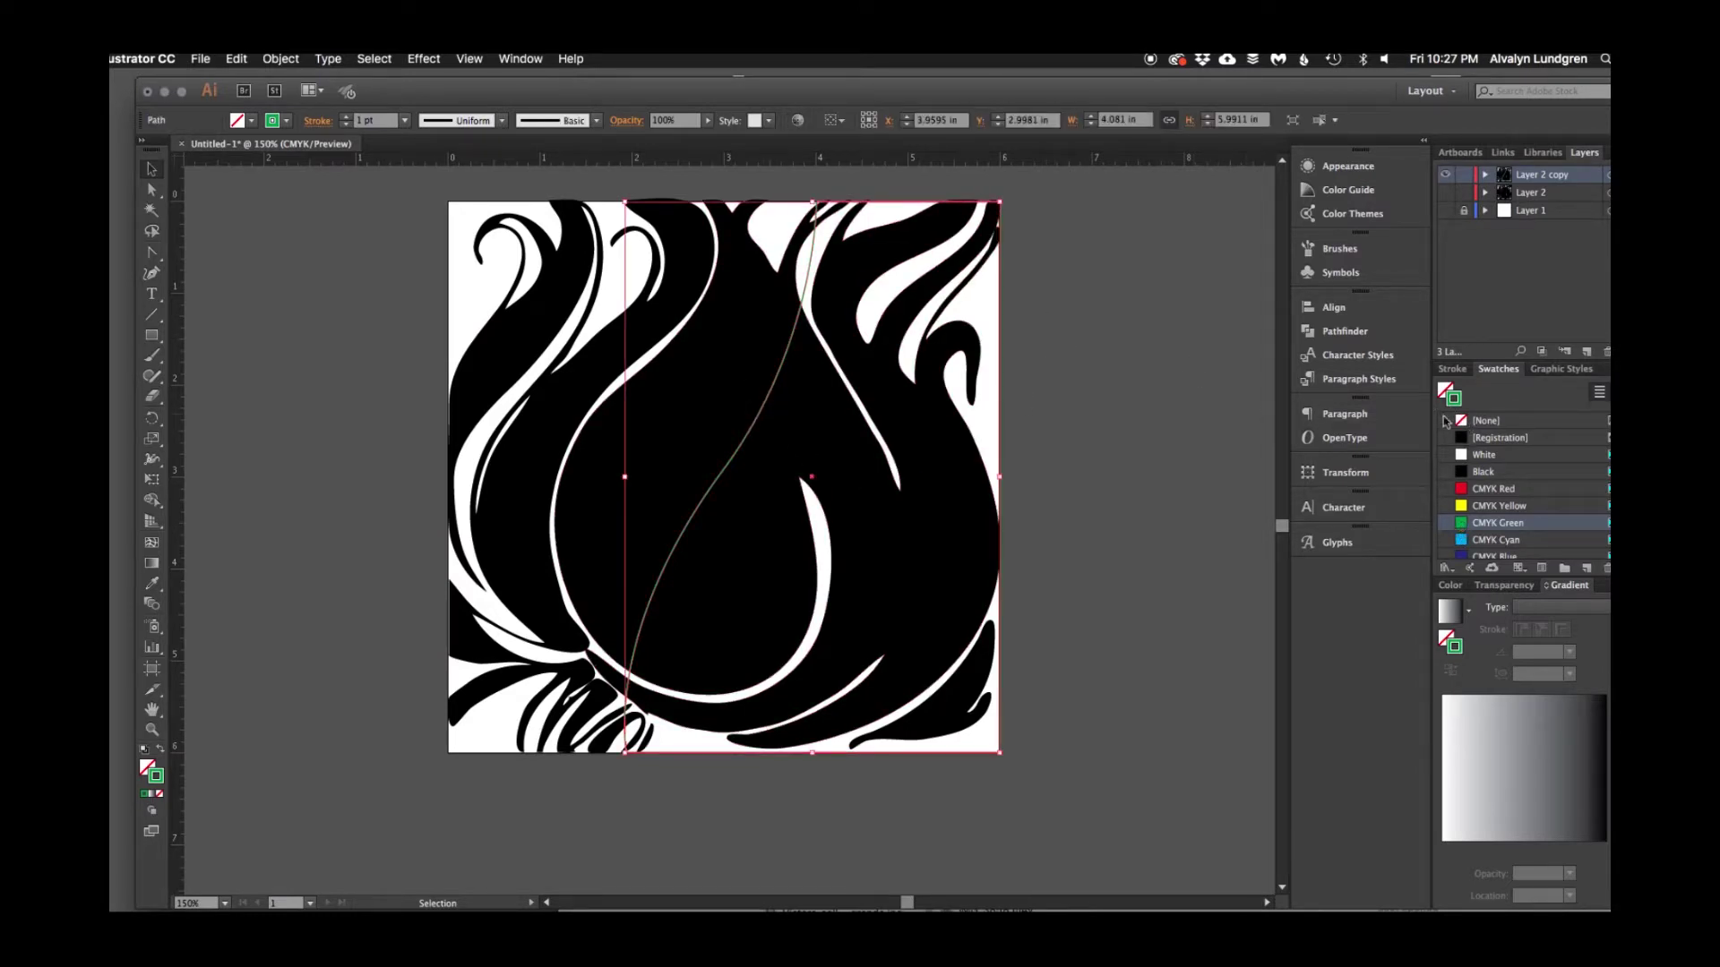
{"action": "left_click", "coordinate": [1462, 421]}
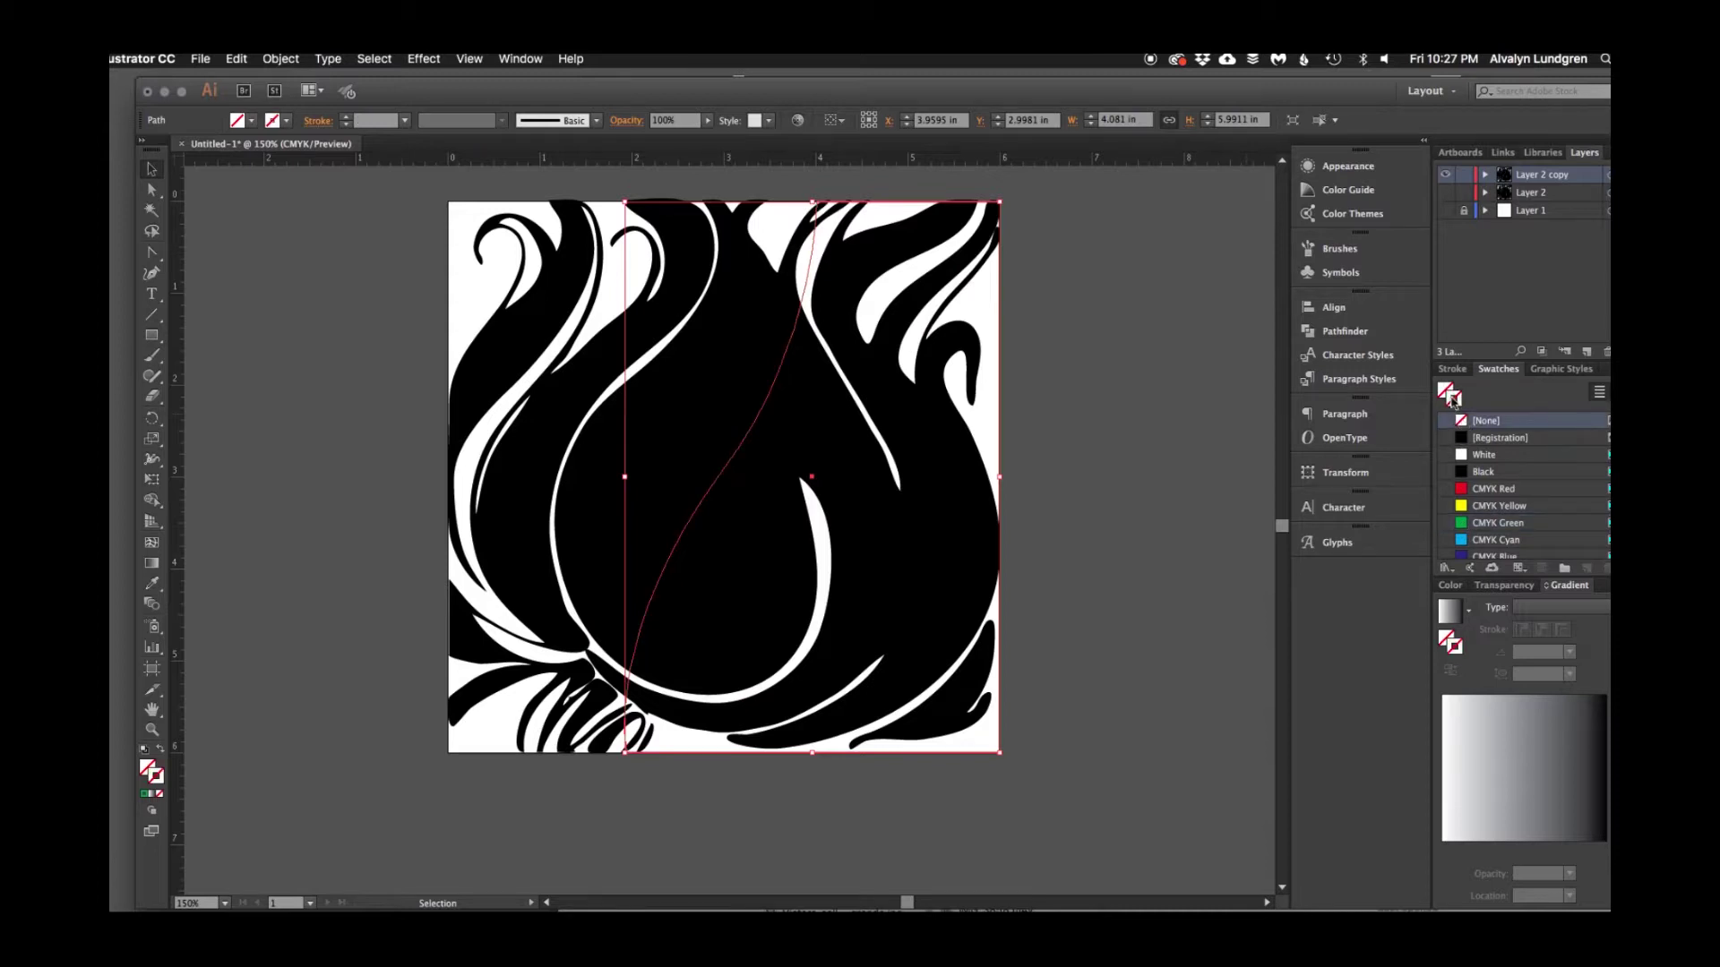
{"action": "left_click", "coordinate": [1464, 526]}
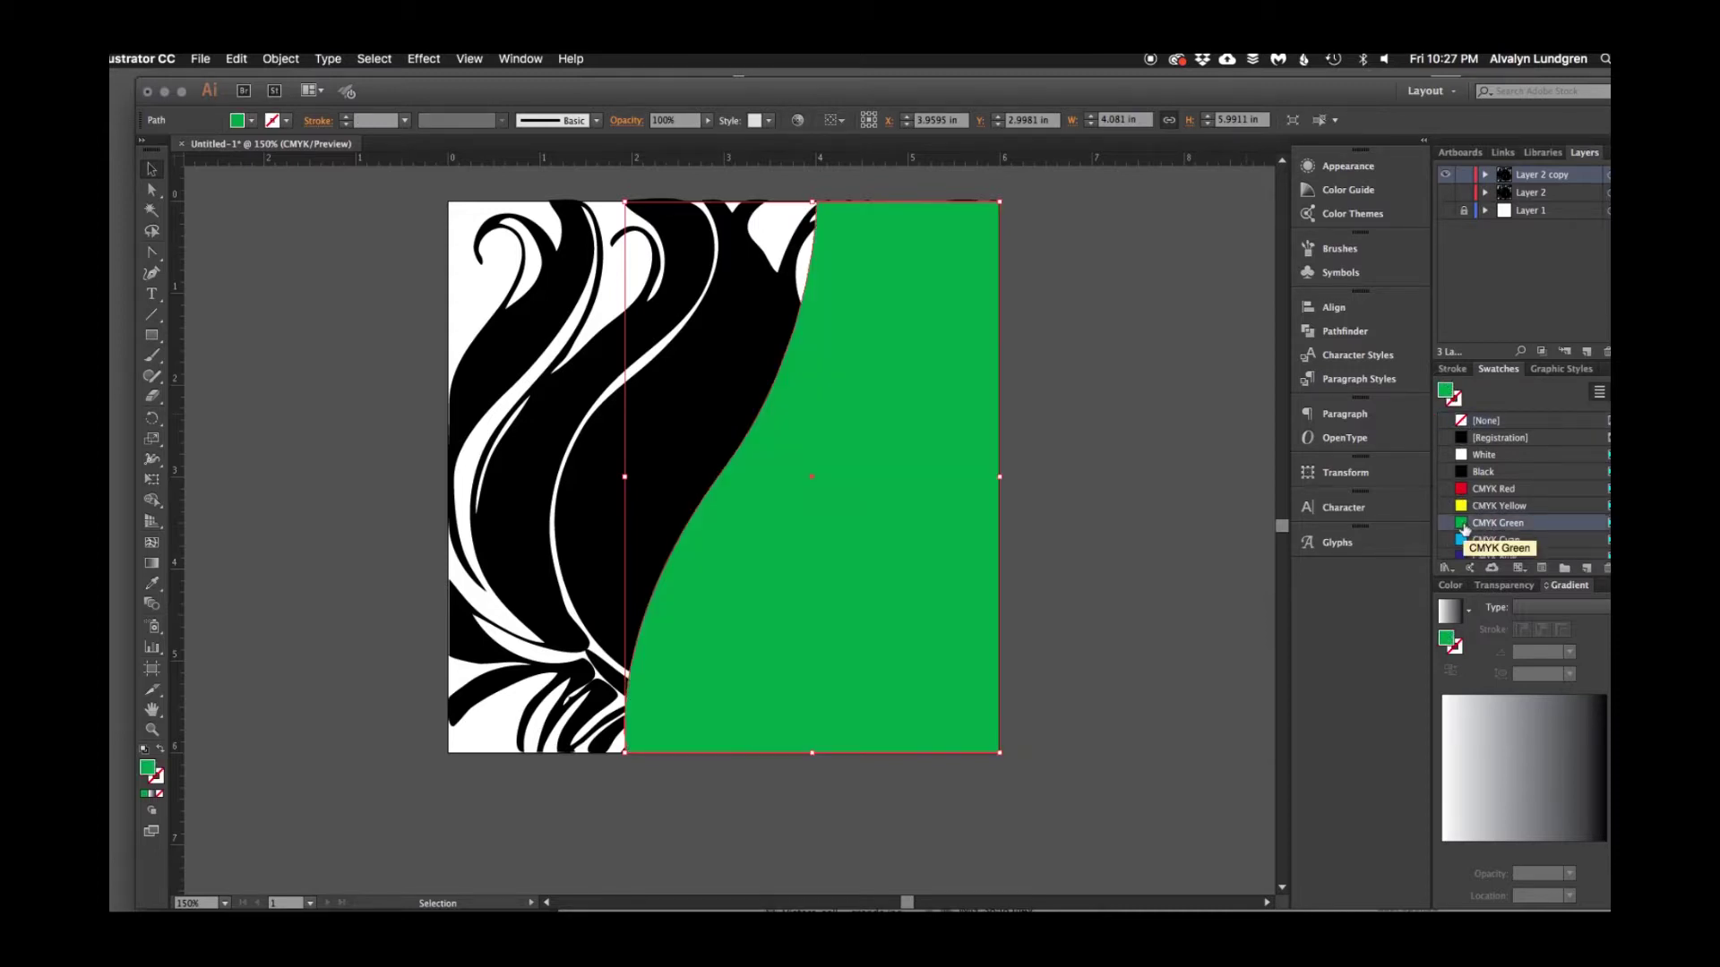
{"action": "left_click", "coordinate": [1148, 464]}
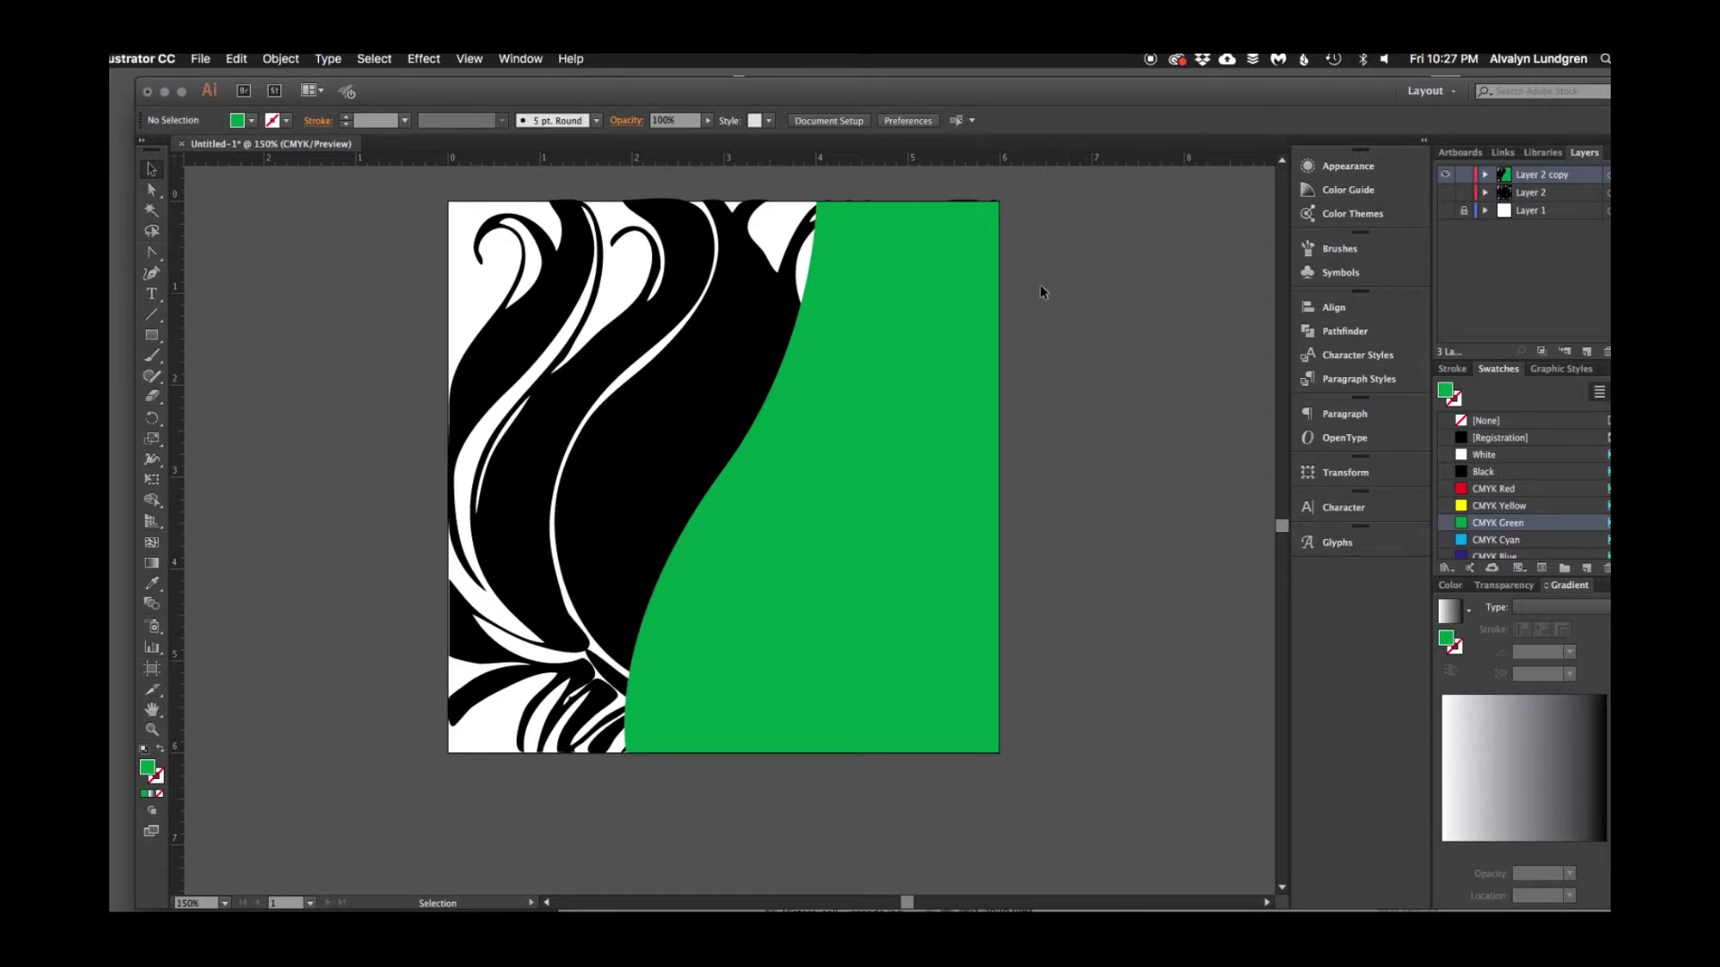
{"action": "left_click", "coordinate": [151, 172]}
- Select the black garlic artwork and the green shape together and apply Pathfinder Divide
{"action": "left_click", "coordinate": [591, 457]}
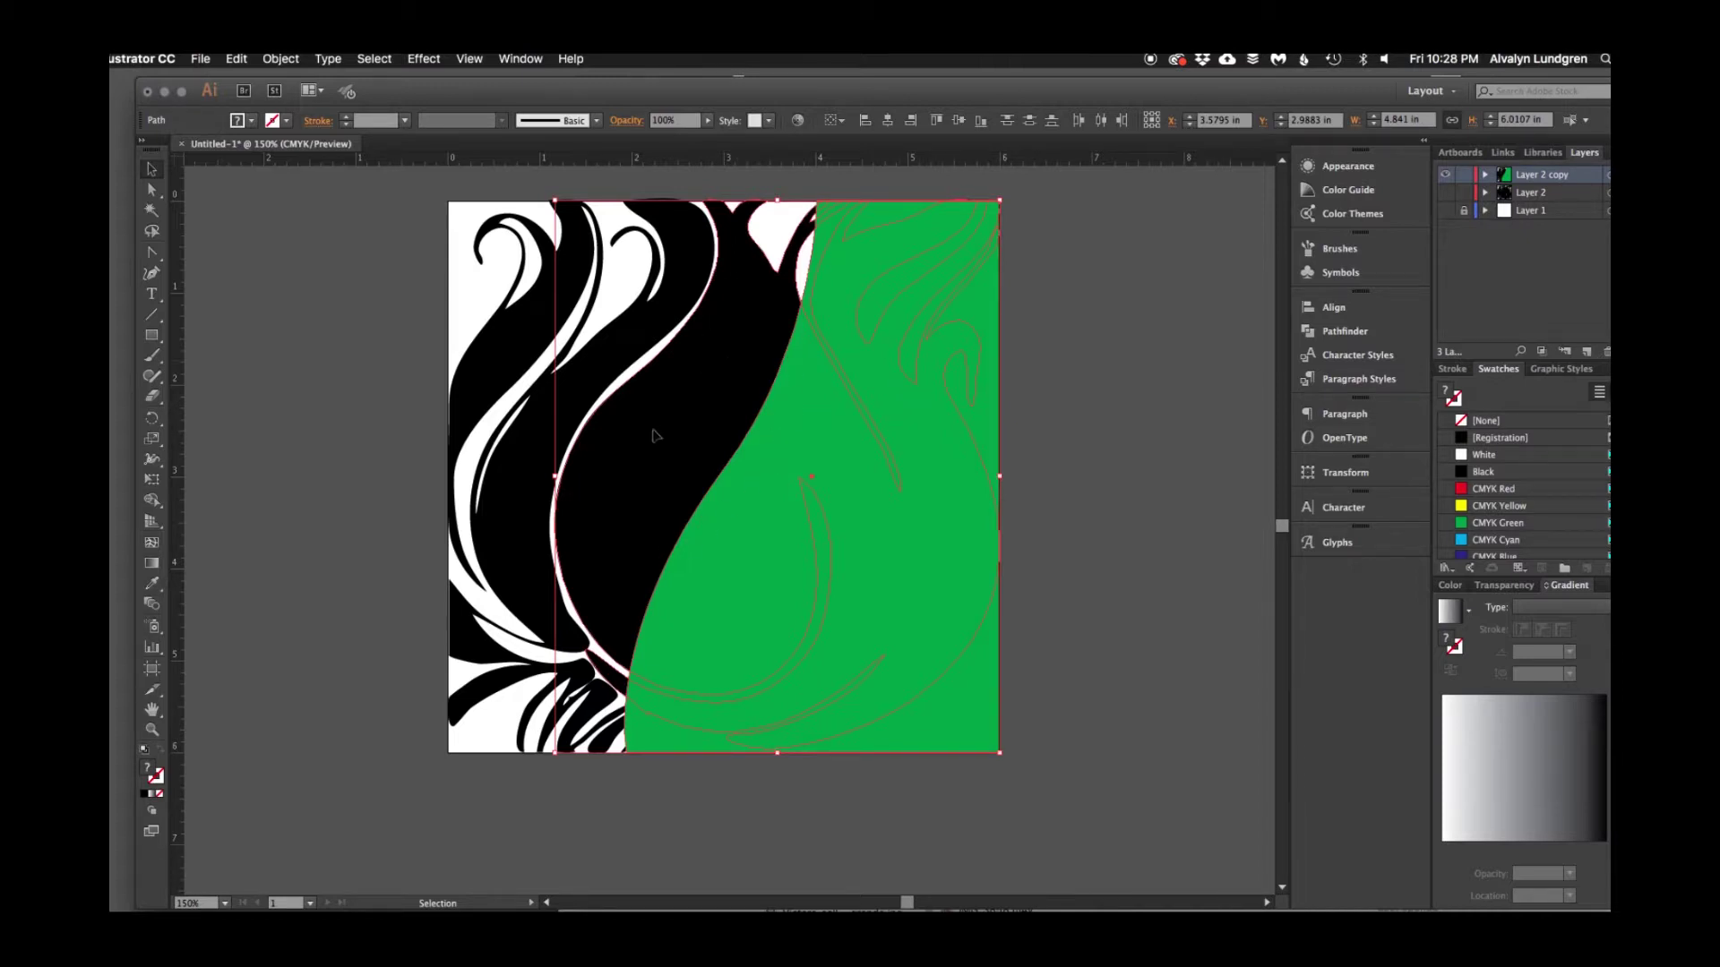
{"action": "left_click", "coordinate": [1209, 343]}
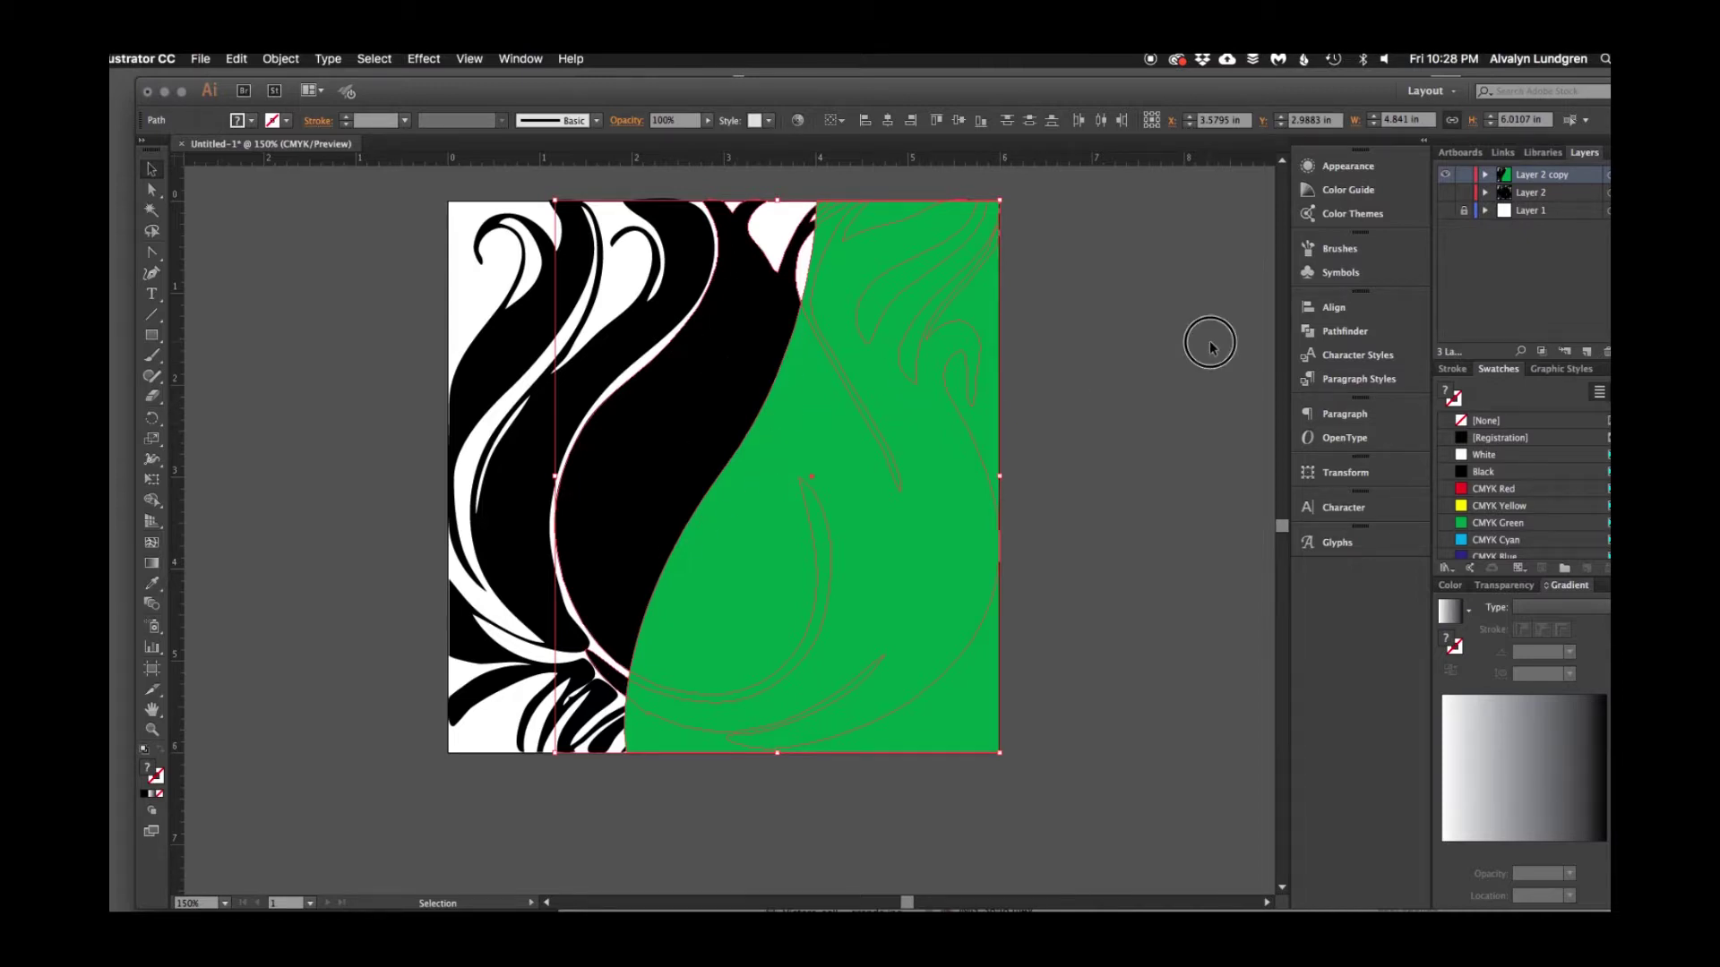
{"action": "left_click", "coordinate": [653, 468]}
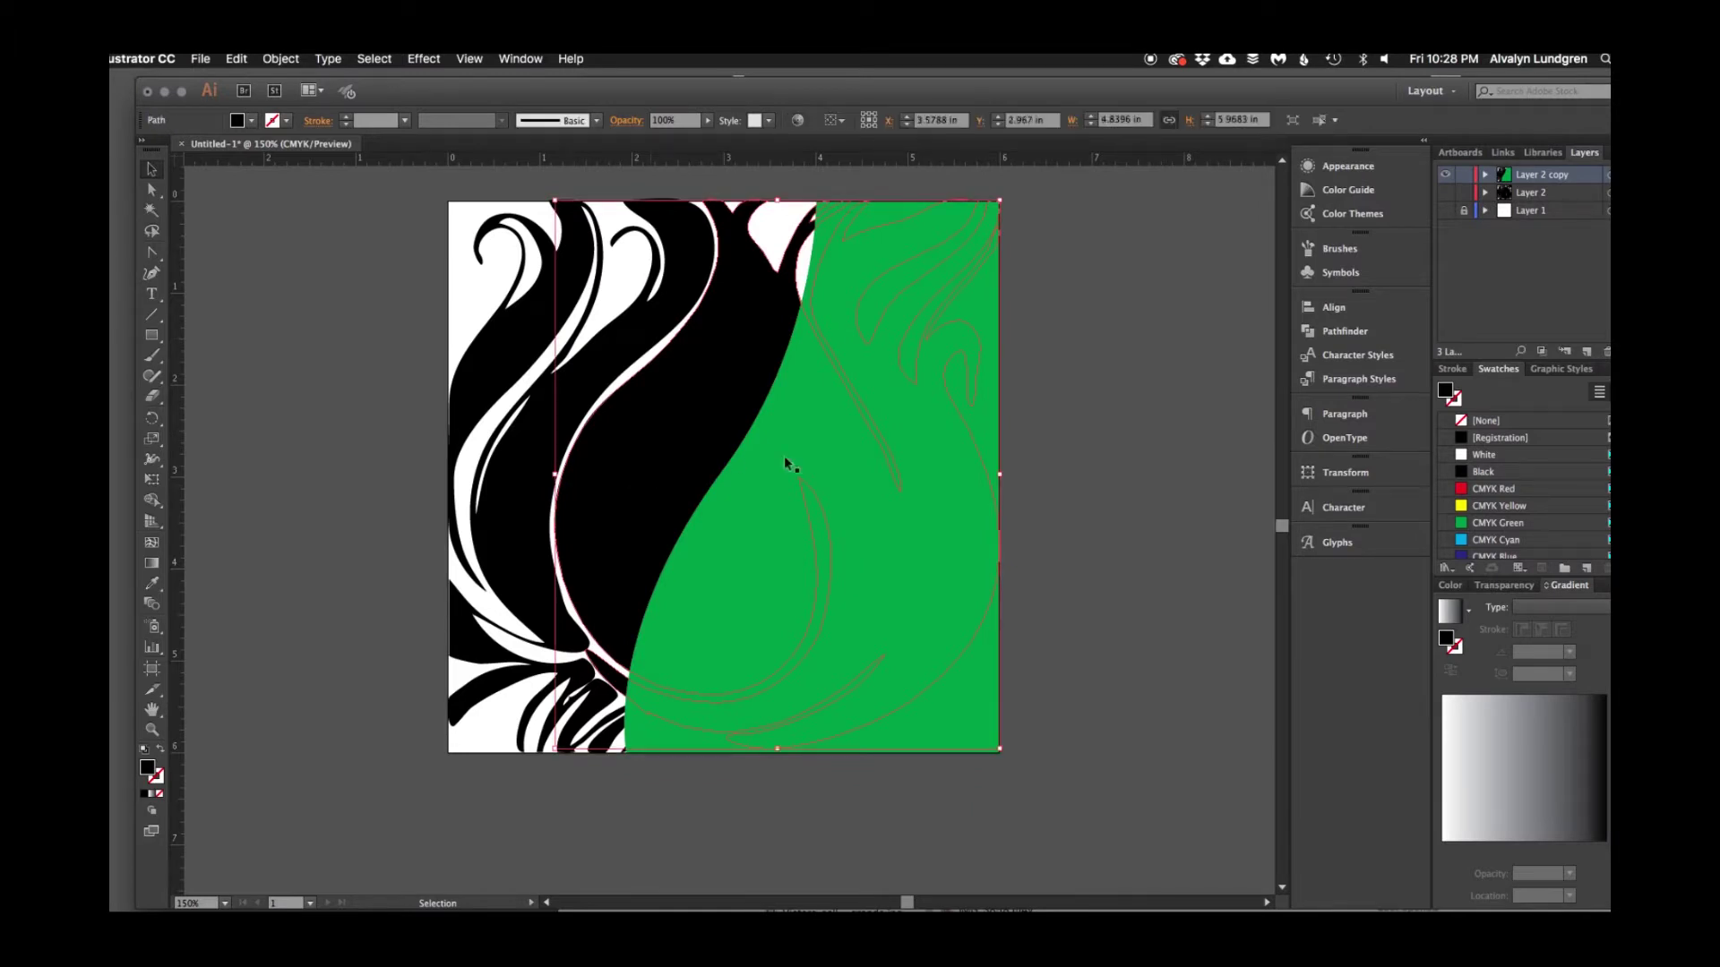
{"action": "left_click", "coordinate": [981, 450], "text": "shift"}
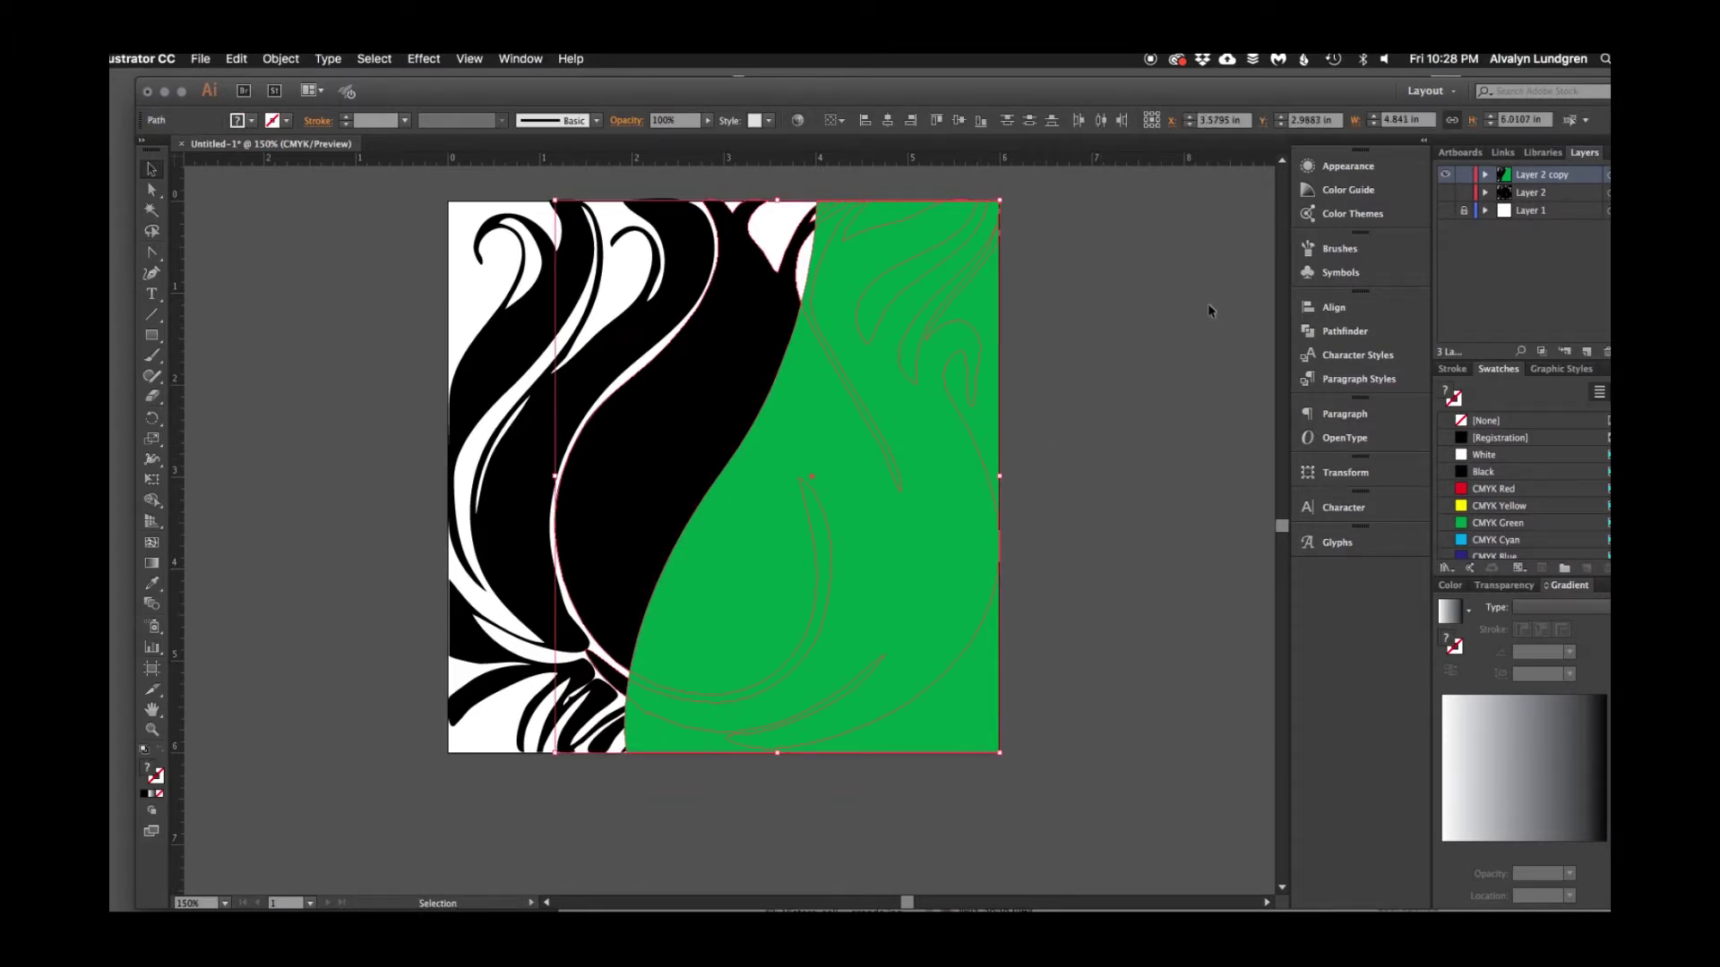
{"action": "left_click", "coordinate": [1346, 331]}
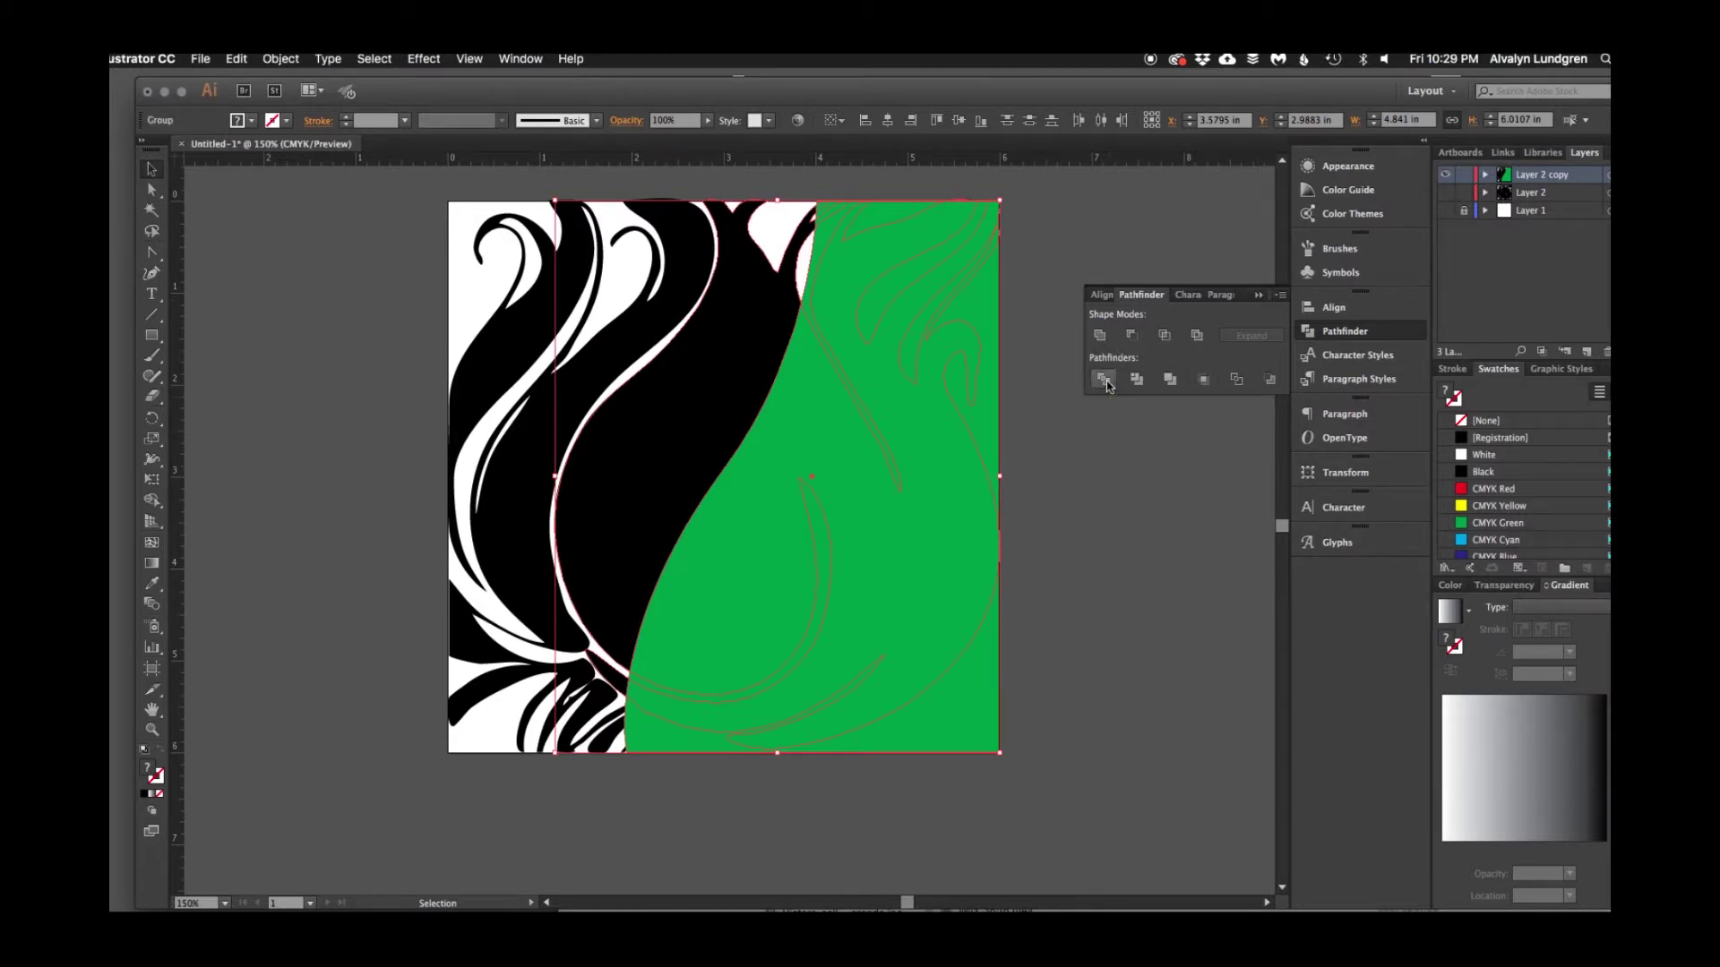
{"action": "left_click", "coordinate": [1107, 385]}
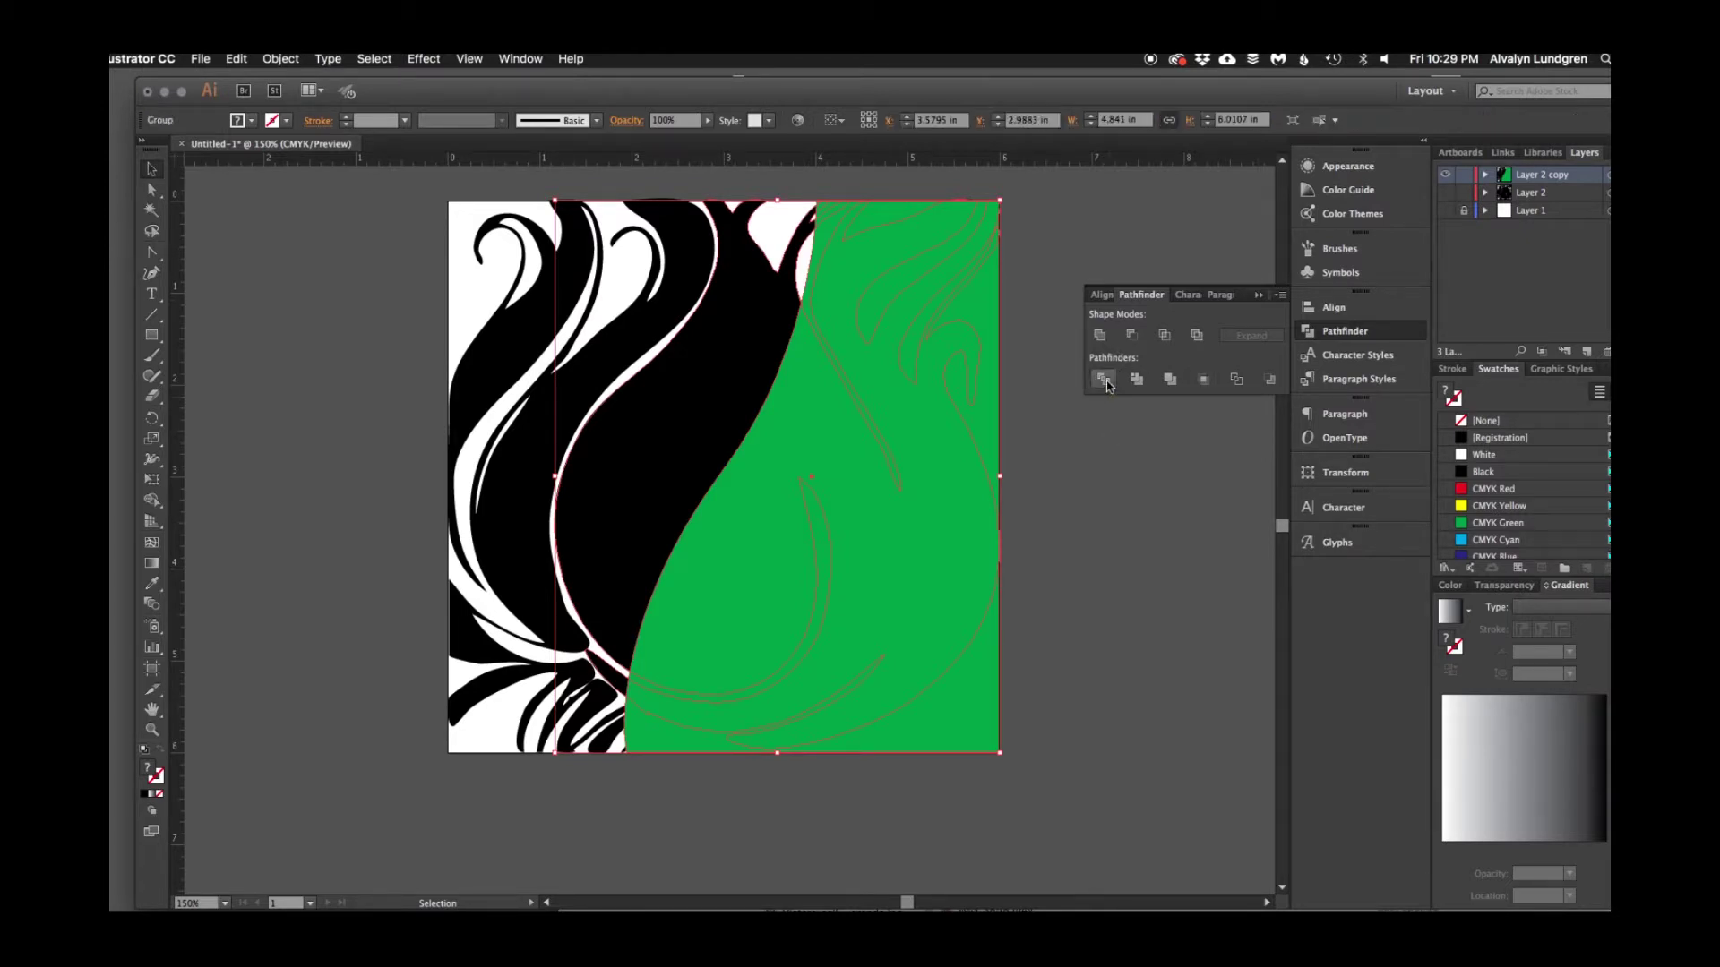
- Ungroup the divided pieces and fill the large green background piece with black
{"action": "right_click", "coordinate": [950, 501]}
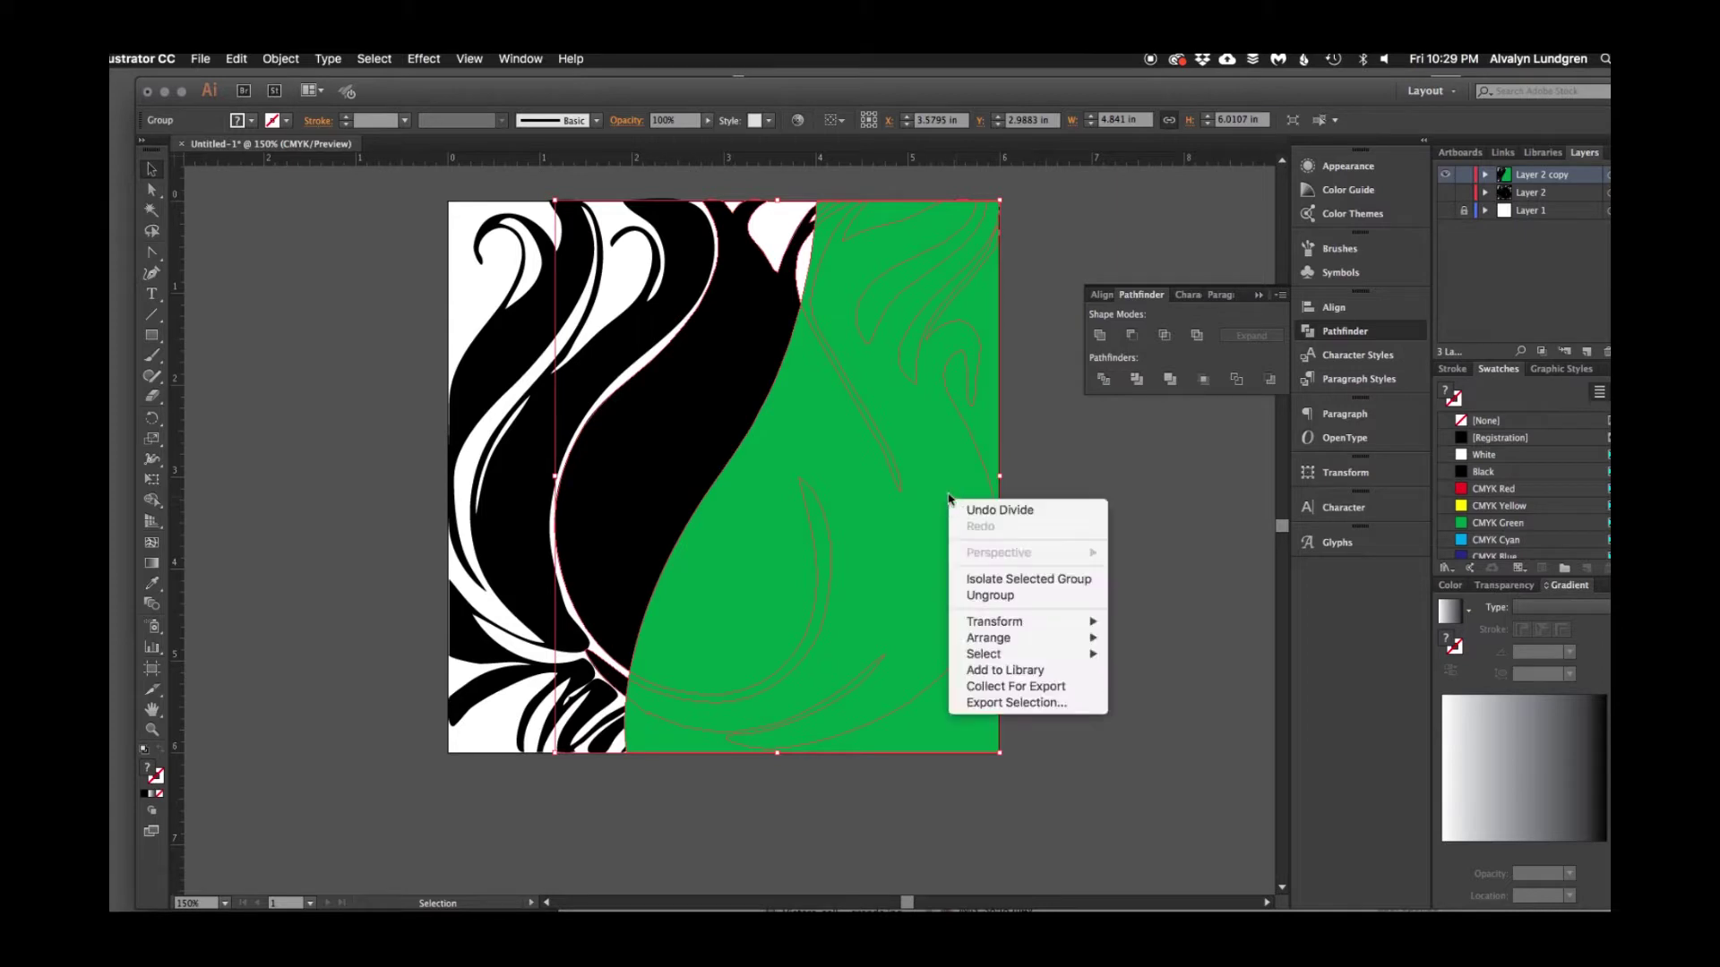
{"action": "left_click", "coordinate": [990, 596]}
{"action": "left_click", "coordinate": [1120, 550]}
{"action": "left_click", "coordinate": [939, 482]}
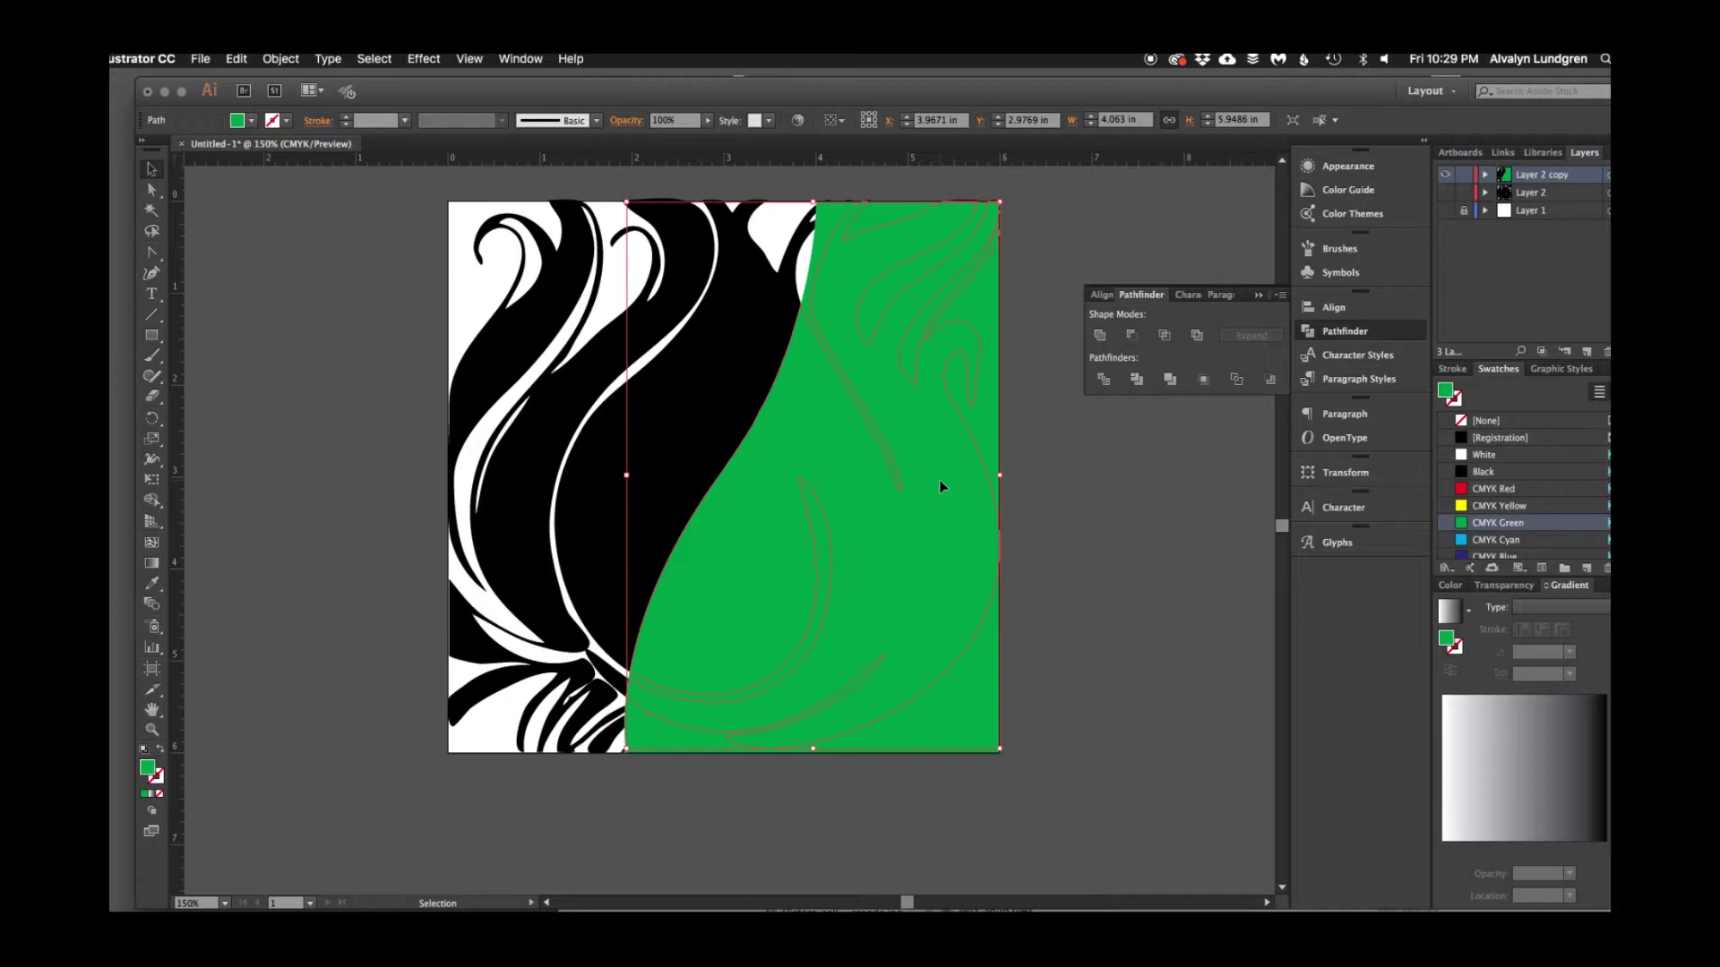
{"action": "left_click_drag", "start_coordinate": [986, 441], "coordinate": [1017, 448]}
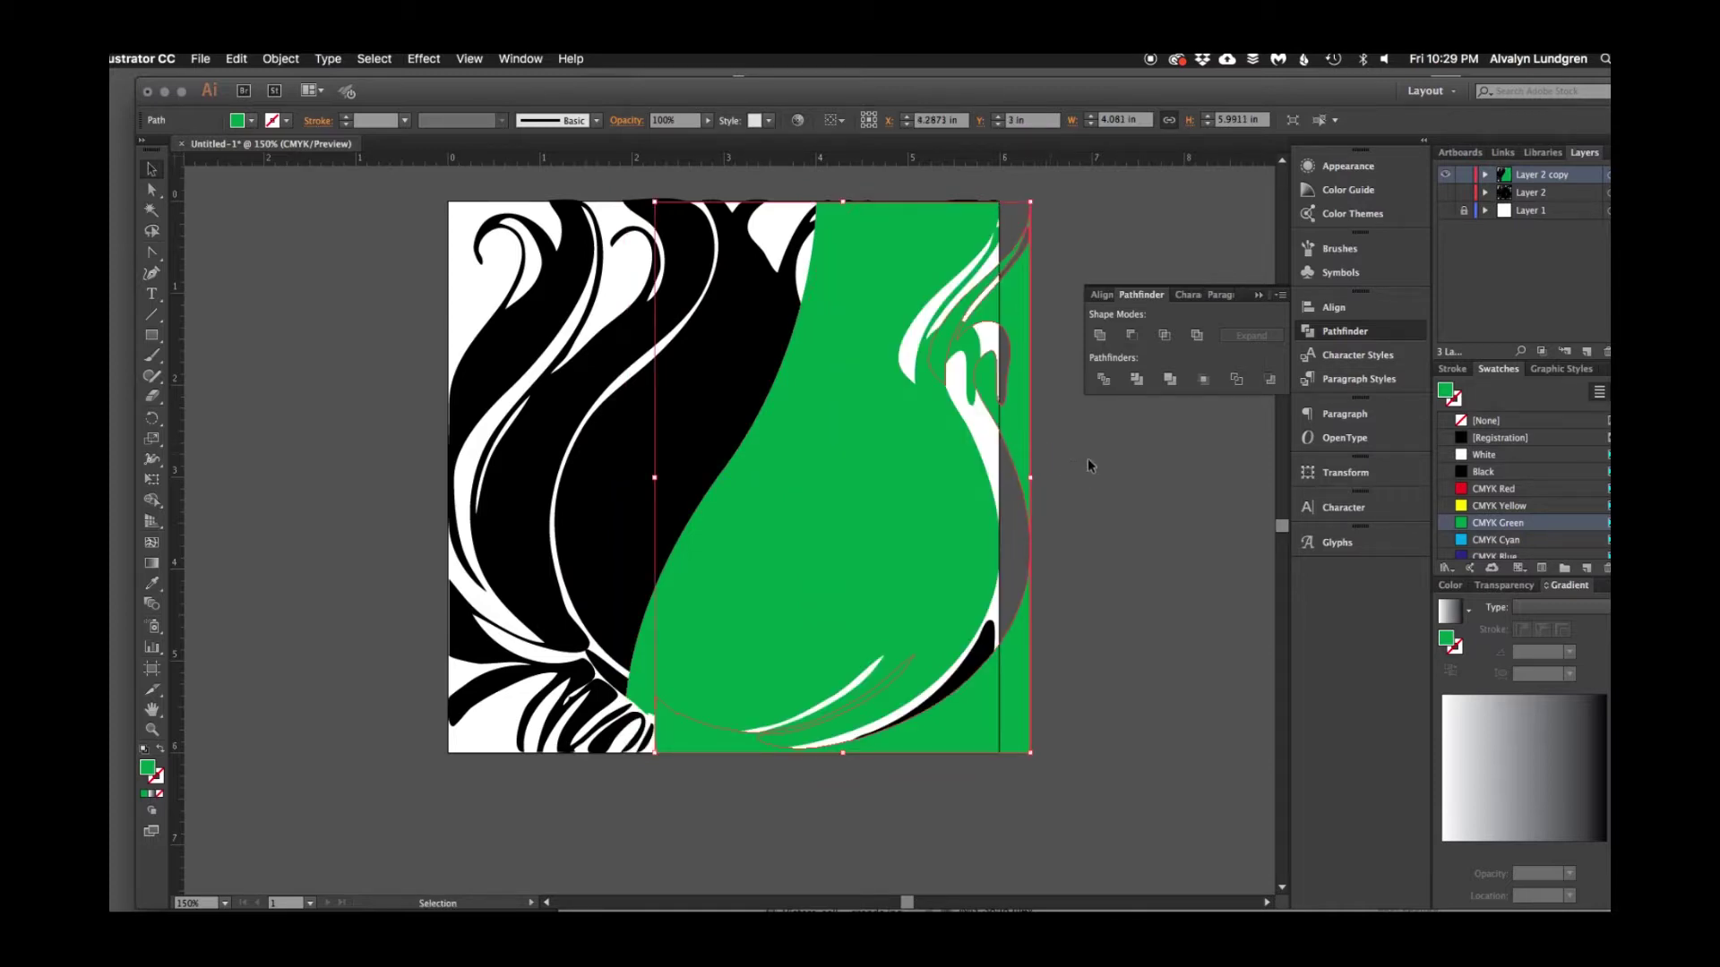
{"action": "key", "text": "super+z"}
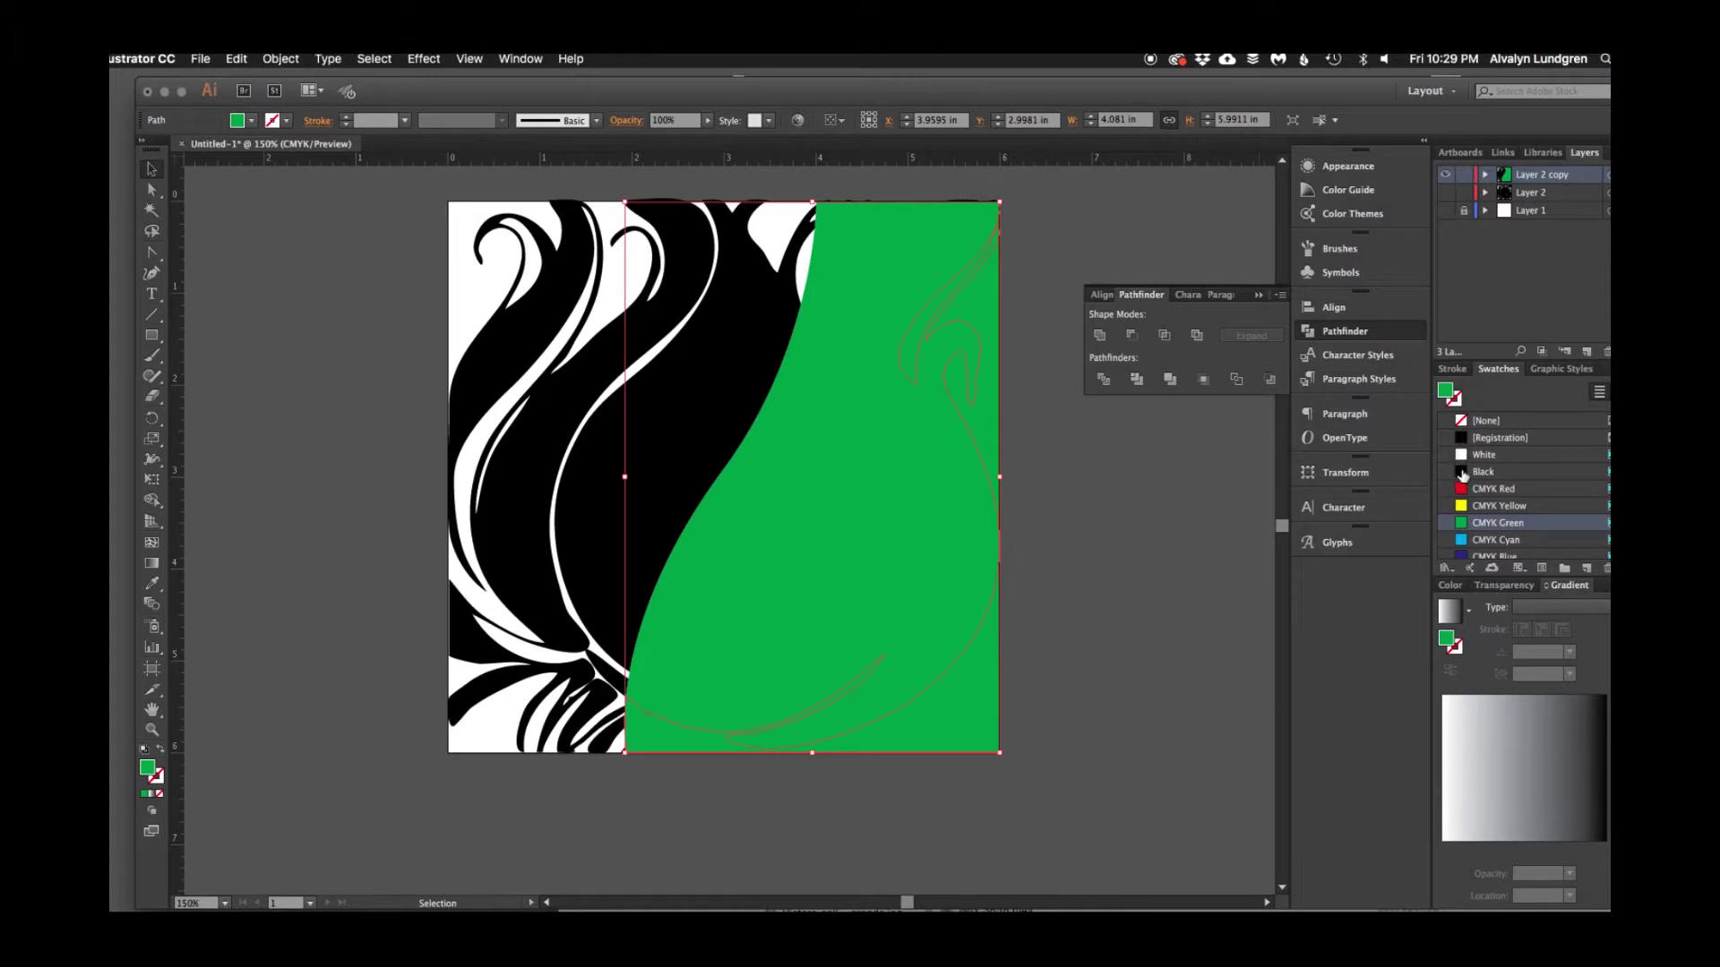
{"action": "left_click", "coordinate": [1462, 475]}
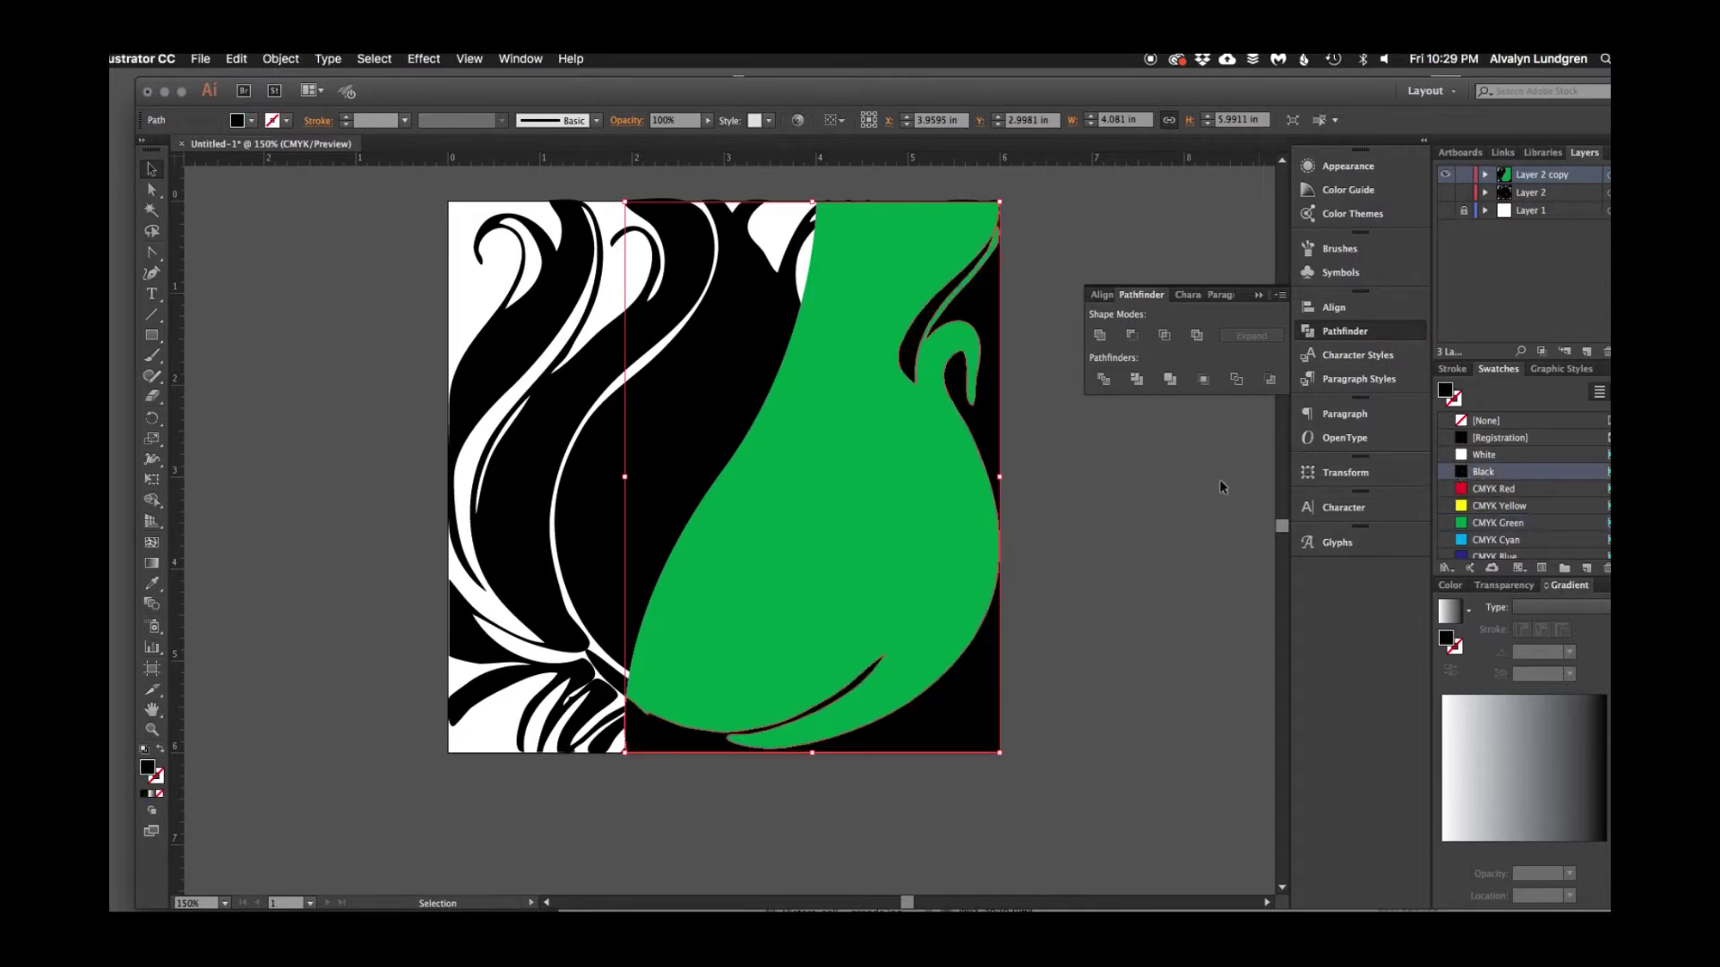
{"action": "left_click", "coordinate": [1151, 480]}
- Fill the garlic bulb piece white and the green leaf pieces and lower stroke black
{"action": "left_click", "coordinate": [952, 499]}
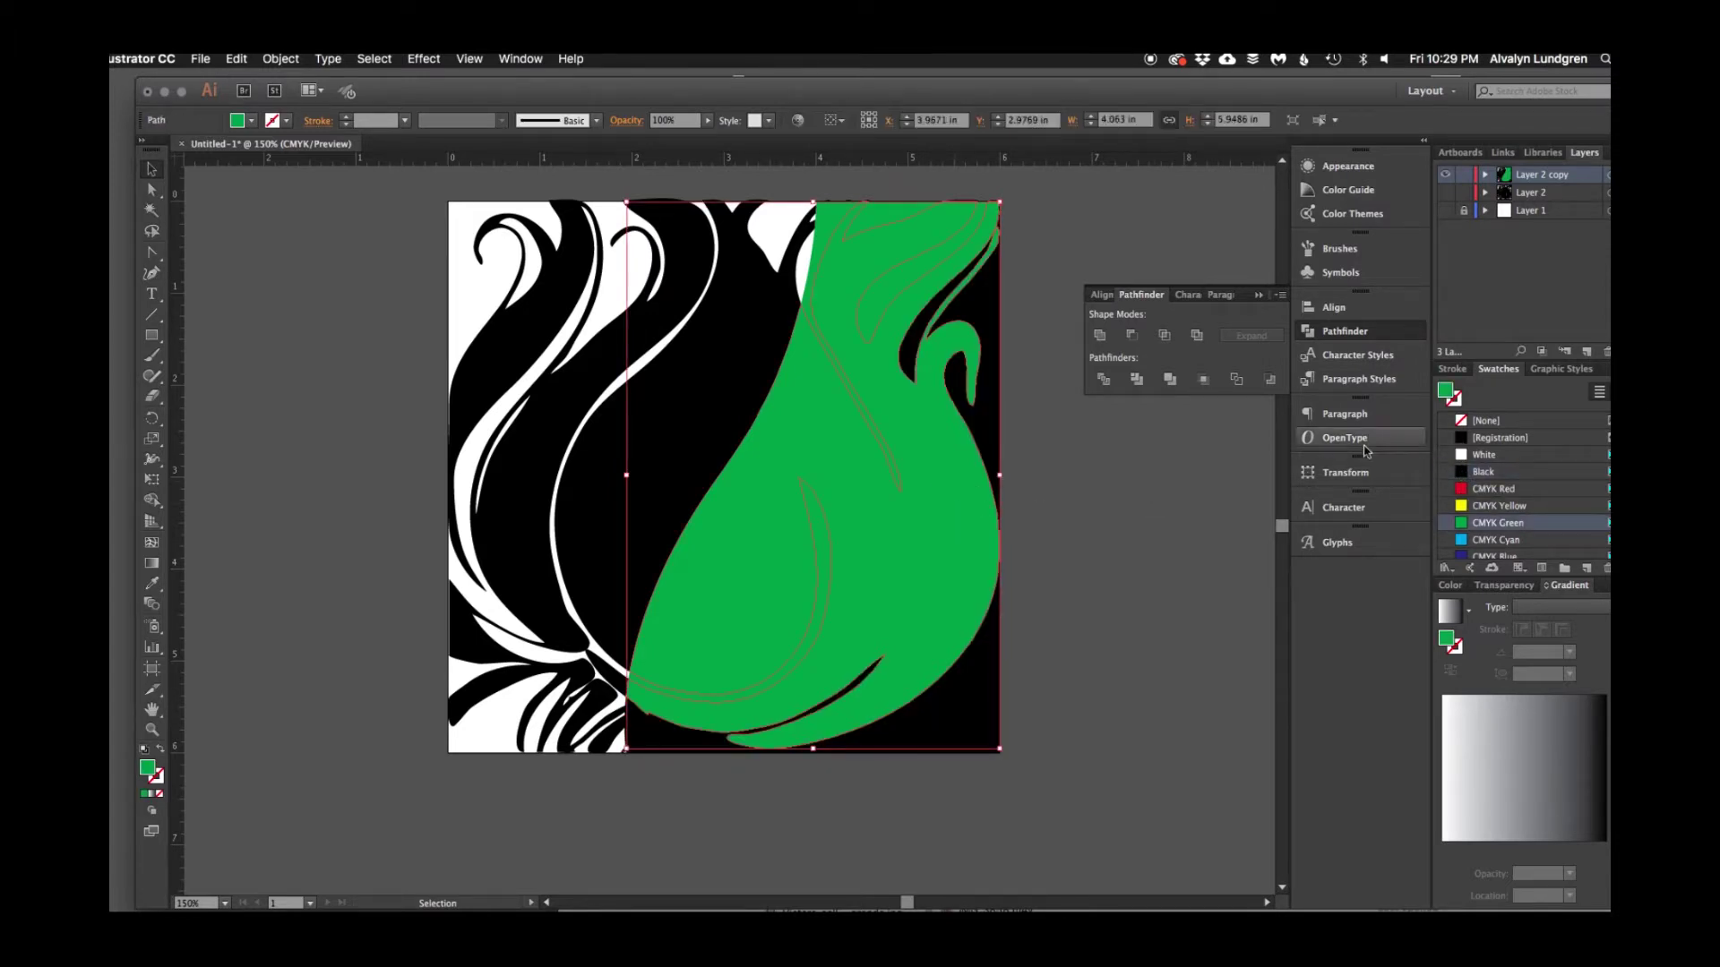
{"action": "left_click", "coordinate": [1461, 455]}
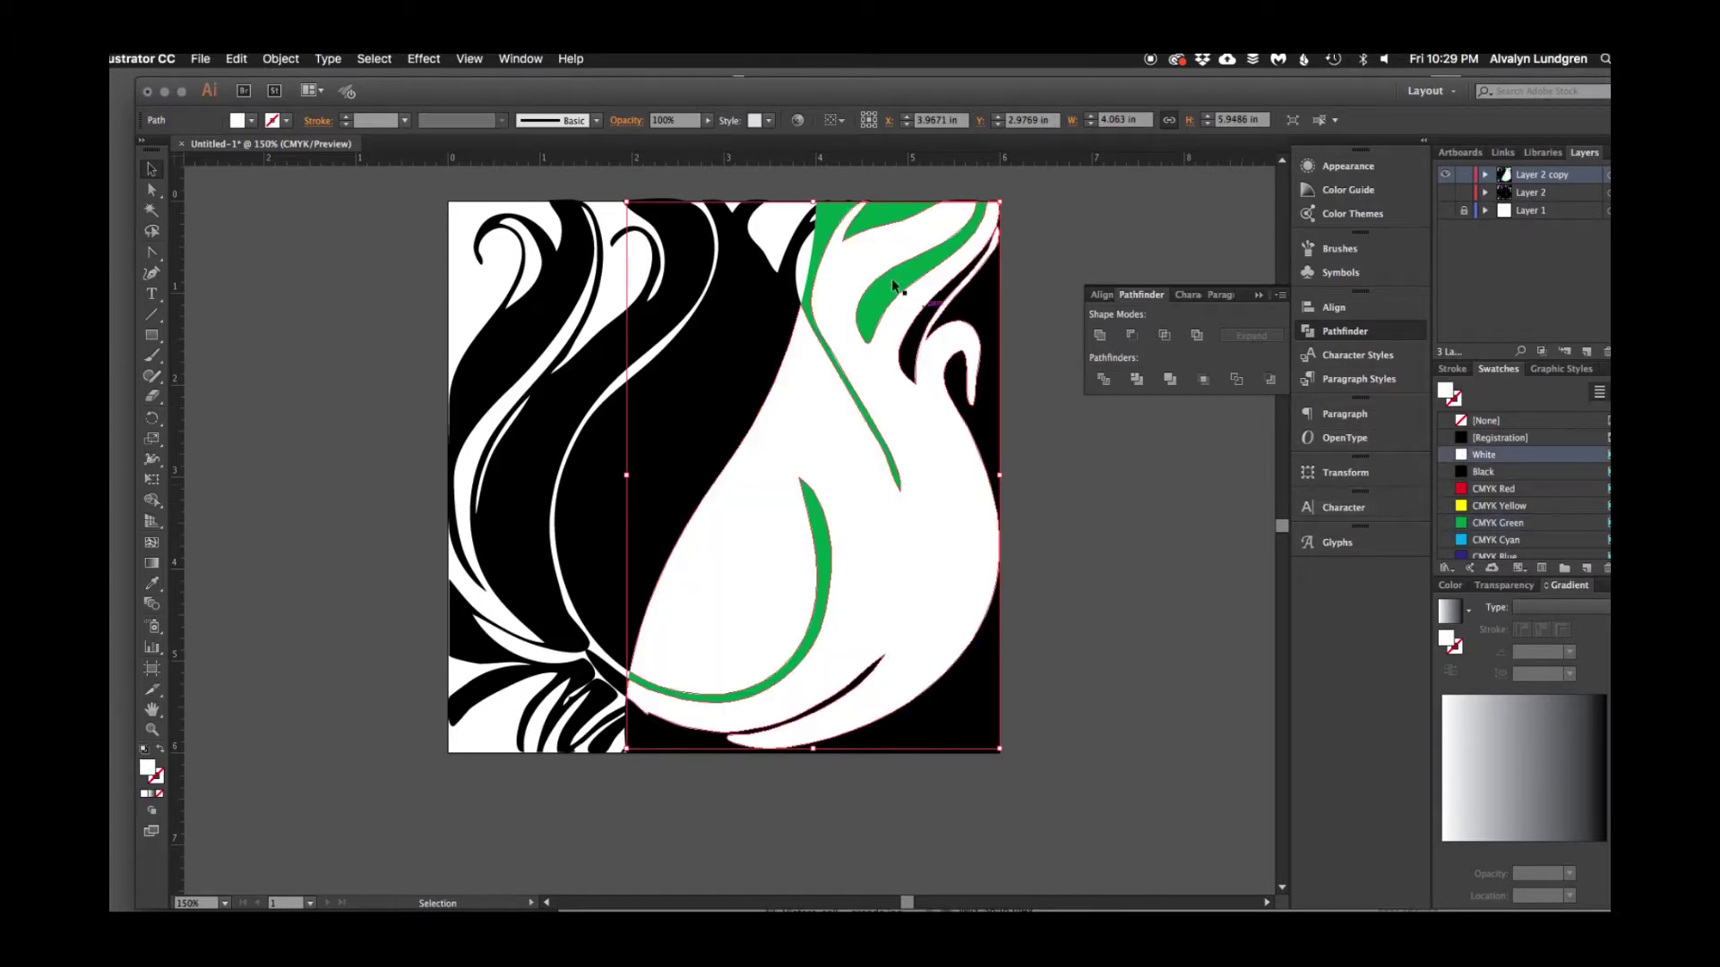
{"action": "left_click", "coordinate": [873, 220]}
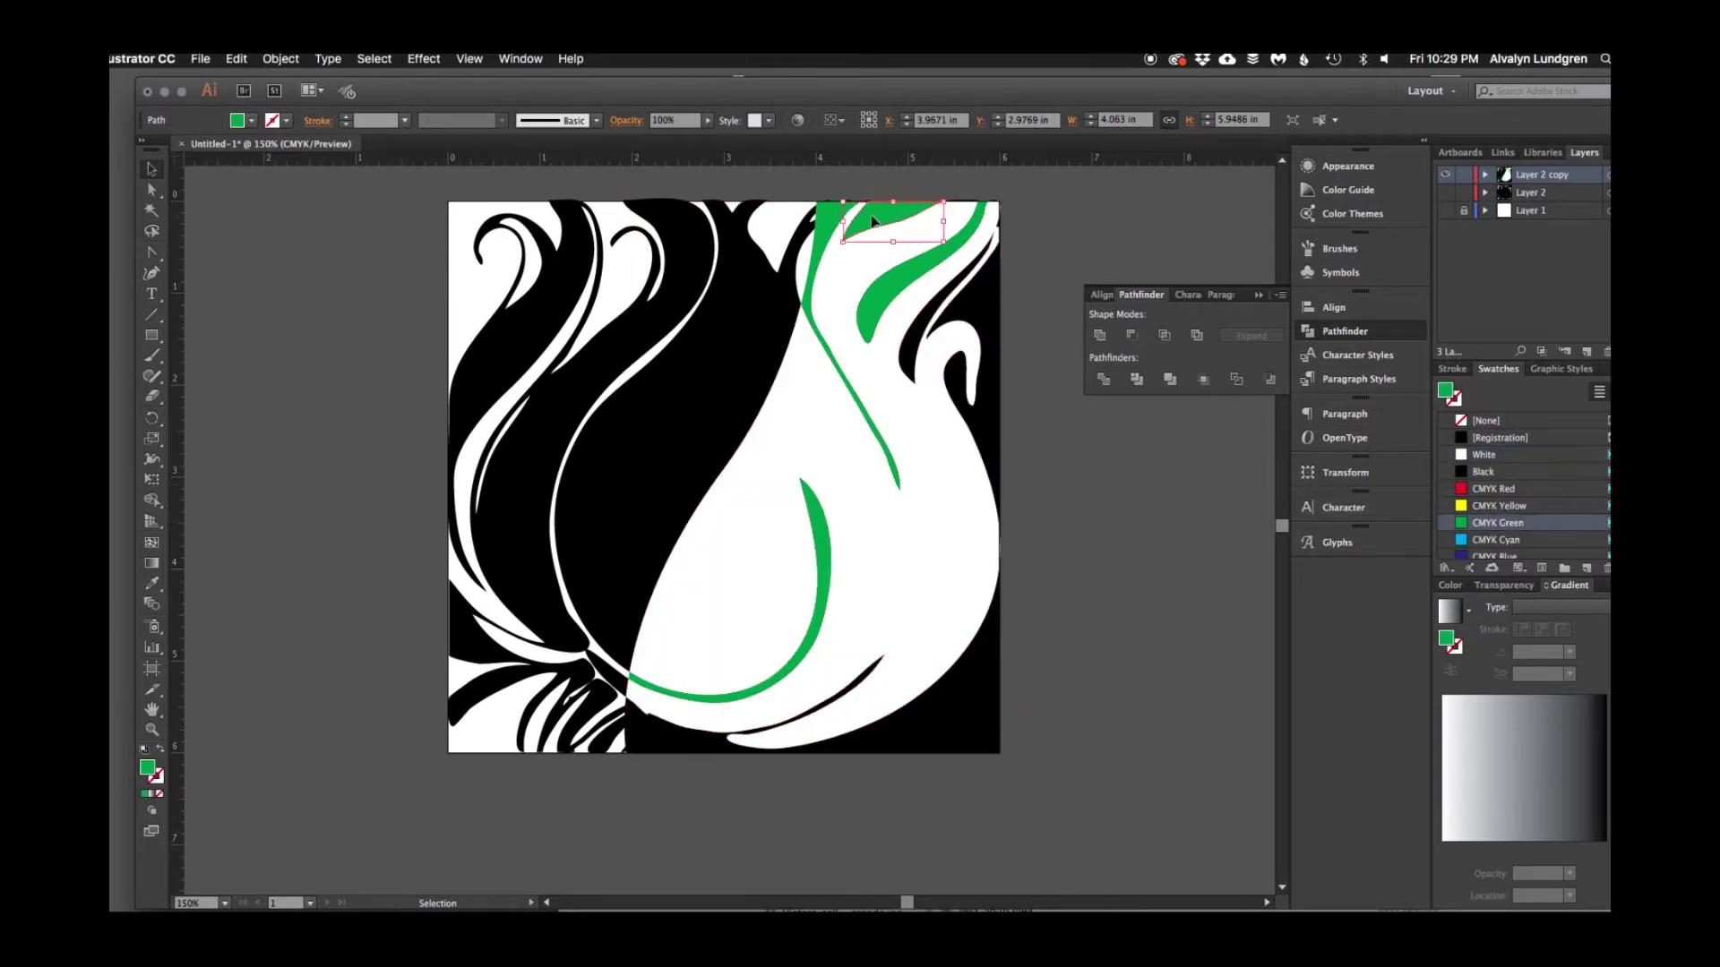
{"action": "left_click", "coordinate": [822, 248], "text": "shift"}
{"action": "left_click", "coordinate": [963, 255], "text": "shift"}
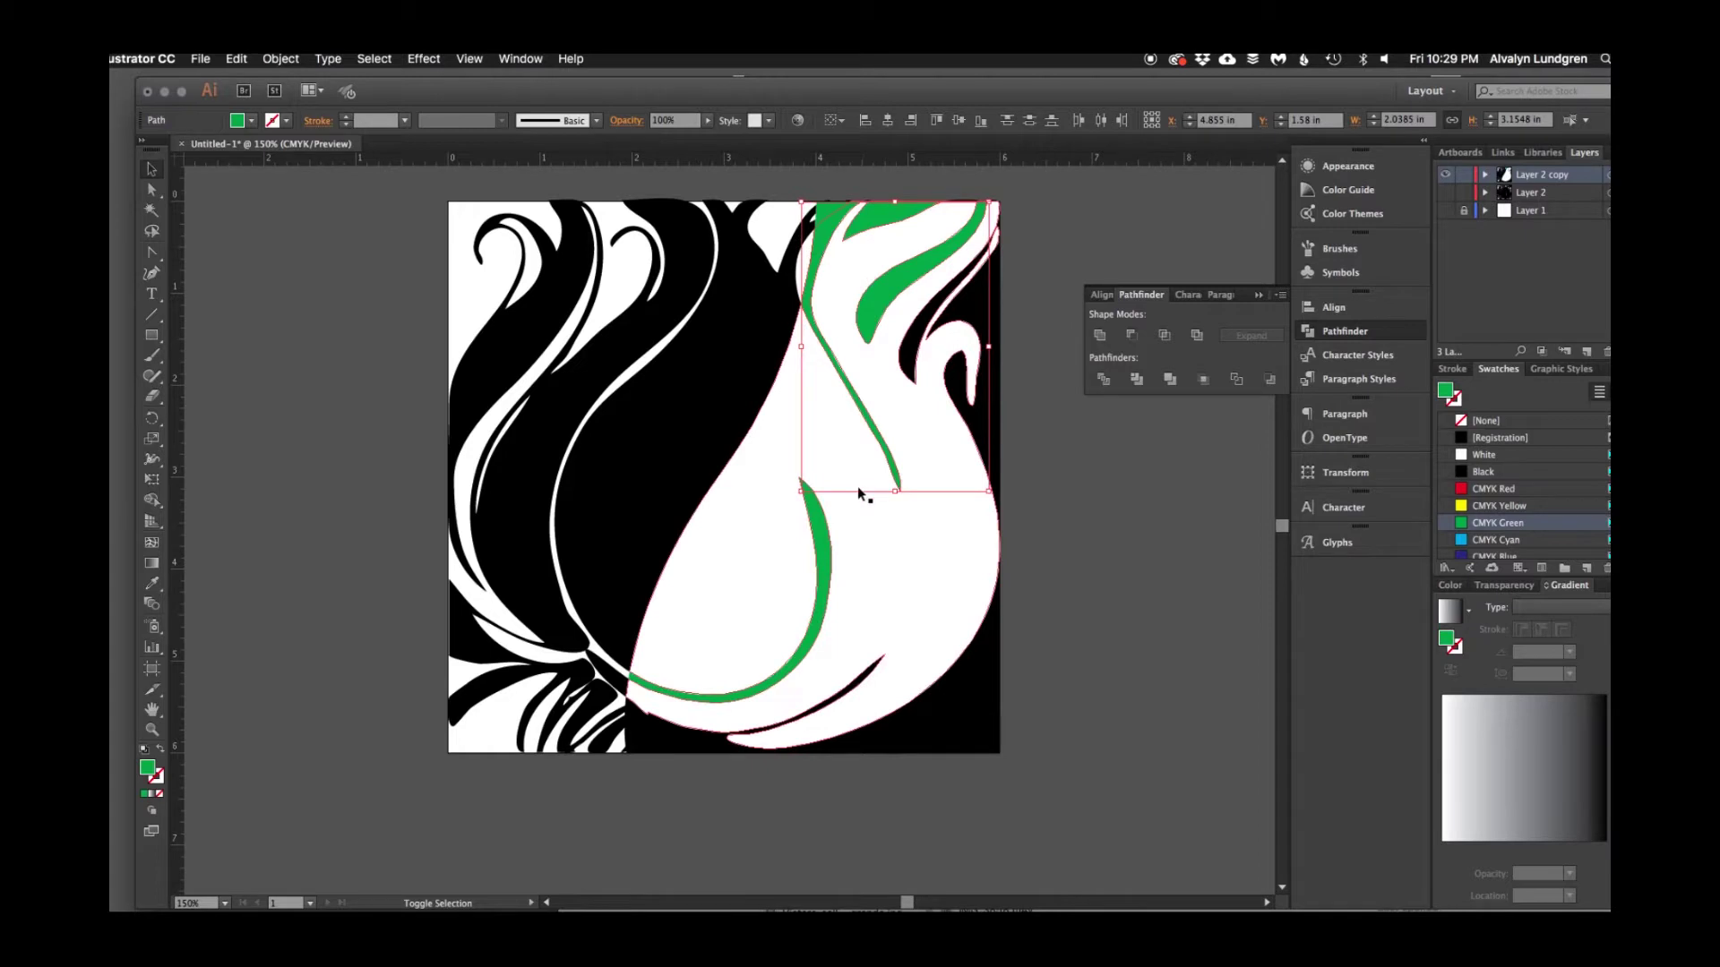
{"action": "left_click", "coordinate": [829, 583], "text": "shift"}
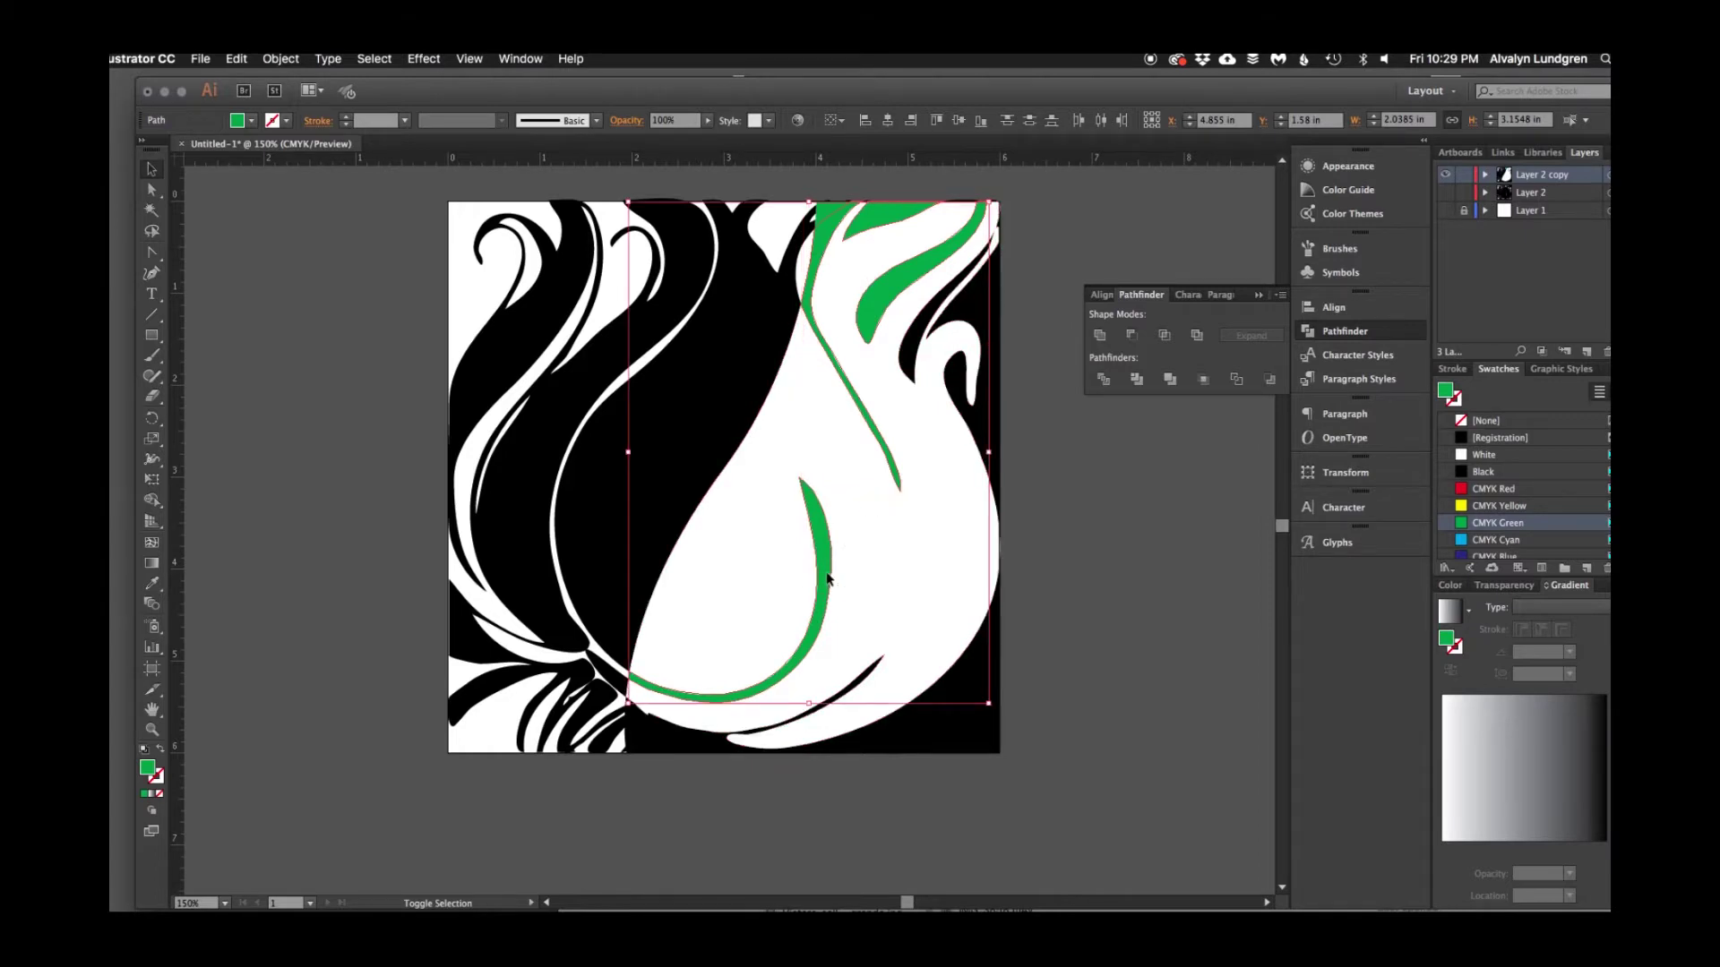
{"action": "left_click", "coordinate": [1465, 472]}
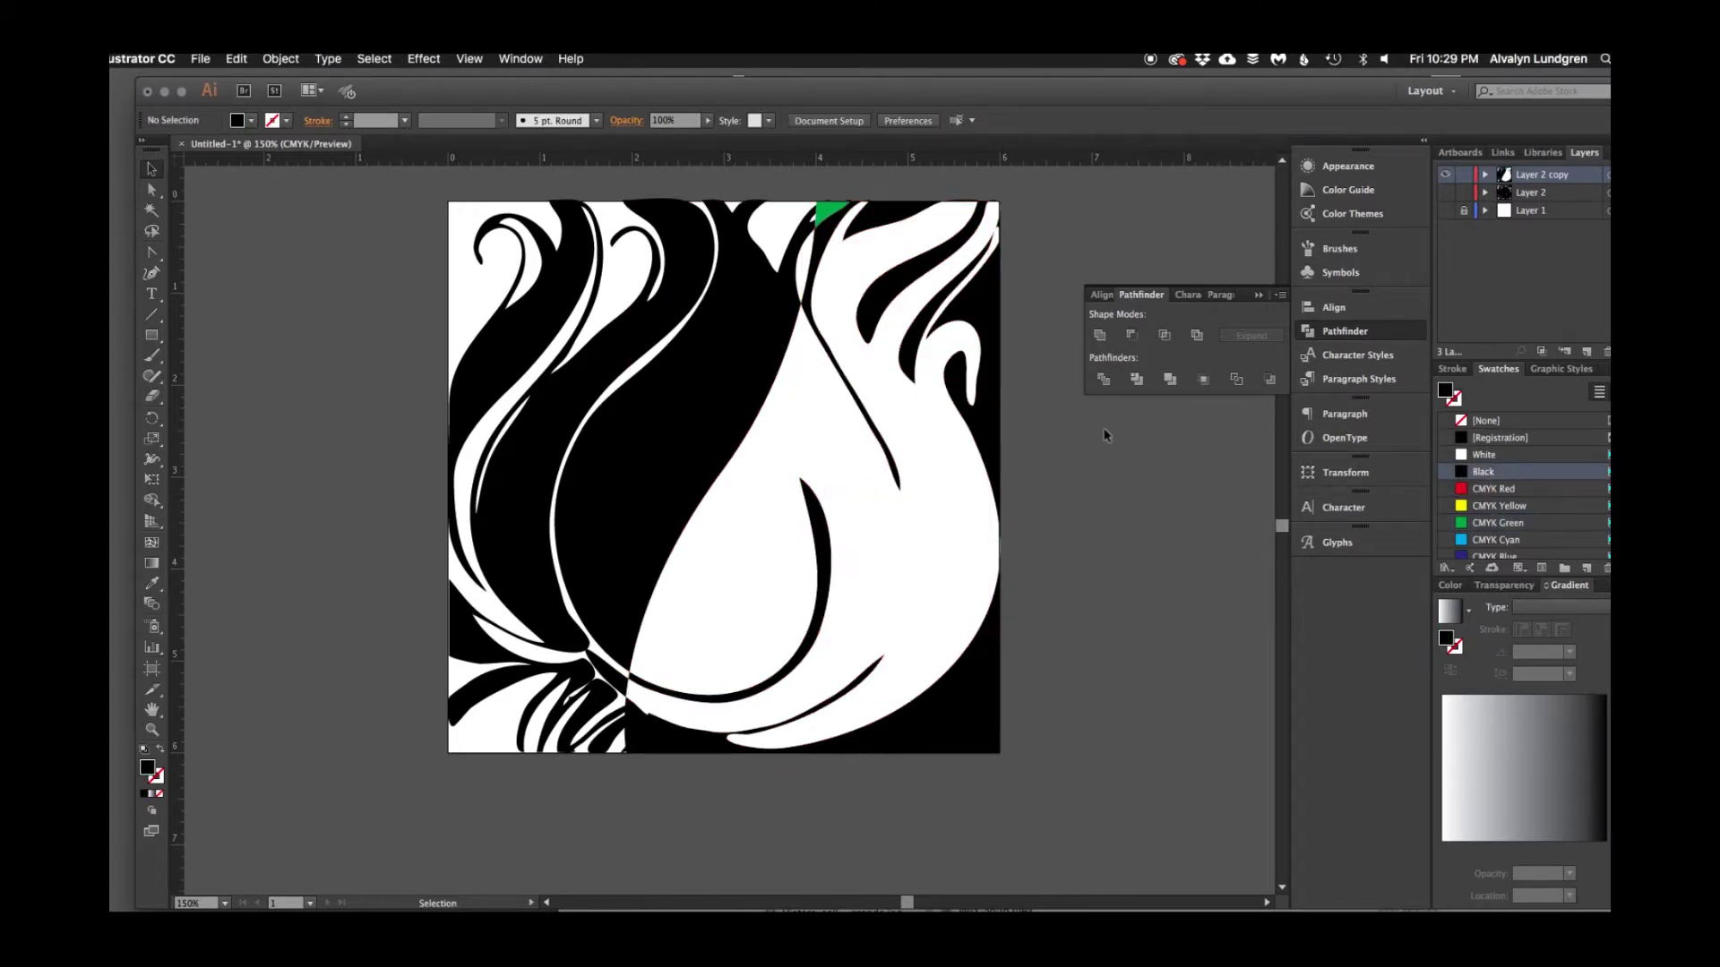
{"action": "left_click", "coordinate": [1005, 321]}
- Fill the two remaining small green triangles at the top with white
{"action": "left_click", "coordinate": [831, 215]}
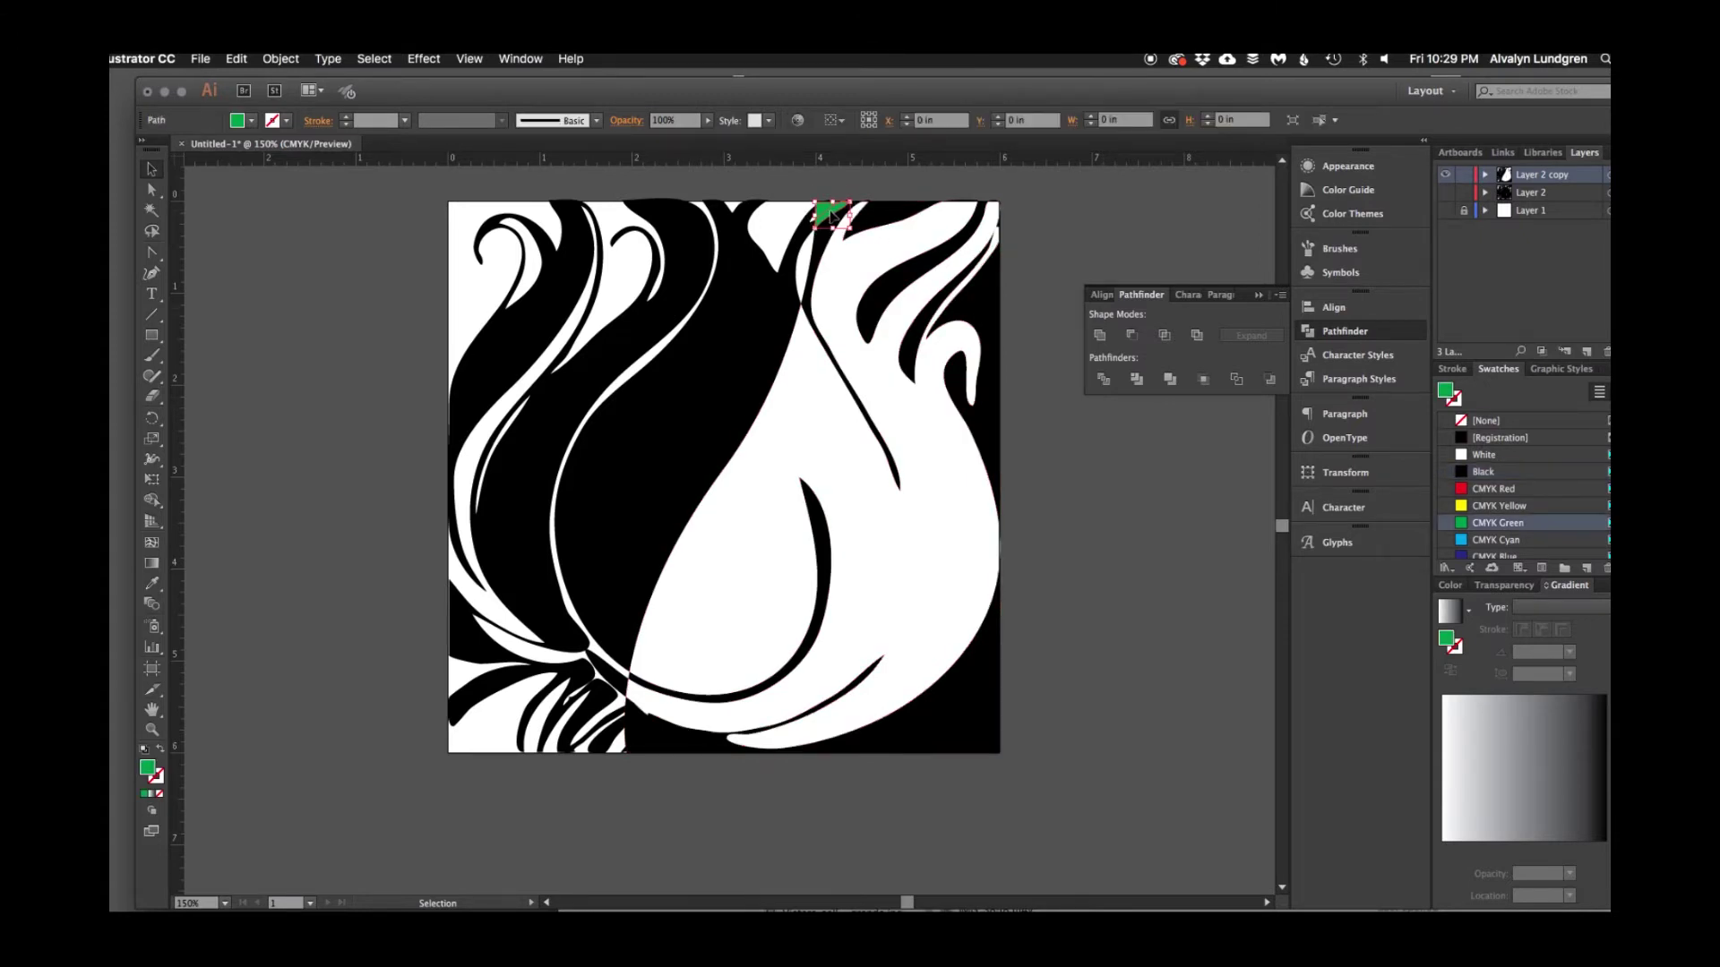
{"action": "left_click", "coordinate": [1478, 457]}
{"action": "left_click", "coordinate": [1201, 551]}
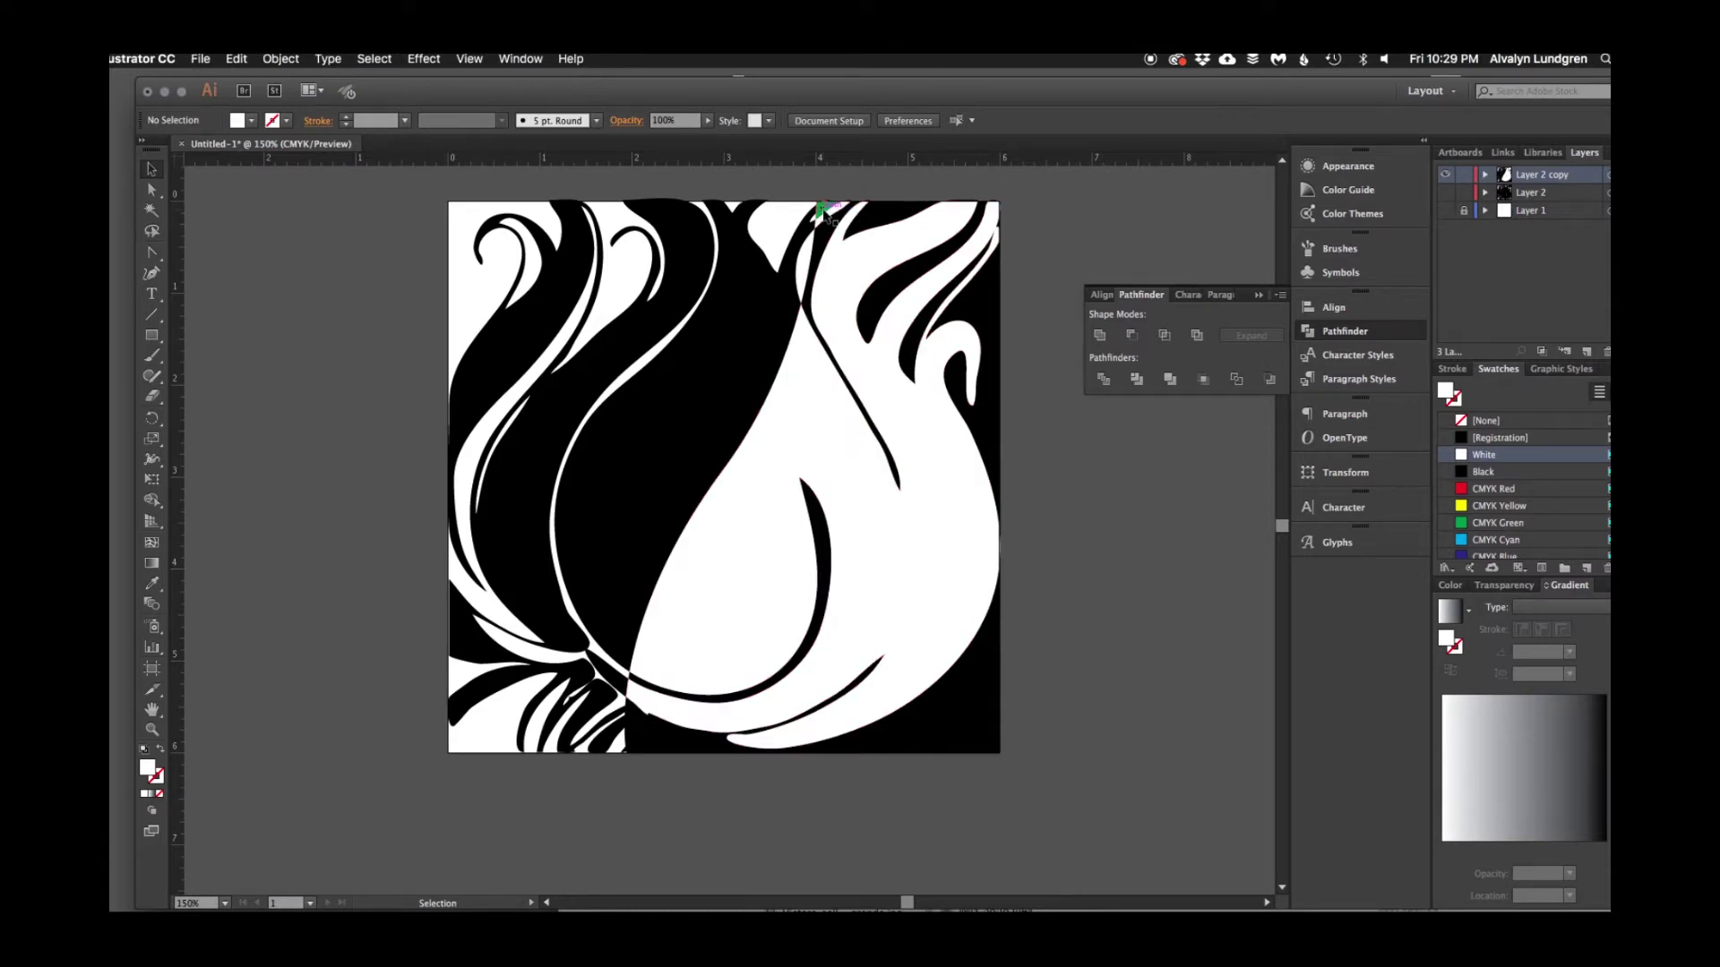
{"action": "left_click", "coordinate": [818, 207]}
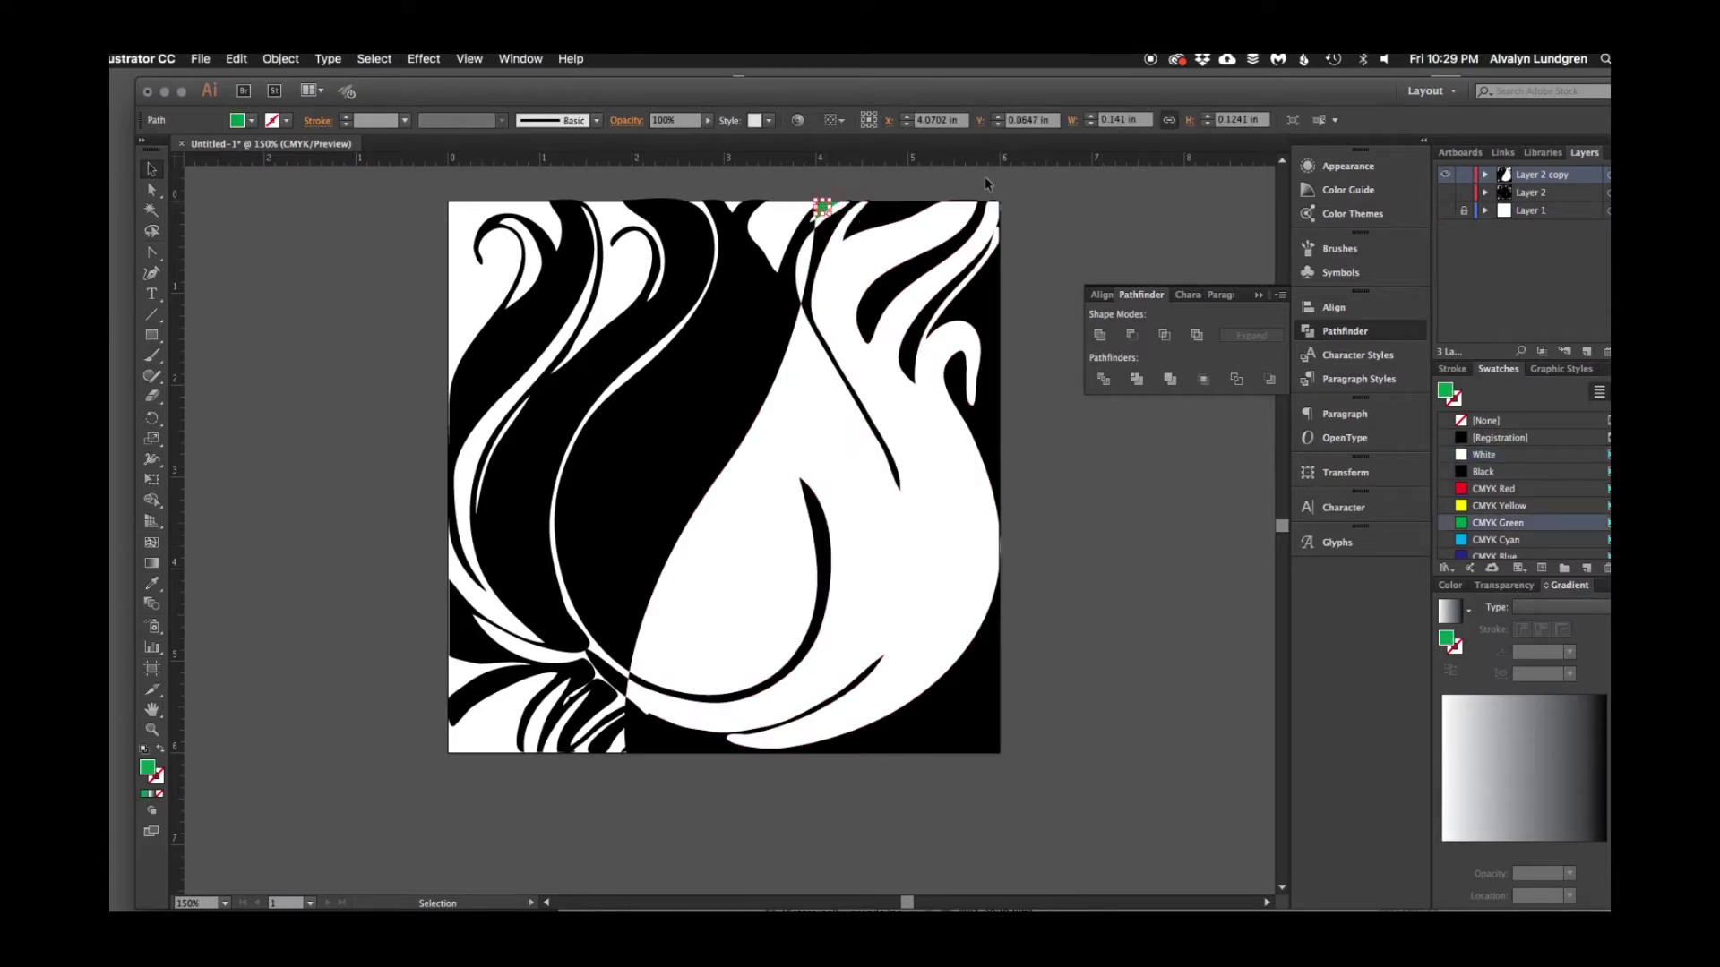
{"action": "left_click", "coordinate": [1463, 457]}
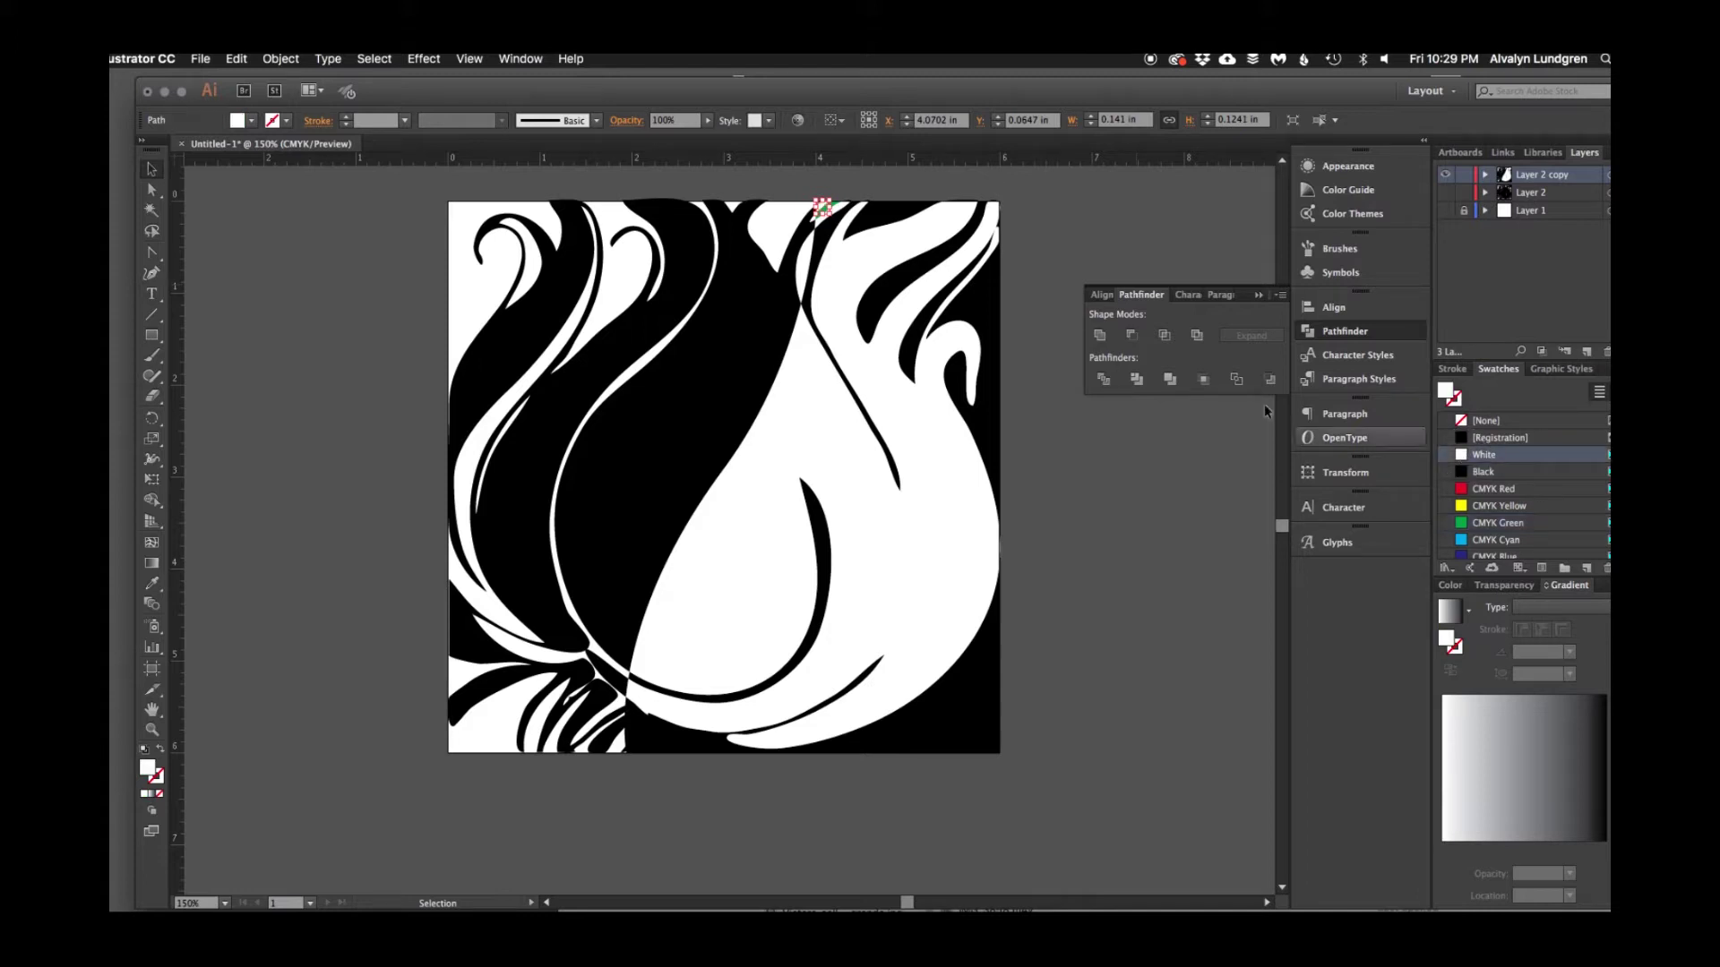
- Fill the two stray green slivers at the top of the garlic artwork with black
{"action": "left_click", "coordinate": [1060, 231]}
{"action": "key", "text": "super+equal"}
{"action": "key", "text": "super+equal"}
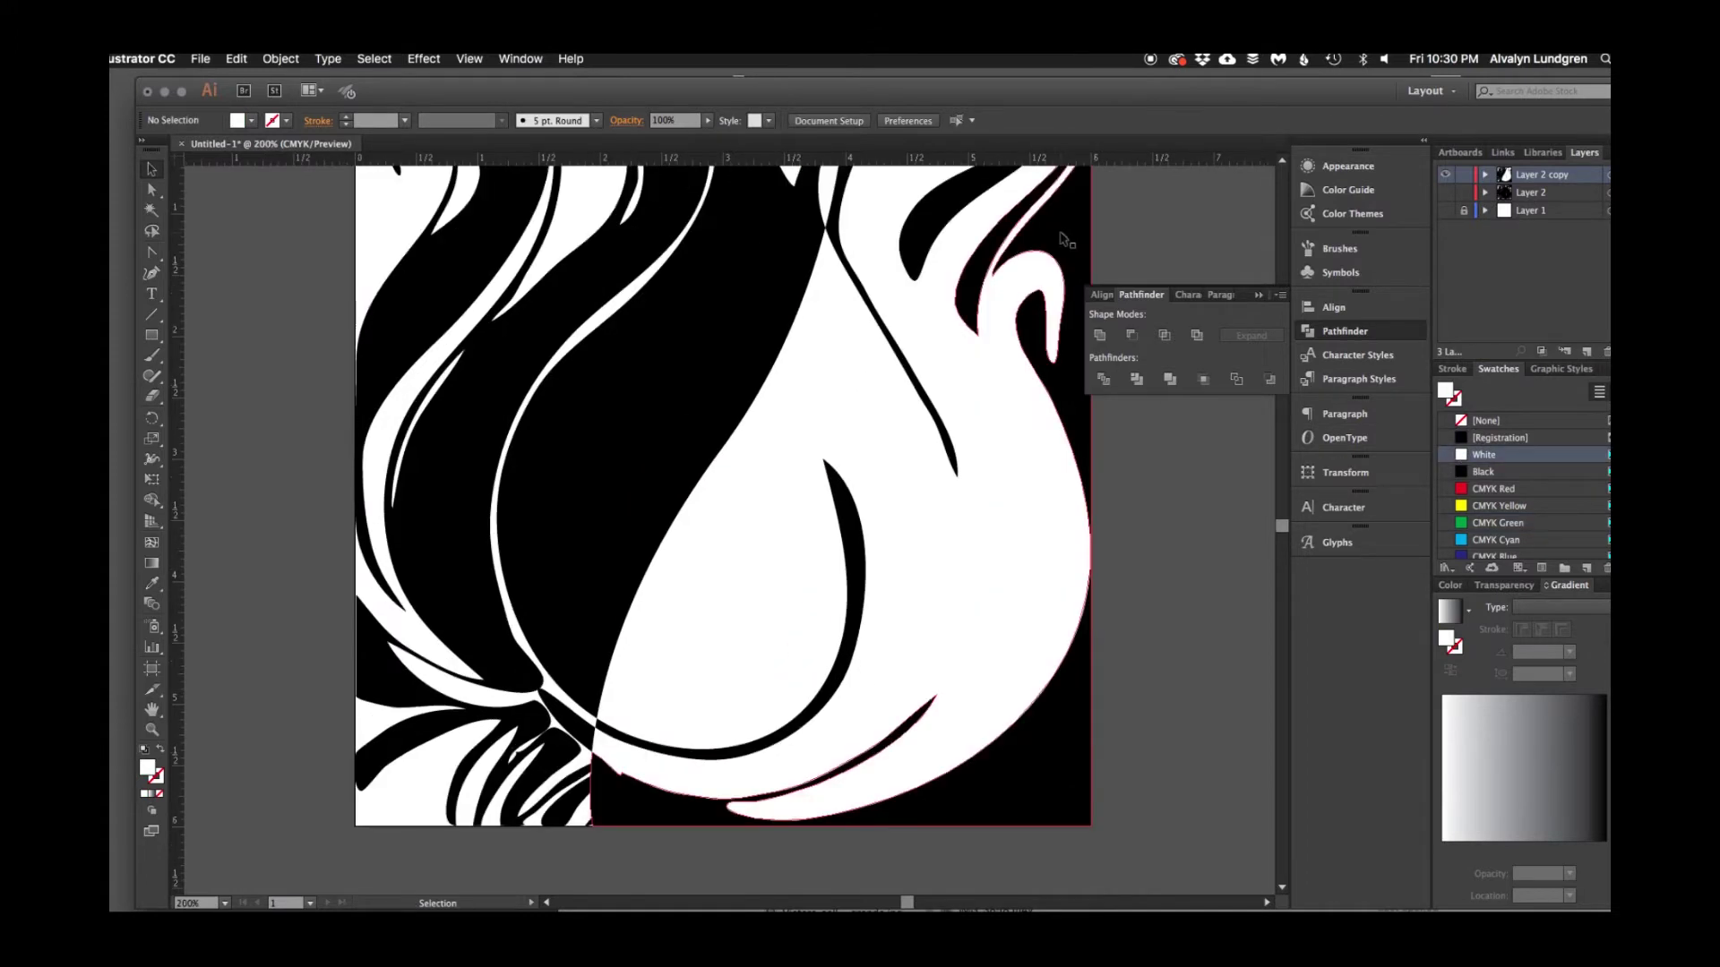
{"action": "scroll", "coordinate": [1060, 240], "scroll_direction": "up", "scroll_amount": 15}
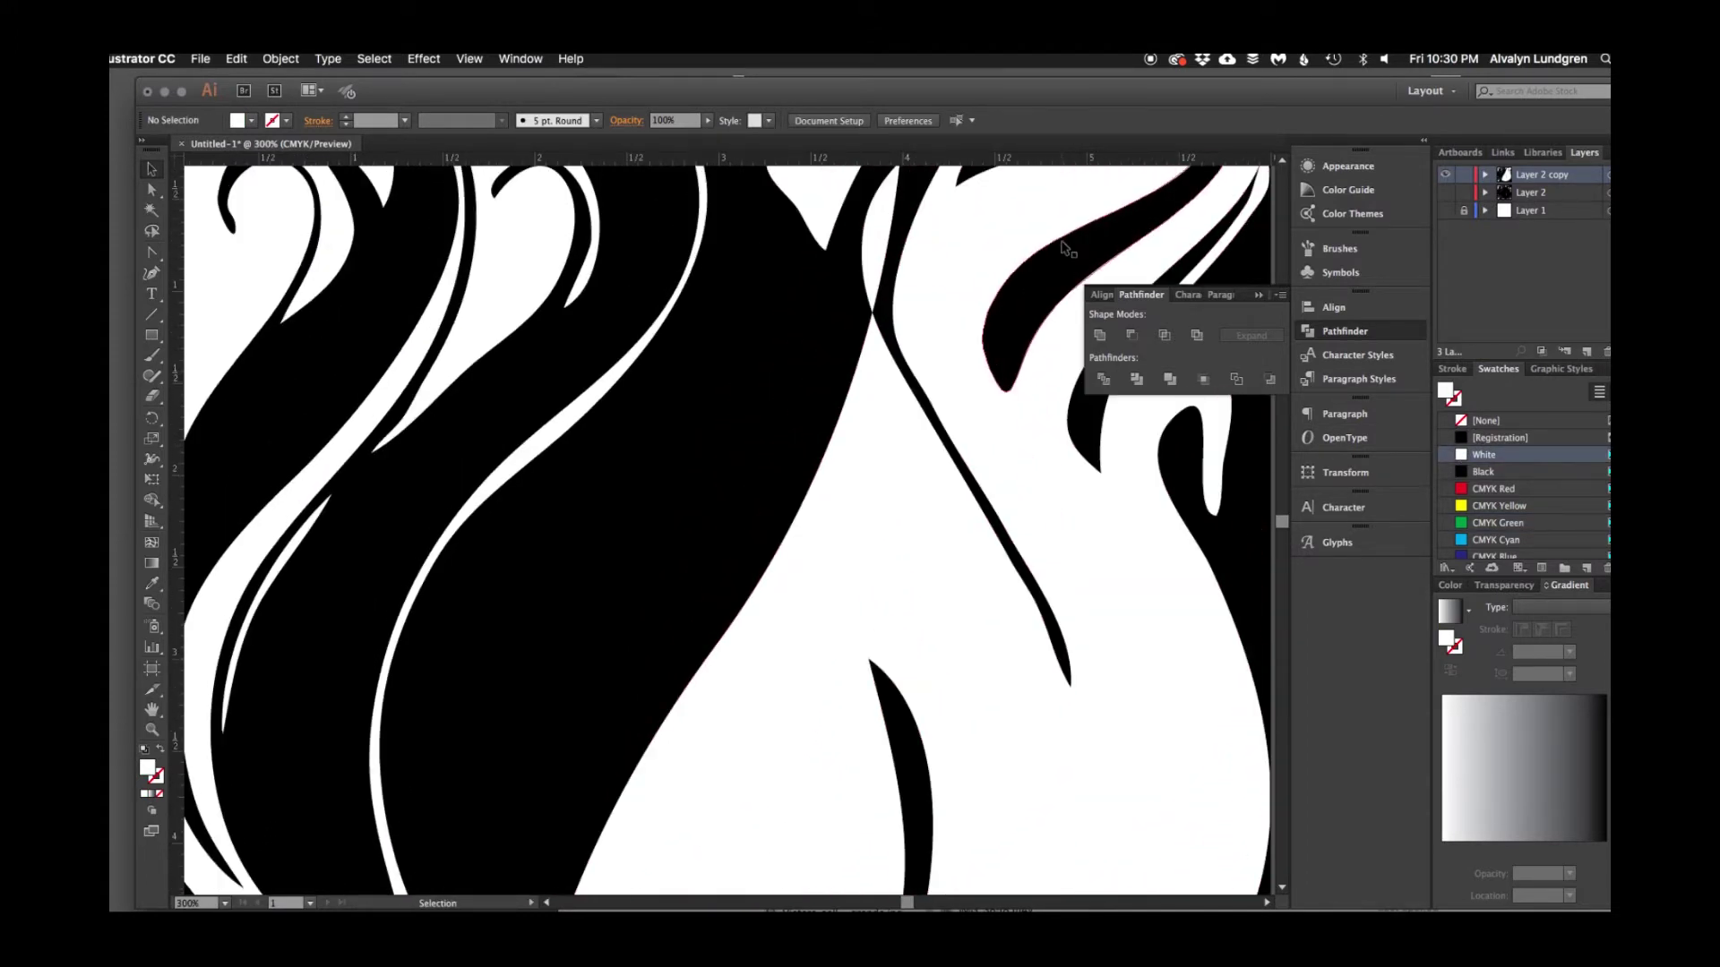
{"action": "left_click", "coordinate": [932, 270]}
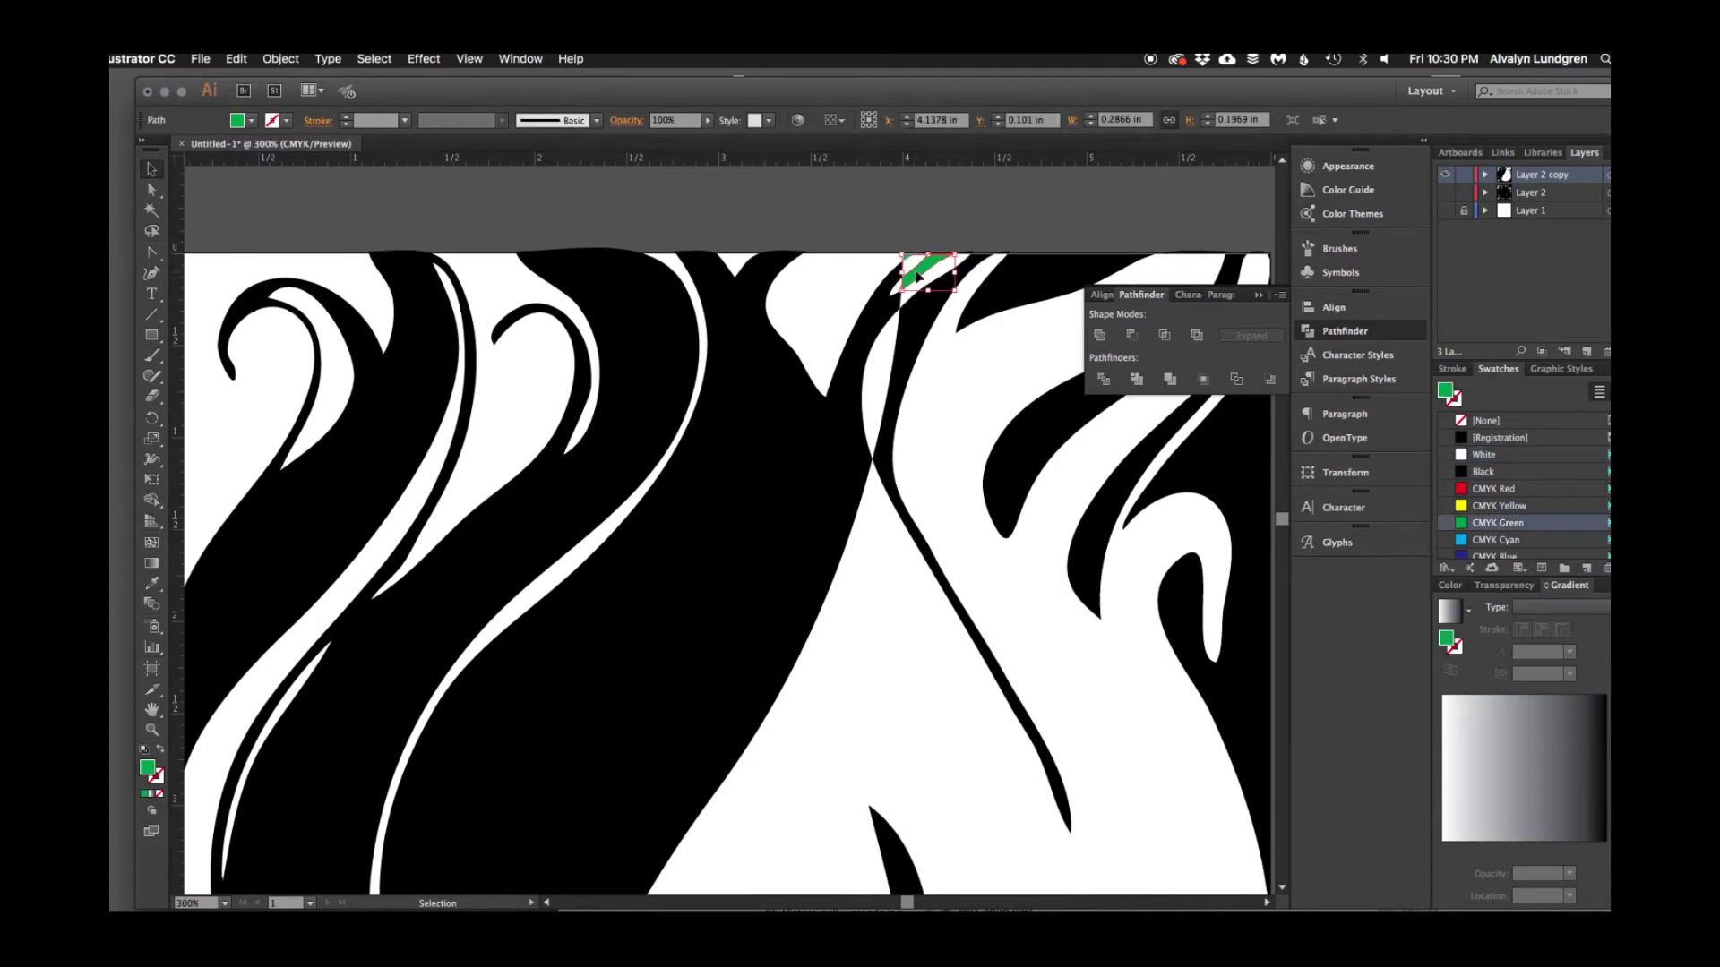
{"action": "left_click", "coordinate": [1461, 472]}
{"action": "left_click", "coordinate": [935, 238]}
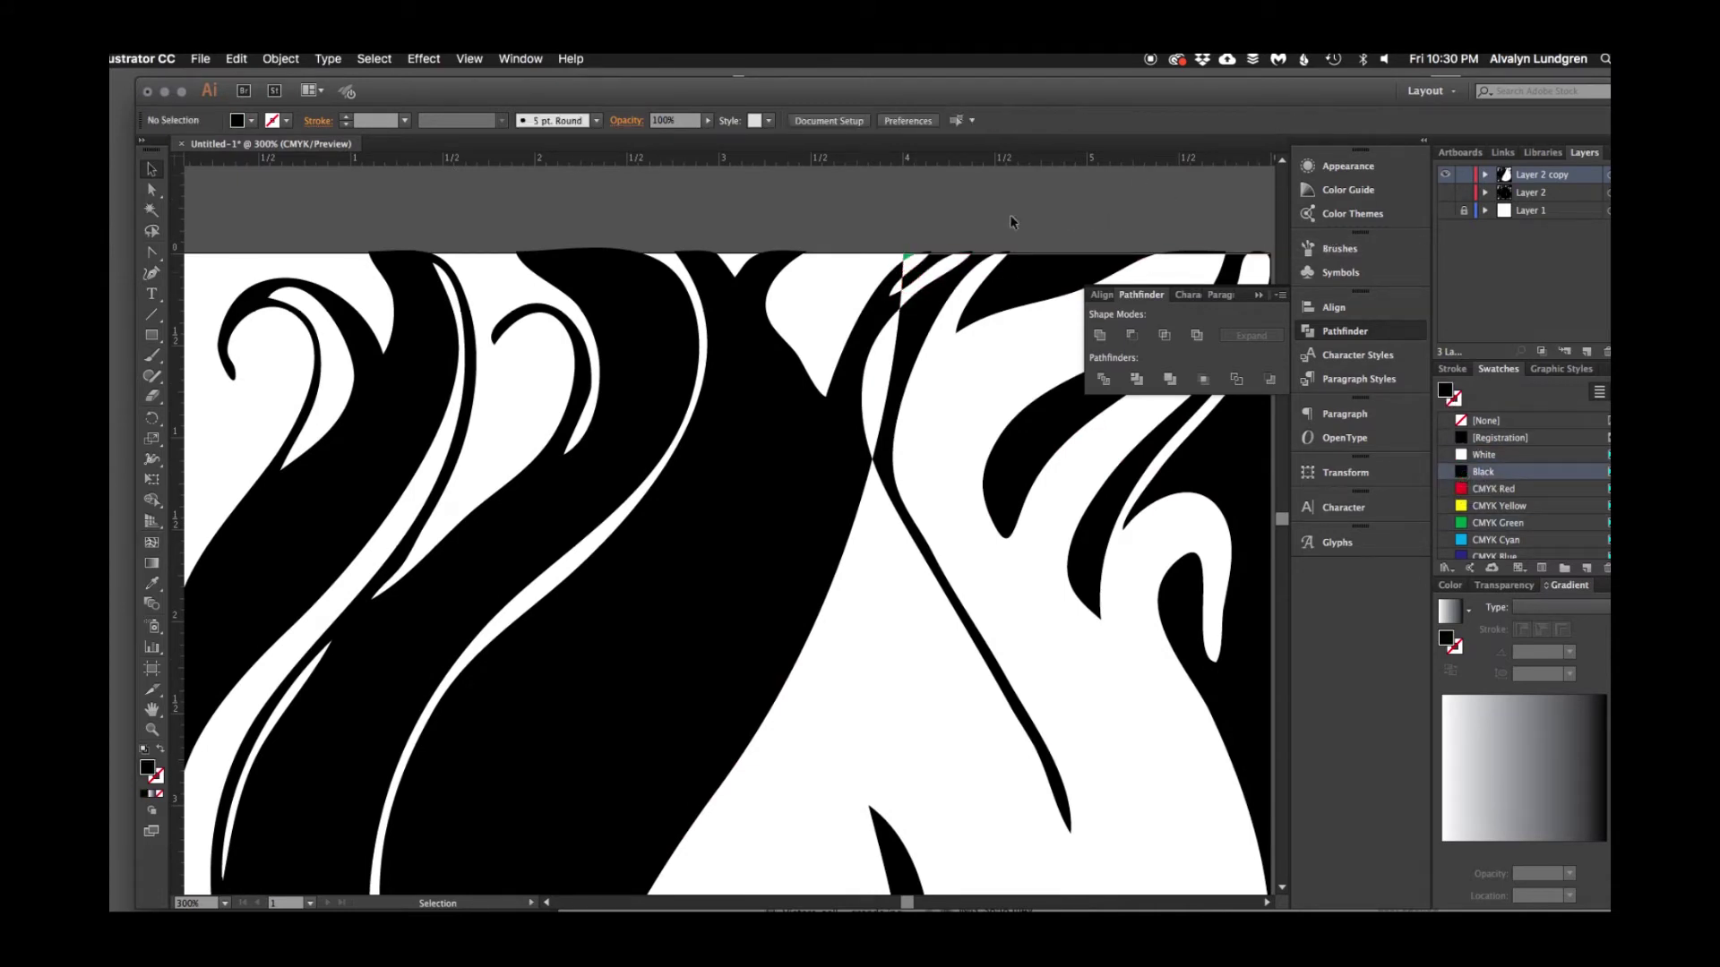
{"action": "left_click", "coordinate": [909, 261]}
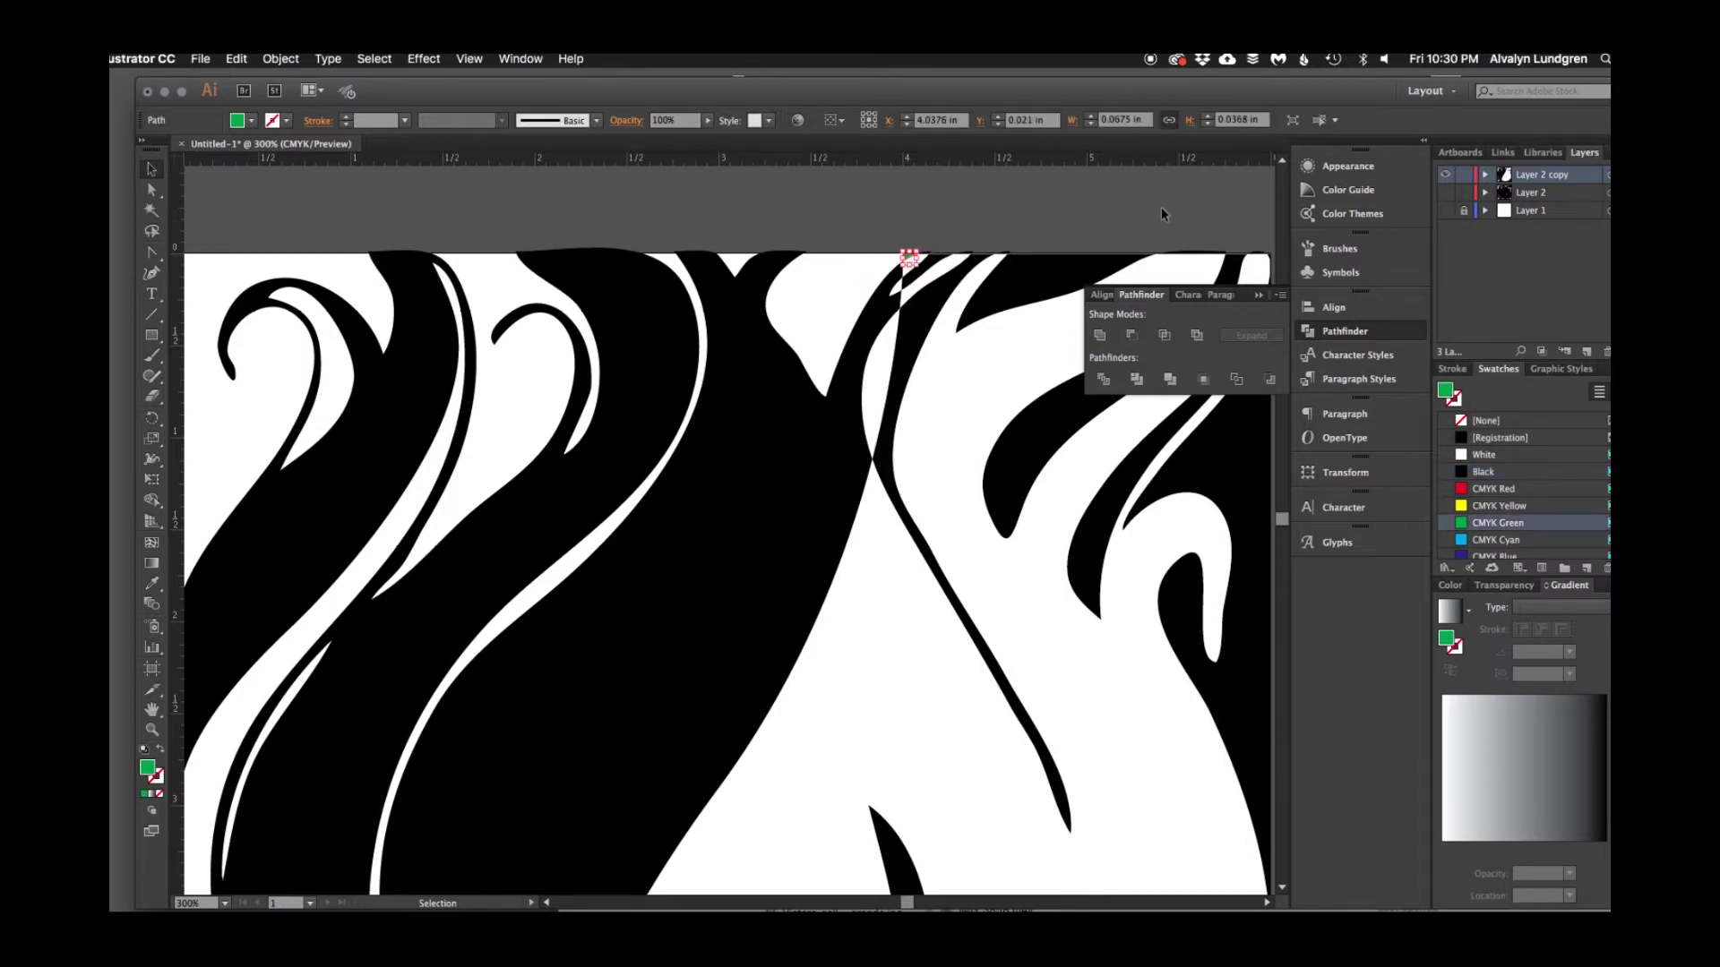
{"action": "left_click", "coordinate": [1461, 472]}
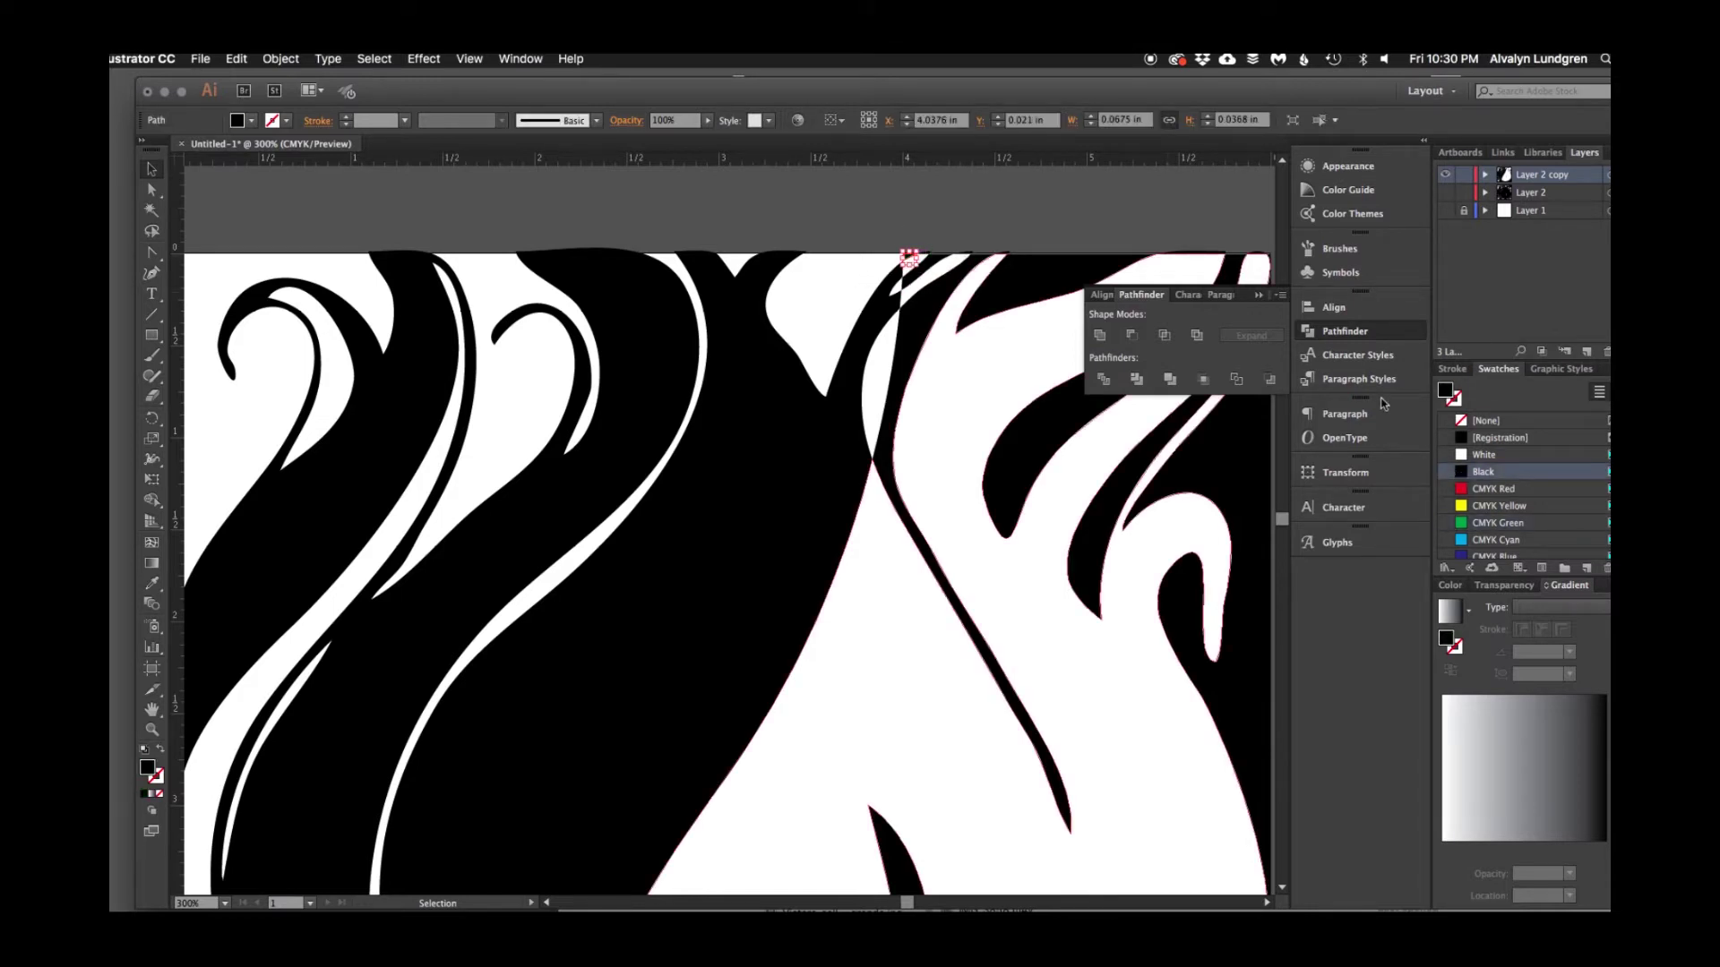
{"action": "left_click", "coordinate": [1107, 230]}
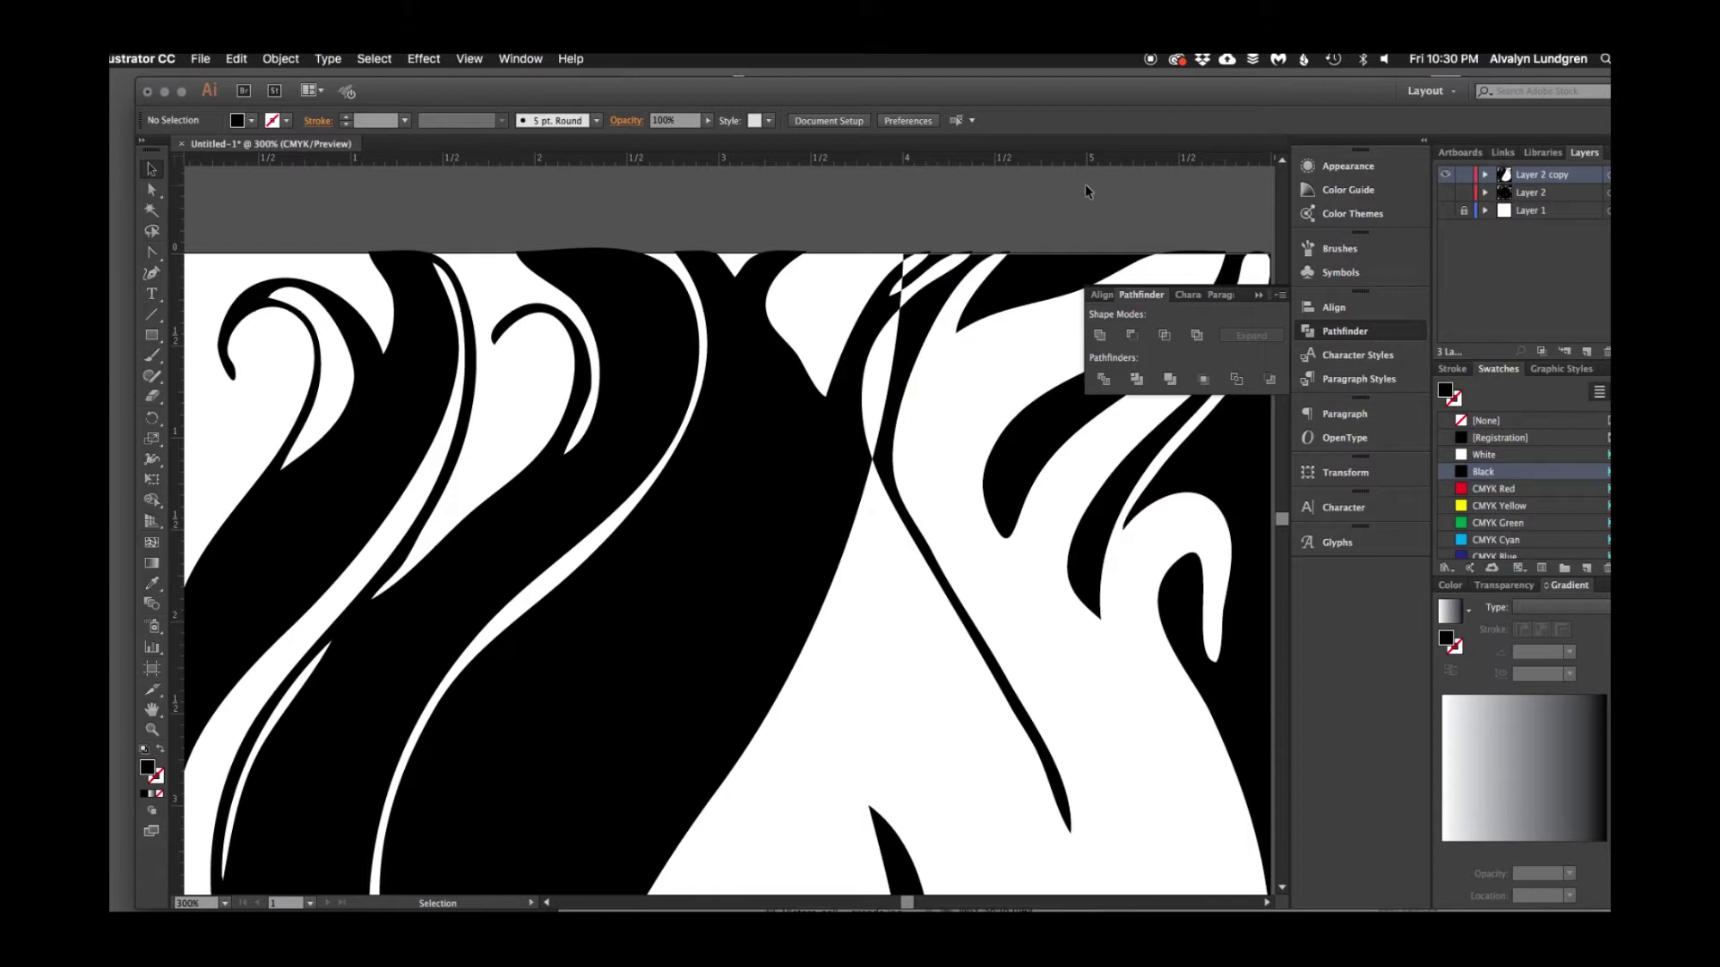
{"action": "key", "text": "super+minus"}
{"action": "key", "text": "super+minus"}
{"action": "key", "text": "super+minus"}
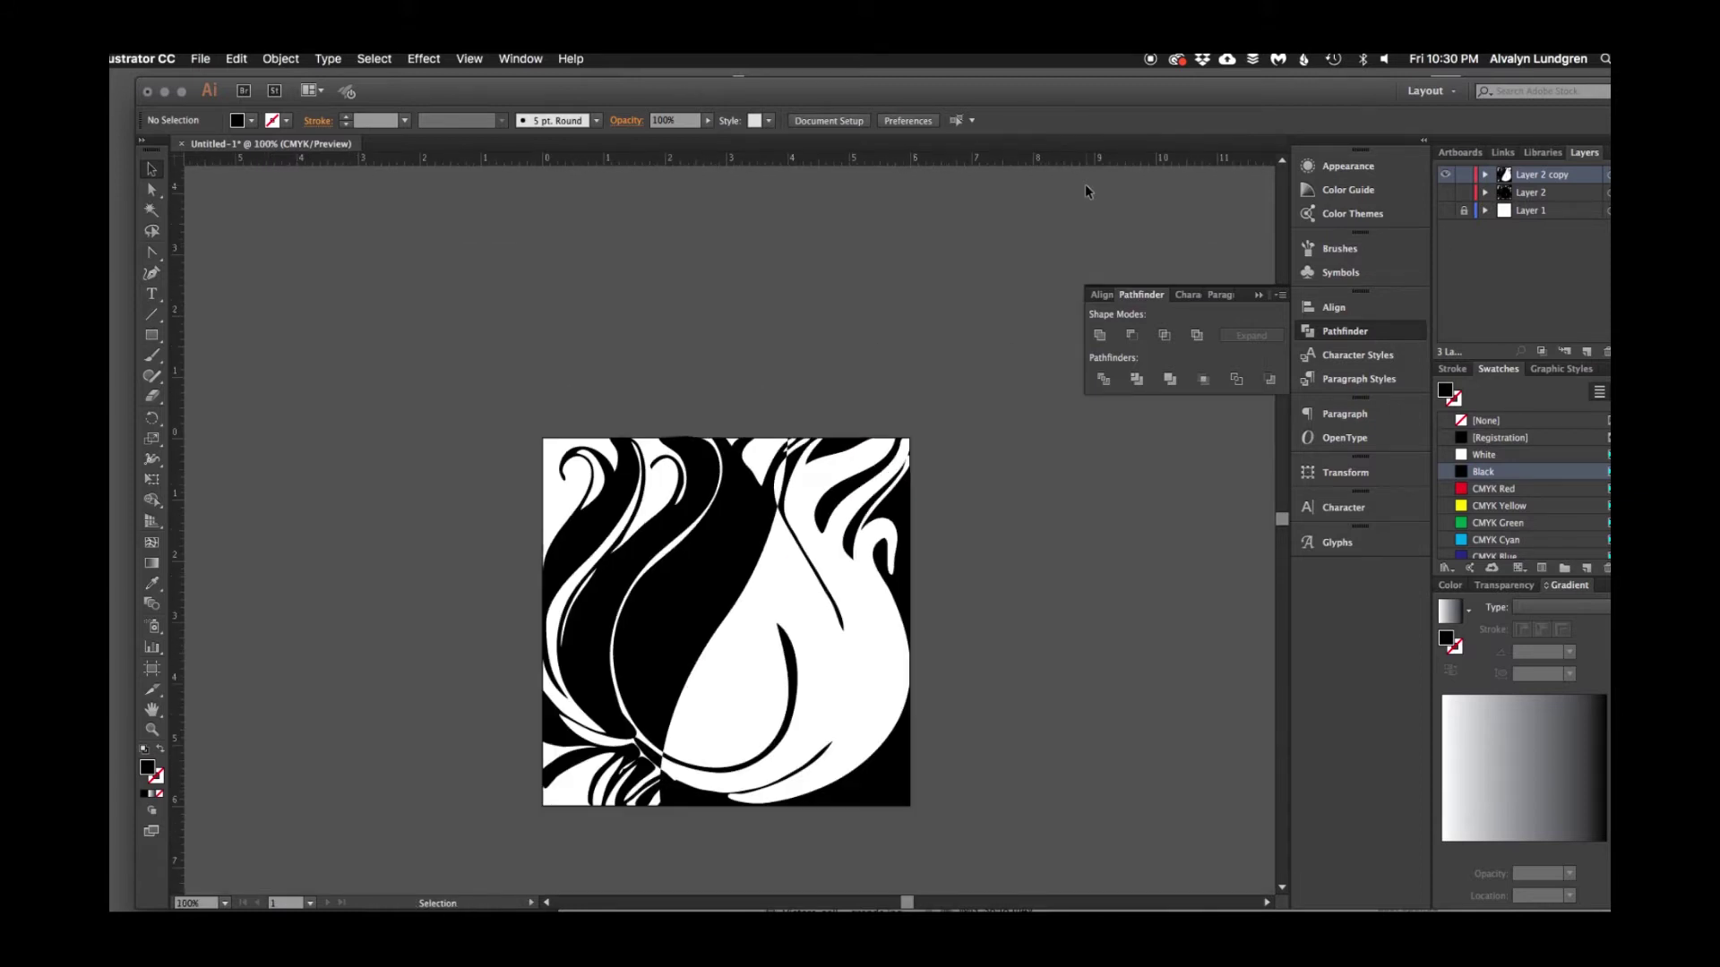
- Marquee-select the whole garlic artwork, then deselect it
{"action": "scroll", "coordinate": [1060, 256], "scroll_direction": "down", "scroll_amount": 5}
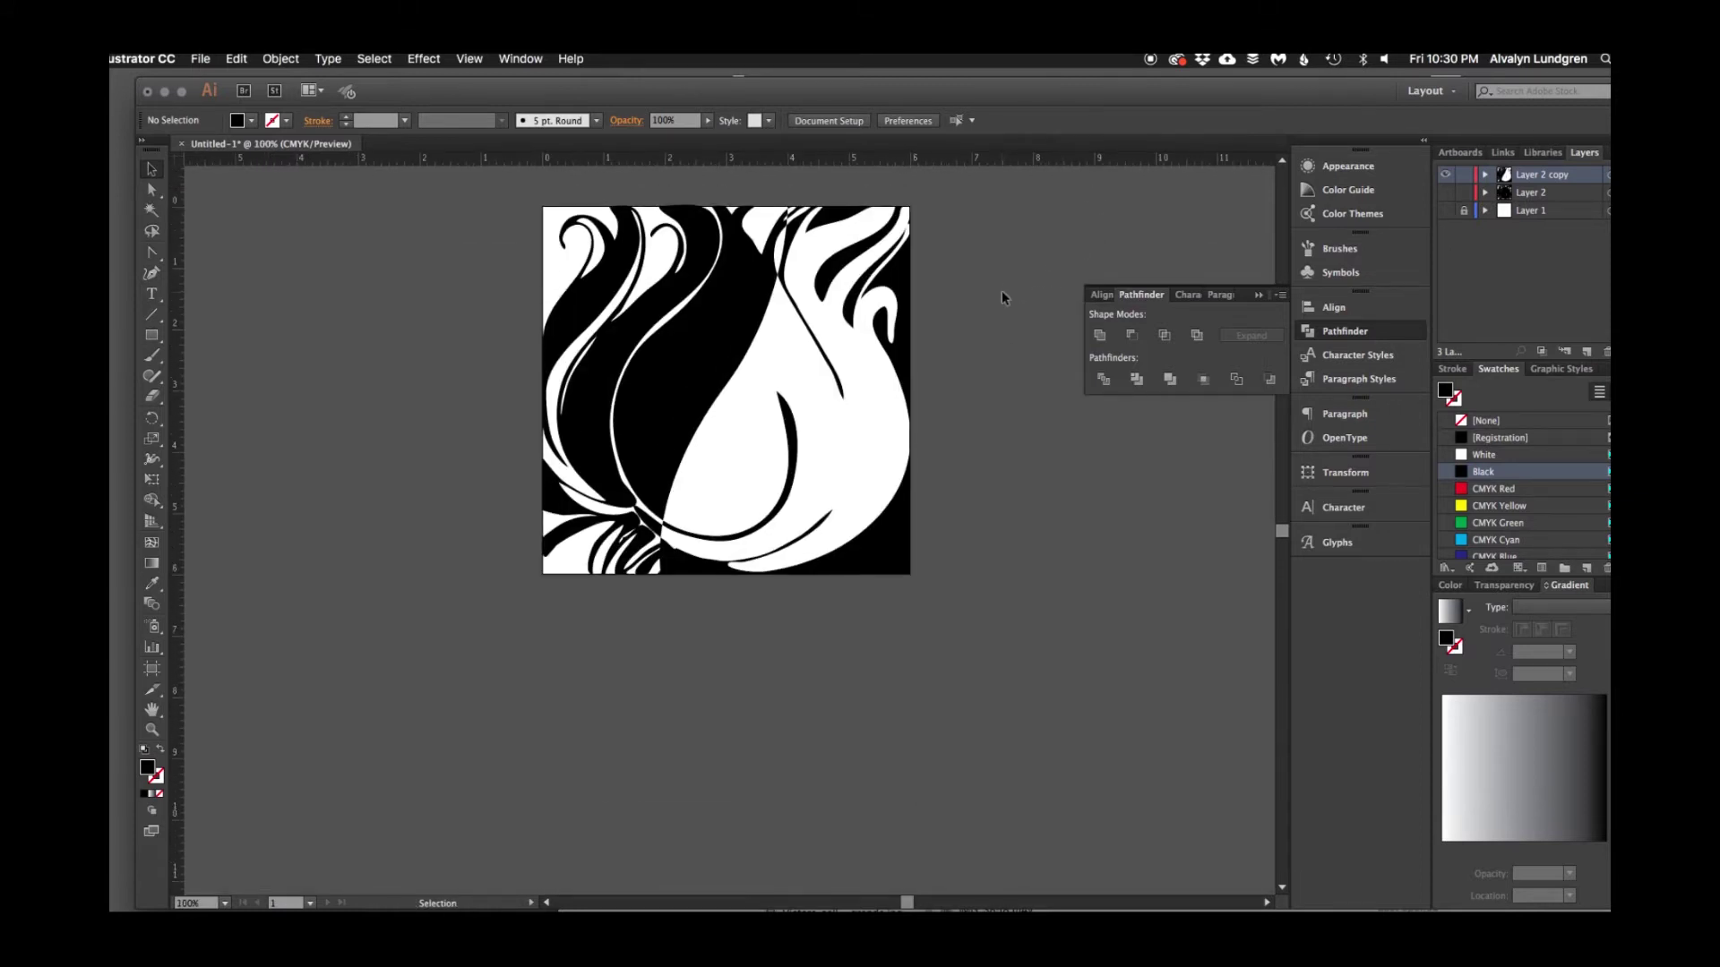
{"action": "scroll", "coordinate": [1001, 292], "scroll_direction": "up", "scroll_amount": 2}
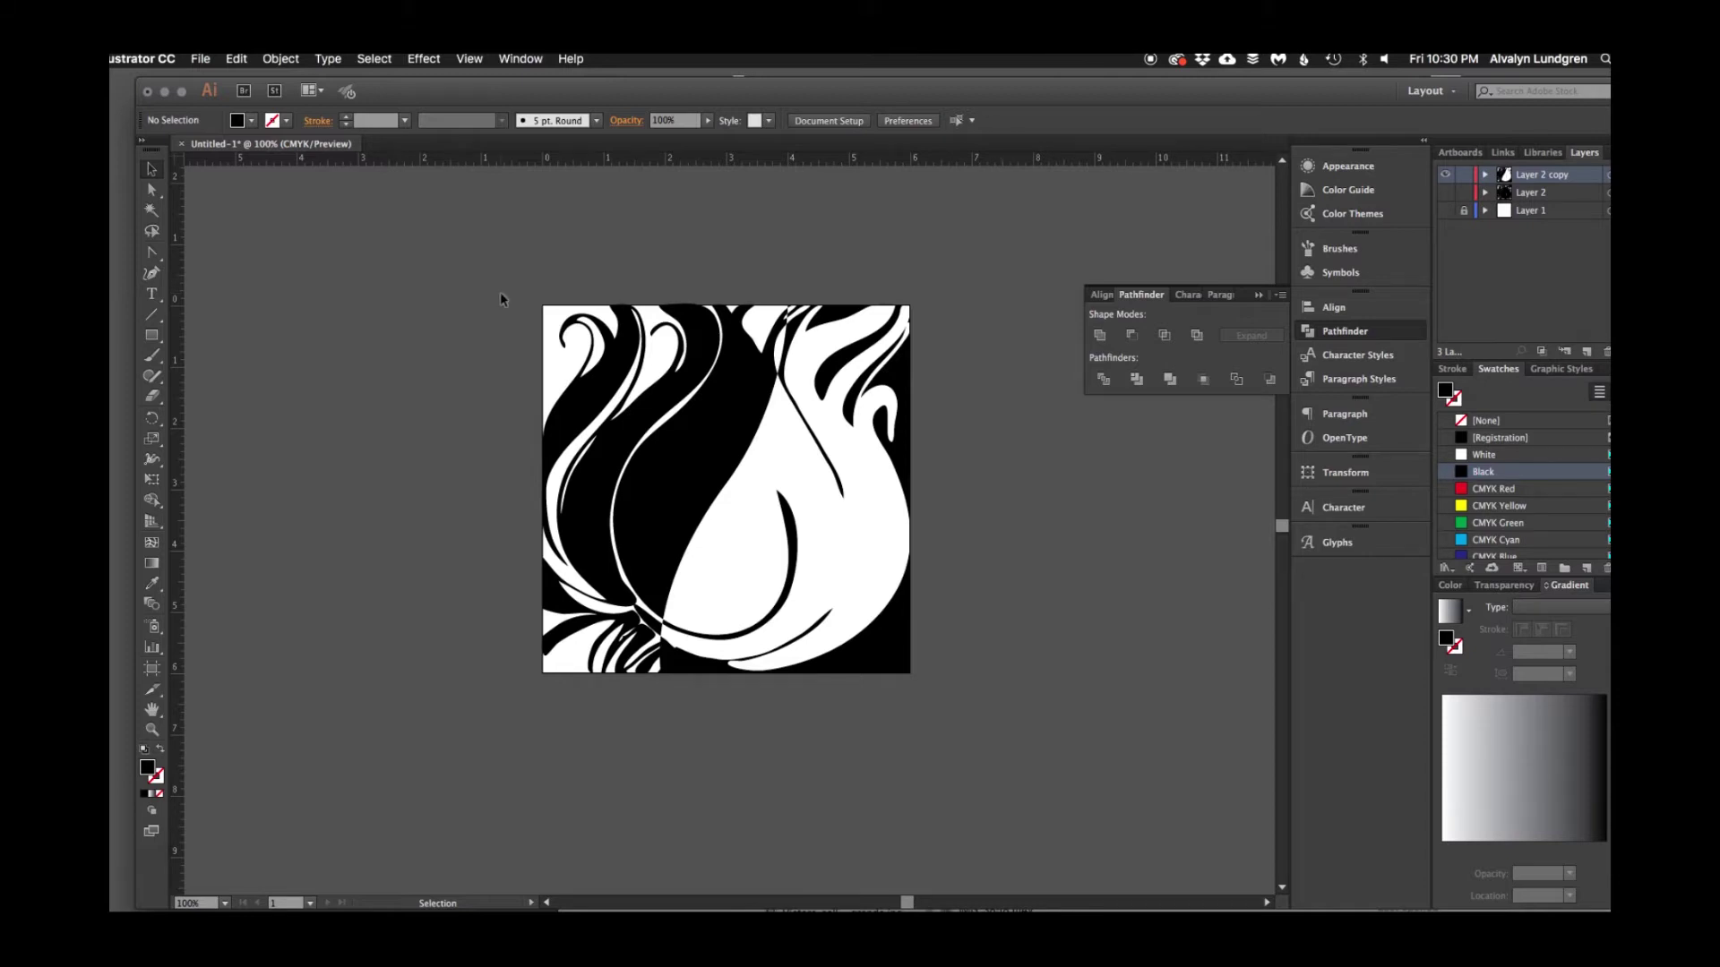
{"action": "left_click_drag", "start_coordinate": [498, 290], "coordinate": [966, 703]}
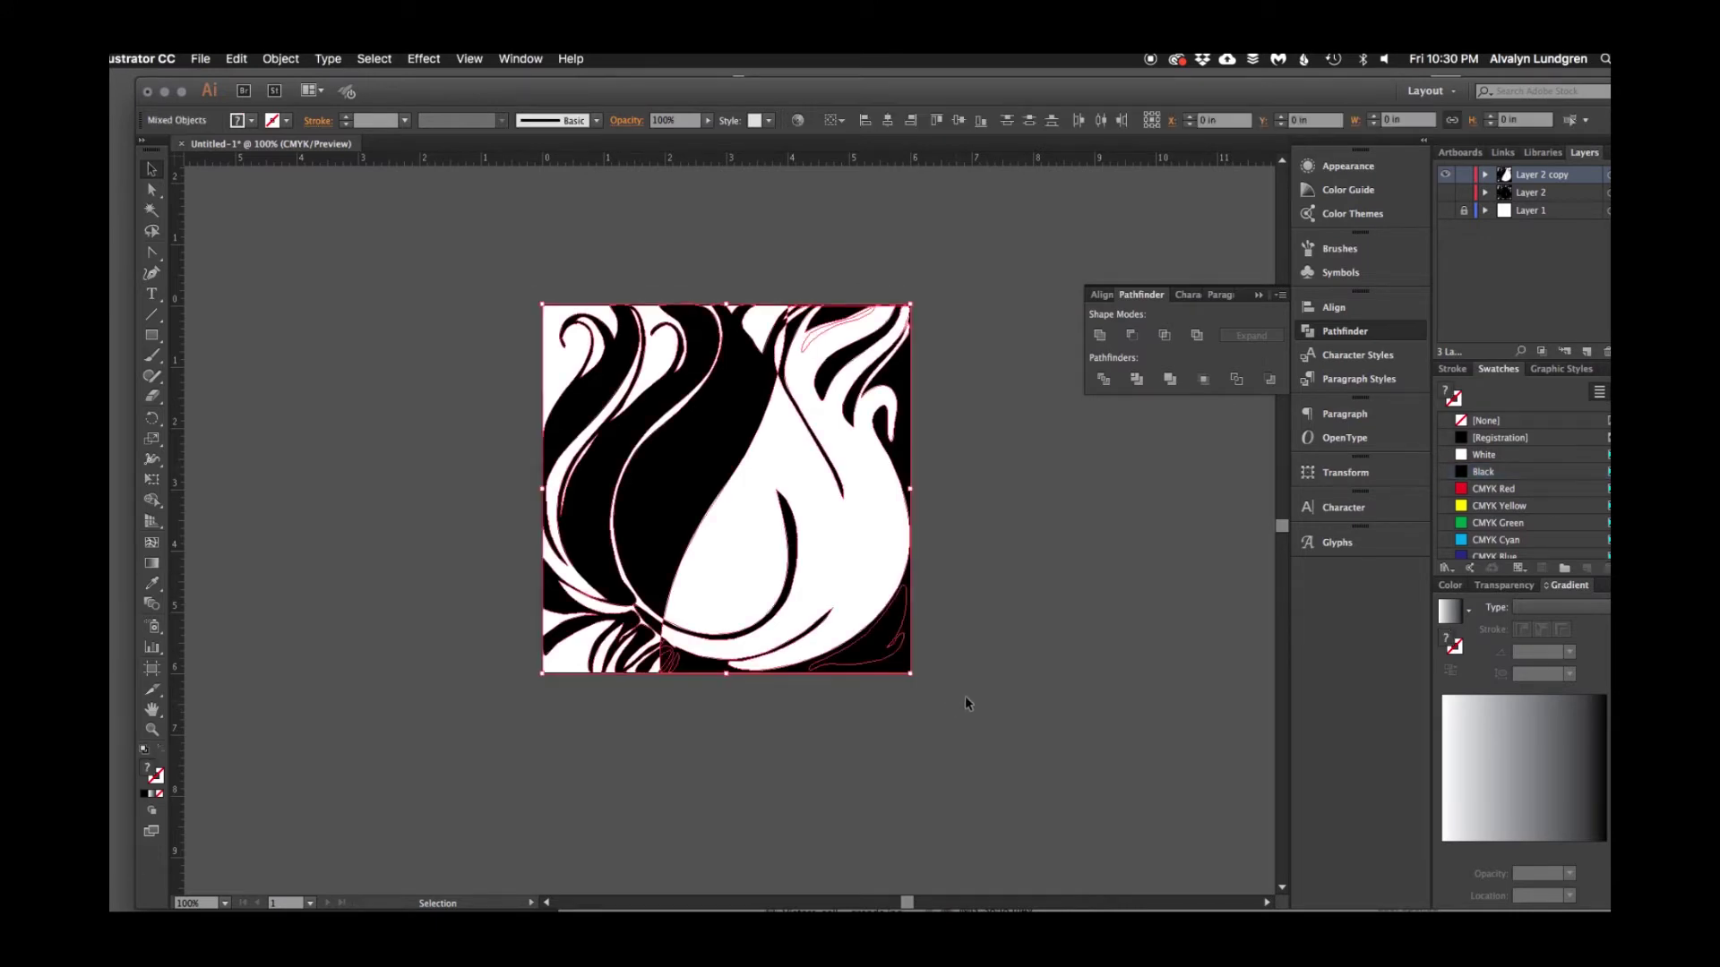
{"action": "left_click", "coordinate": [1069, 611]}
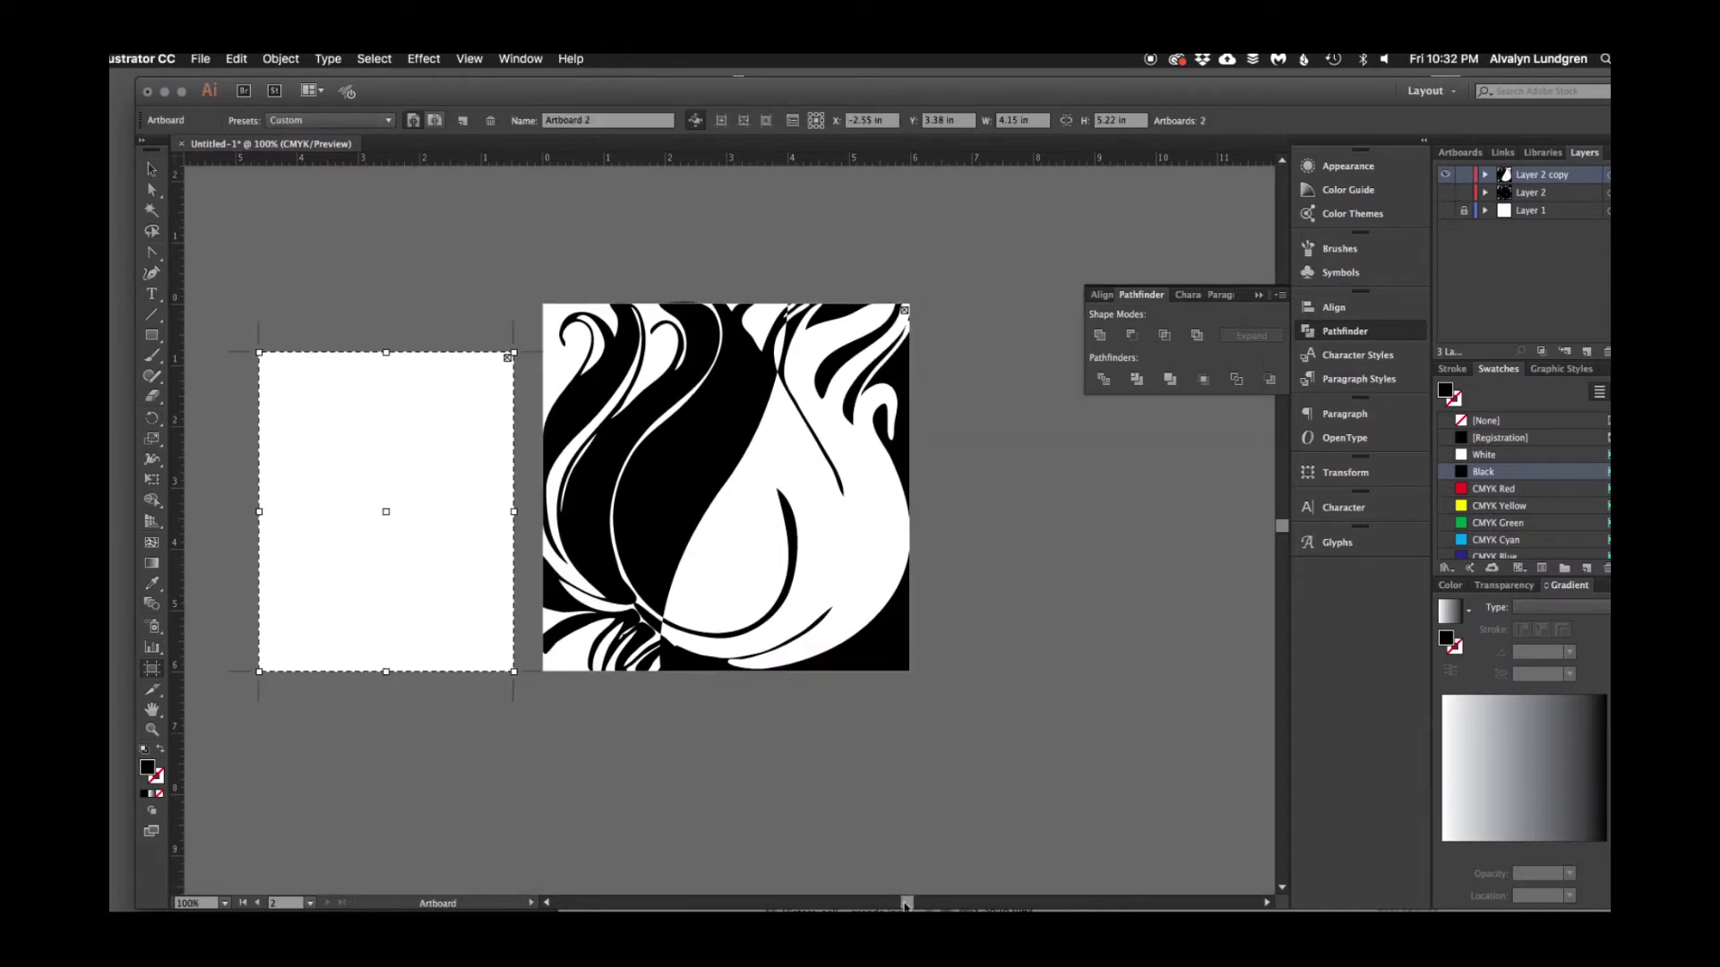
- Resize Artboard 2 to about 6 in square and cross vertical and horizontal guides at its centre
{"action": "left_click_drag", "start_coordinate": [905, 906], "coordinate": [890, 906]}
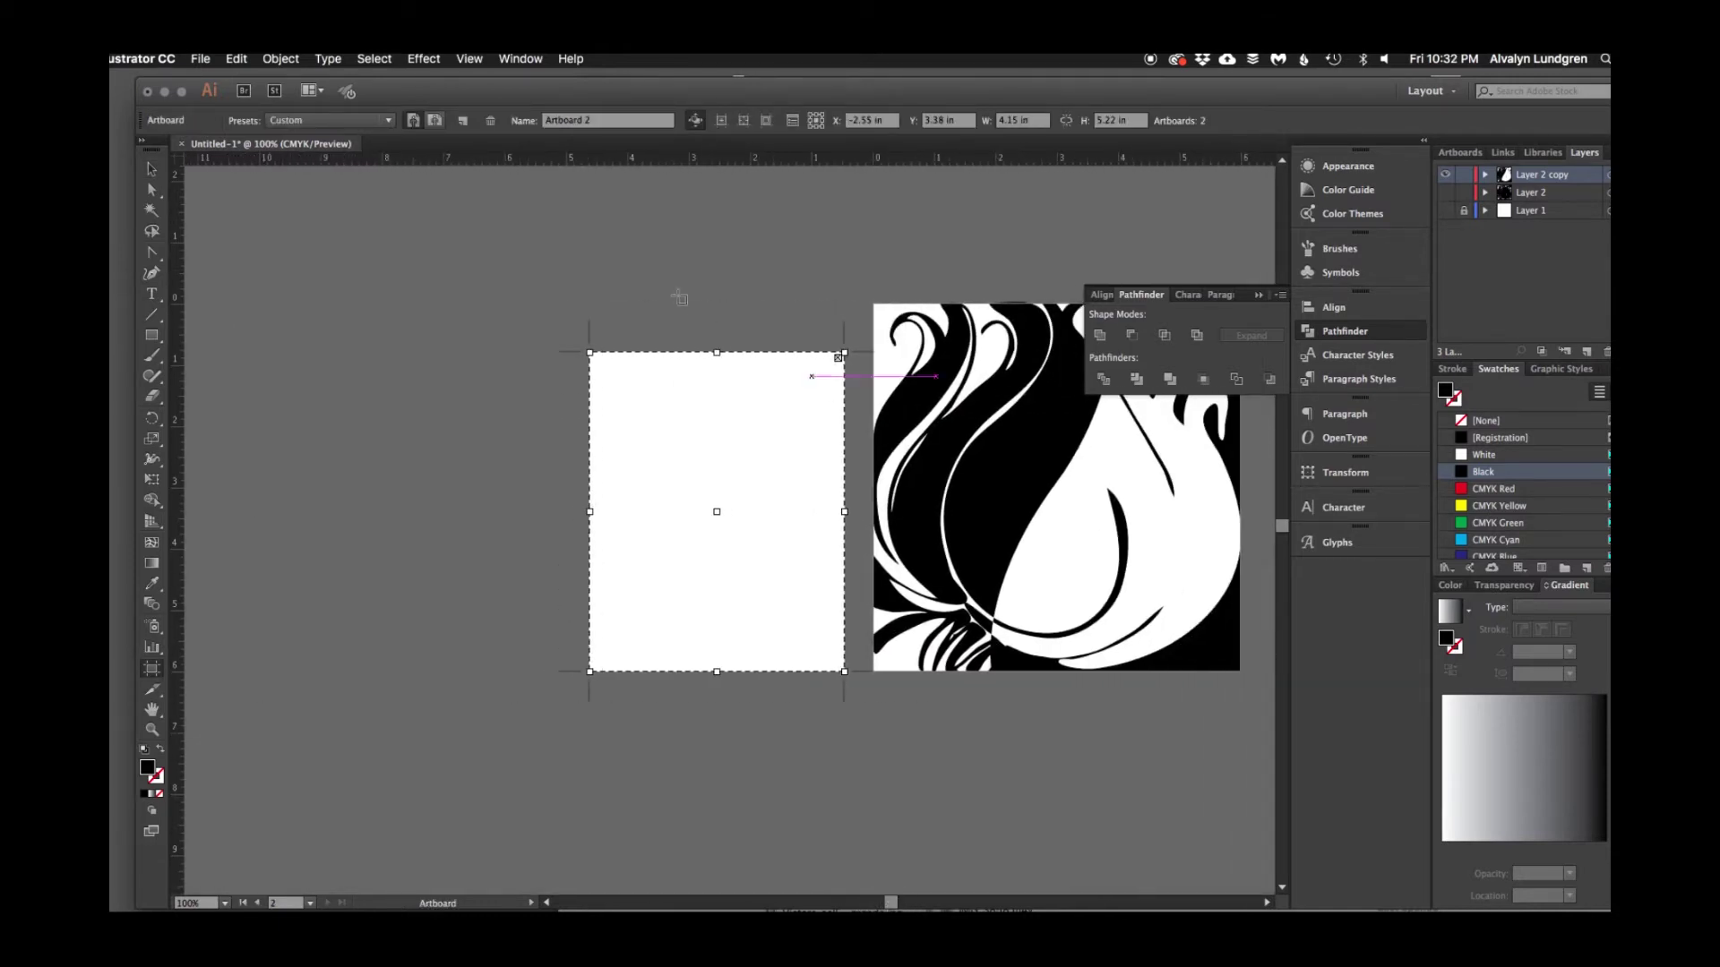
{"action": "left_click_drag", "start_coordinate": [589, 352], "coordinate": [557, 304]}
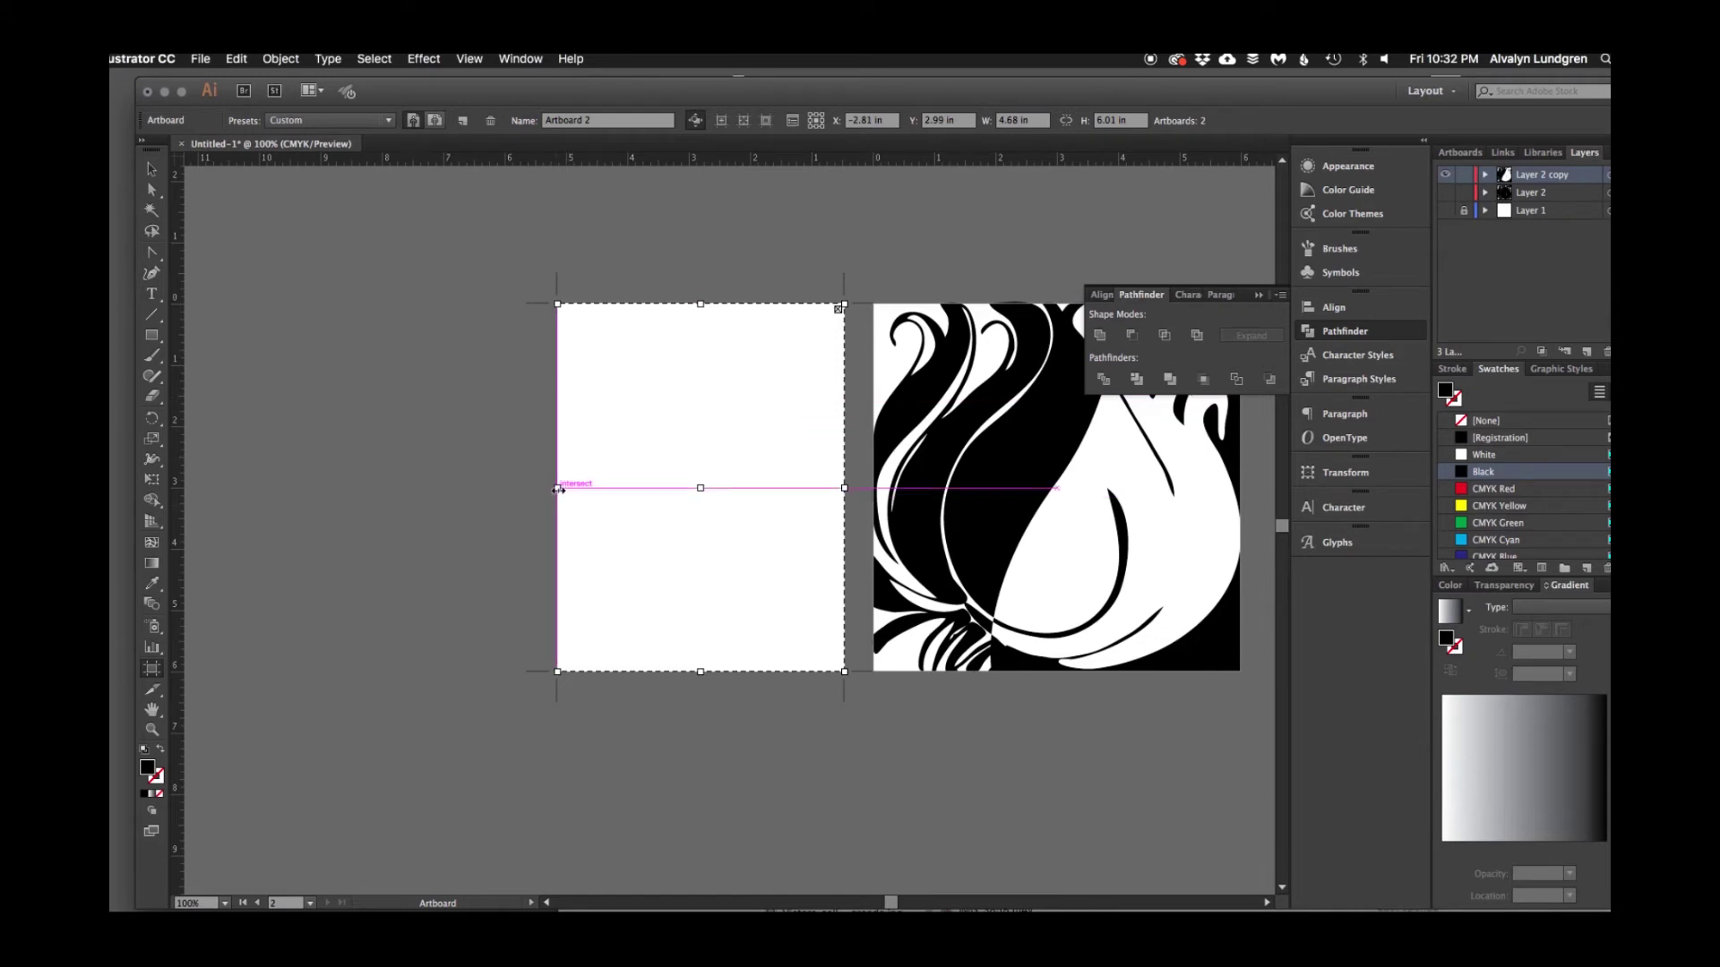
{"action": "left_click_drag", "start_coordinate": [558, 488], "coordinate": [476, 487]}
{"action": "key", "text": "Escape"}
{"action": "left_click_drag", "start_coordinate": [181, 529], "coordinate": [660, 439]}
{"action": "left_click_drag", "start_coordinate": [631, 161], "coordinate": [601, 490]}
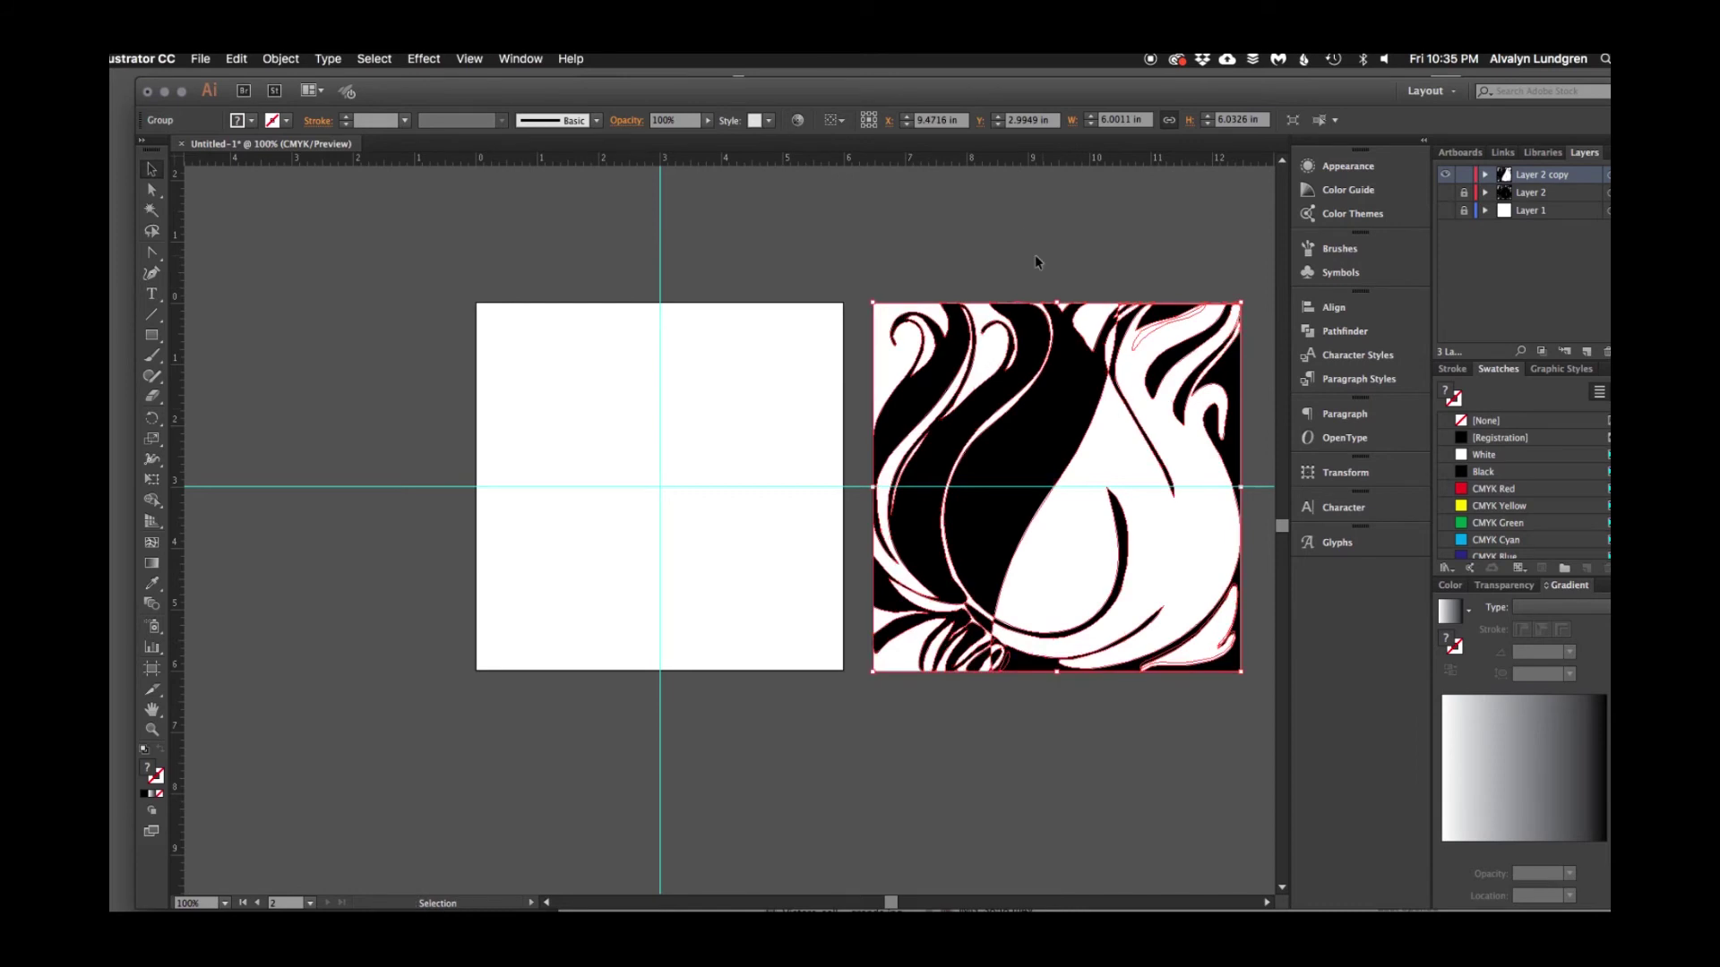
- Paste the garlic artwork and scale it down into Artboard 2's top-left quadrant
{"action": "left_click", "coordinate": [1035, 254]}
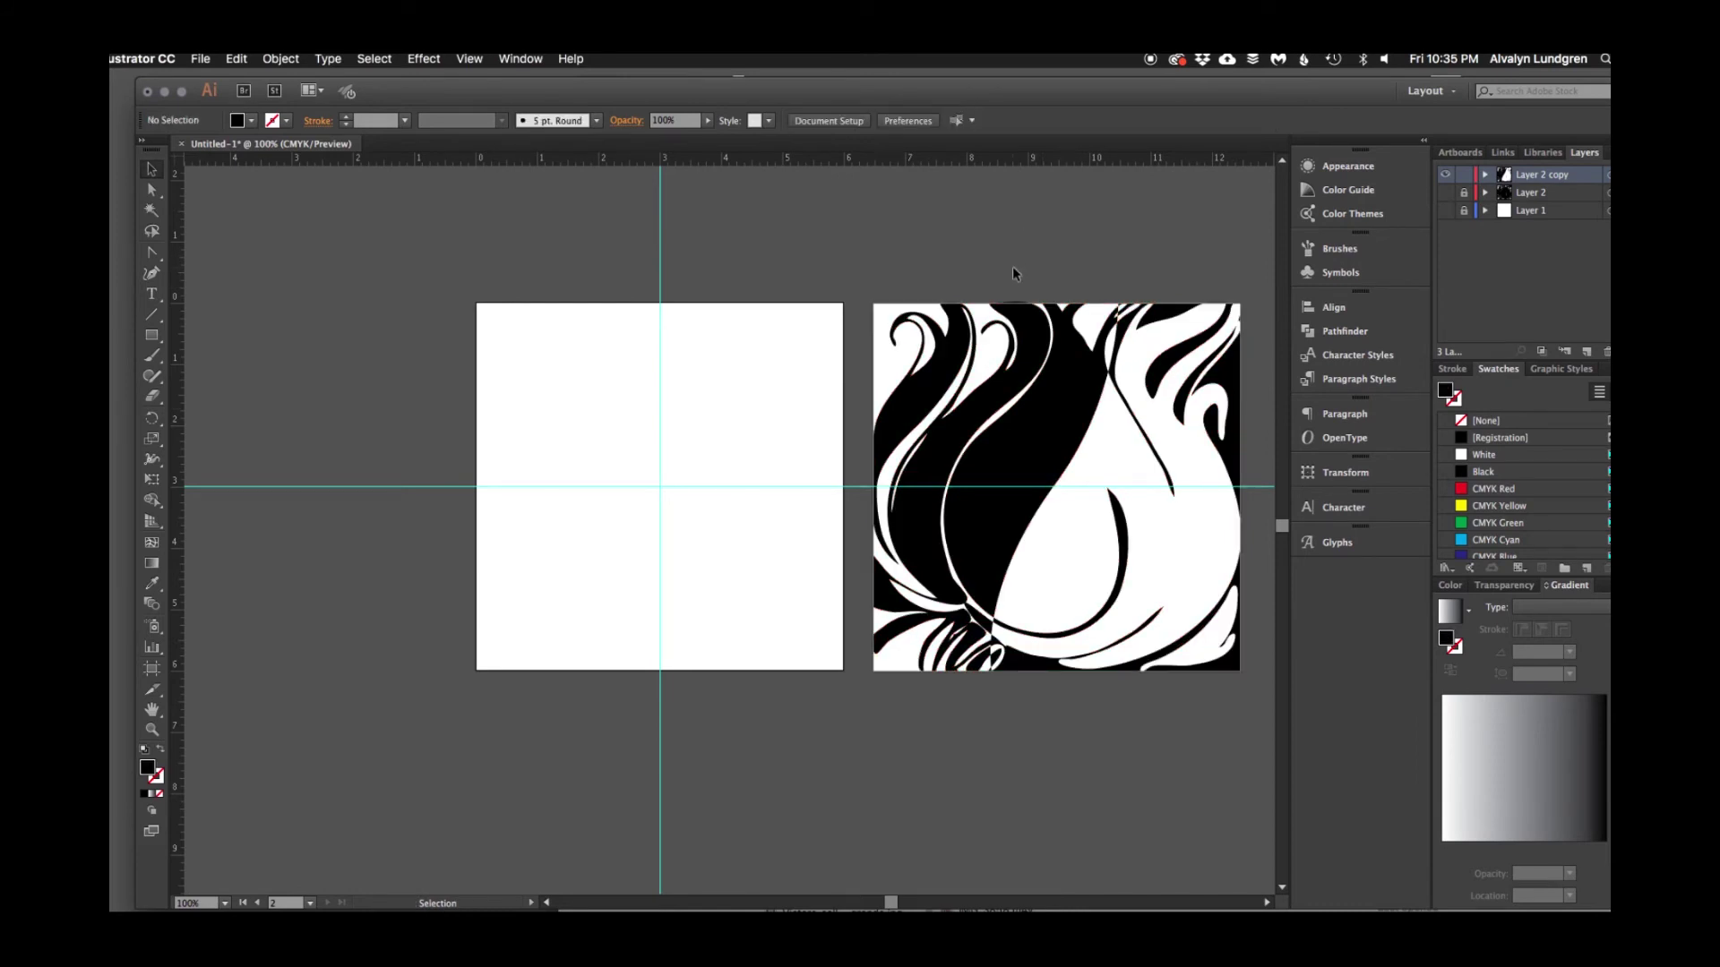
{"action": "key", "text": "ctrl+v"}
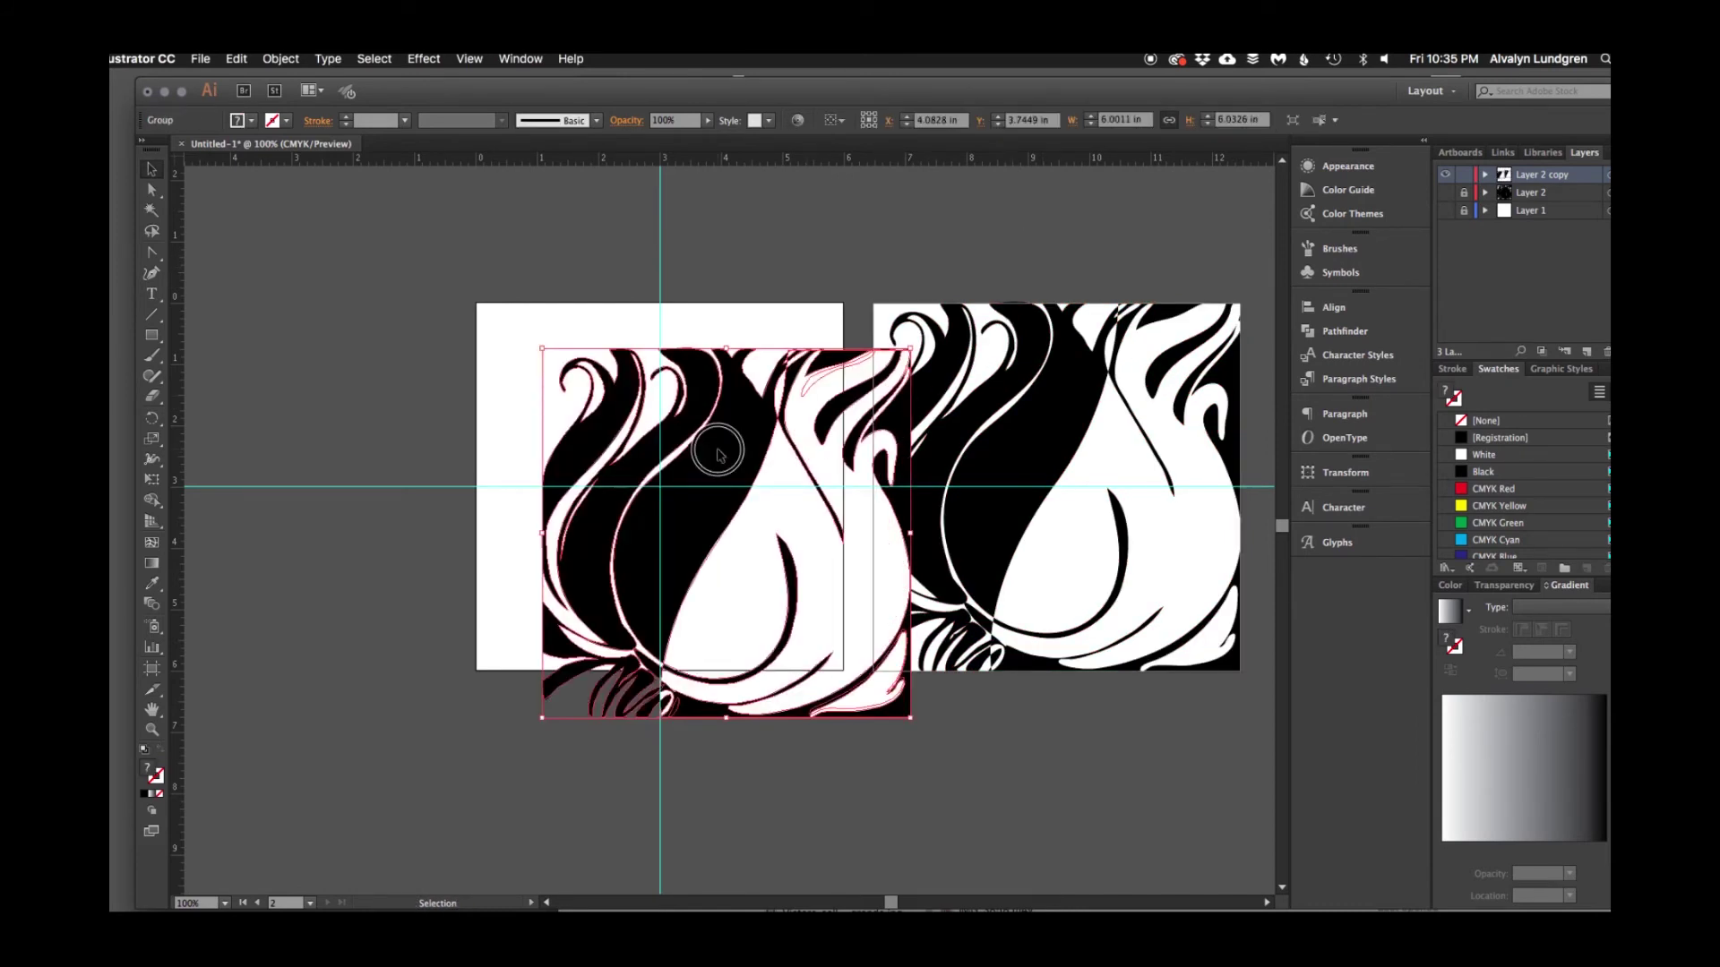
{"action": "left_click_drag", "start_coordinate": [717, 455], "coordinate": [653, 410]}
{"action": "left_click_drag", "start_coordinate": [847, 672], "coordinate": [687, 491]}
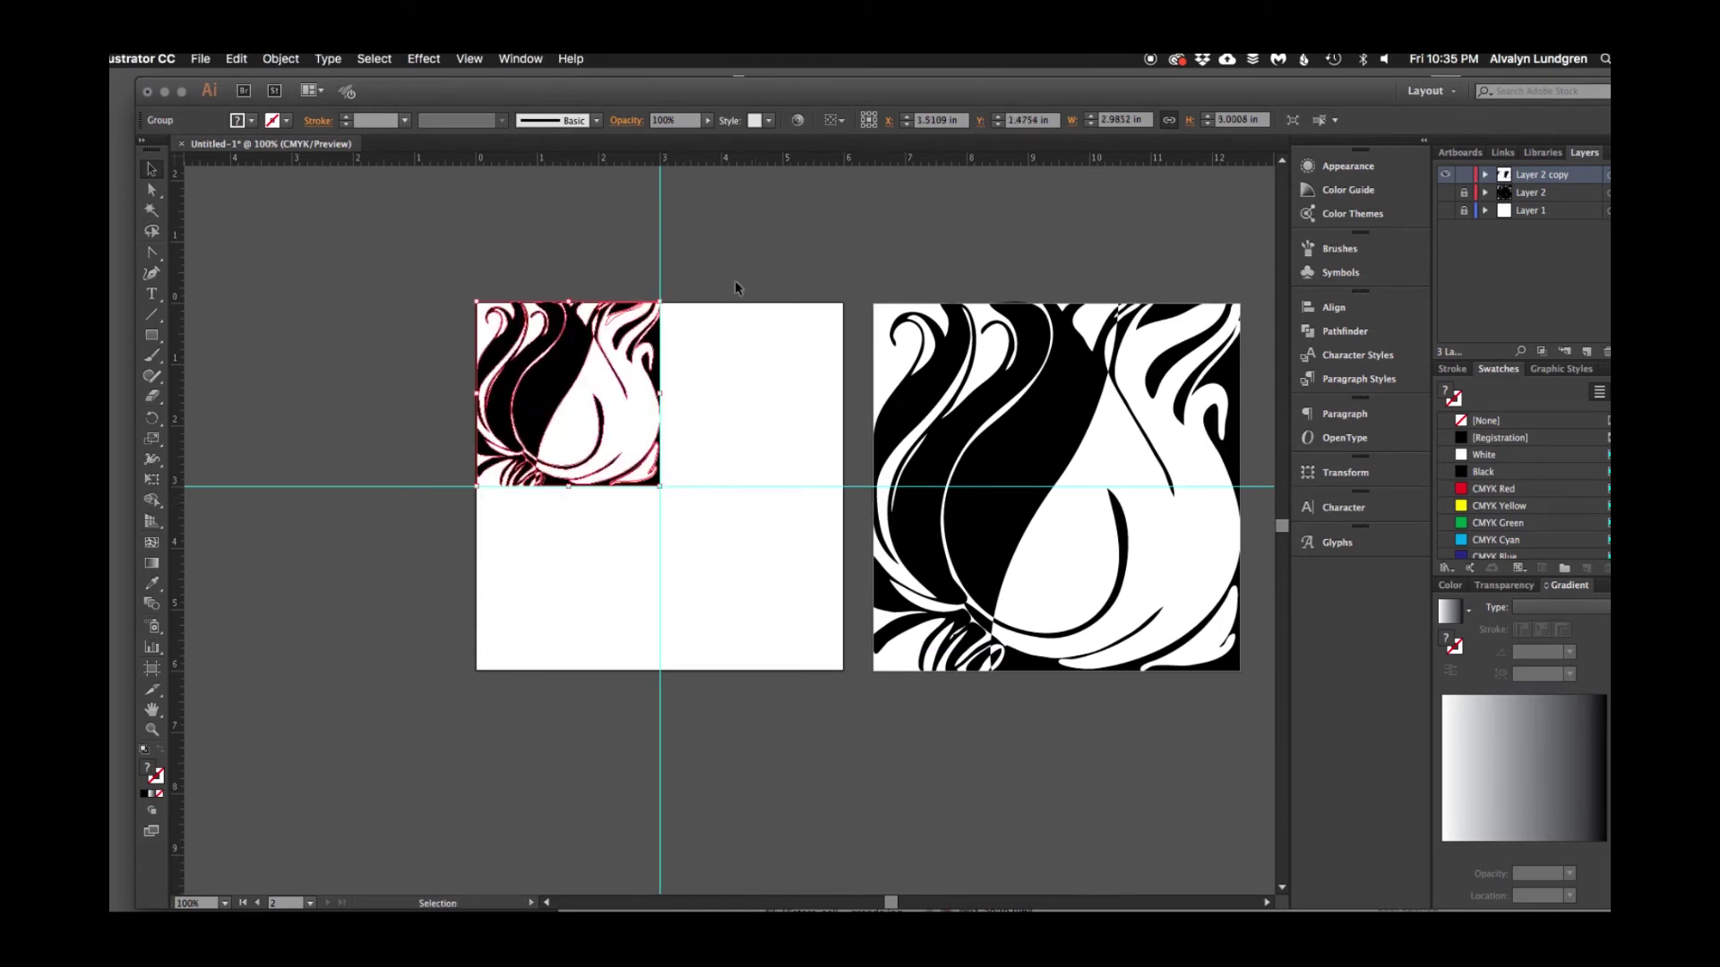
{"action": "key", "text": "shift+b"}
{"action": "key", "text": "super+shift+a"}
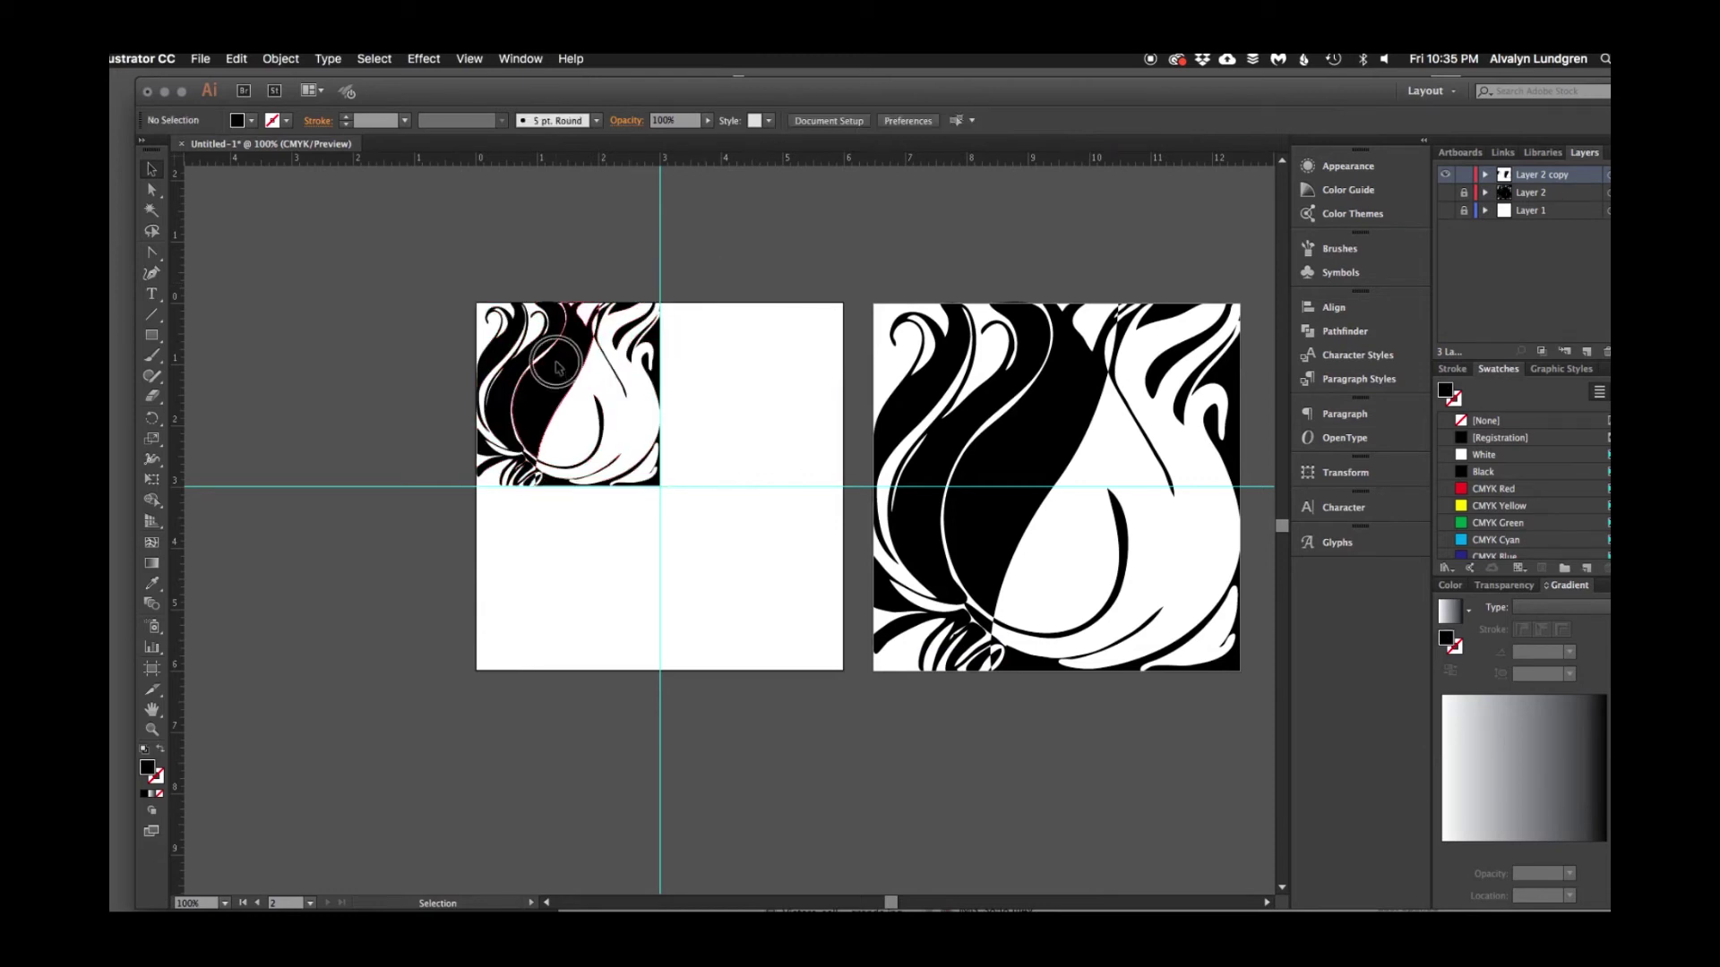
{"action": "key", "text": "v"}
- Duplicate the top-left tile into the bottom-left quadrant, nudging it into alignment with the guides
{"action": "left_click", "coordinate": [562, 376]}
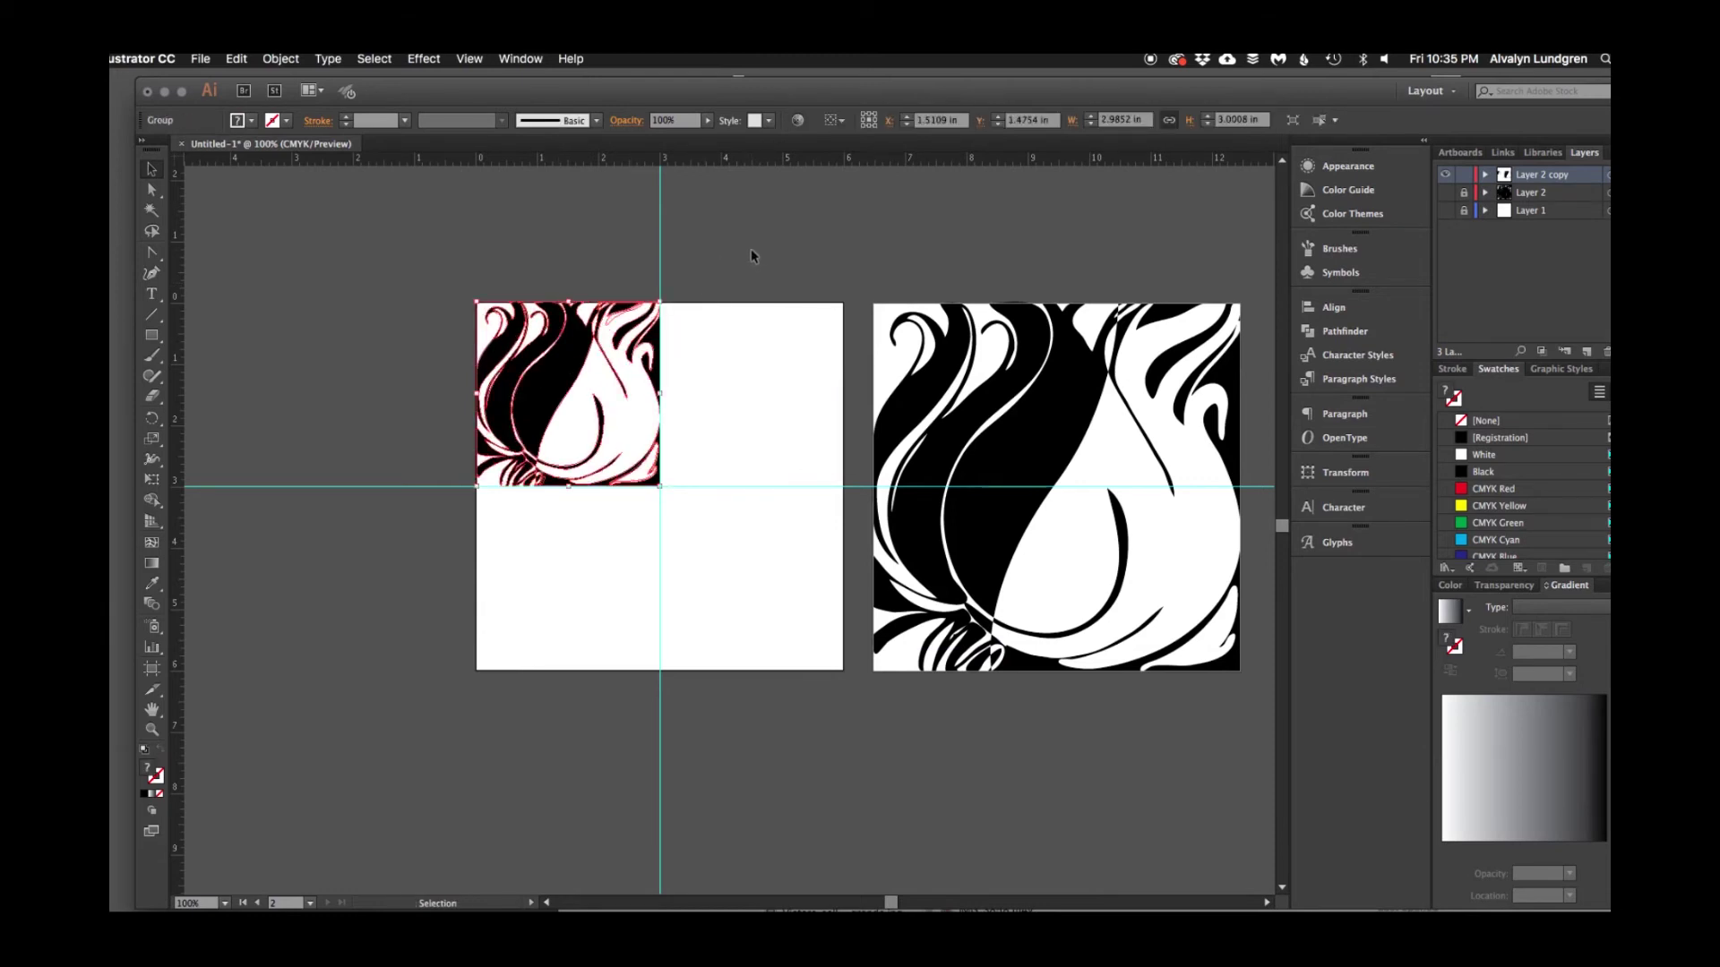
{"action": "key", "text": "super+c"}
{"action": "key", "text": "super+v"}
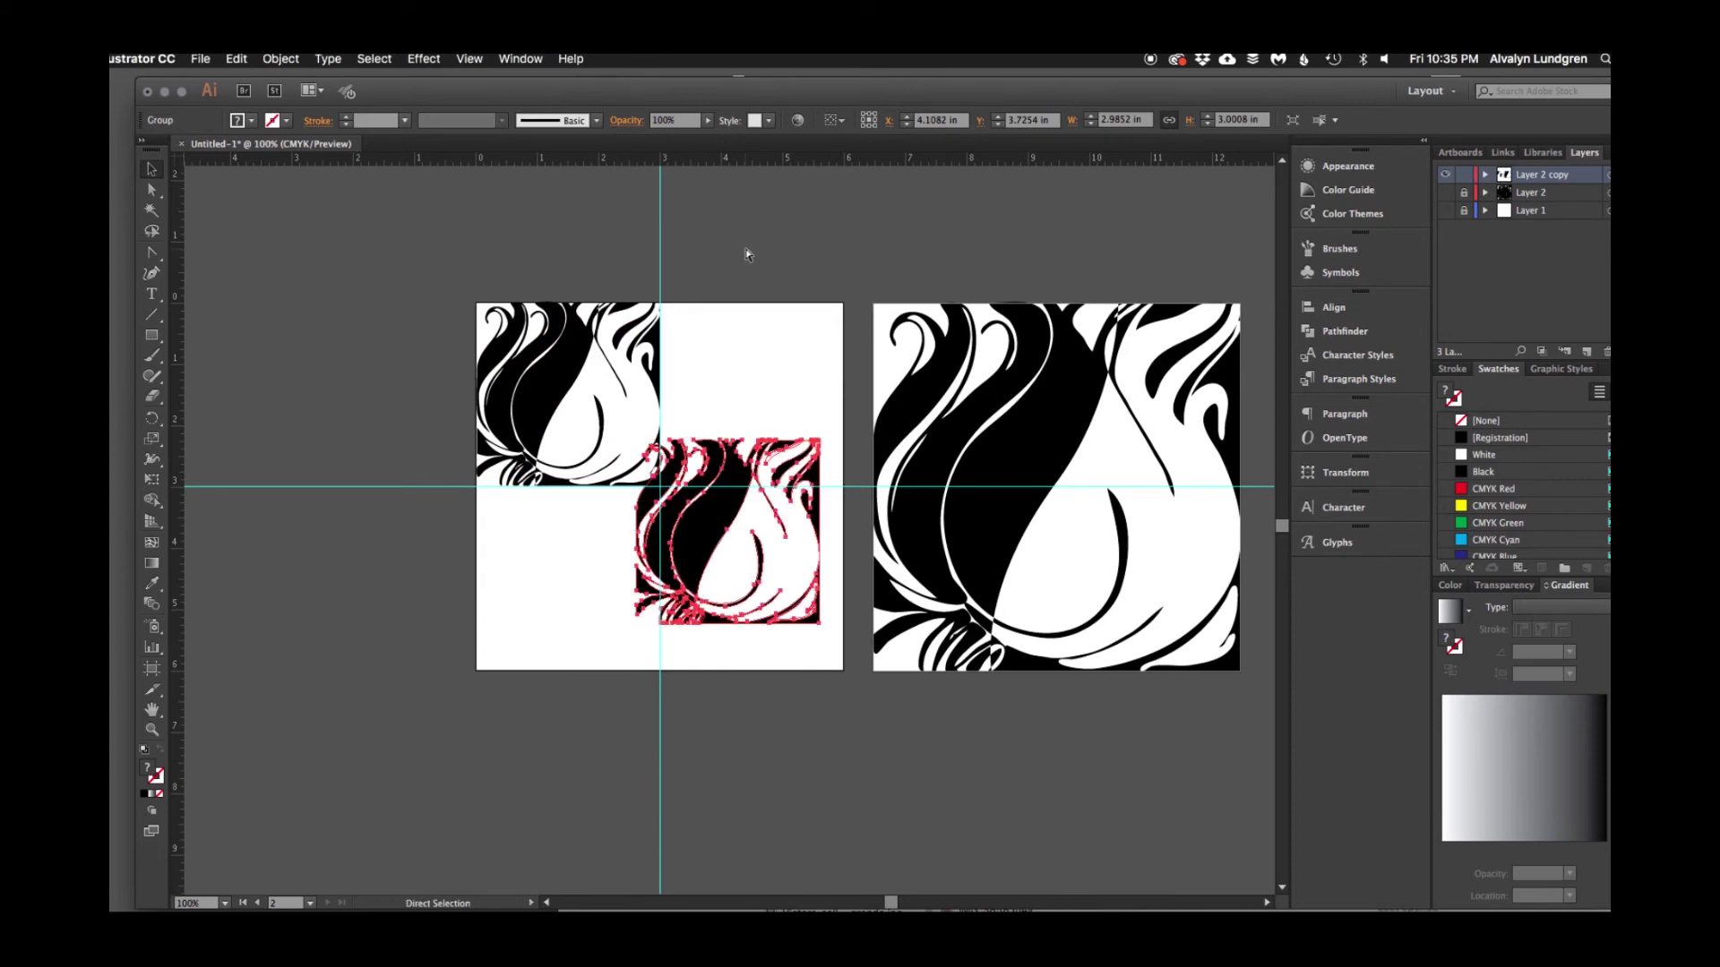
{"action": "left_click", "coordinate": [712, 524]}
{"action": "left_click_drag", "start_coordinate": [712, 524], "coordinate": [553, 570]}
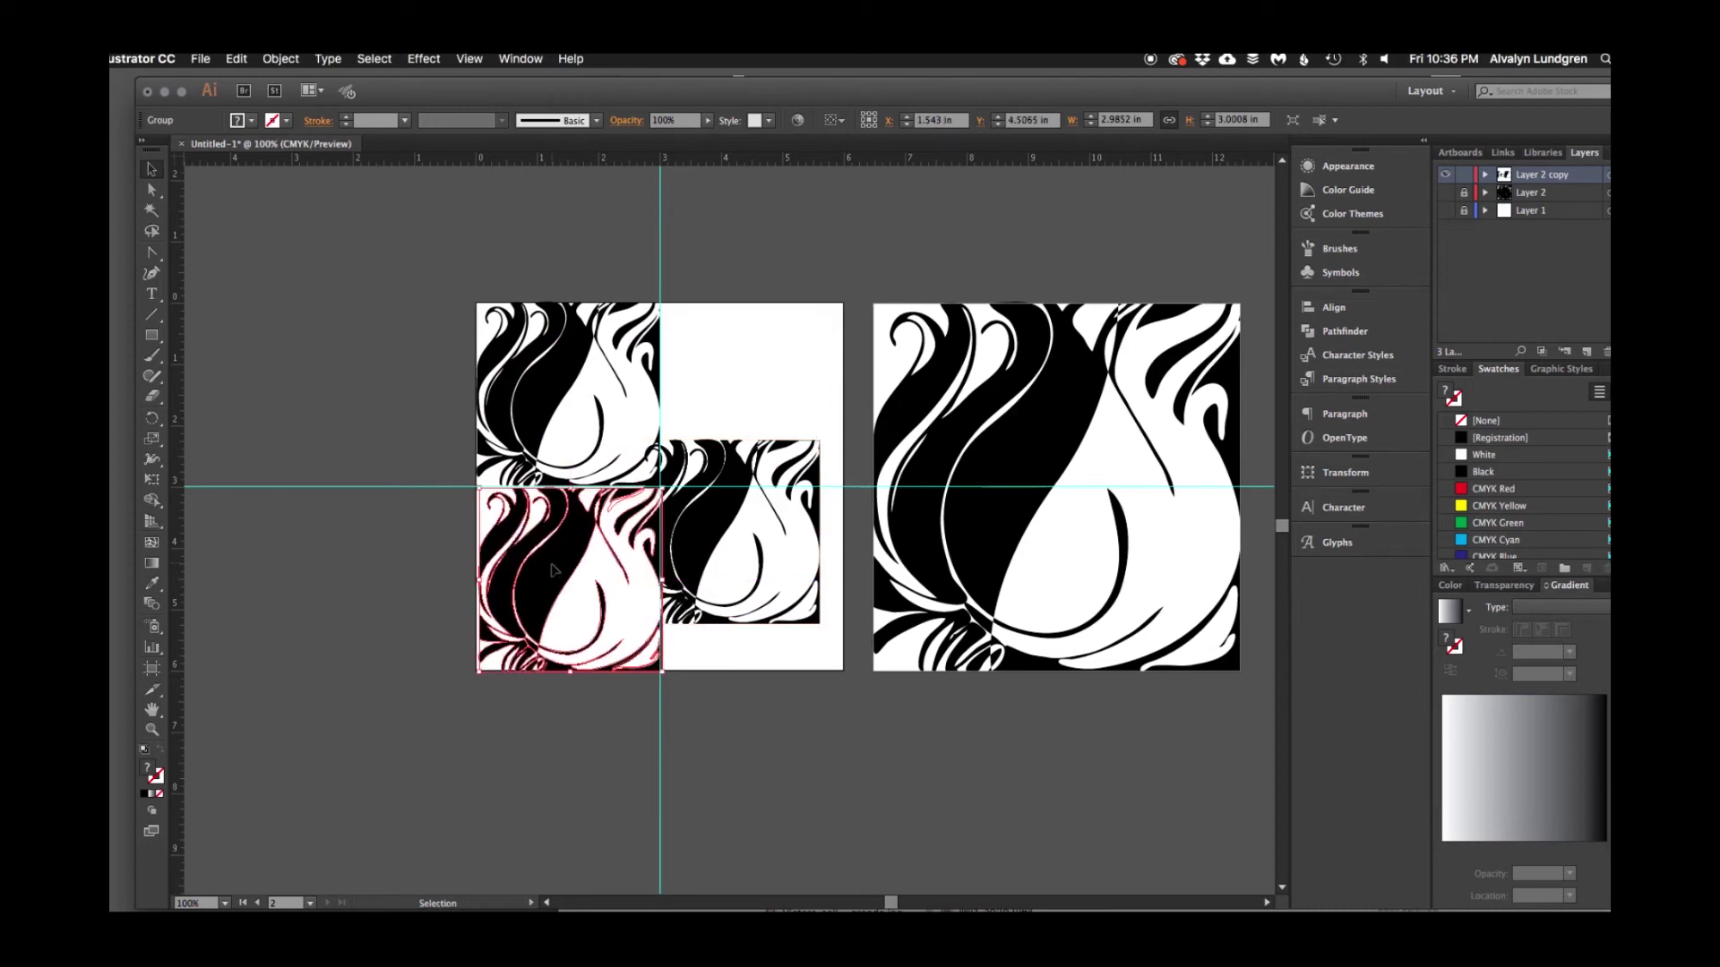
{"action": "key", "text": "Up"}
{"action": "key", "text": "Up"}
{"action": "key", "text": "Up"}
{"action": "key", "text": "Left"}
{"action": "key", "text": "Left"}
{"action": "key", "text": "Left"}
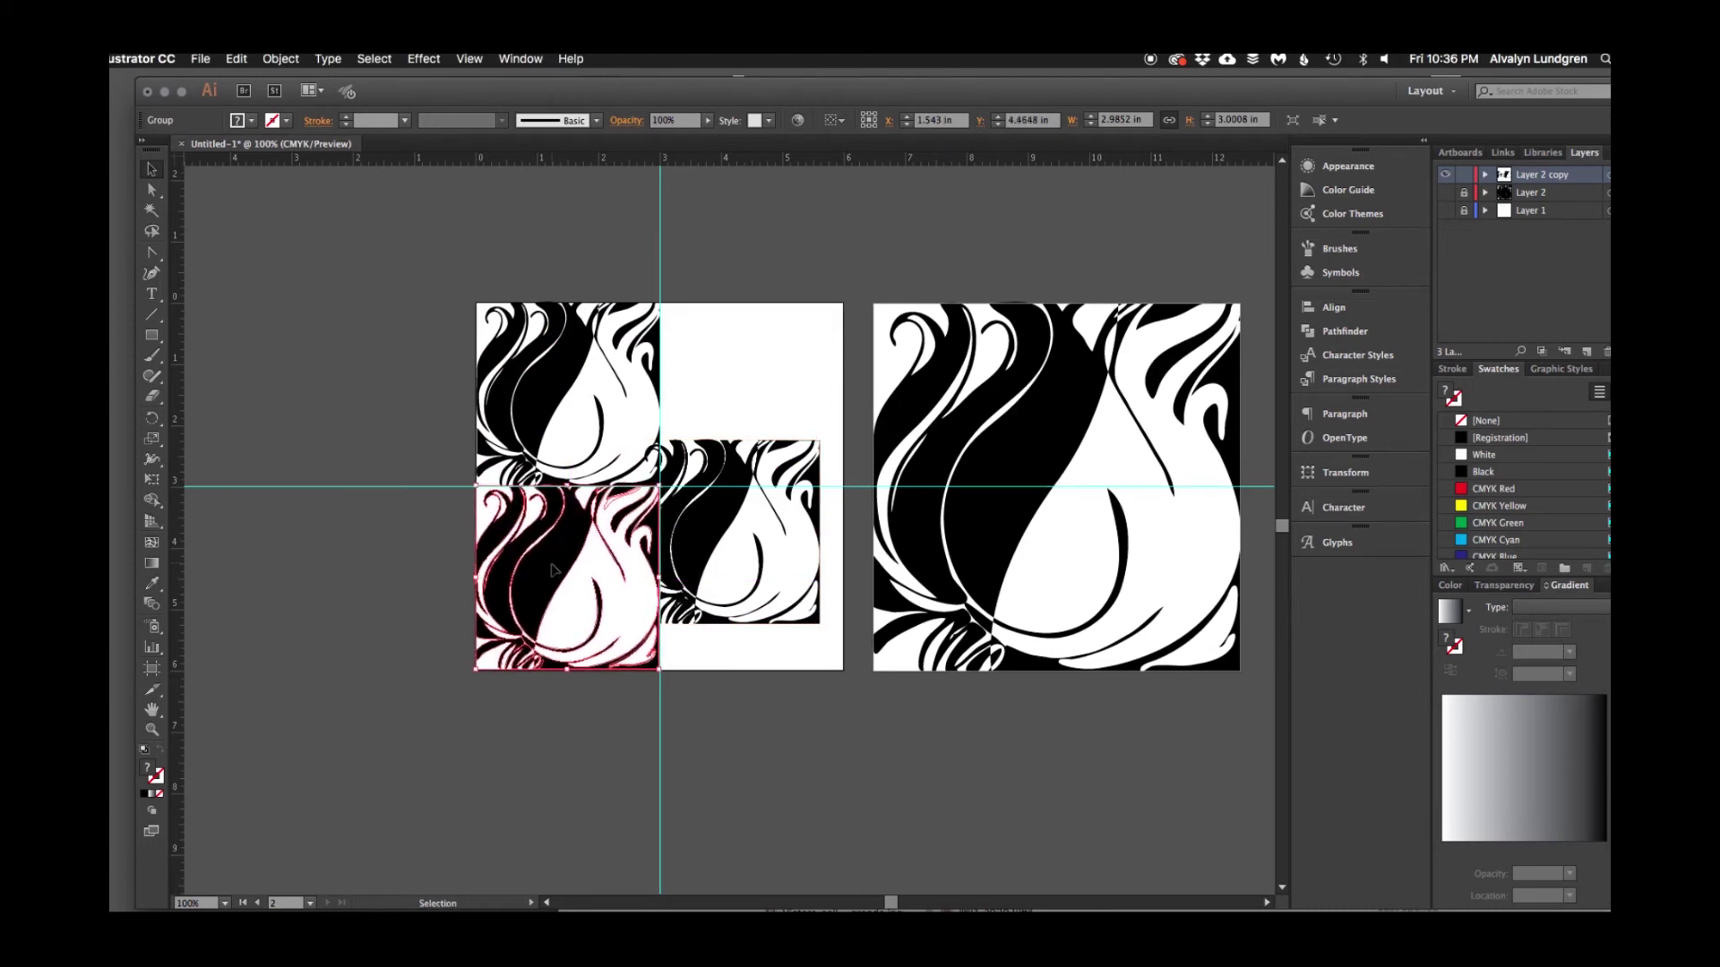
{"action": "key", "text": "Left"}
{"action": "key", "text": "Left"}
{"action": "key", "text": "Left"}
{"action": "key", "text": "Left"}
{"action": "key", "text": "Up"}
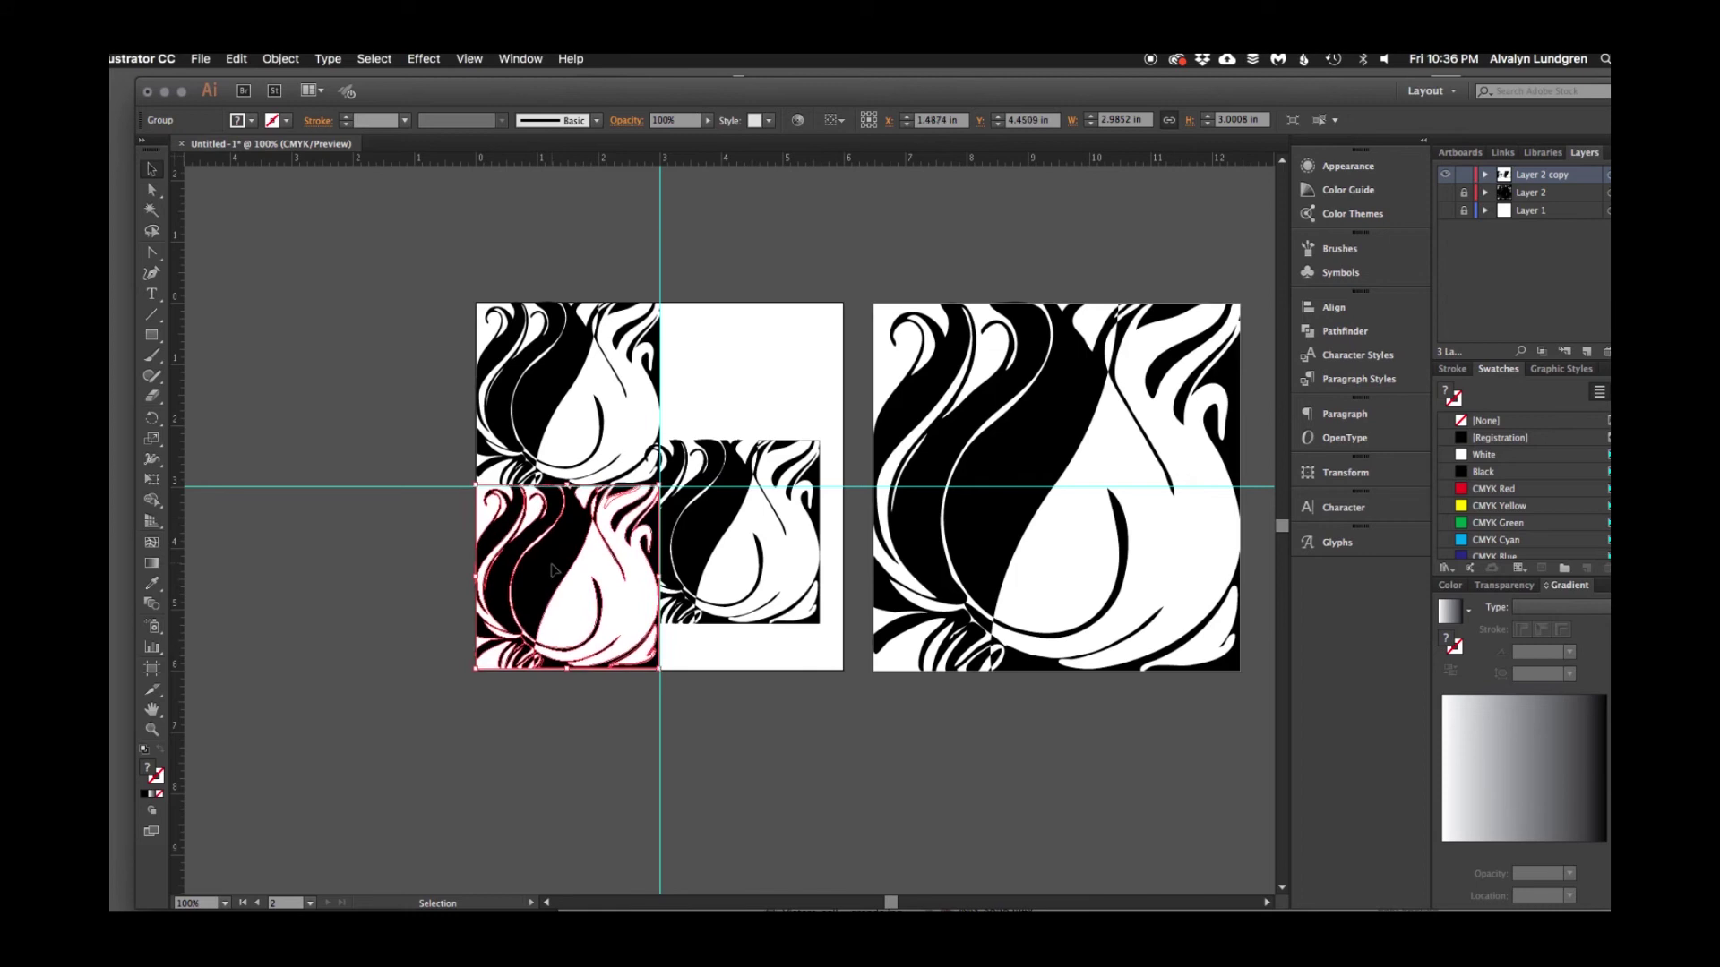
- Place tile copies in the top-right and bottom-right quadrants, then select all four tiles
{"action": "left_click", "coordinate": [528, 786]}
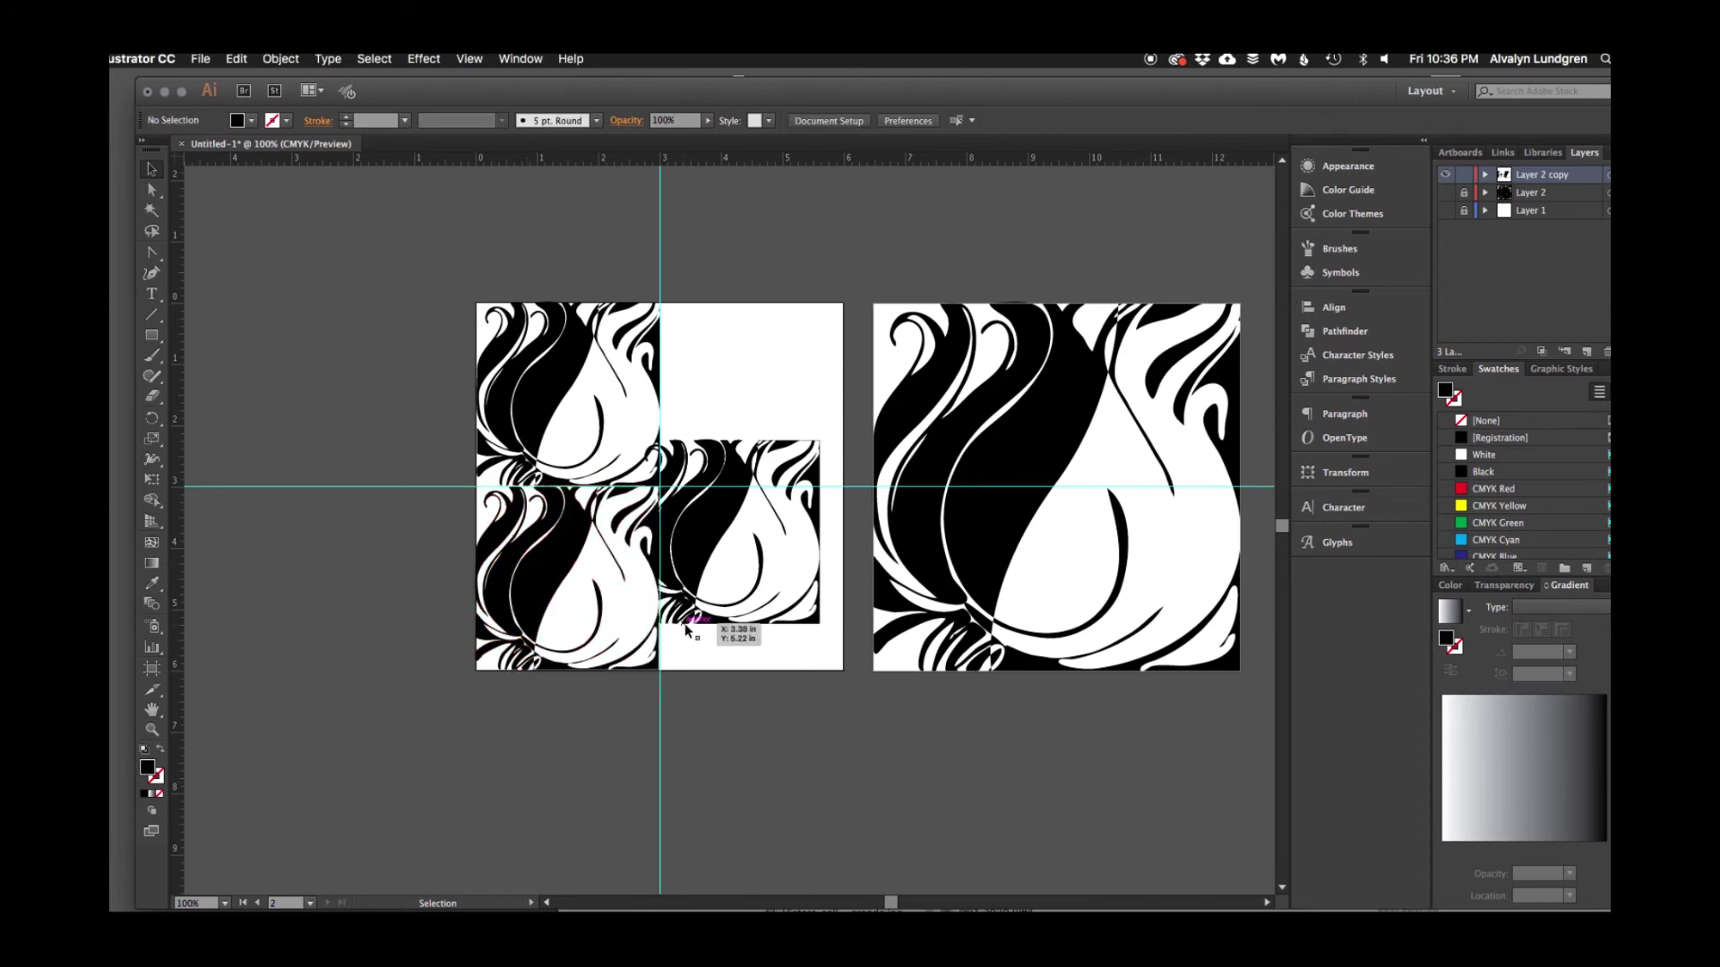
{"action": "left_click_drag", "start_coordinate": [701, 554], "coordinate": [722, 420]}
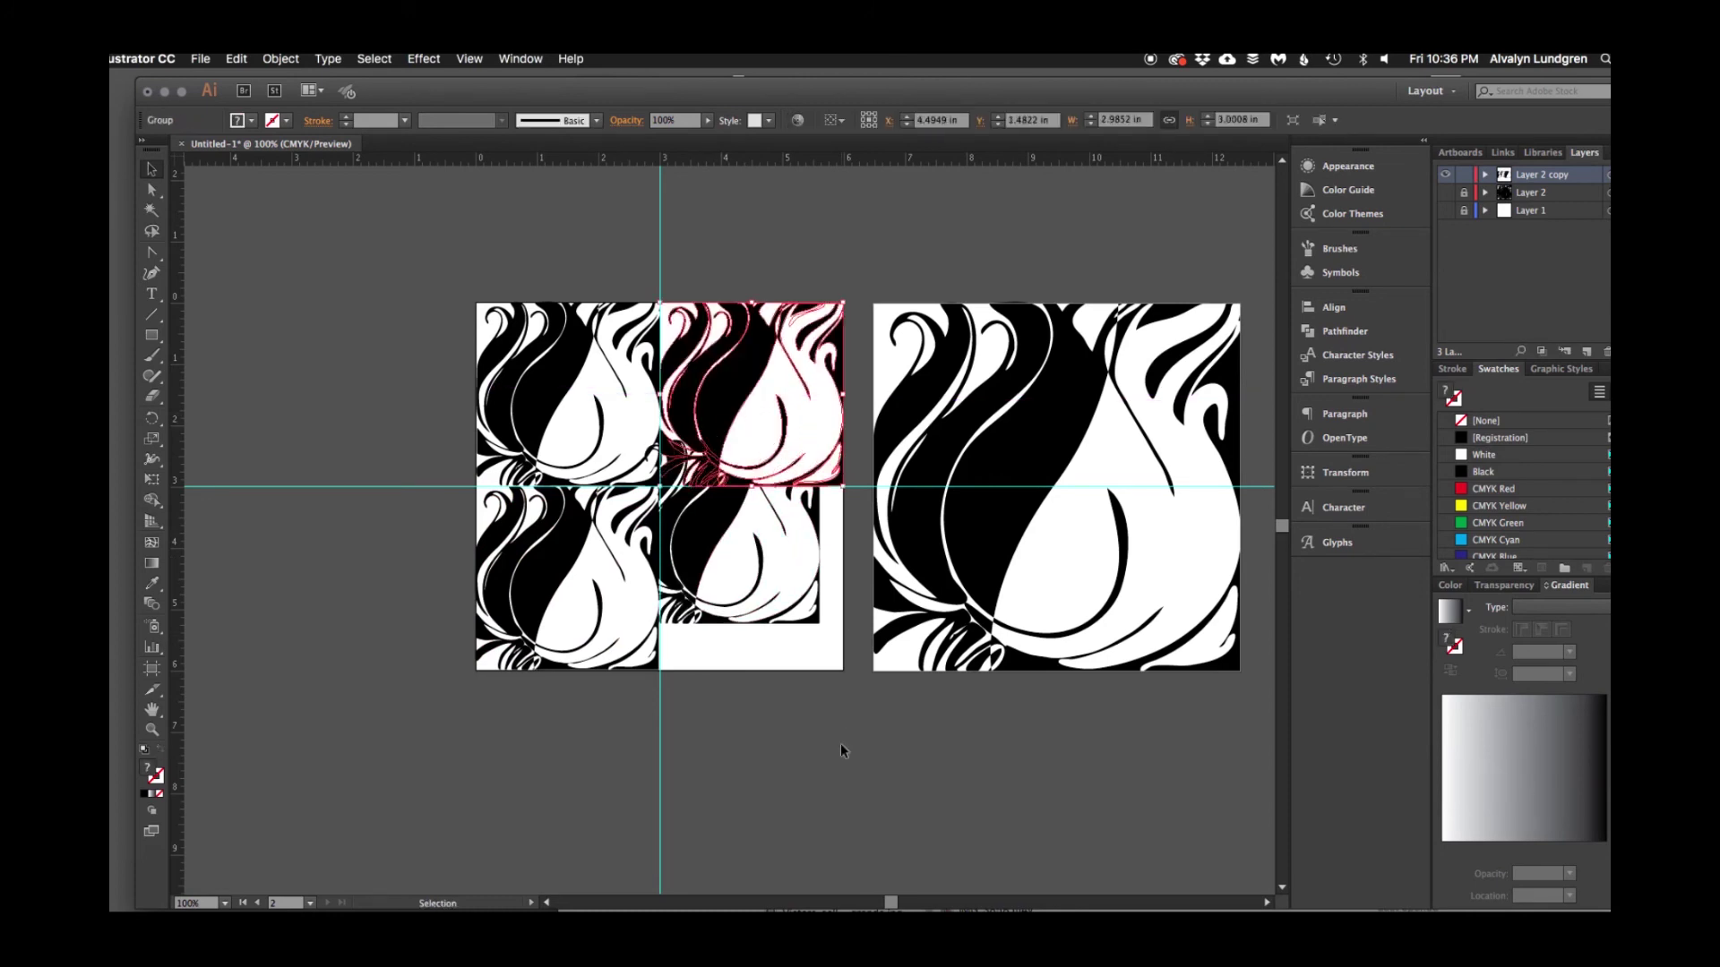
{"action": "left_click", "coordinate": [700, 557]}
{"action": "left_click_drag", "start_coordinate": [701, 557], "coordinate": [724, 607]}
{"action": "left_click", "coordinate": [738, 692]}
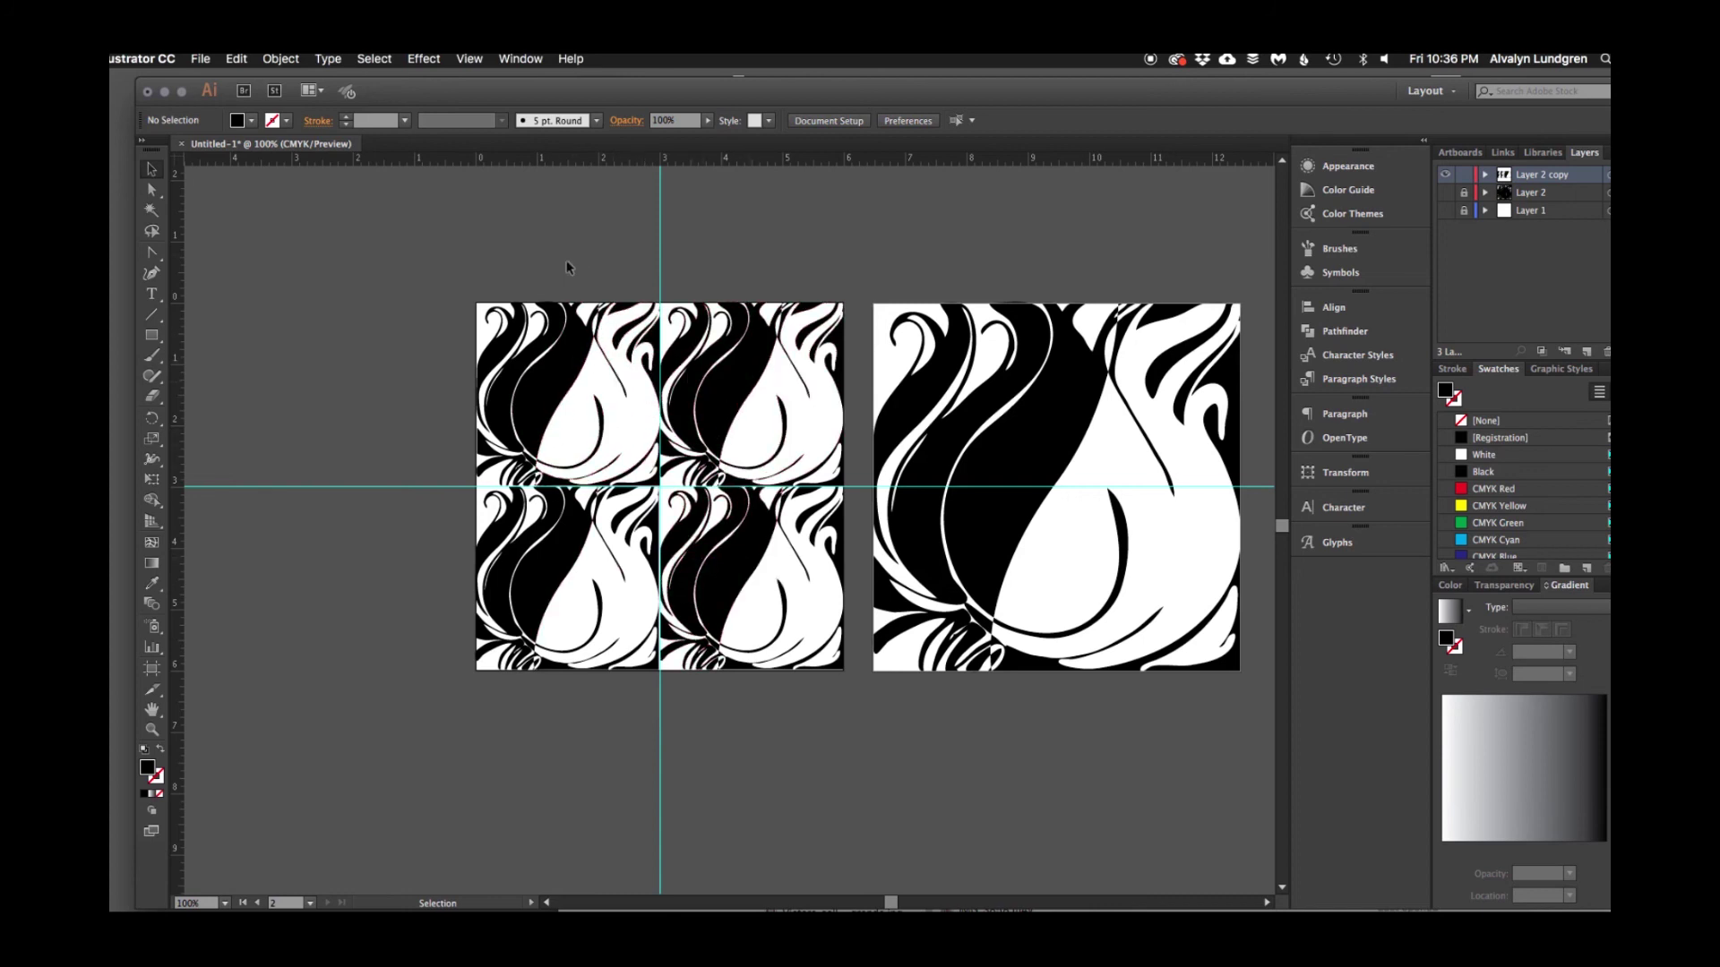
{"action": "left_click_drag", "start_coordinate": [496, 269], "coordinate": [812, 804]}
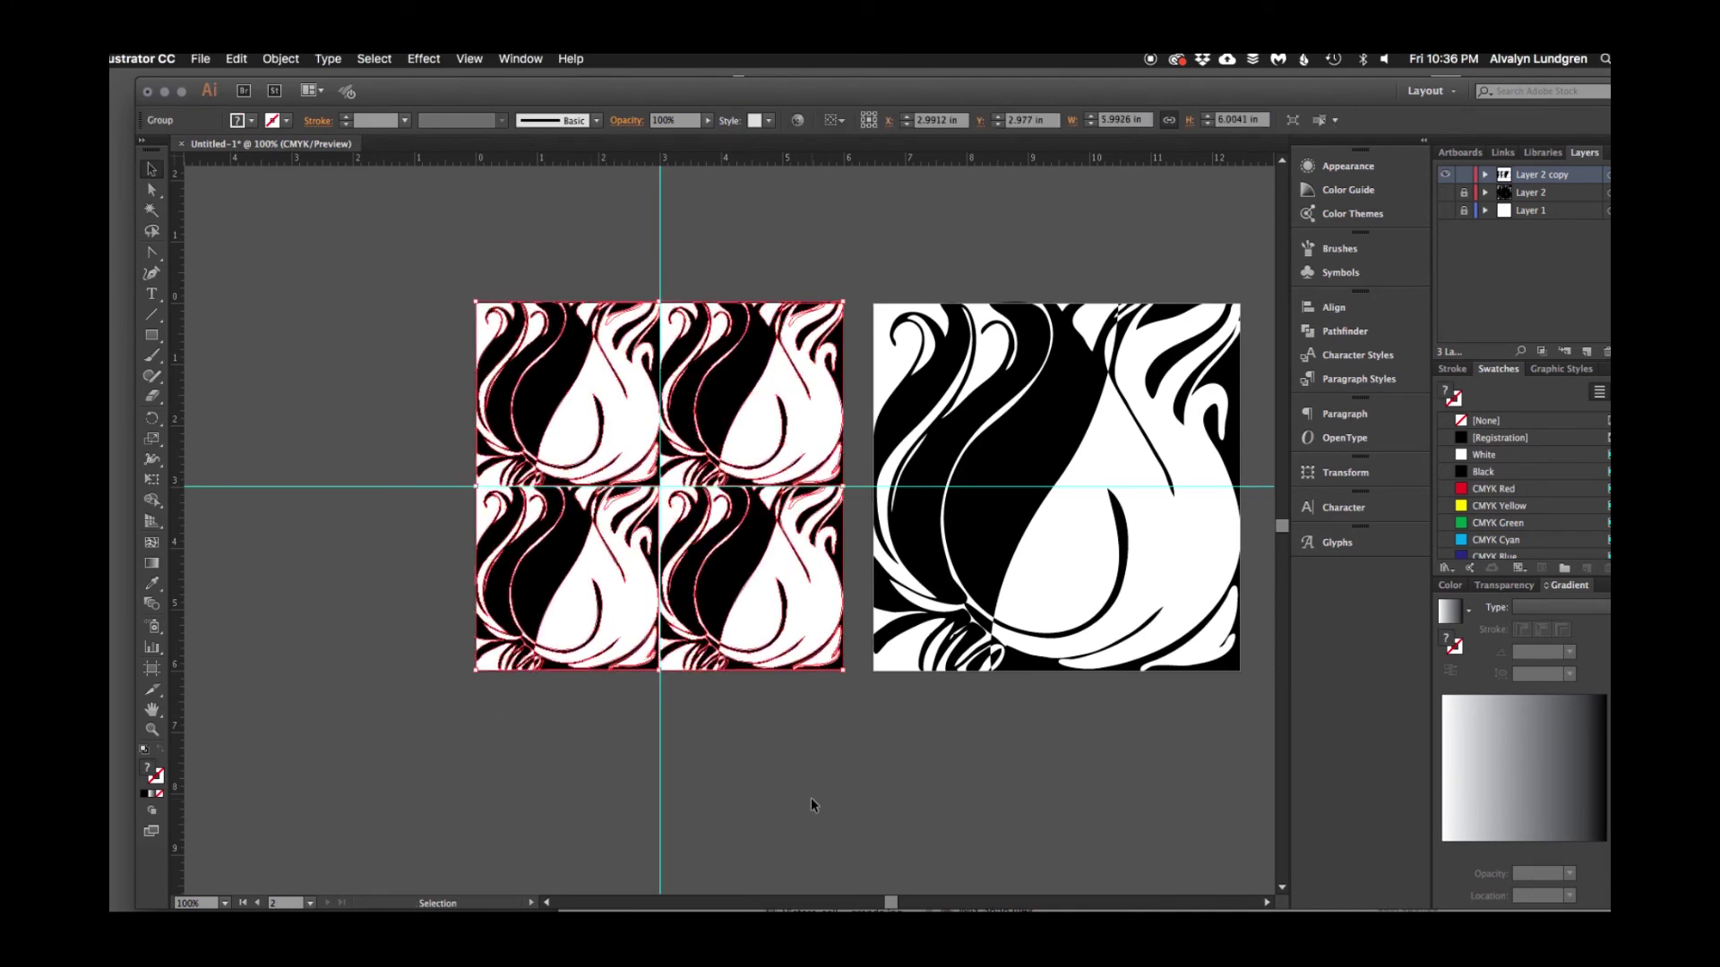